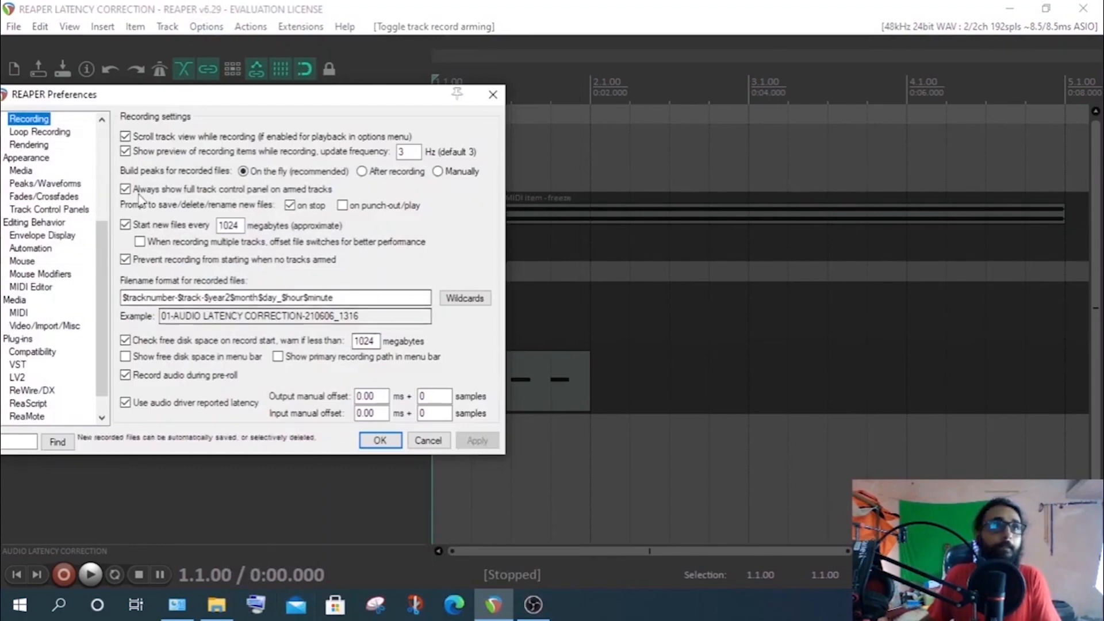
- Set the audio device preferences to the ASIO audio system with the Focusrite USB ASIO driver
{"action": "left_click_drag", "start_coordinate": [178, 96], "coordinate": [267, 105]}
{"action": "left_click_drag", "start_coordinate": [194, 293], "coordinate": [195, 205]}
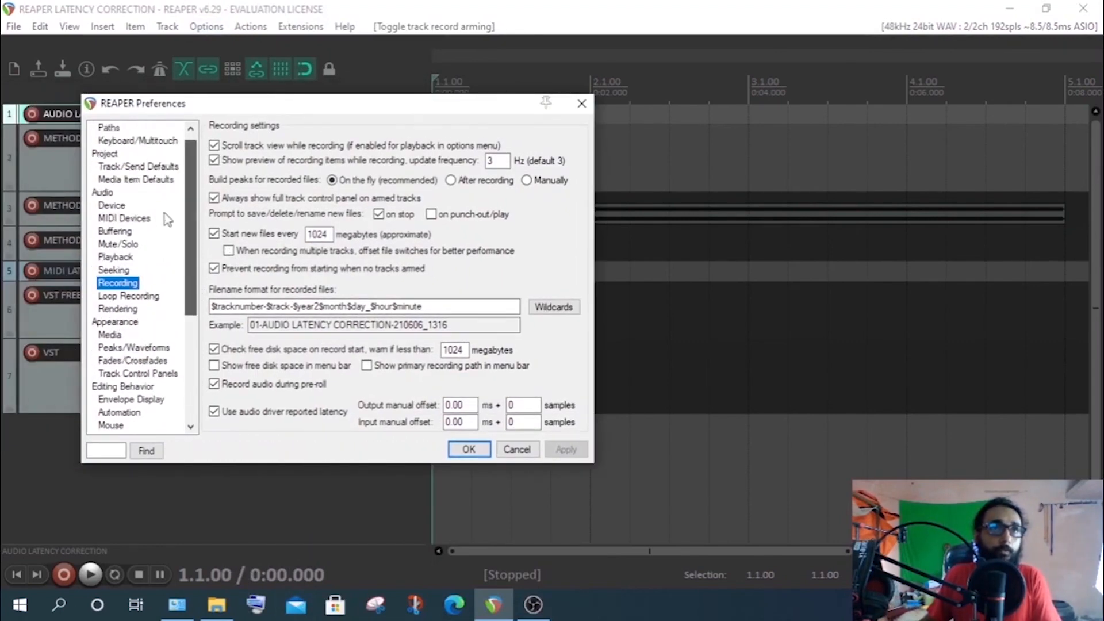
{"action": "left_click", "coordinate": [112, 206]}
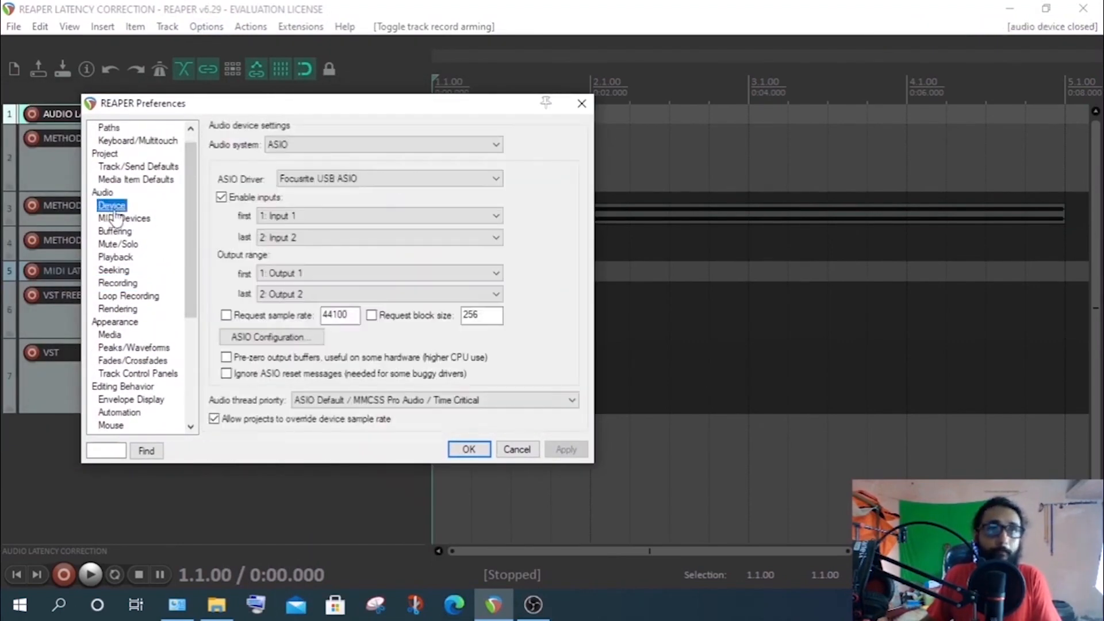
{"action": "left_click", "coordinate": [311, 144]}
{"action": "left_click", "coordinate": [305, 194]}
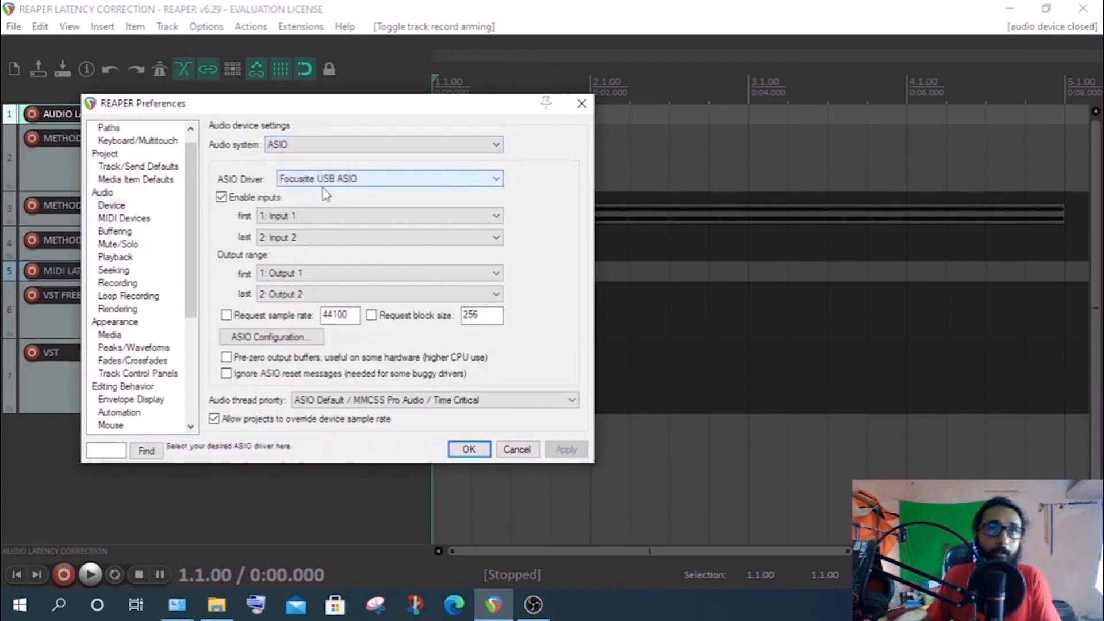
{"action": "left_click", "coordinate": [336, 179]}
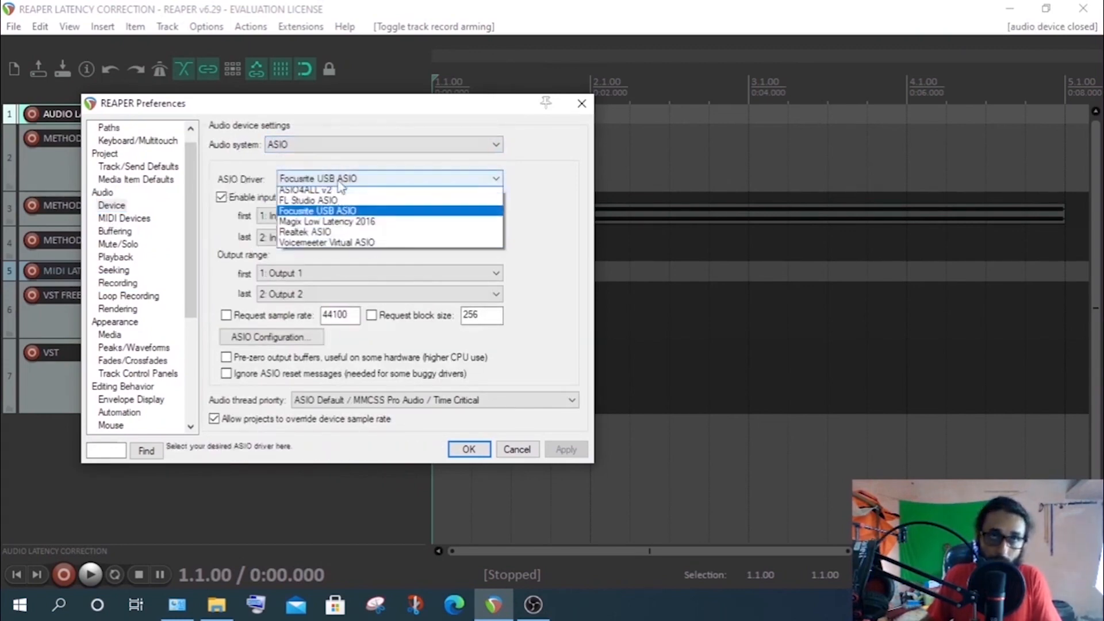
{"action": "left_click", "coordinate": [340, 215]}
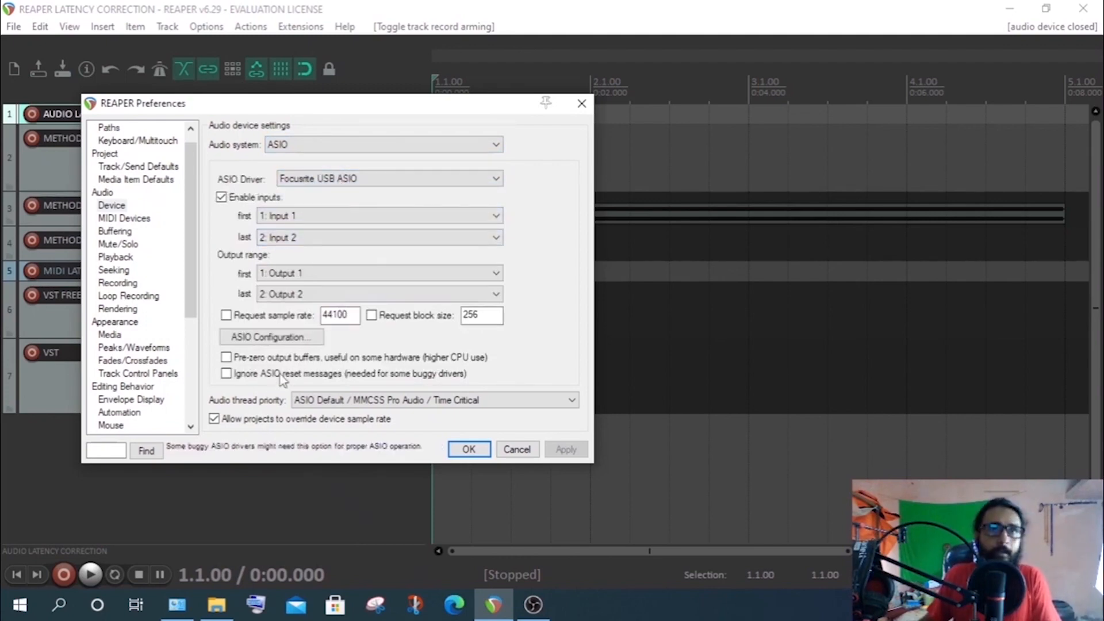
- Inspect the sample rate and buffer size in the Scarlett 2i2 ASIO configuration and close it
{"action": "left_click", "coordinate": [262, 340]}
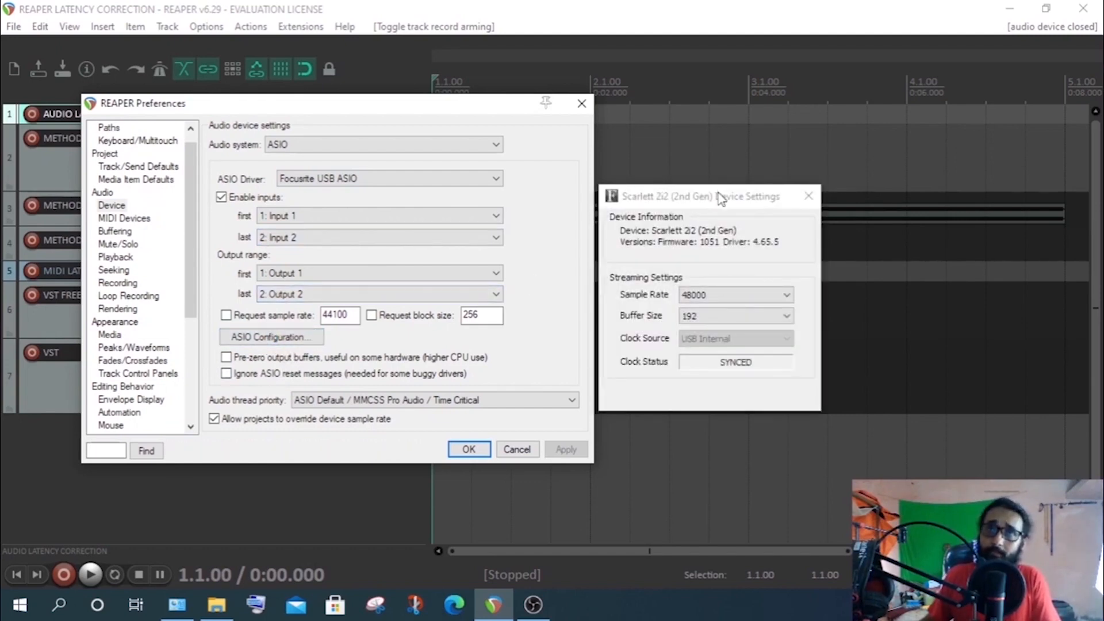
{"action": "left_click_drag", "start_coordinate": [720, 199], "coordinate": [500, 149]}
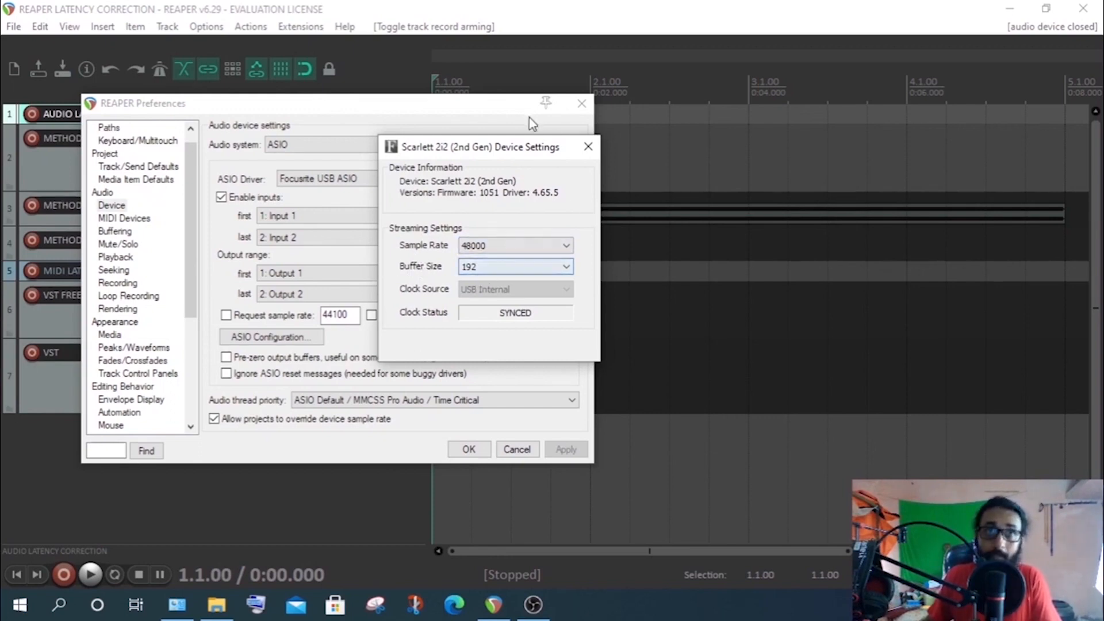
{"action": "left_click_drag", "start_coordinate": [477, 149], "coordinate": [649, 152]}
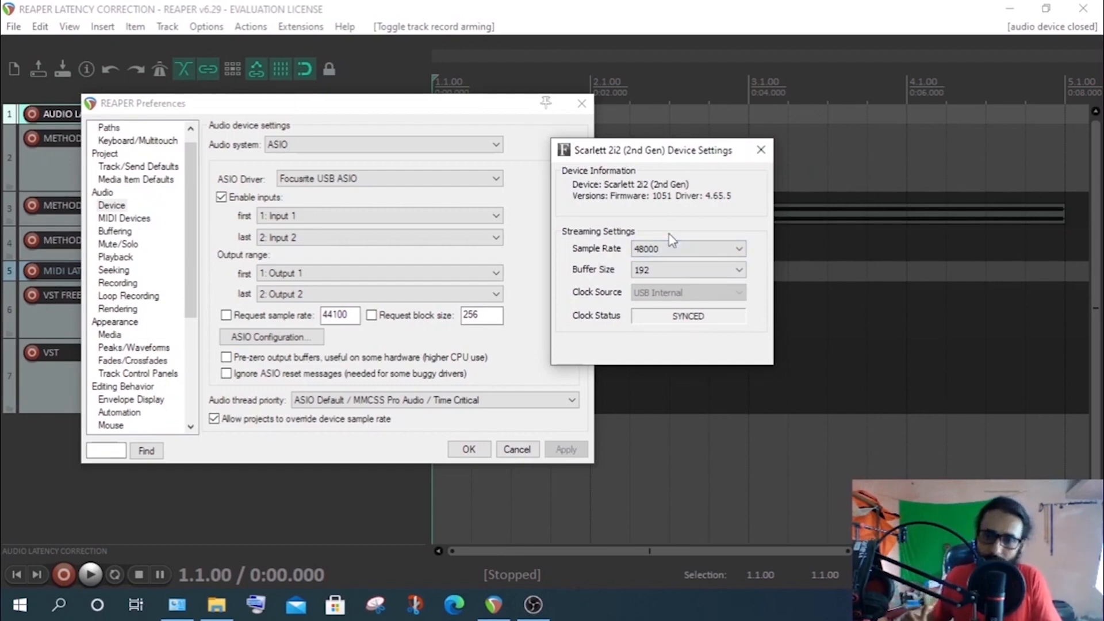
{"action": "left_click", "coordinate": [761, 150]}
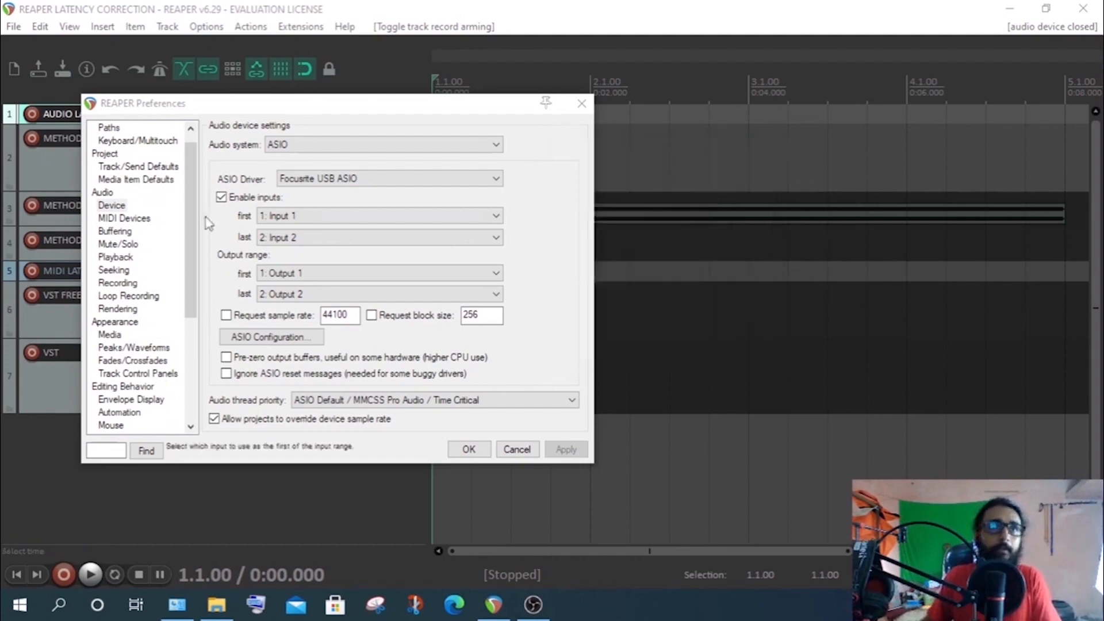
- Examine the input manual offset in samples in the recording preferences and close the preferences
{"action": "left_click", "coordinate": [120, 283]}
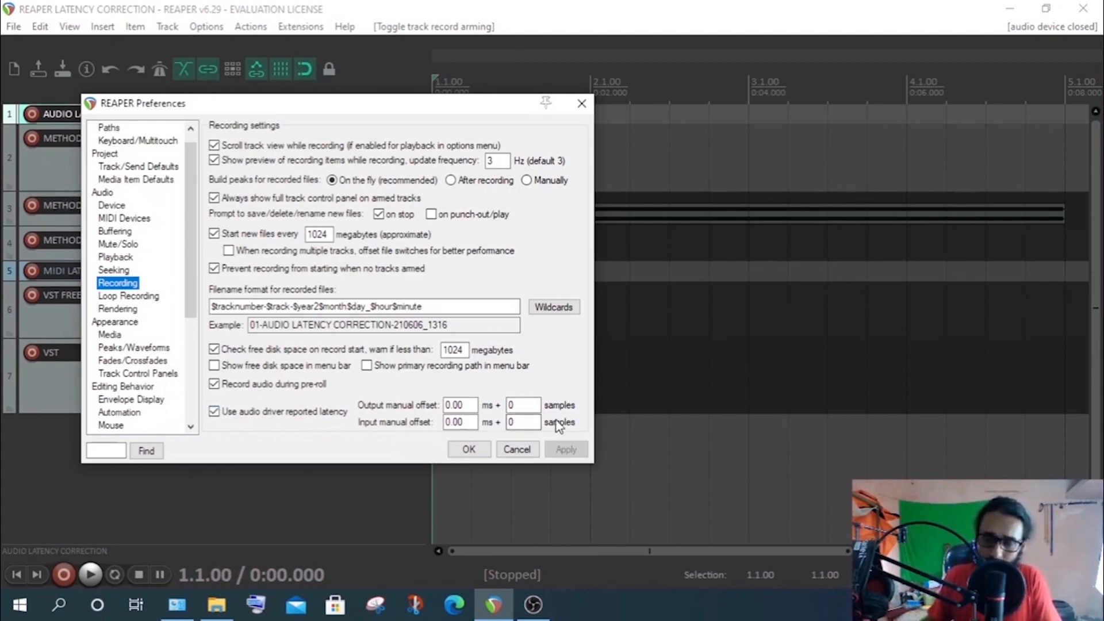
{"action": "left_click", "coordinate": [534, 422]}
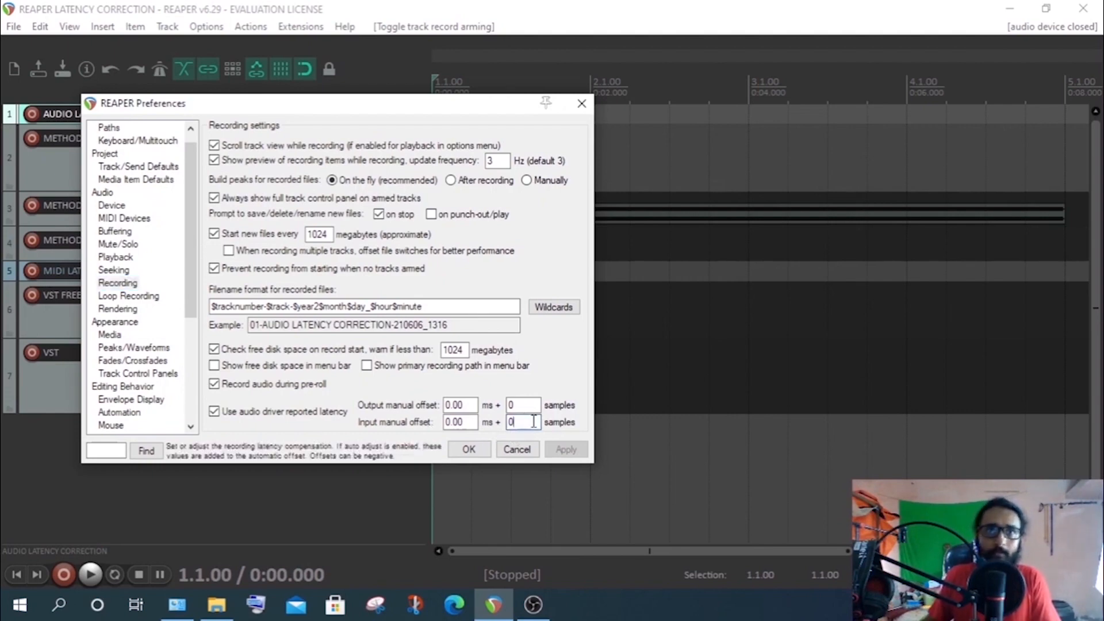
{"action": "left_click_drag", "start_coordinate": [524, 424], "coordinate": [491, 434]}
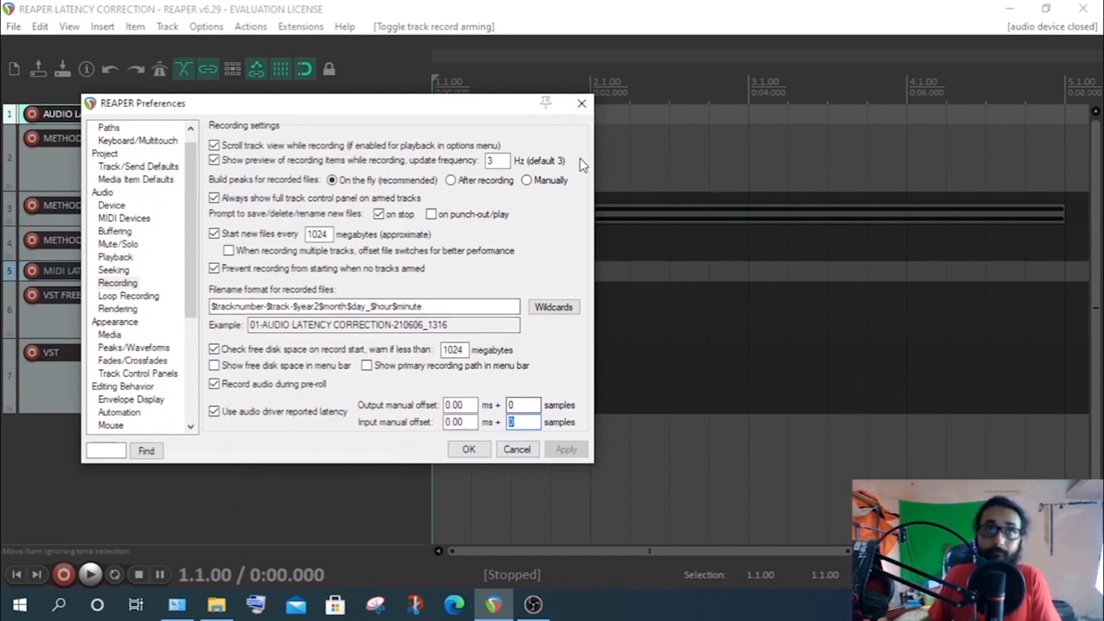
{"action": "left_click", "coordinate": [586, 109]}
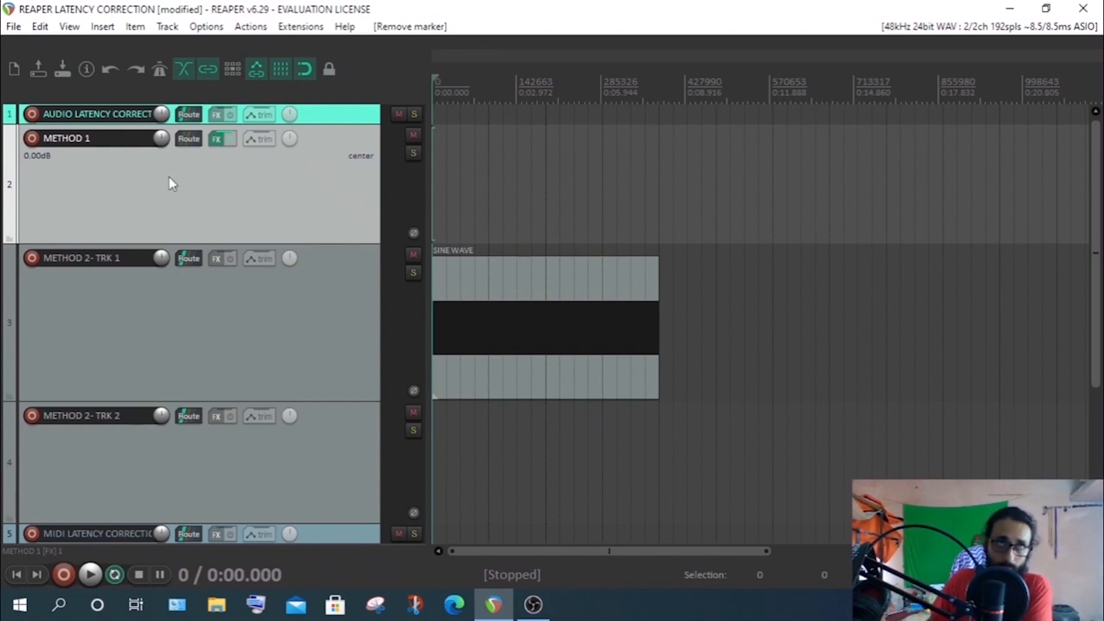
- Solo the METHOD 1 track and check the master send setting in its routing
{"action": "scroll", "coordinate": [232, 186], "scroll_direction": "up", "scroll_amount": 5}
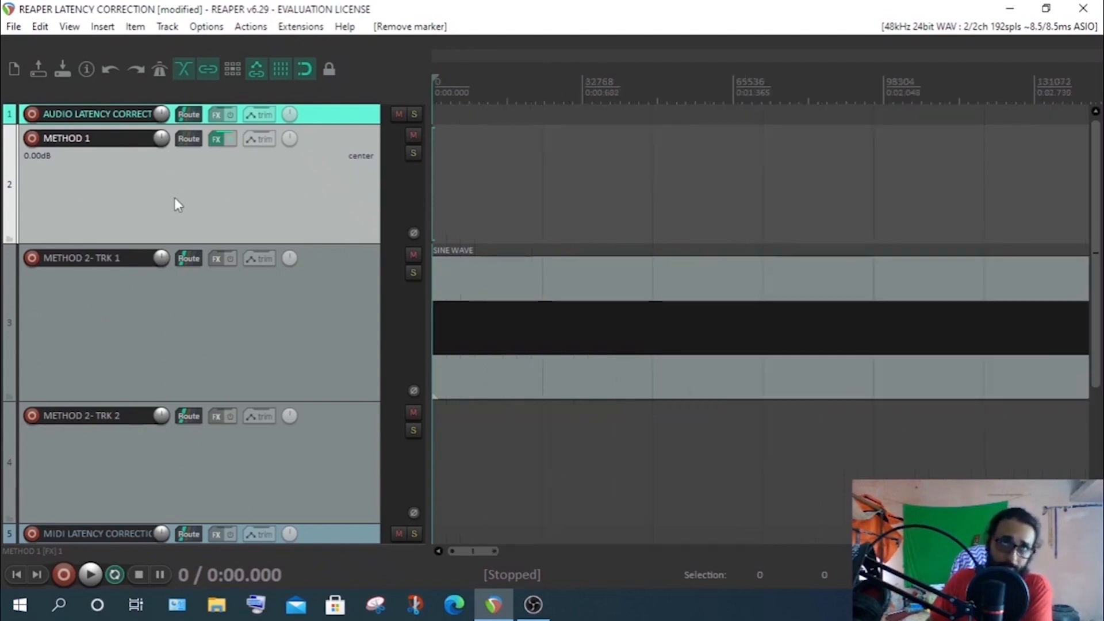
{"action": "left_click", "coordinate": [413, 152]}
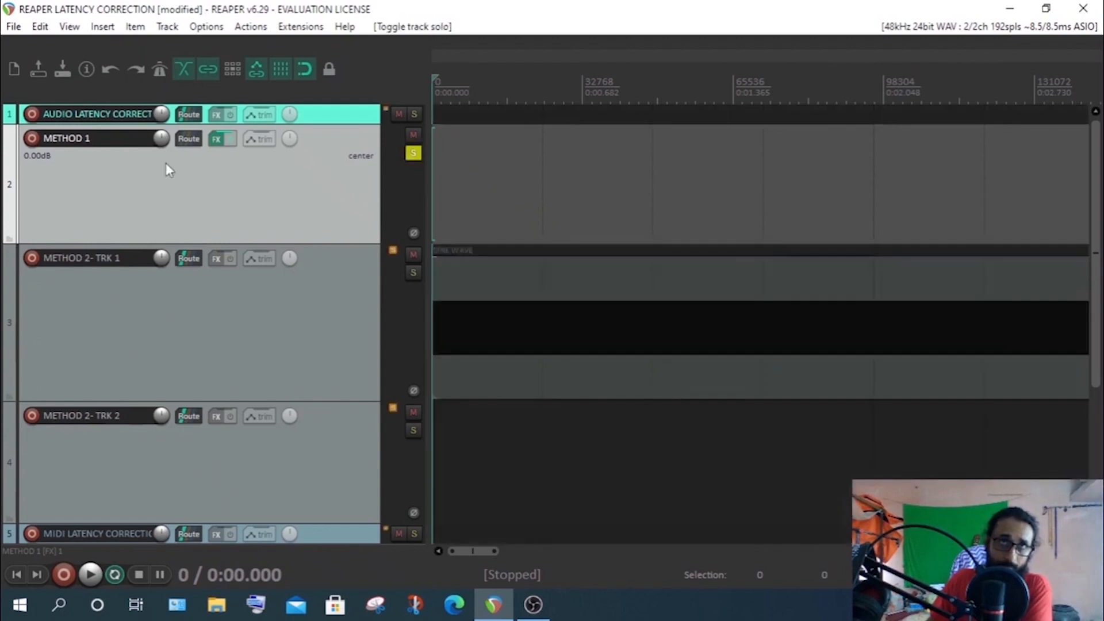
{"action": "left_click", "coordinate": [189, 139]}
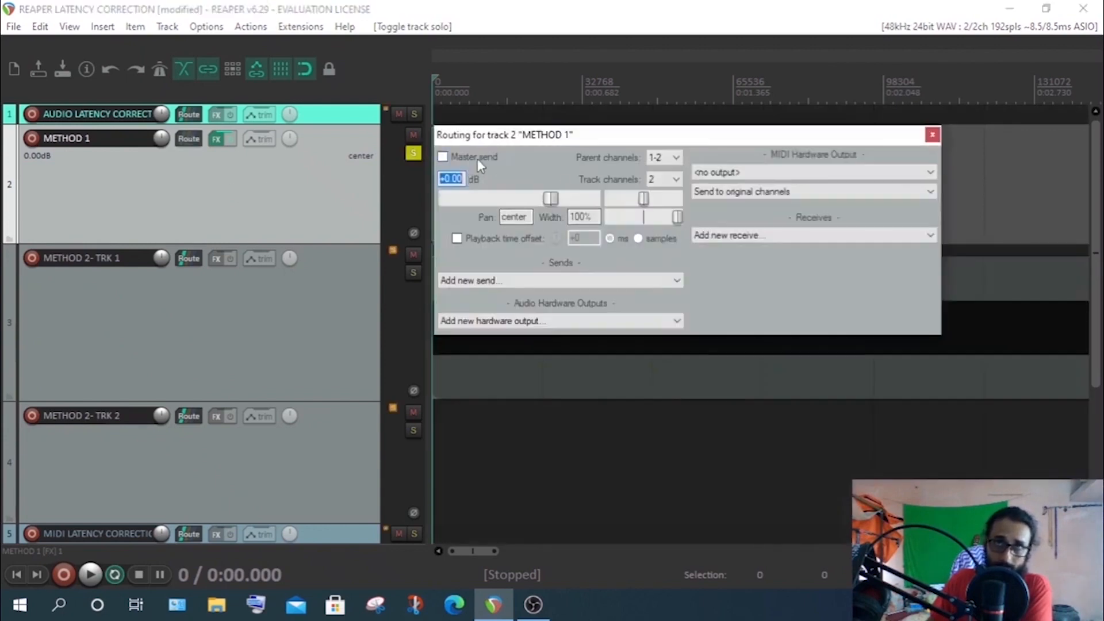
{"action": "left_click", "coordinate": [932, 135]}
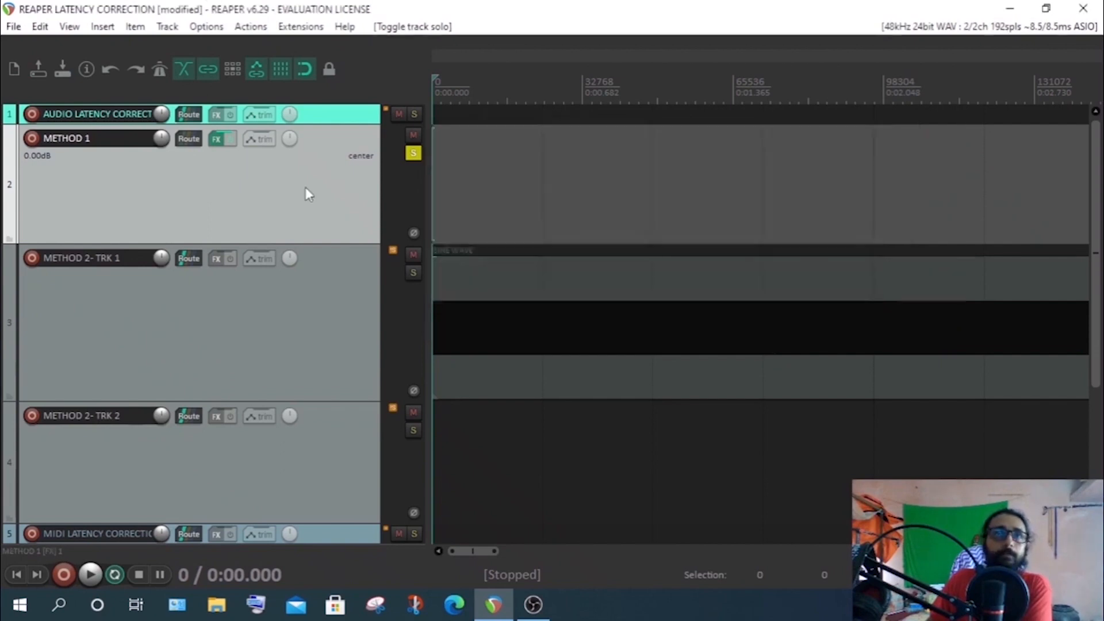
- In METHOD 1's ReaInsert effect, set the left hardware send to Output 1 and the right send to None
{"action": "left_click", "coordinate": [216, 140]}
{"action": "left_click_drag", "start_coordinate": [627, 138], "coordinate": [467, 140]}
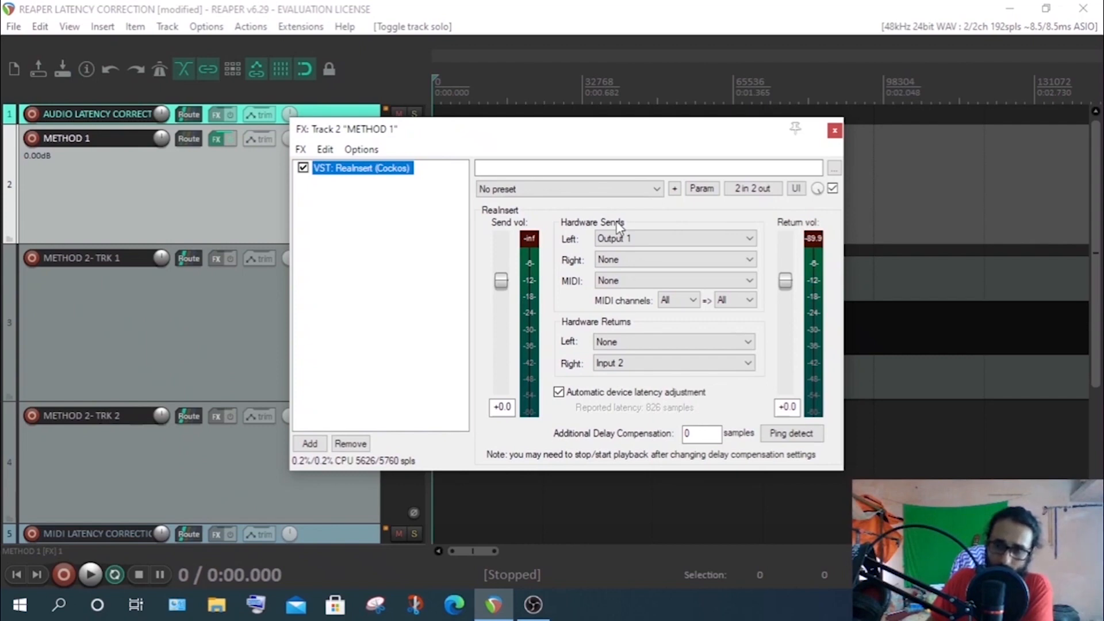
{"action": "left_click", "coordinate": [650, 238]}
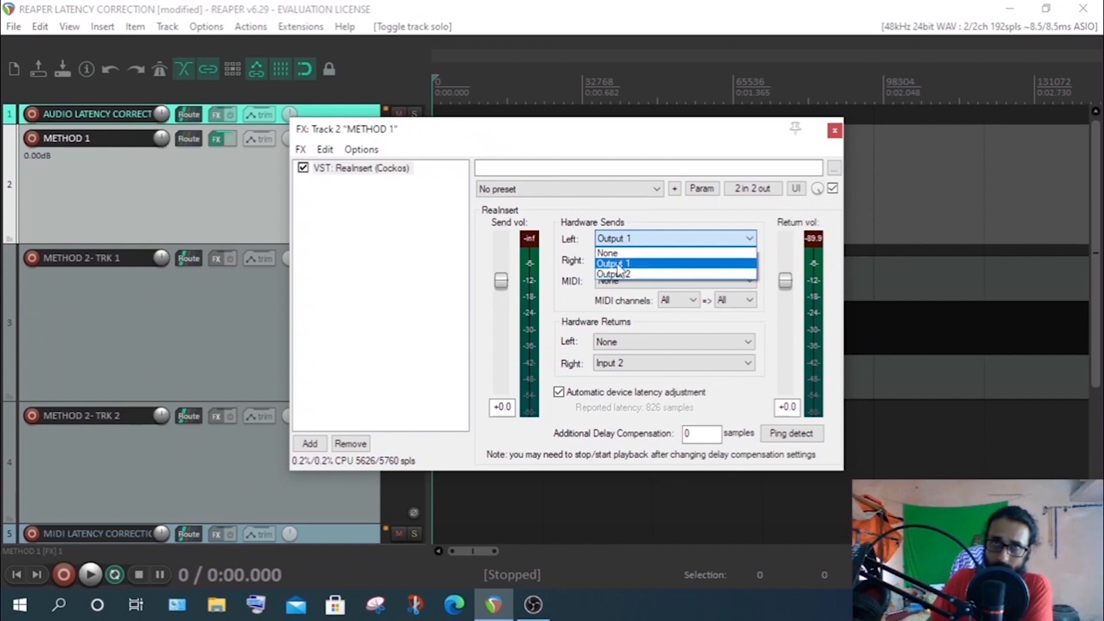
{"action": "left_click", "coordinate": [618, 265]}
{"action": "left_click", "coordinate": [627, 262]}
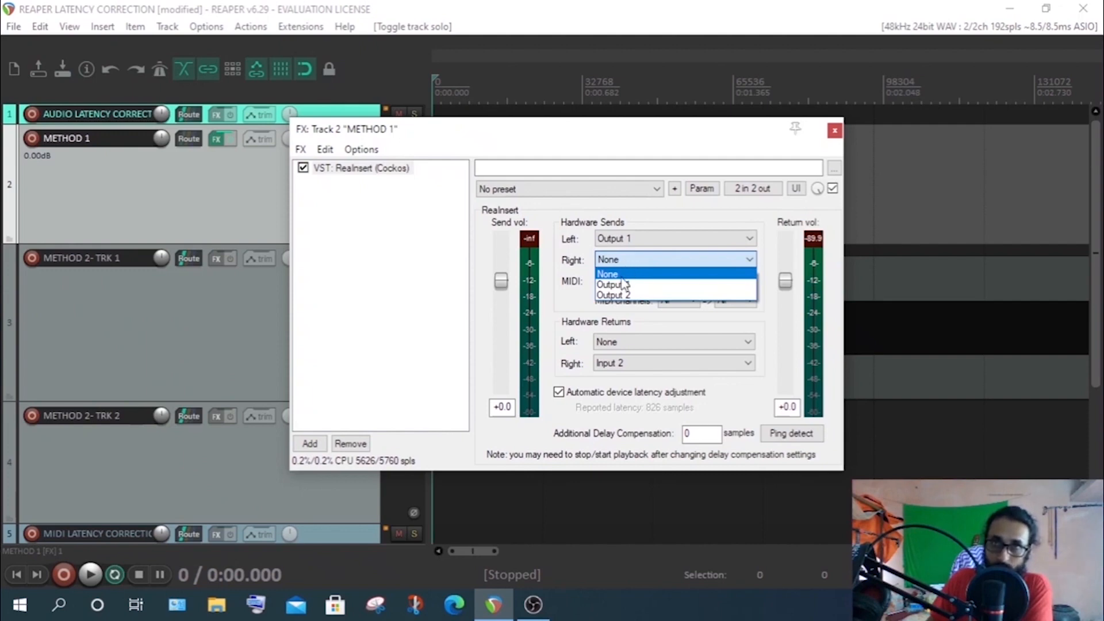
{"action": "left_click", "coordinate": [611, 275]}
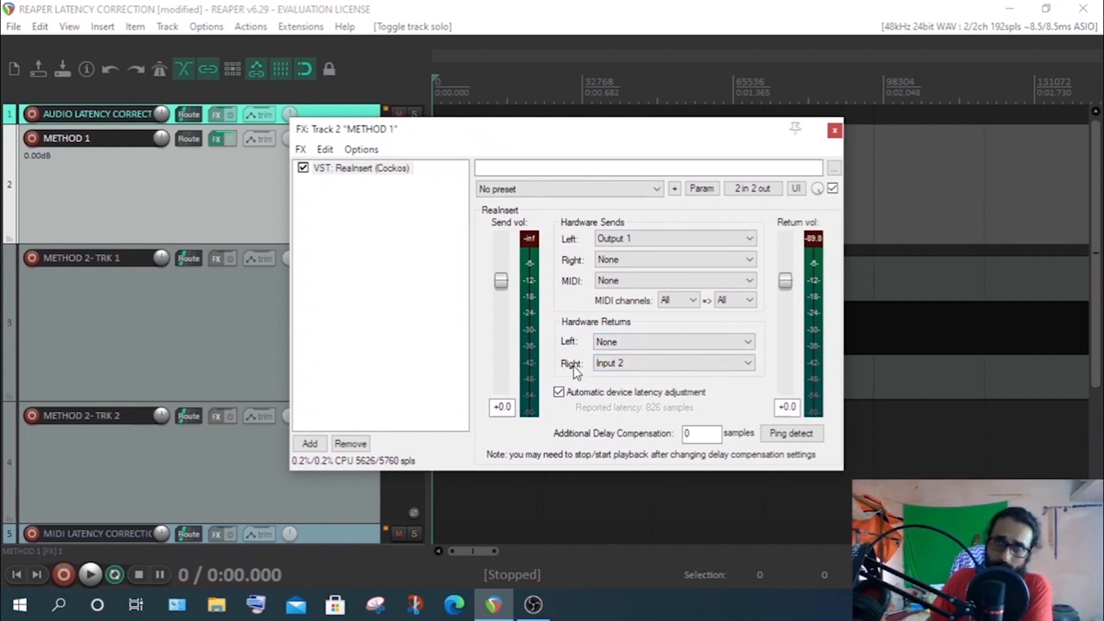
- Set ReaInsert's right hardware return to Input 2 and the left return to None
{"action": "left_click", "coordinate": [607, 367]}
{"action": "left_click", "coordinate": [630, 397]}
{"action": "left_click", "coordinate": [610, 345]}
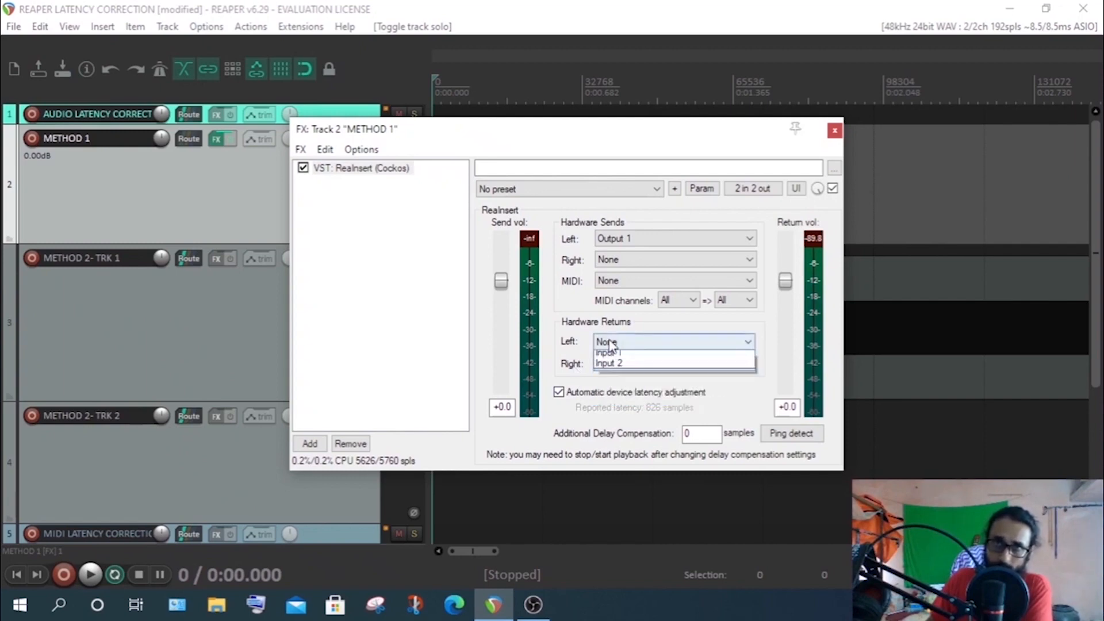
{"action": "left_click", "coordinate": [617, 357]}
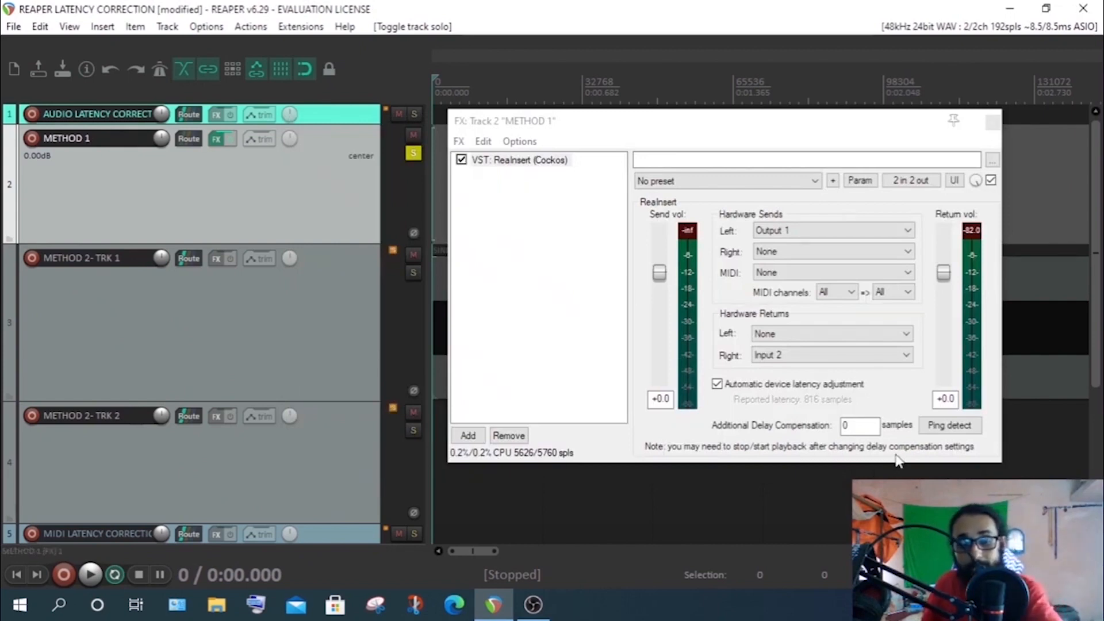
- Check the manual offsets in the recording preferences and run ReaInsert's ping detection twice for the delay compensation
{"action": "key", "text": "ctrl+p"}
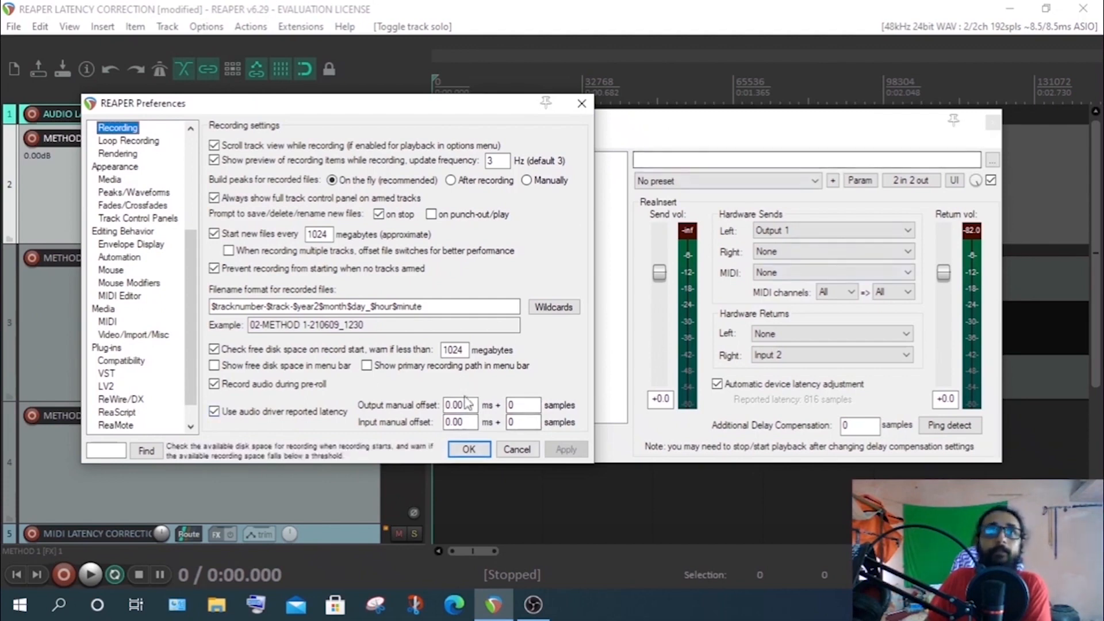
{"action": "left_click", "coordinate": [475, 454]}
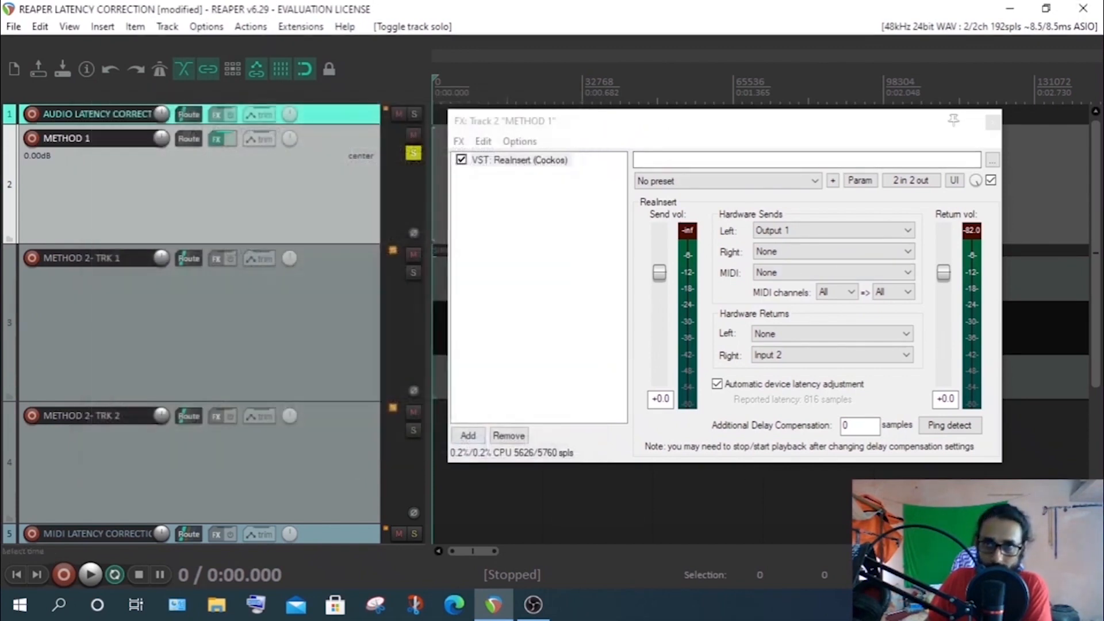
{"action": "left_click", "coordinate": [946, 430]}
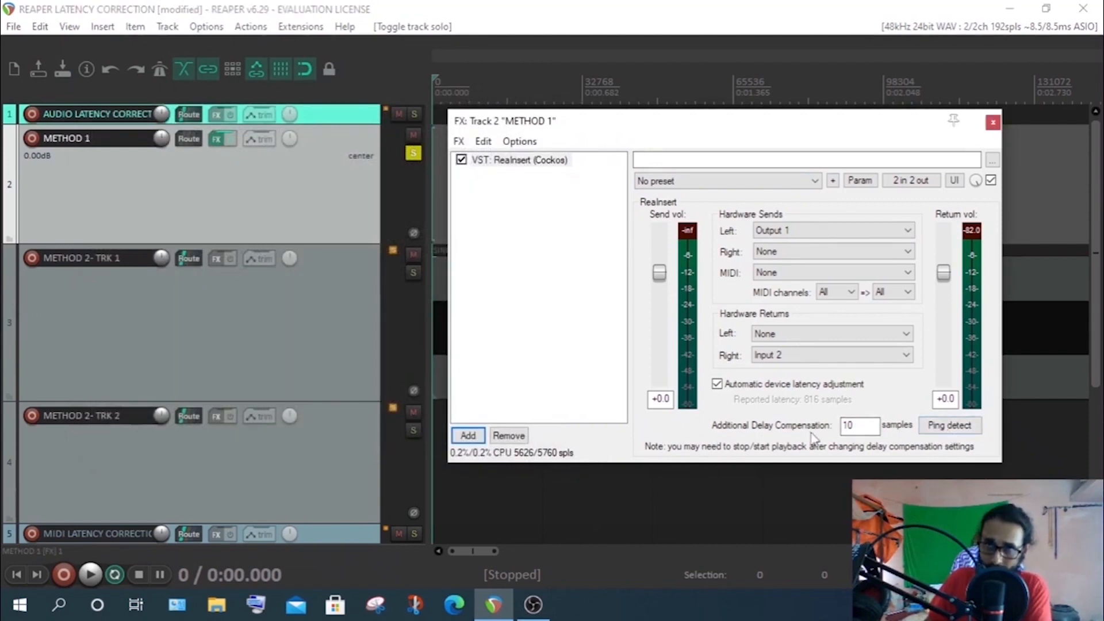
{"action": "left_click", "coordinate": [949, 425]}
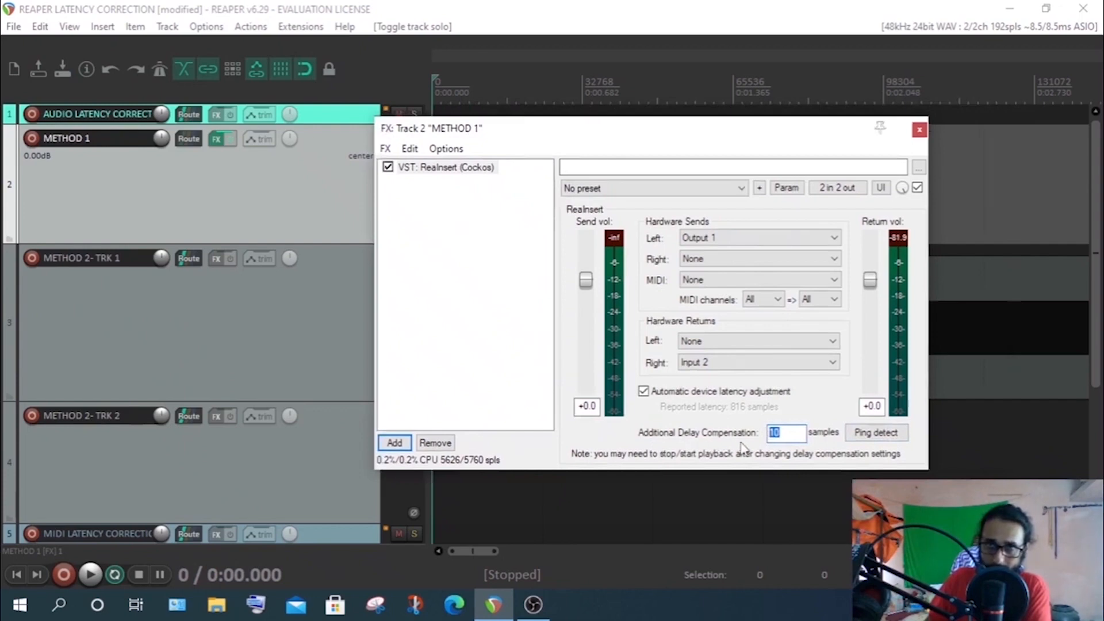
{"action": "left_click", "coordinate": [799, 434]}
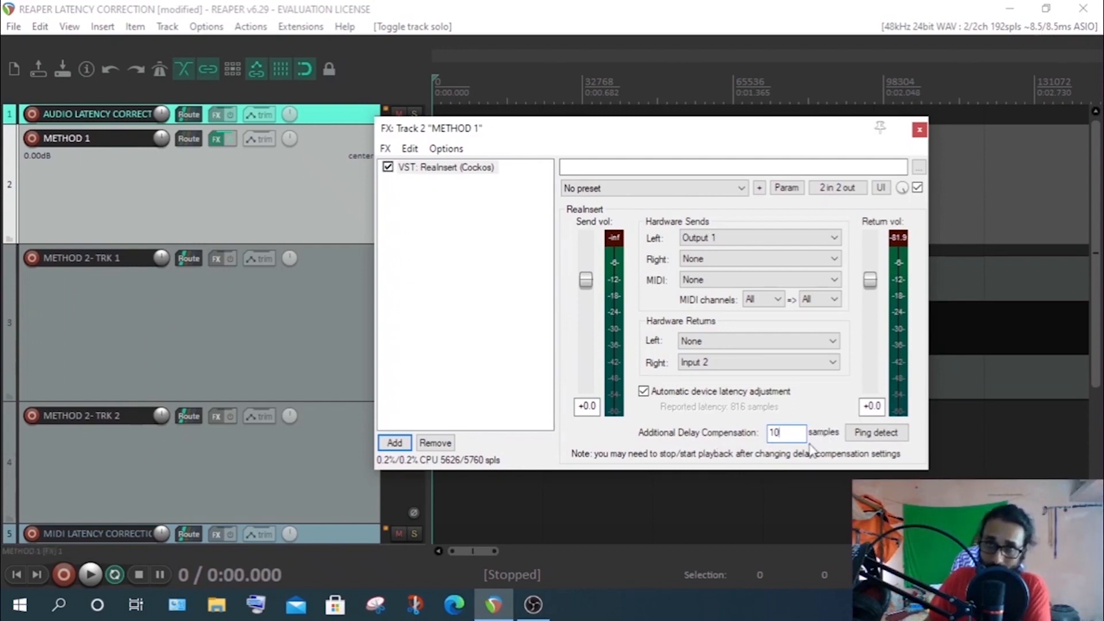
- Arm the METHOD 1 track for recording with mono Input 2 as its input
{"action": "left_click_drag", "start_coordinate": [708, 132], "coordinate": [789, 118]}
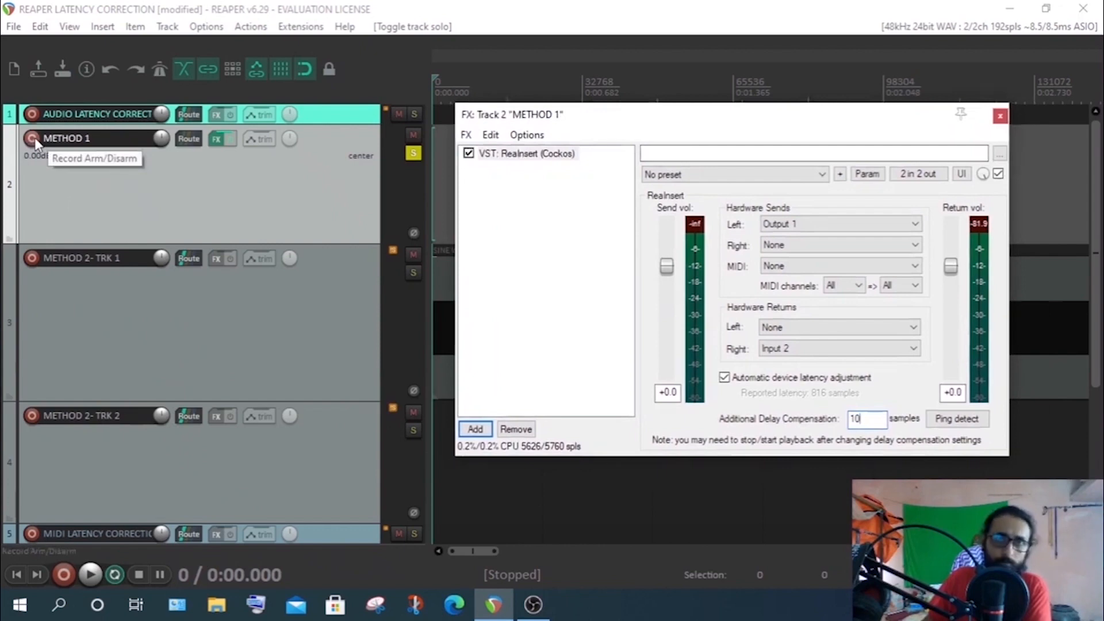
{"action": "left_click", "coordinate": [33, 139]}
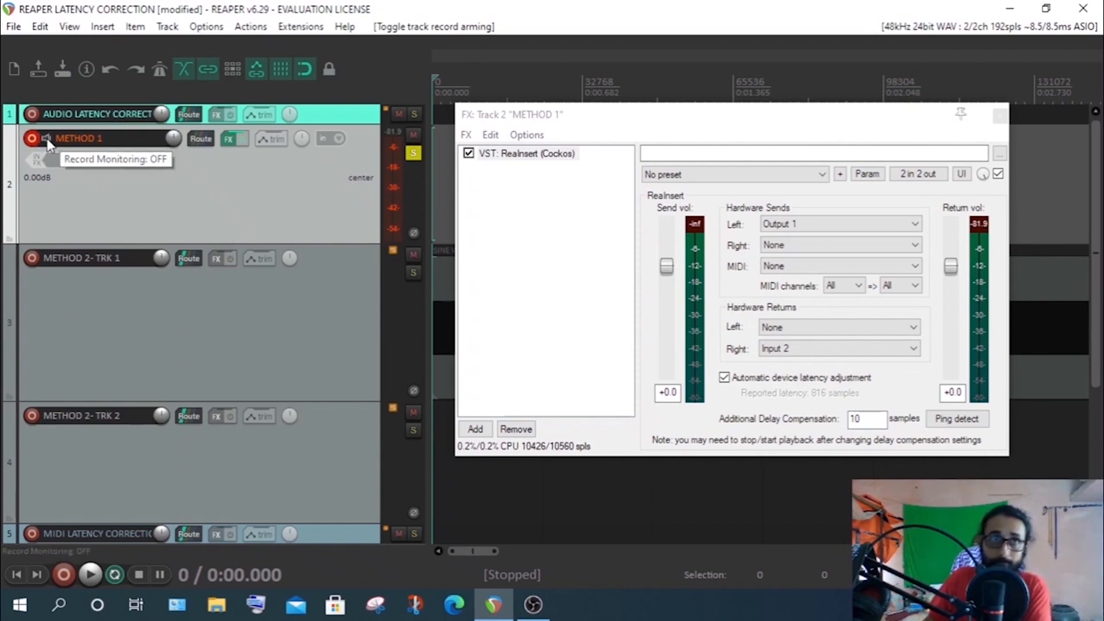
{"action": "left_click", "coordinate": [82, 161]}
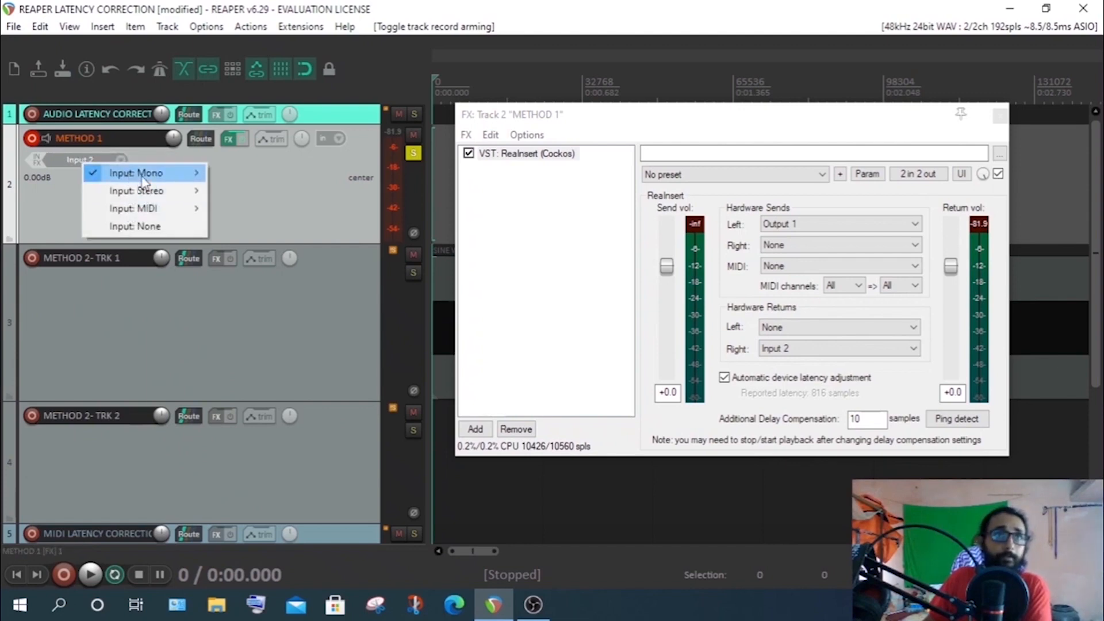
{"action": "mouse_move", "coordinate": [172, 172]}
{"action": "left_click", "coordinate": [271, 195]}
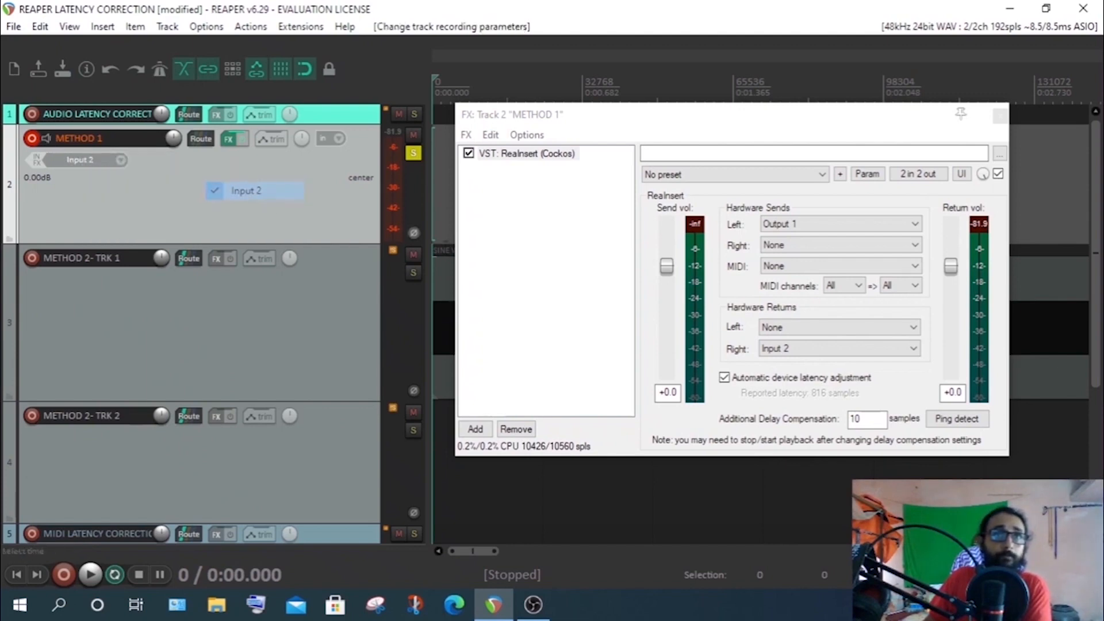
- Repeat ReaInsert's ping detection twice with METHOD 1 armed and disarm the track
{"action": "left_click", "coordinate": [958, 420]}
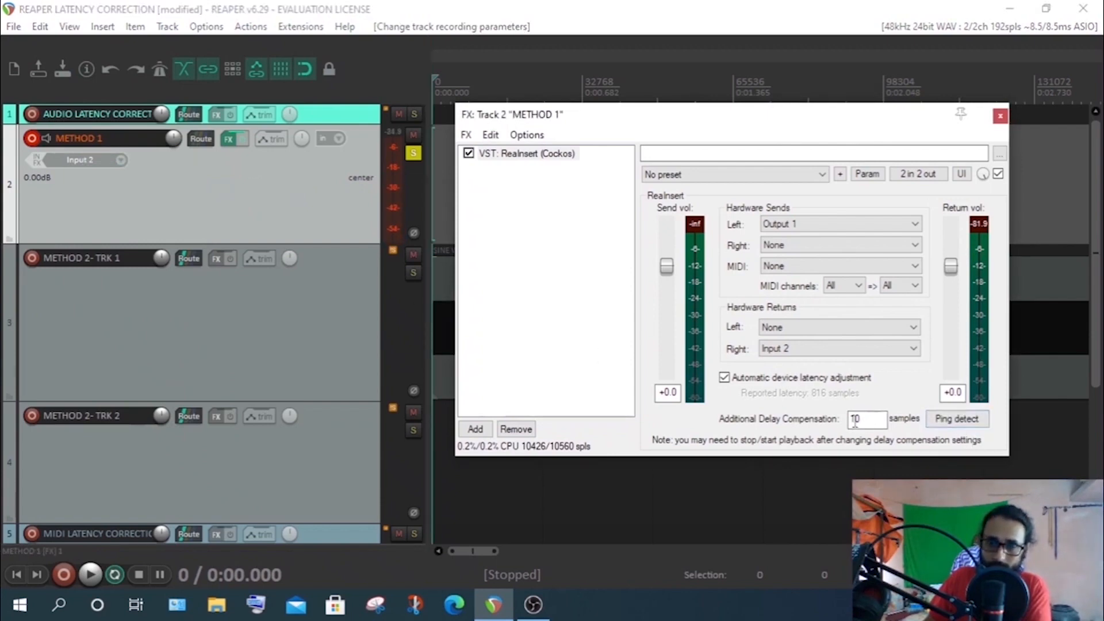
{"action": "left_click", "coordinate": [955, 420]}
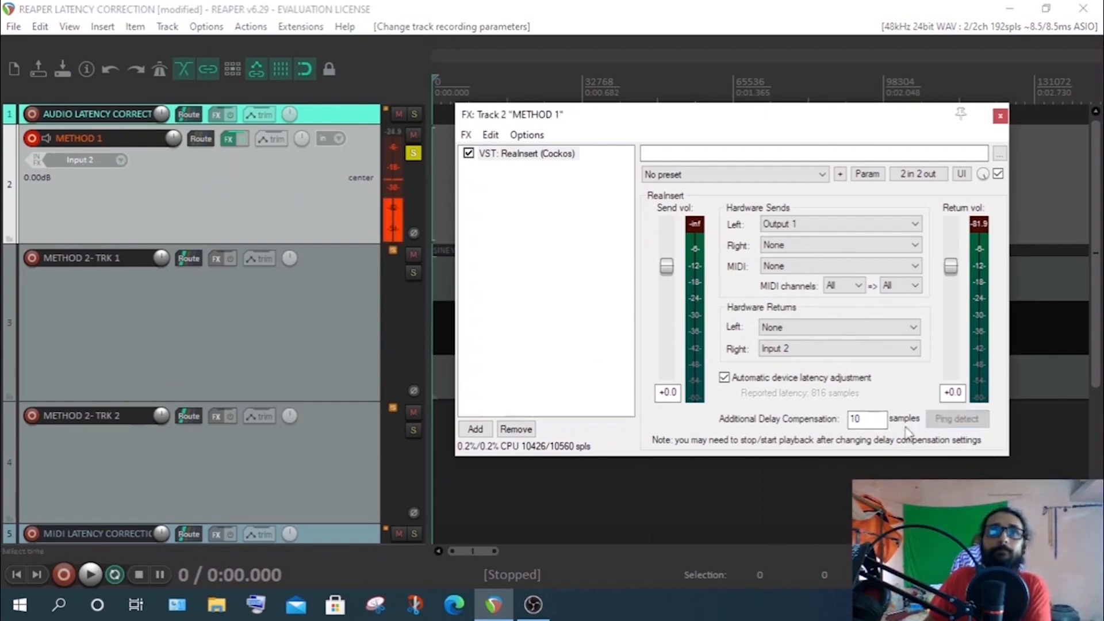
{"action": "left_click", "coordinate": [31, 138]}
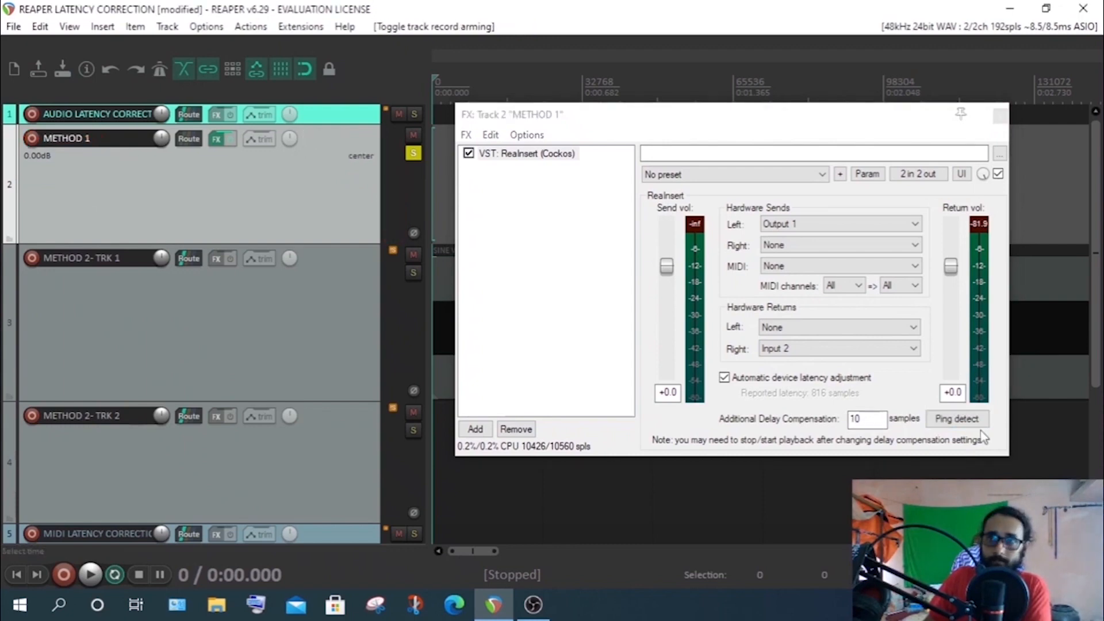
- Repeat ReaInsert's ping detection and copy the resulting additional delay compensation value
{"action": "left_click", "coordinate": [957, 419]}
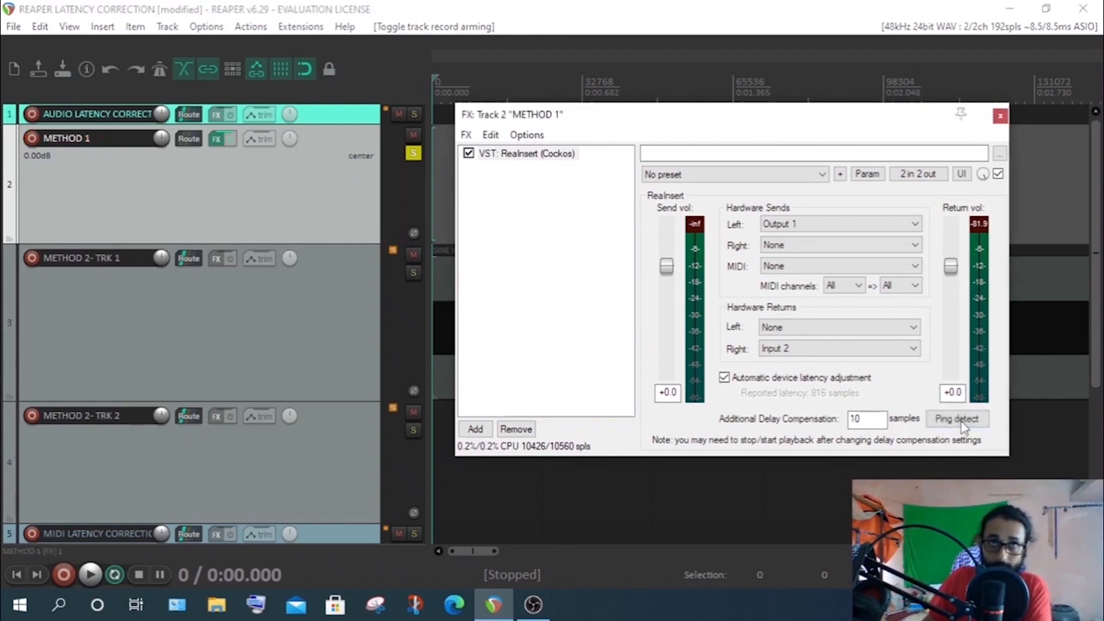
{"action": "left_click", "coordinate": [961, 422]}
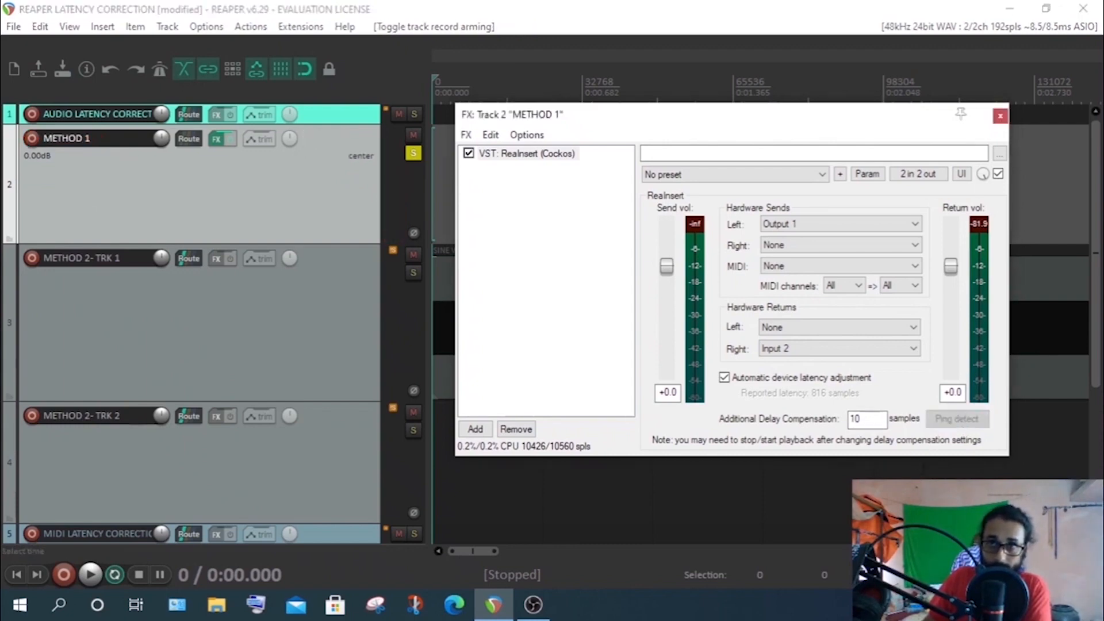
{"action": "left_click_drag", "start_coordinate": [875, 421], "coordinate": [827, 421]}
{"action": "right_click", "coordinate": [855, 421]}
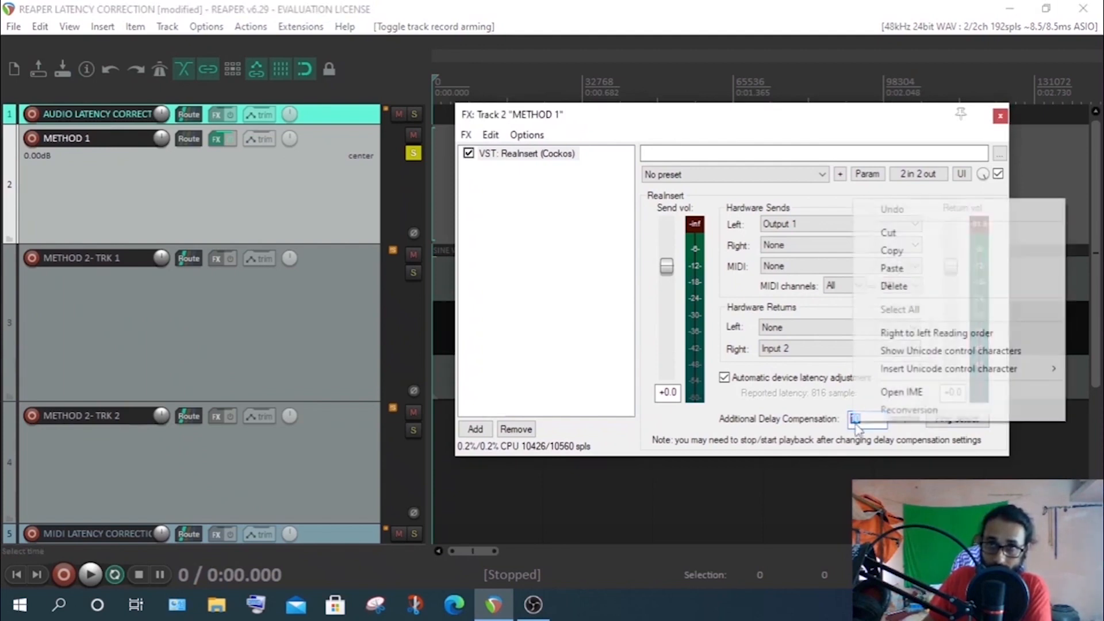
{"action": "left_click", "coordinate": [907, 253]}
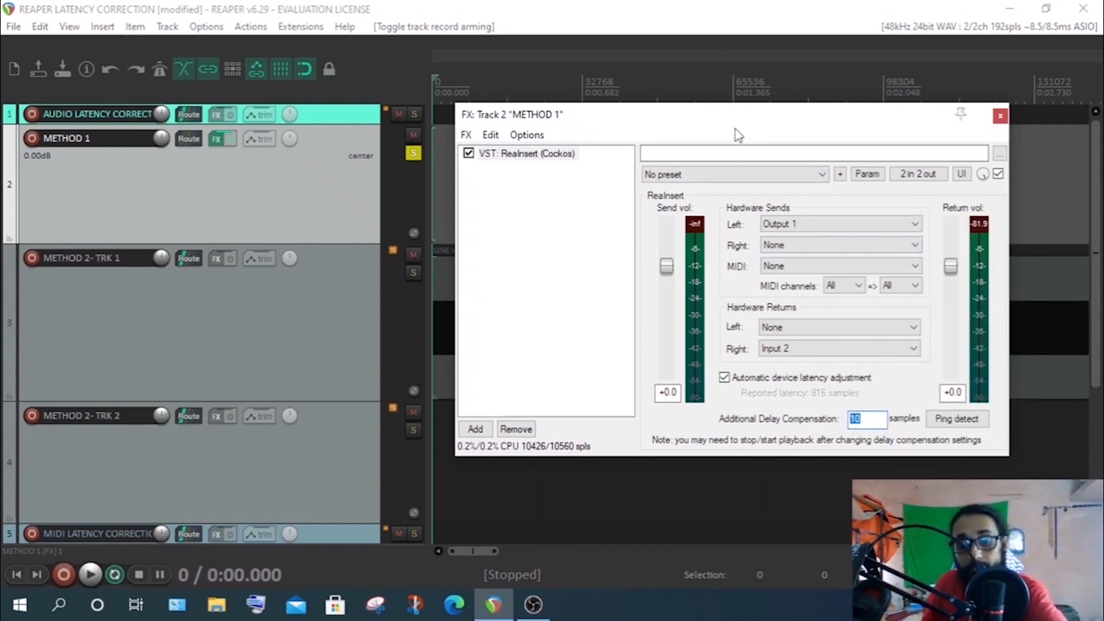
- Set the input manual offset to 10 samples in the recording preferences using the copied value, and apply it
{"action": "key", "text": "ctrl+p"}
{"action": "left_click", "coordinate": [520, 423]}
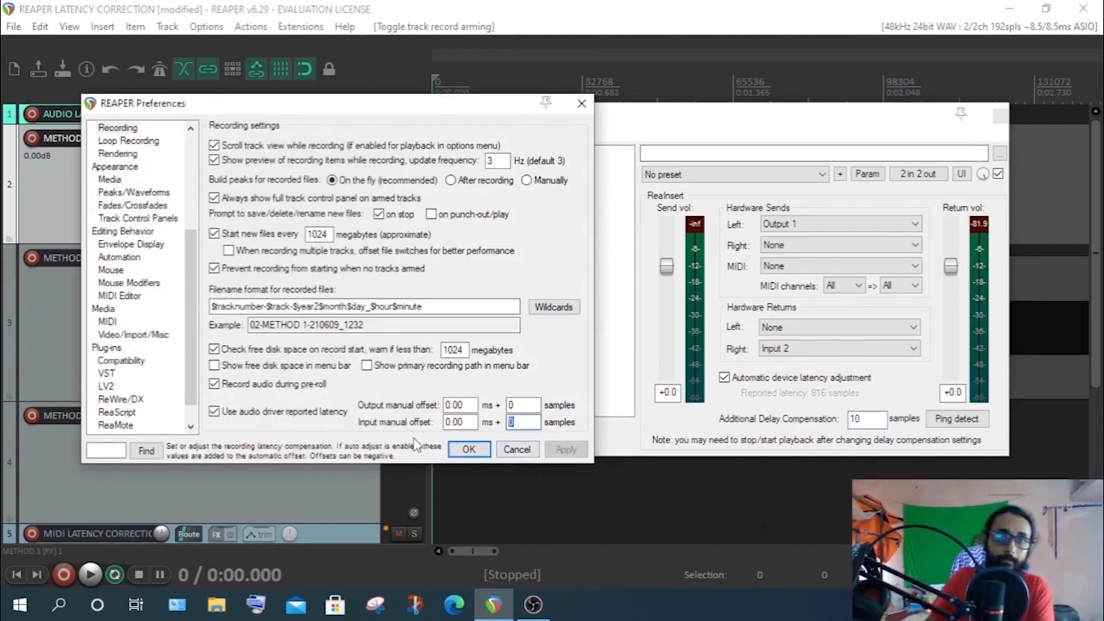
{"action": "right_click", "coordinate": [512, 423]}
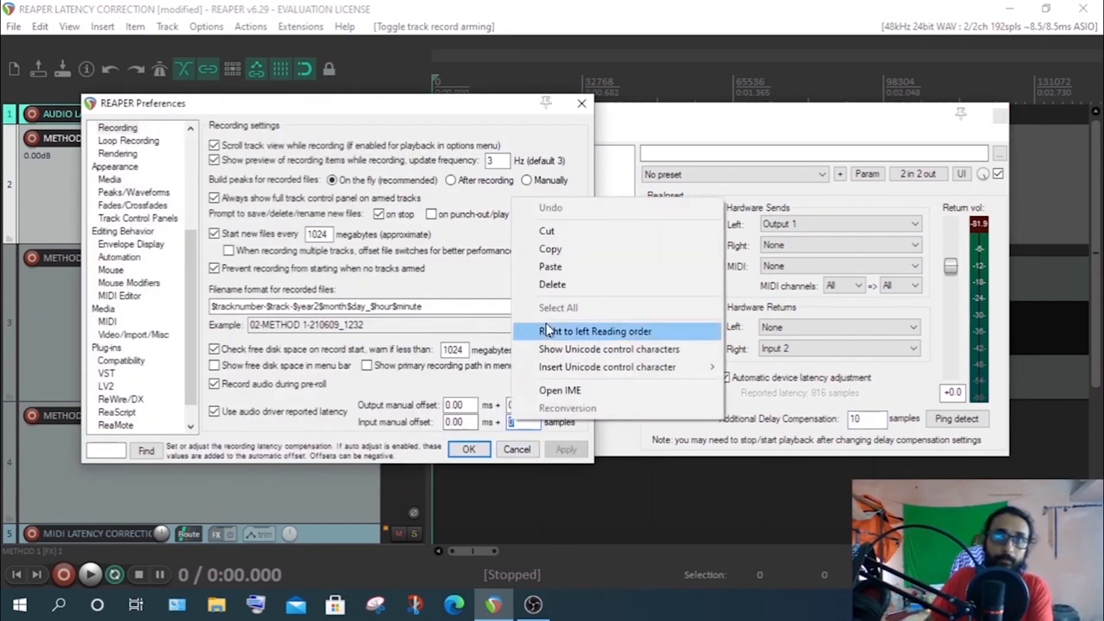
{"action": "left_click", "coordinate": [551, 266]}
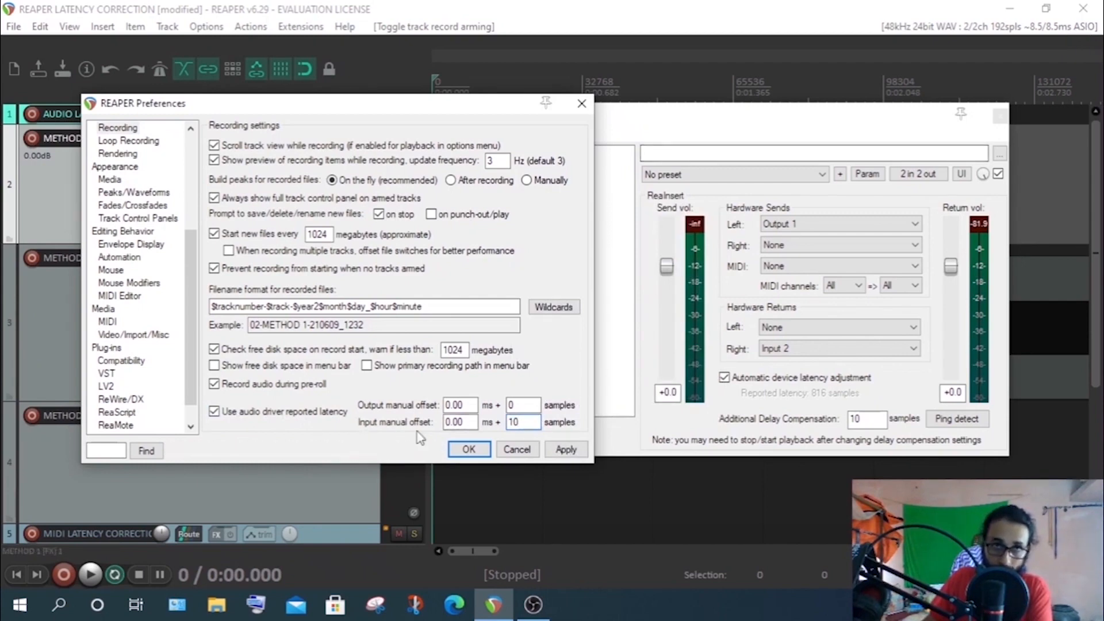
{"action": "left_click", "coordinate": [566, 450]}
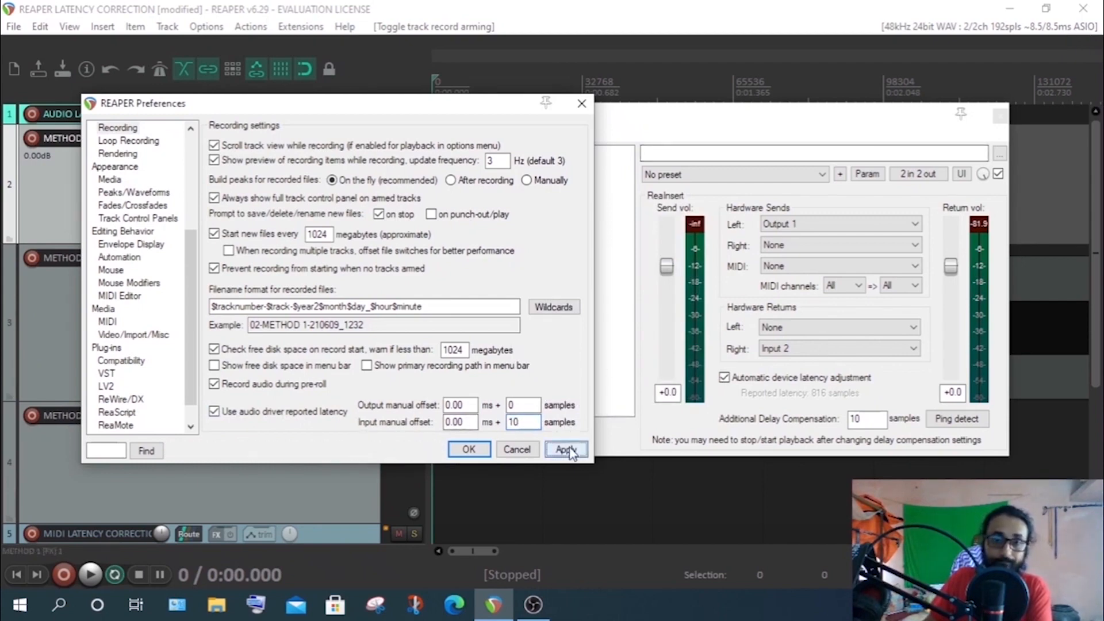
{"action": "left_click", "coordinate": [469, 450]}
- Rerun ReaInsert's ping detection to verify the offset, close the effect window, and unsolo and mute the METHOD 1 track
{"action": "left_click_drag", "start_coordinate": [757, 122], "coordinate": [653, 127]}
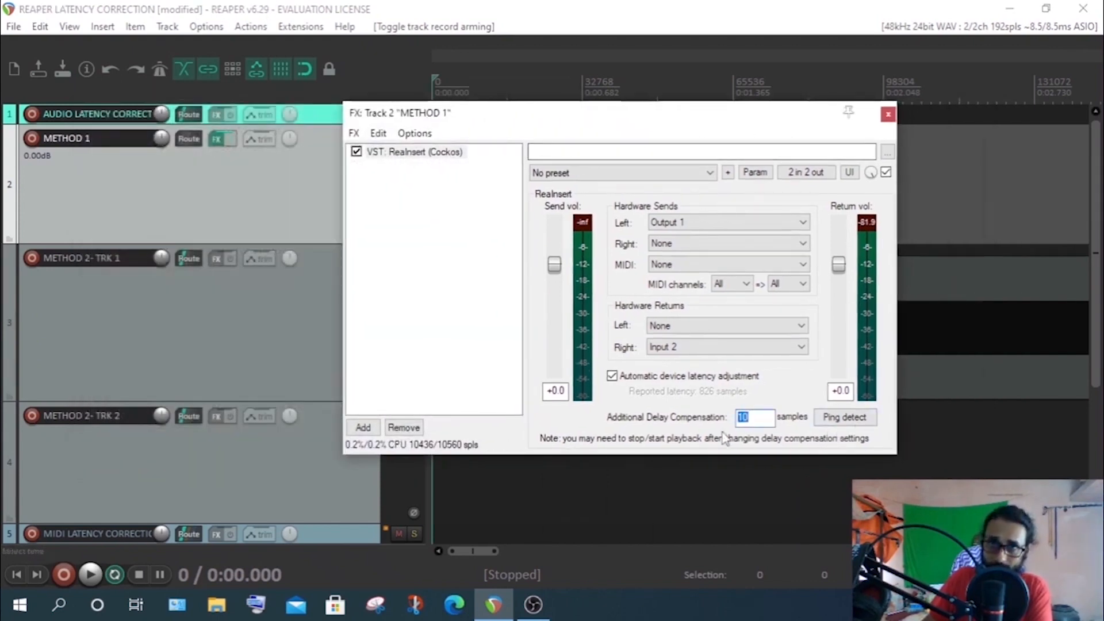
{"action": "left_click", "coordinate": [746, 417]}
{"action": "left_click", "coordinate": [845, 417]}
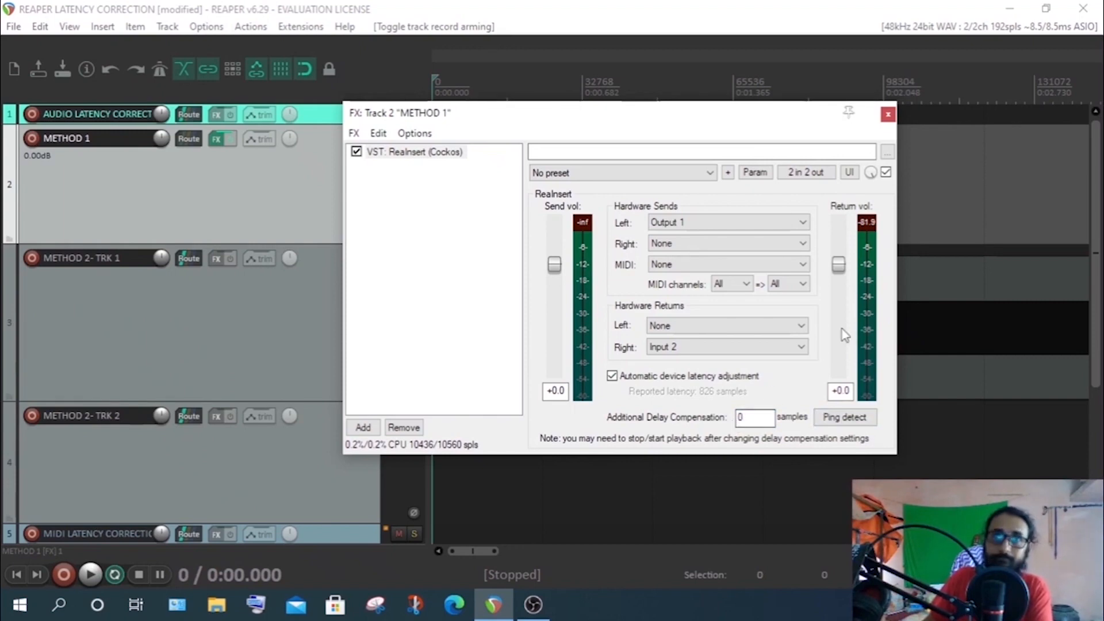
{"action": "left_click", "coordinate": [889, 115]}
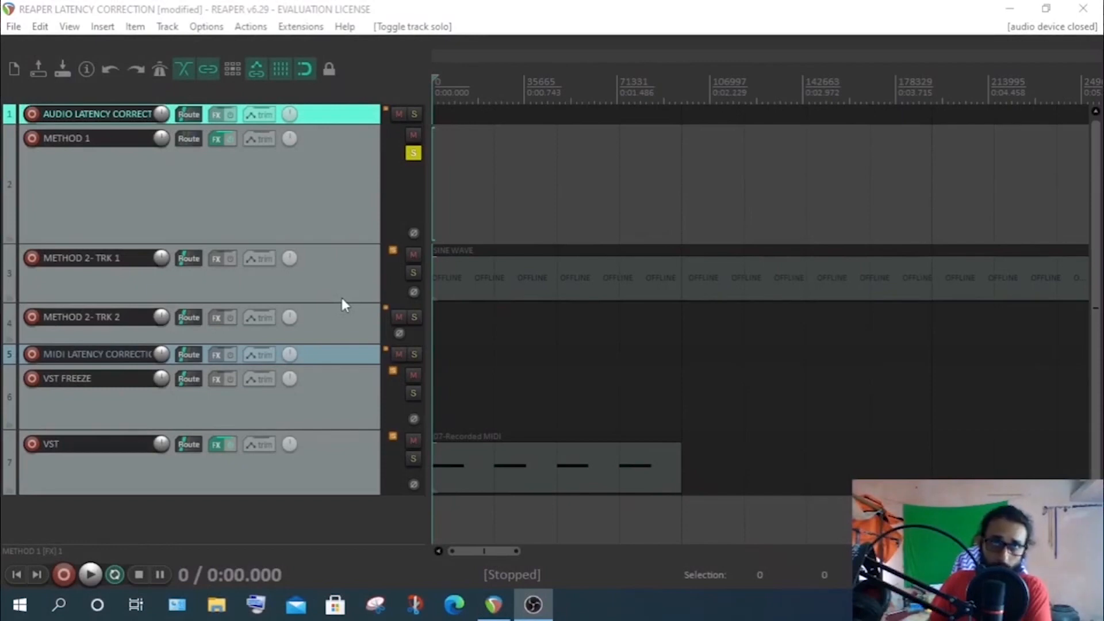
{"action": "left_click", "coordinate": [413, 153]}
{"action": "left_click", "coordinate": [413, 137]}
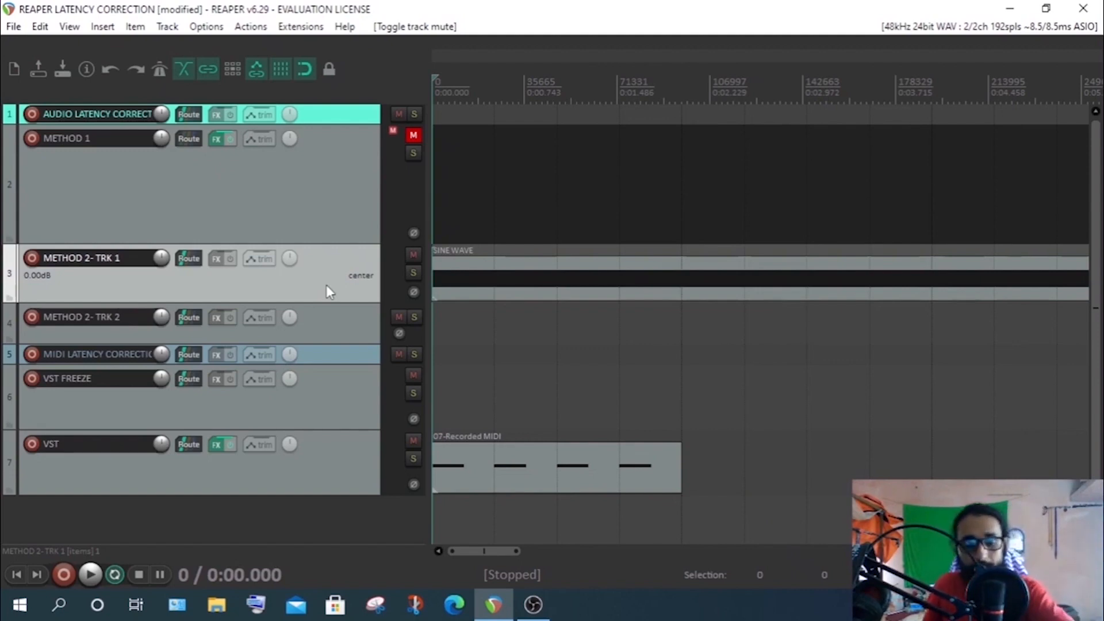
- Reset the input manual offset to 0 samples in the recording preferences and apply the change
{"action": "key", "text": "ctrl+p"}
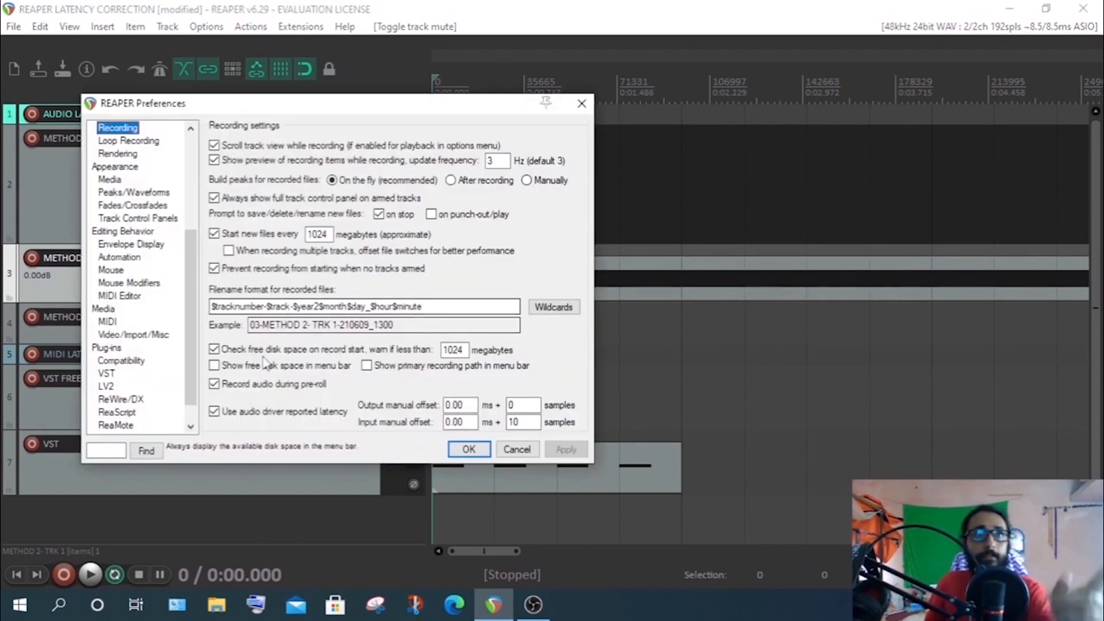
{"action": "scroll", "coordinate": [115, 262], "scroll_direction": "up", "scroll_amount": 3}
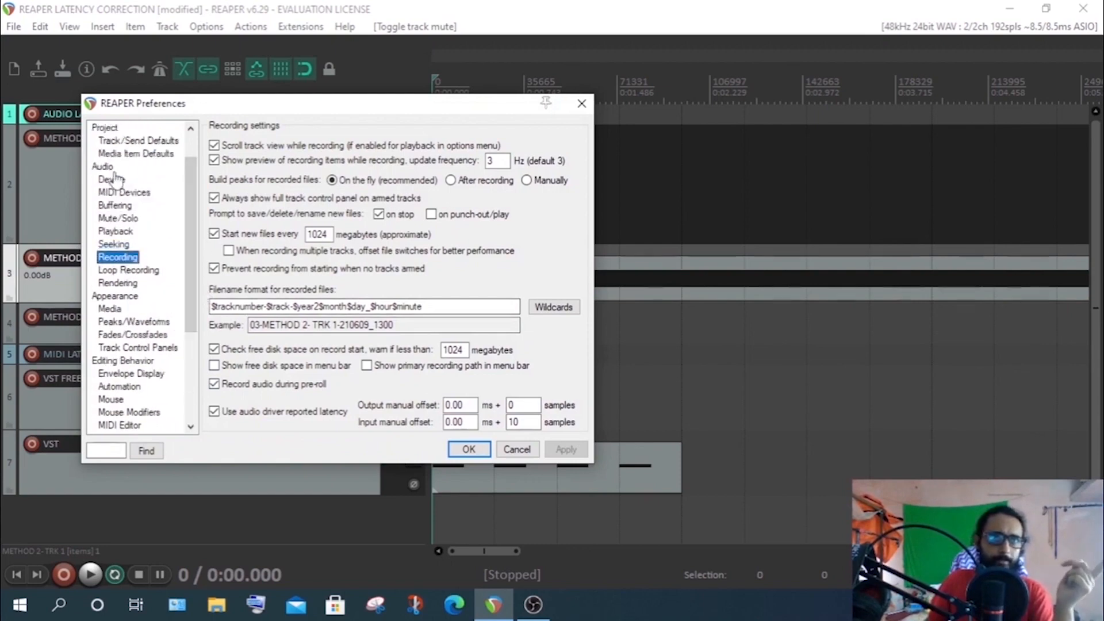
{"action": "double_click", "coordinate": [514, 422]}
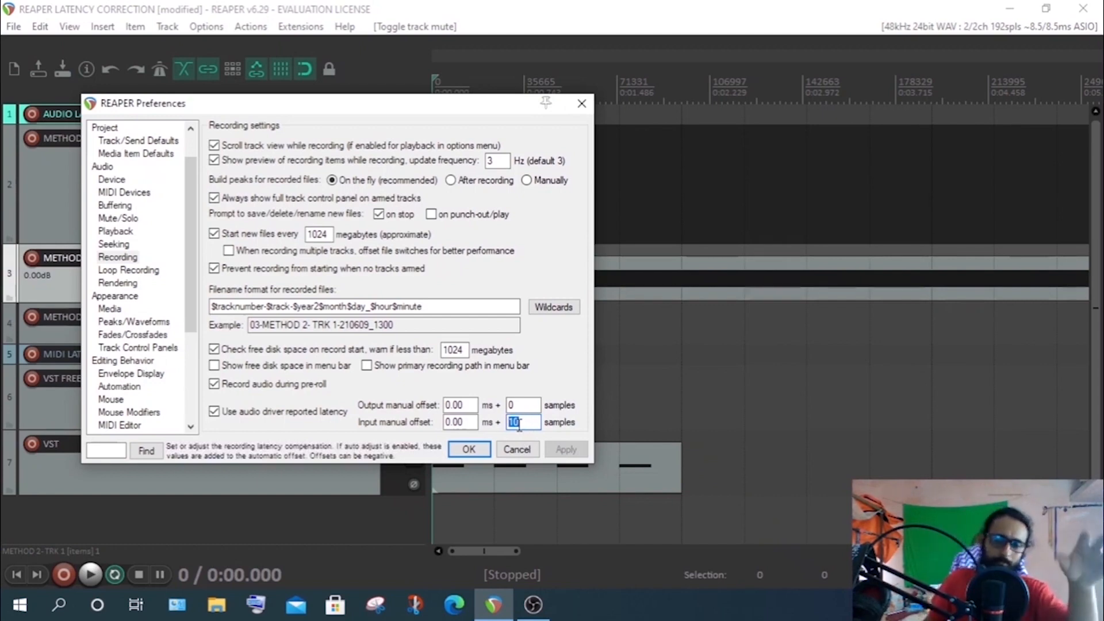
{"action": "type", "text": "10"}
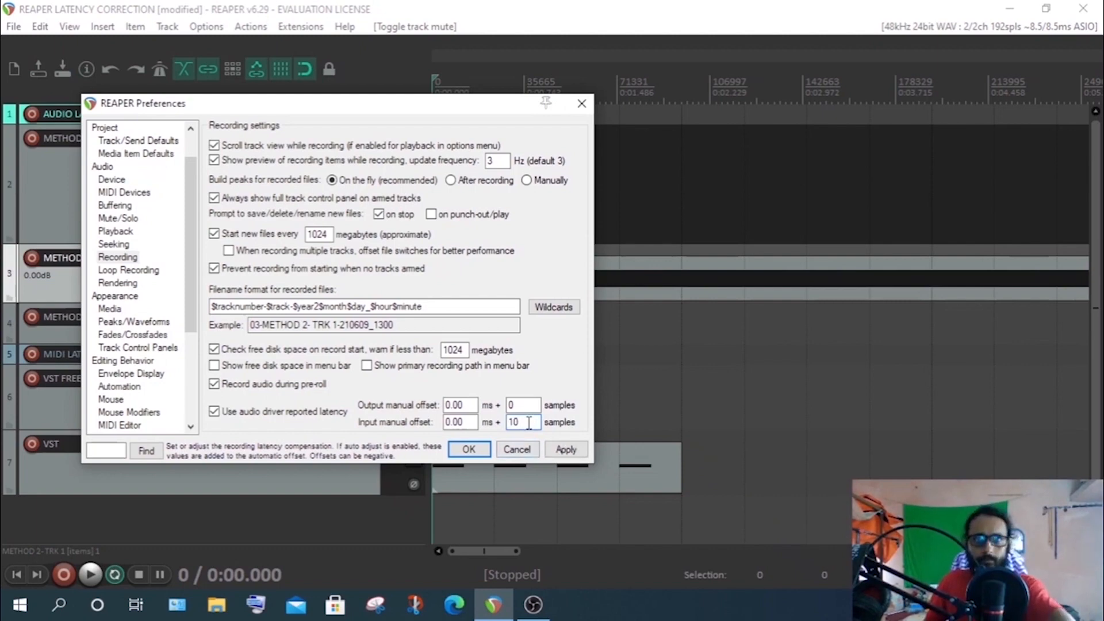
{"action": "left_click_drag", "start_coordinate": [529, 424], "coordinate": [491, 427]}
{"action": "type", "text": "0"}
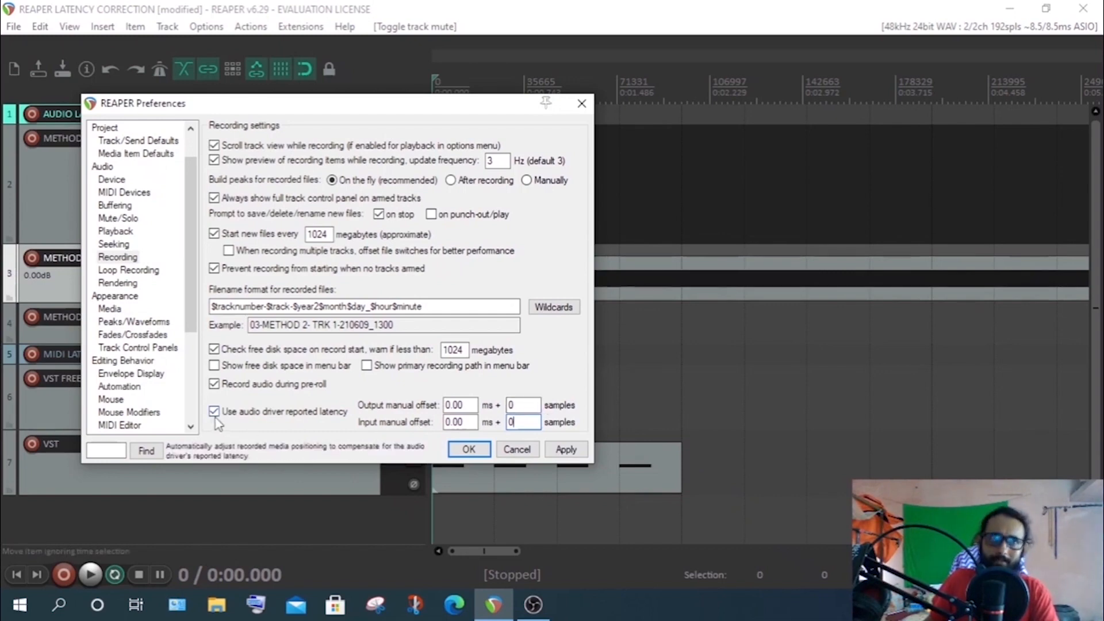
{"action": "left_click", "coordinate": [565, 449]}
{"action": "left_click", "coordinate": [469, 449]}
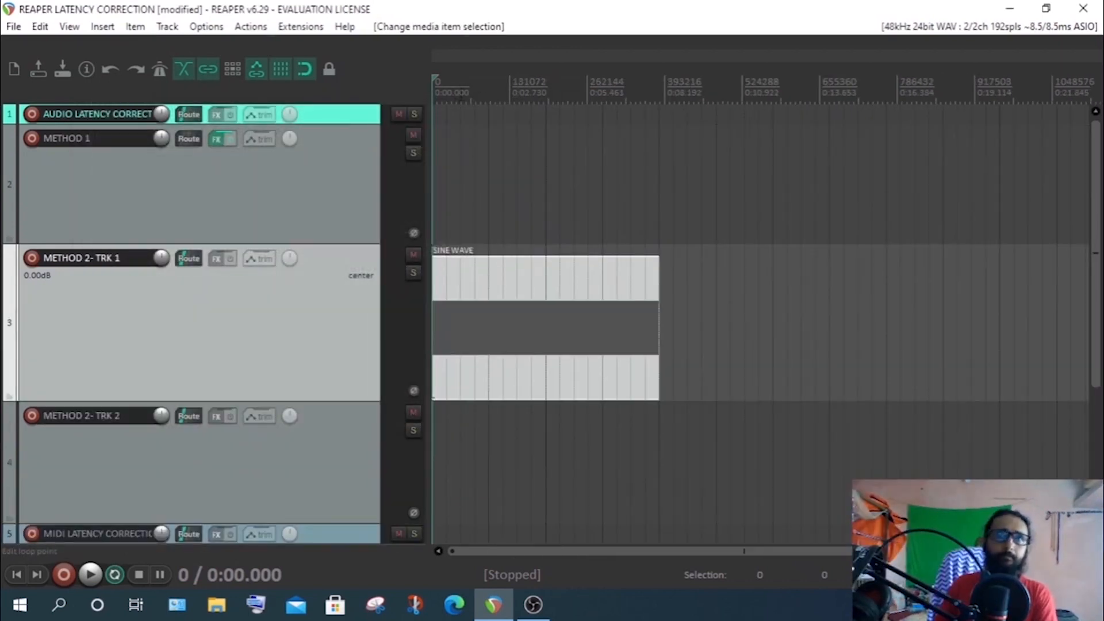
- Check the time unit settings of the timeline ruler and the transport display
{"action": "right_click", "coordinate": [439, 93]}
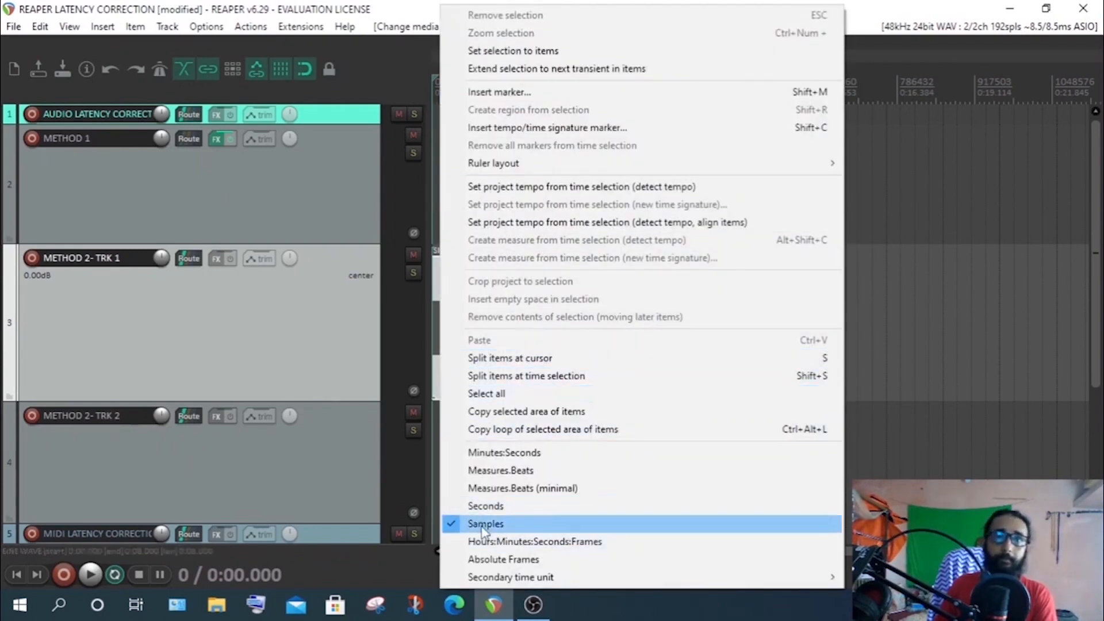
{"action": "right_click", "coordinate": [251, 572]}
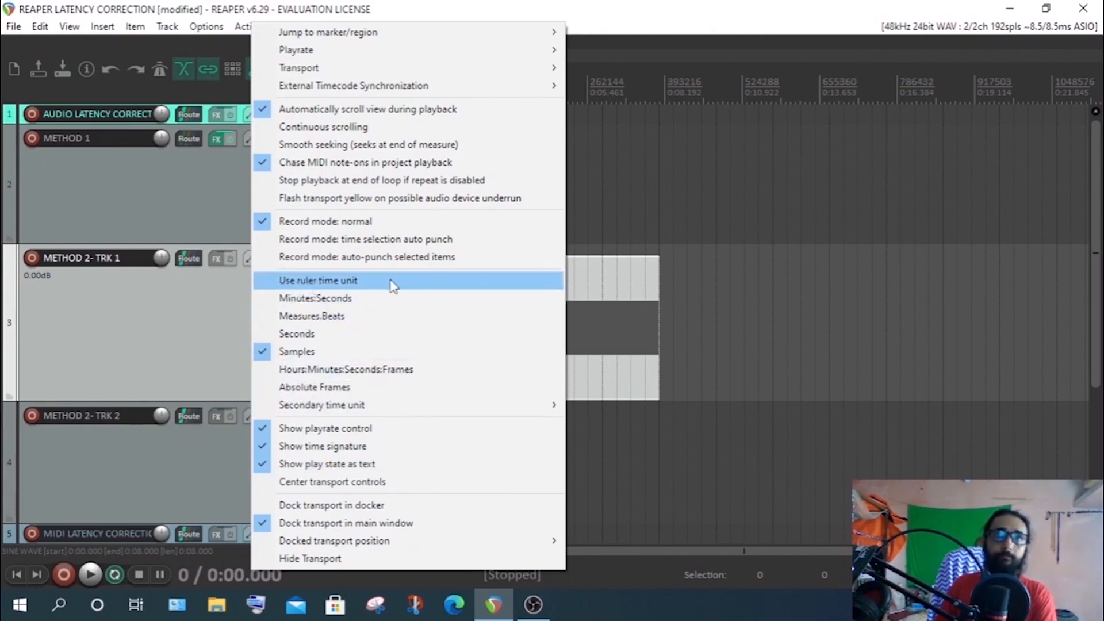
{"action": "left_click", "coordinate": [706, 8]}
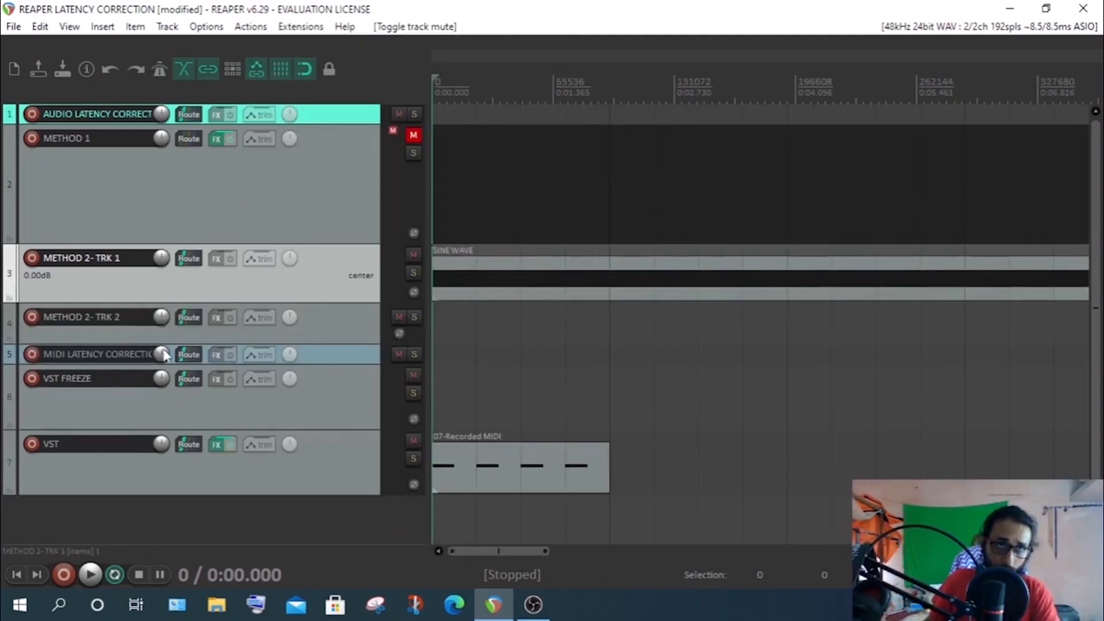
- Solo the METHOD 2- TRK 1 and METHOD 2- TRK 2 tracks and make both tracks taller
{"action": "left_click", "coordinate": [330, 328]}
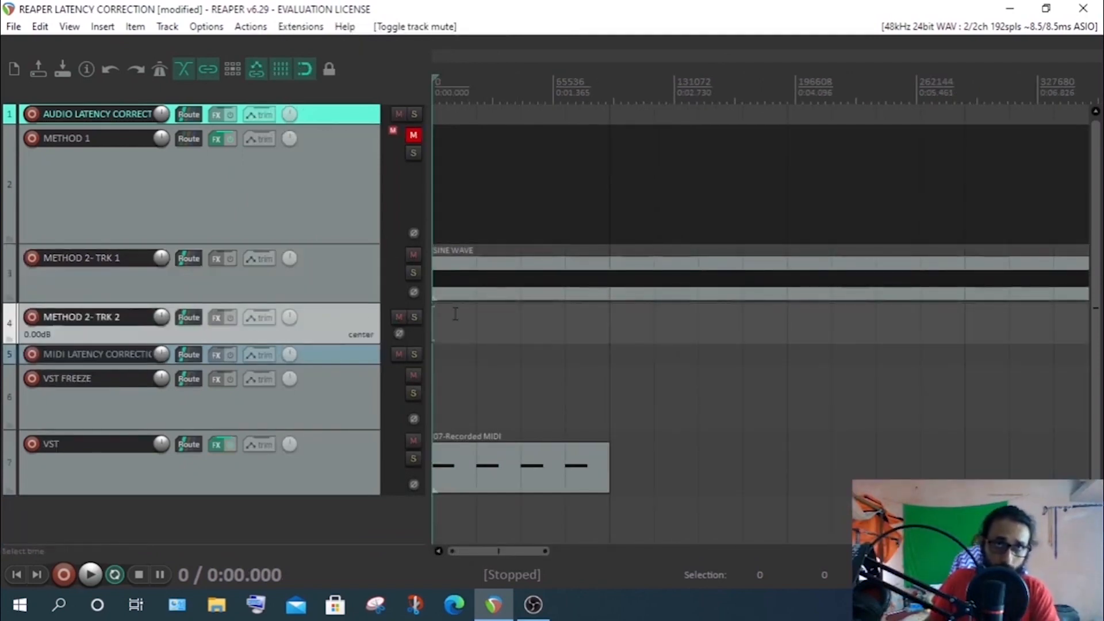
{"action": "left_click", "coordinate": [309, 301]}
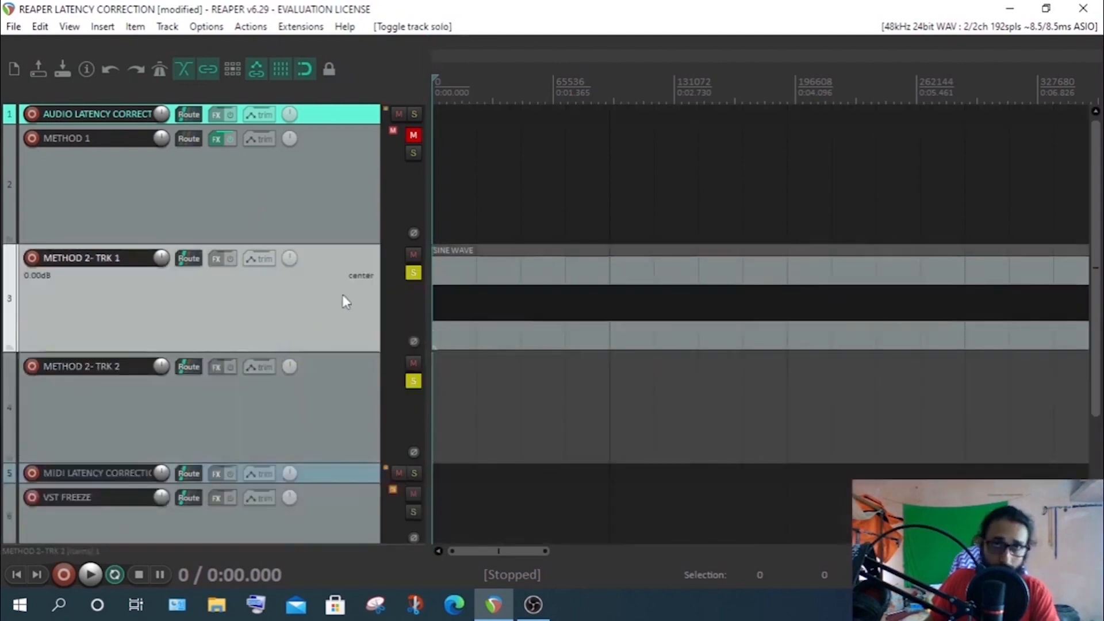
{"action": "scroll", "coordinate": [494, 305], "scroll_direction": "down", "scroll_amount": 2}
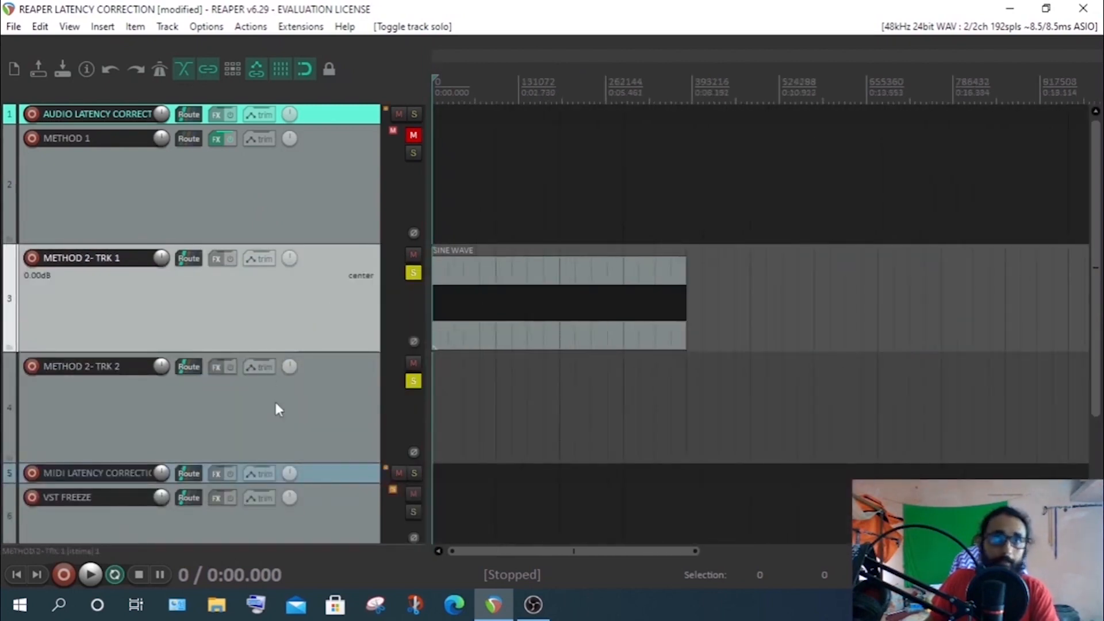
{"action": "left_click", "coordinate": [134, 408]}
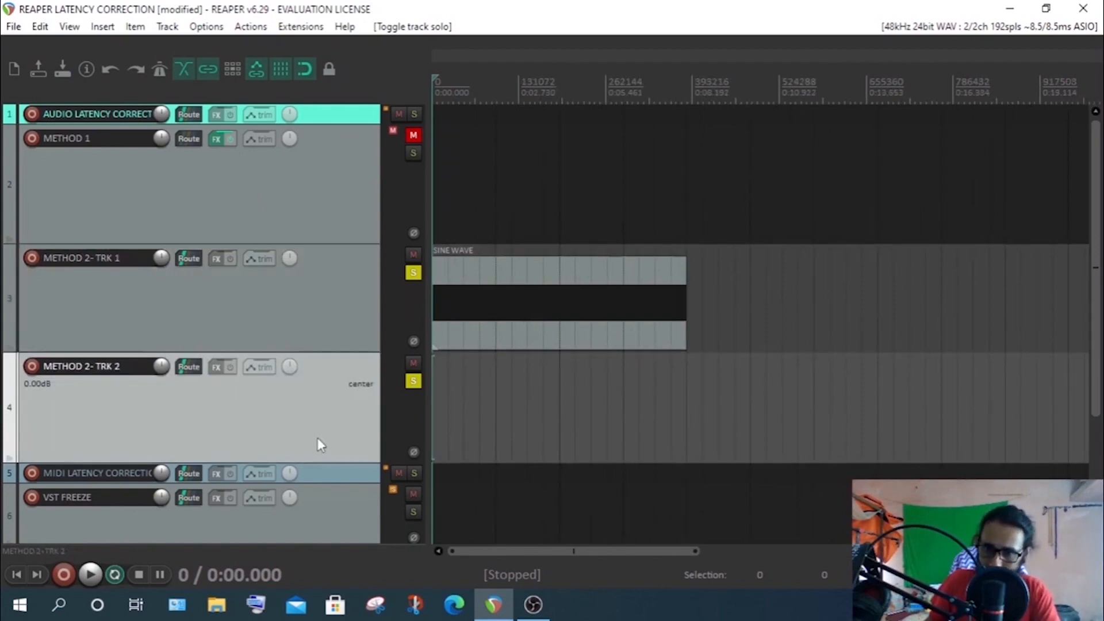
- Select the SINE WAVE item on the METHOD 2- TRK 1 track
{"action": "scroll", "coordinate": [441, 297], "scroll_direction": "up", "scroll_amount": 5}
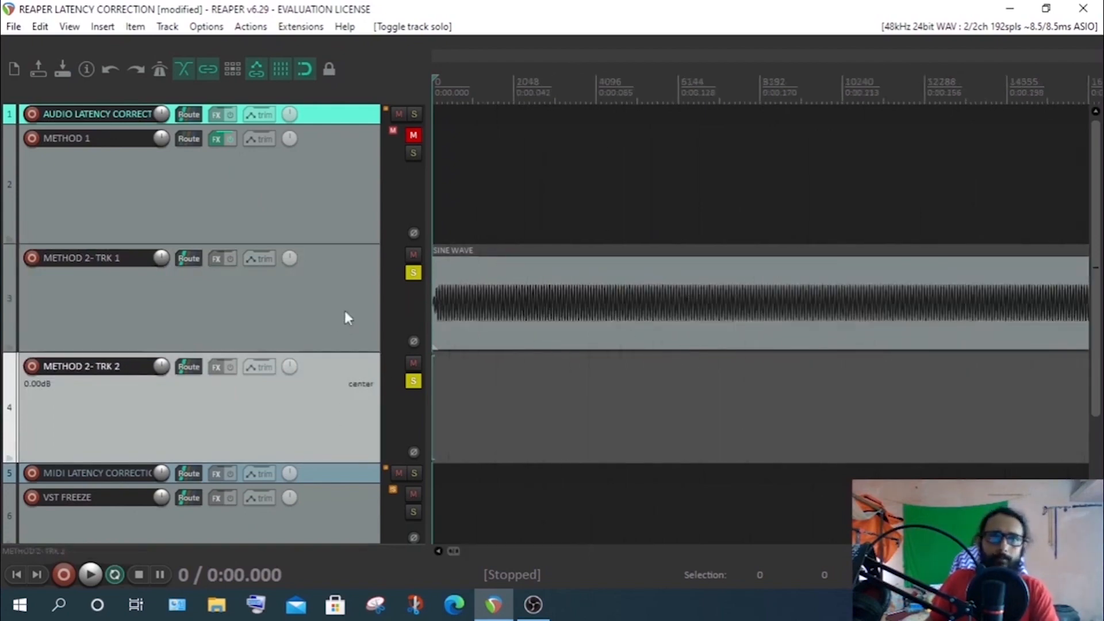
{"action": "left_click", "coordinate": [345, 312]}
{"action": "left_click", "coordinate": [346, 402]}
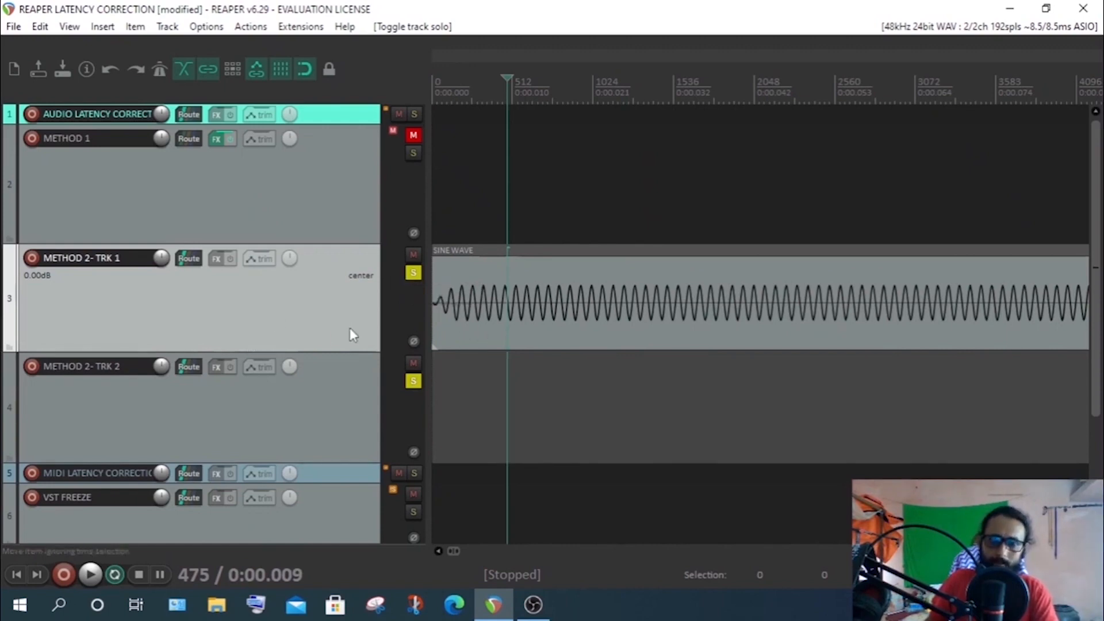
{"action": "left_click", "coordinate": [510, 324]}
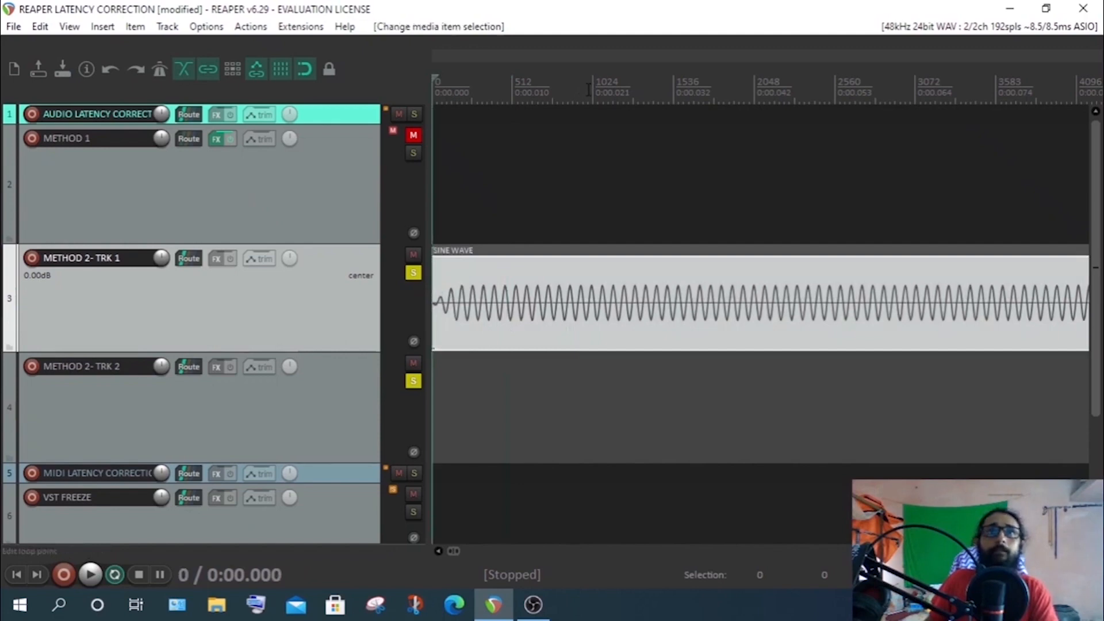
{"action": "scroll", "coordinate": [552, 122], "scroll_direction": "up", "scroll_amount": 1}
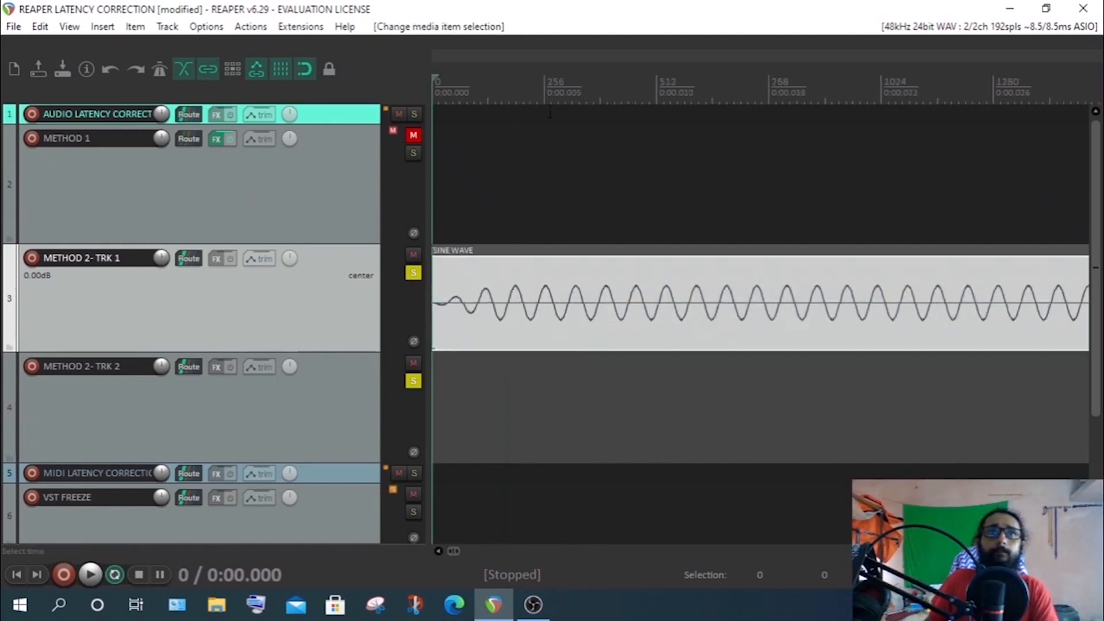
- Place the edit cursor on a zero crossing of the sine wave at sample 516 and add a marker there
{"action": "left_click", "coordinate": [643, 88]}
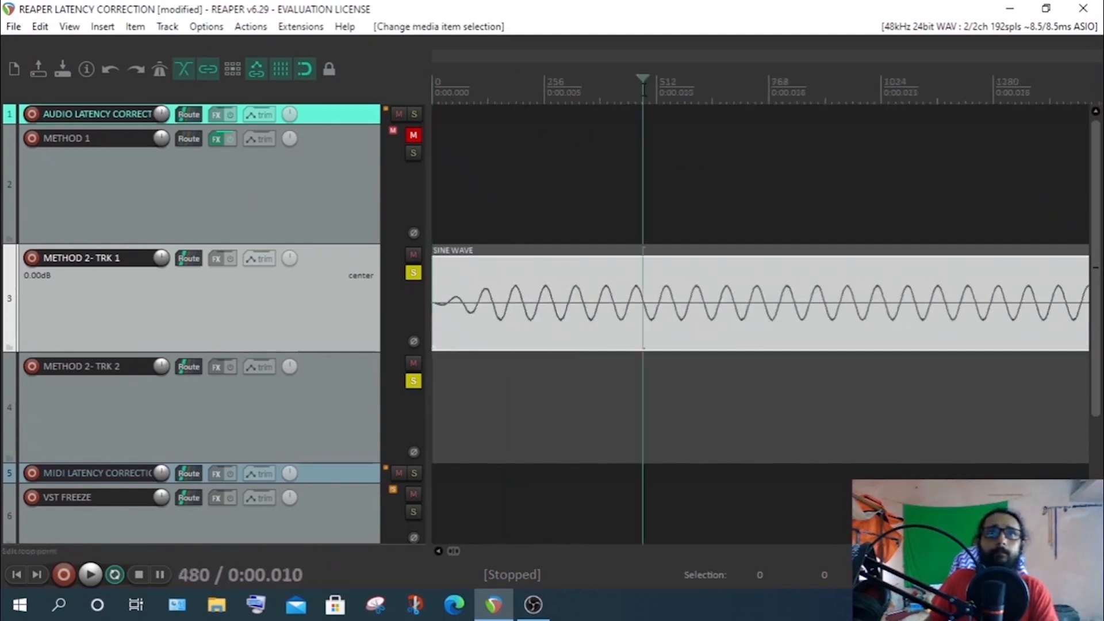
{"action": "left_click", "coordinate": [649, 106]}
{"action": "left_click", "coordinate": [636, 293]}
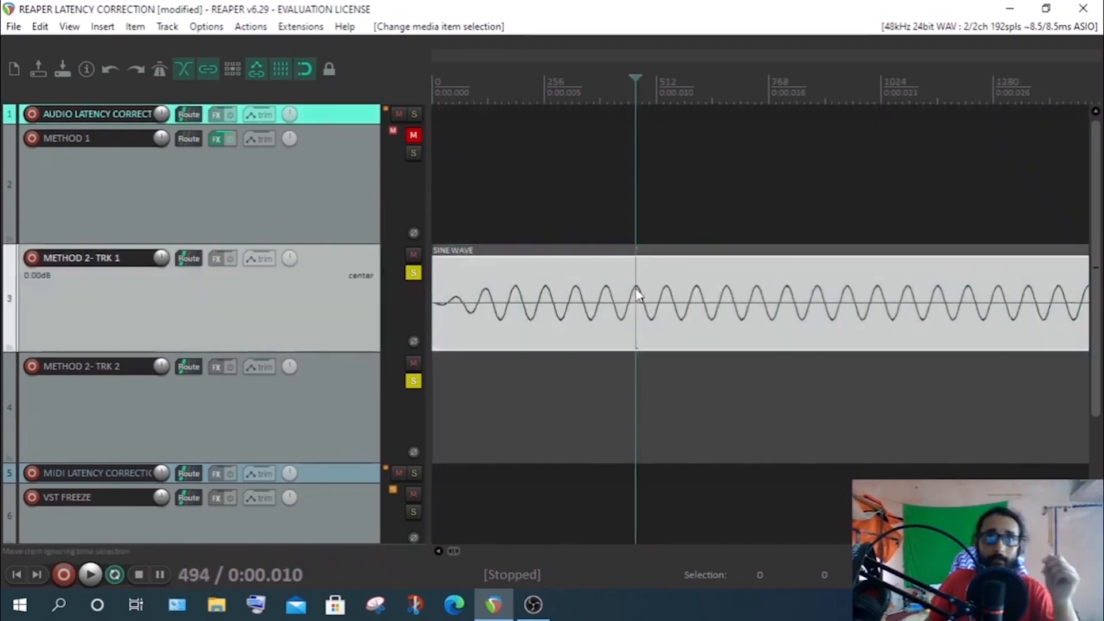
{"action": "left_click", "coordinate": [651, 304]}
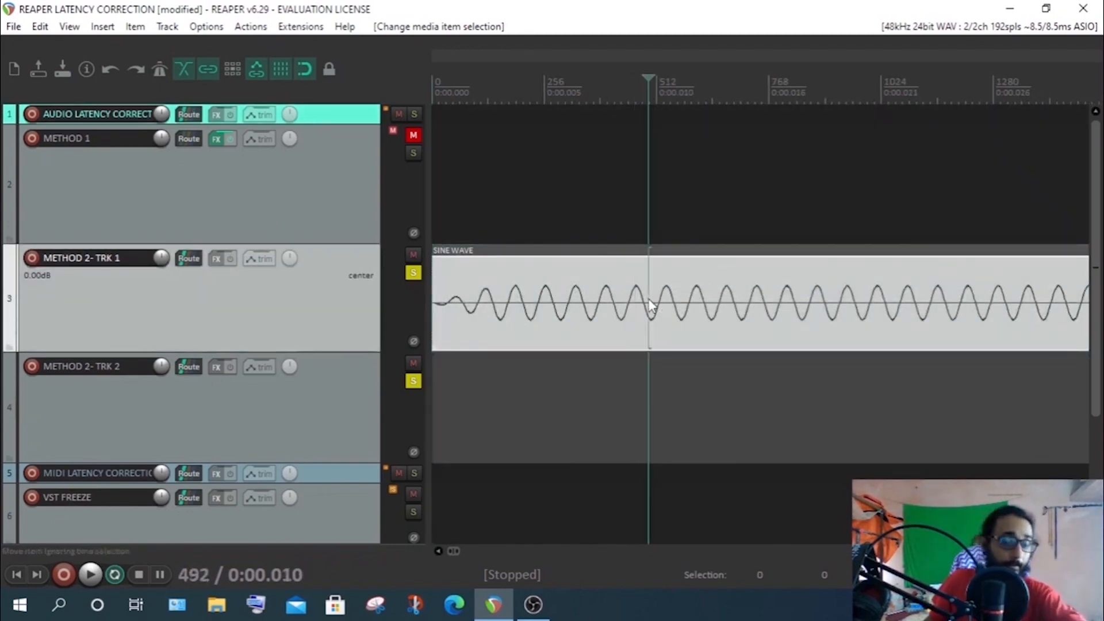
{"action": "left_click", "coordinate": [659, 348]}
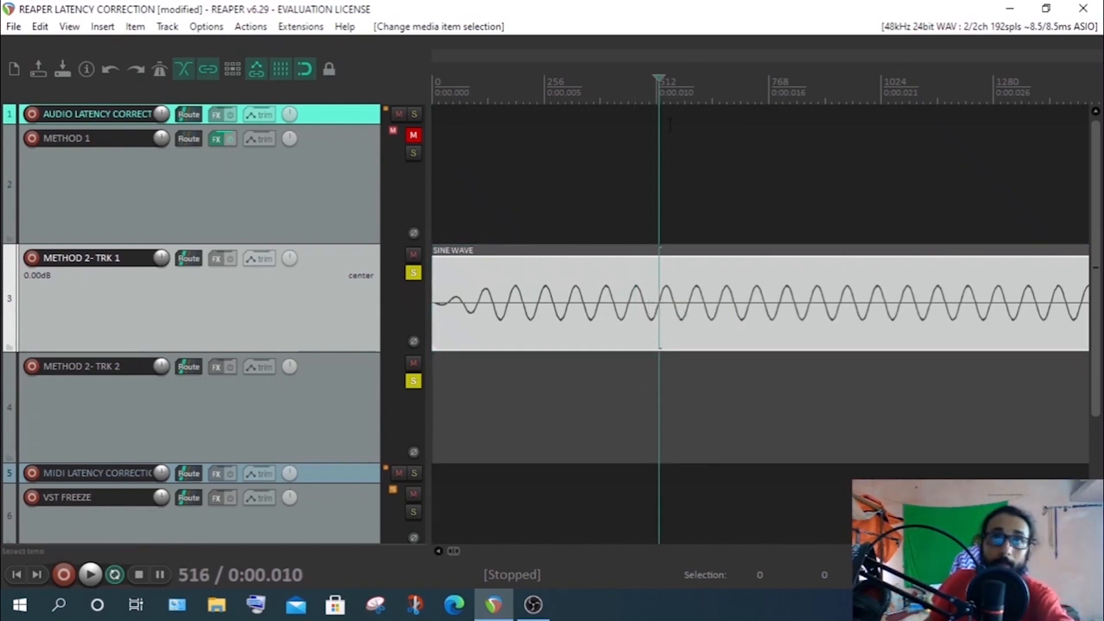
{"action": "key", "text": "m"}
{"action": "scroll", "coordinate": [672, 73], "scroll_direction": "down", "scroll_amount": 3}
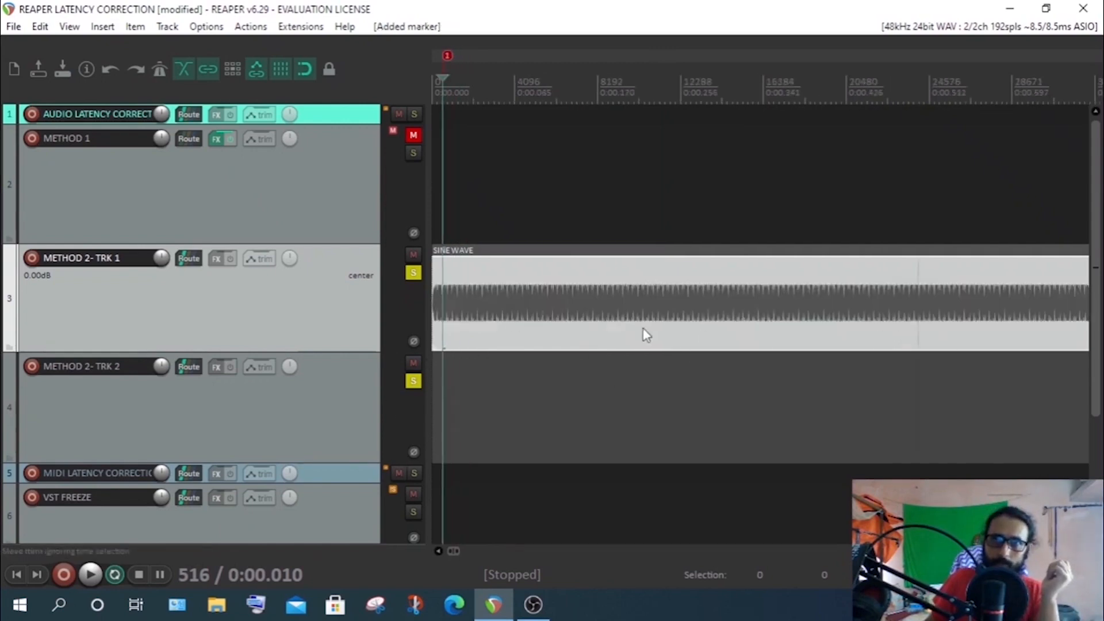
{"action": "scroll", "coordinate": [648, 345], "scroll_direction": "up", "scroll_amount": 3}
{"action": "scroll", "coordinate": [619, 171], "scroll_direction": "down", "scroll_amount": 1}
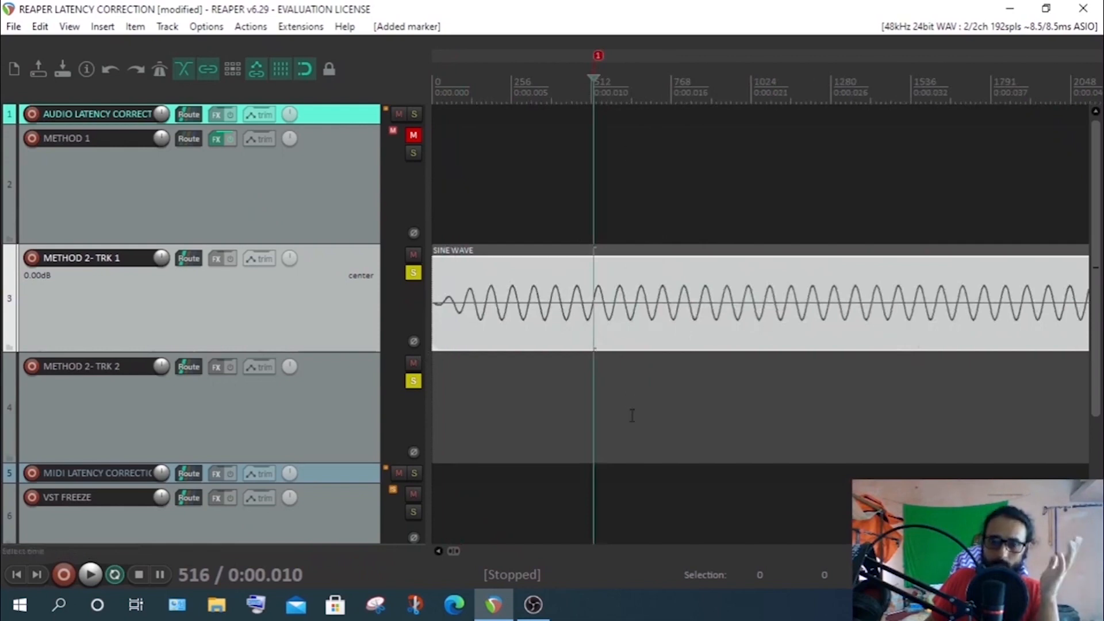
- Arm the METHOD 2- TRK 2 track for recording with Input 2 as its source
{"action": "left_click", "coordinate": [327, 414]}
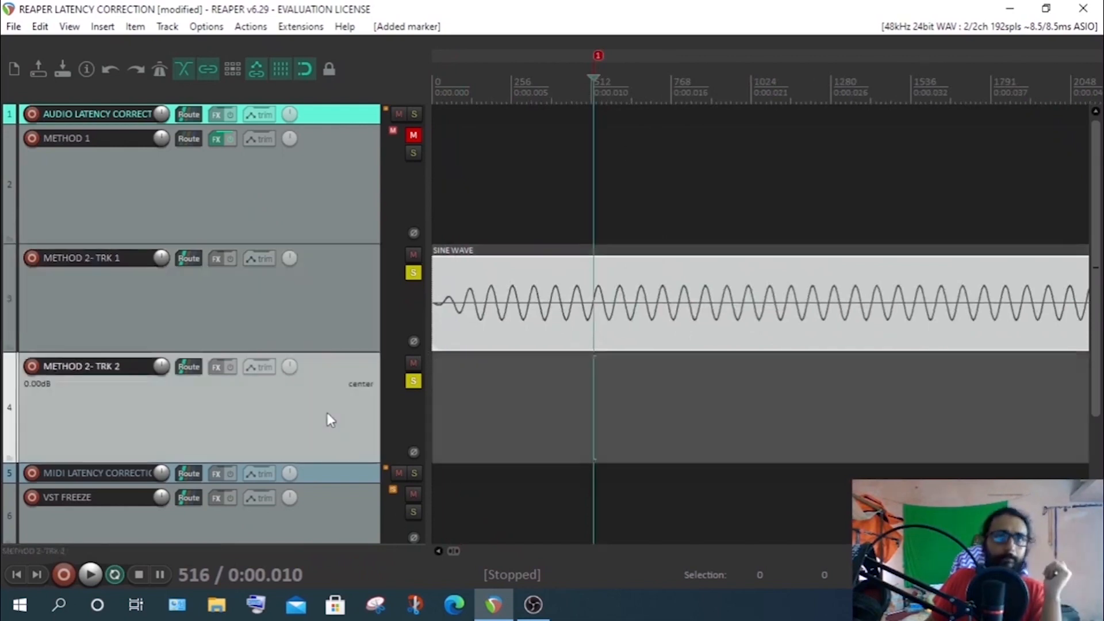
{"action": "left_click", "coordinate": [30, 368]}
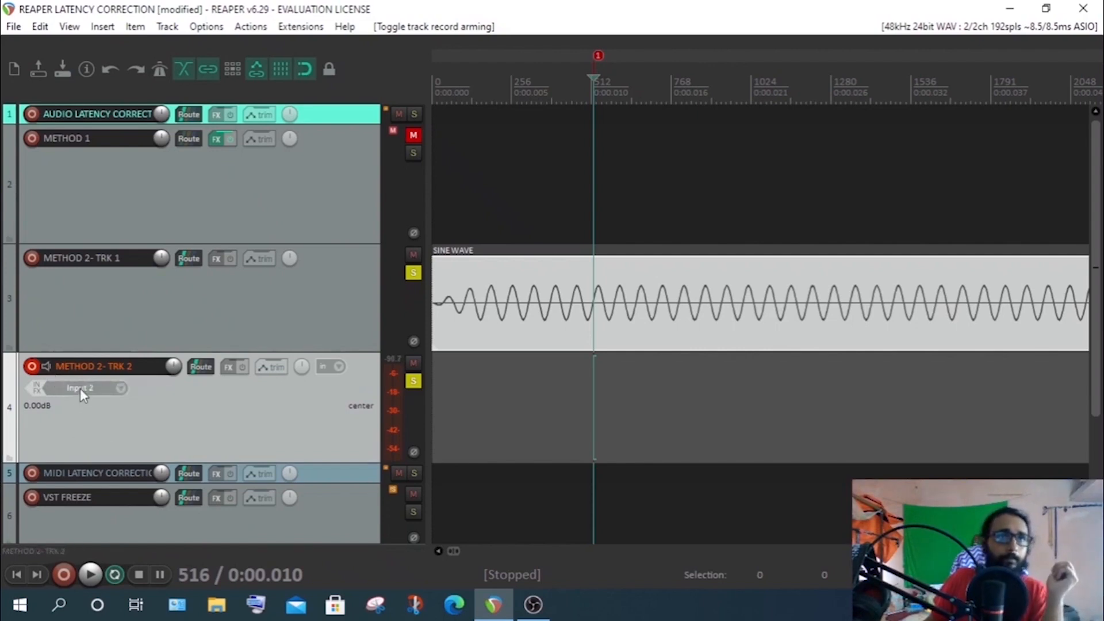
{"action": "left_click", "coordinate": [80, 390]}
{"action": "mouse_move", "coordinate": [147, 398]}
{"action": "left_click", "coordinate": [259, 419]}
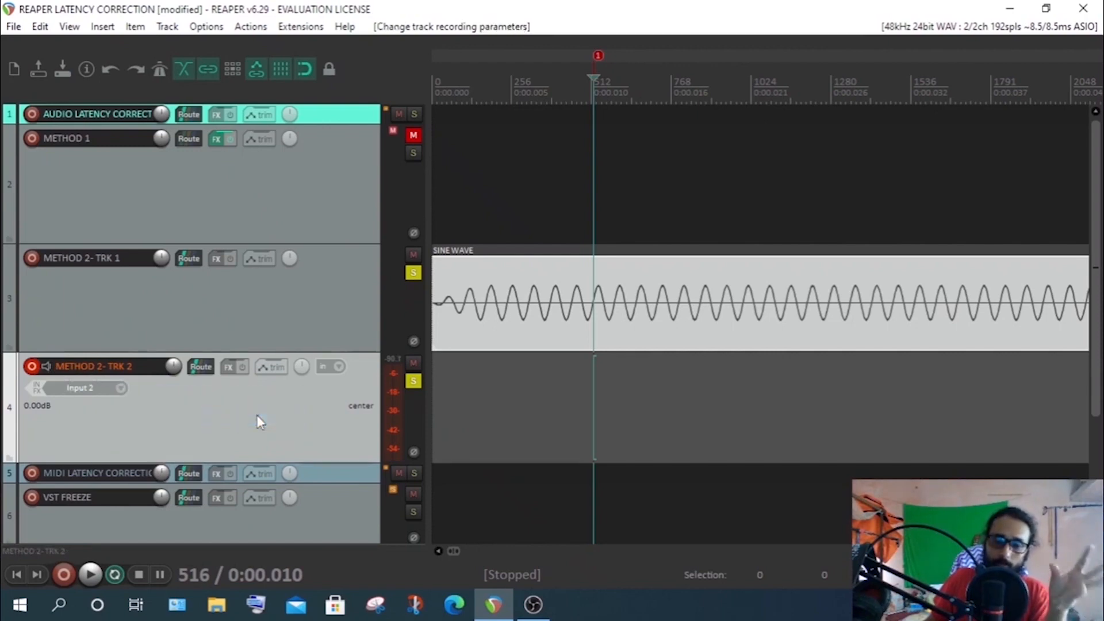
- Move the edit cursor to the start of the timeline
{"action": "scroll", "coordinate": [458, 551], "scroll_direction": "down", "scroll_amount": 12}
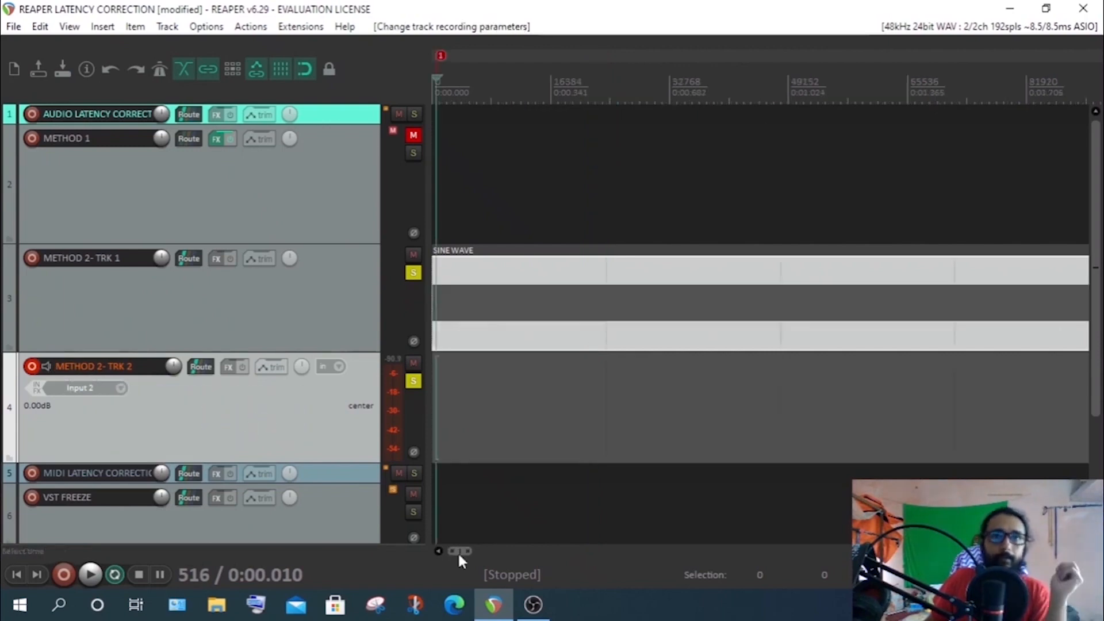
{"action": "left_click_drag", "start_coordinate": [437, 79], "coordinate": [12, 90]}
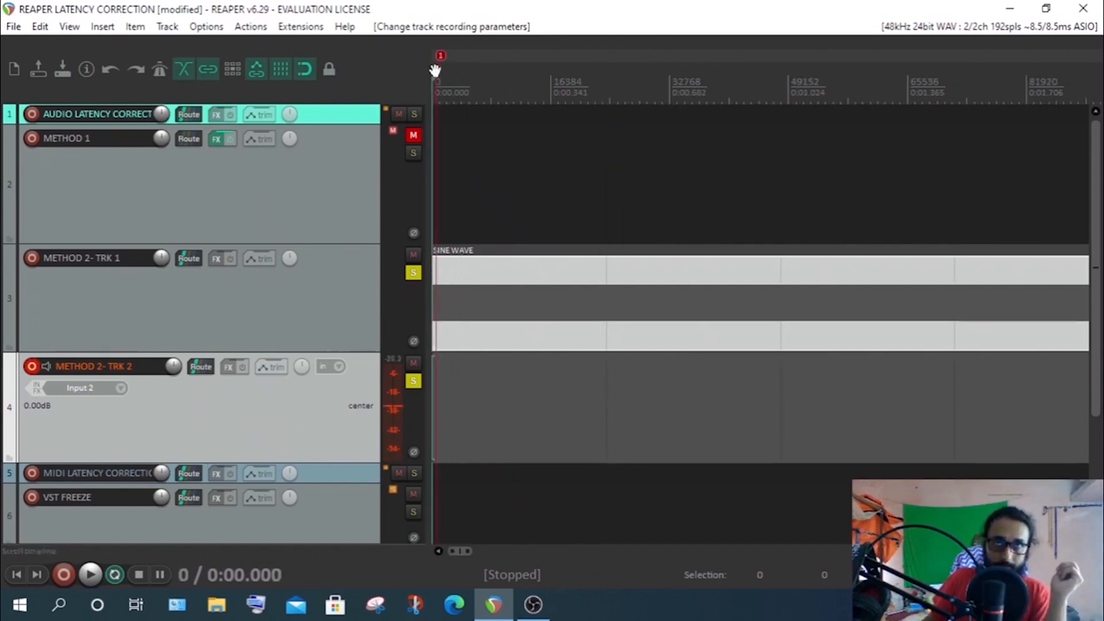
{"action": "scroll", "coordinate": [537, 417], "scroll_direction": "up", "scroll_amount": 10}
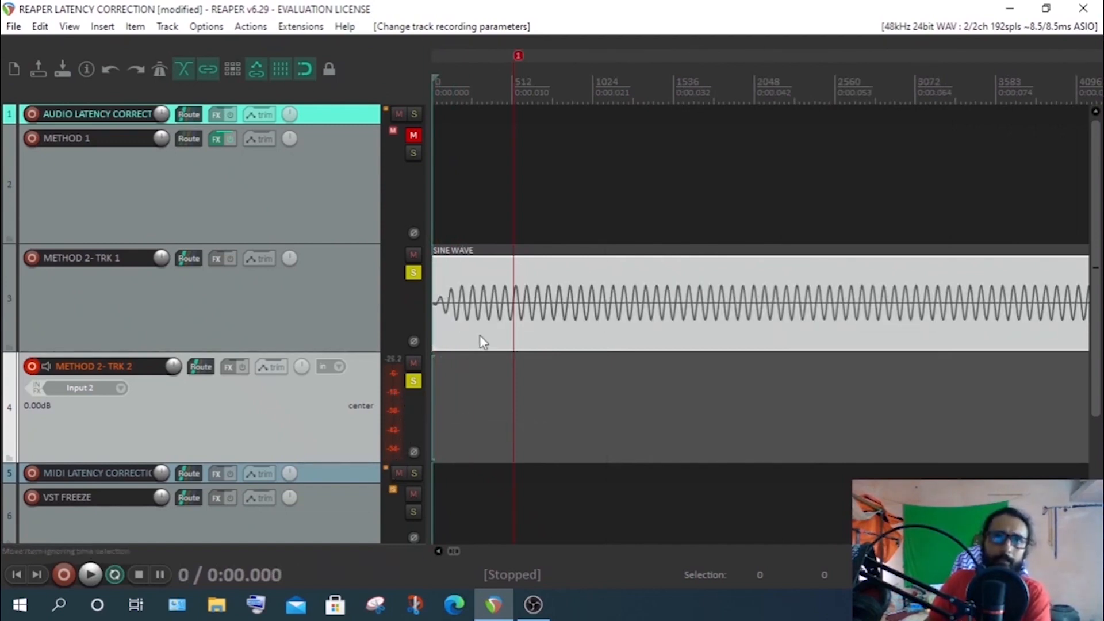
- Open the Mixer Master window and play the sine wave briefly to check the master output level
{"action": "left_click", "coordinate": [587, 311]}
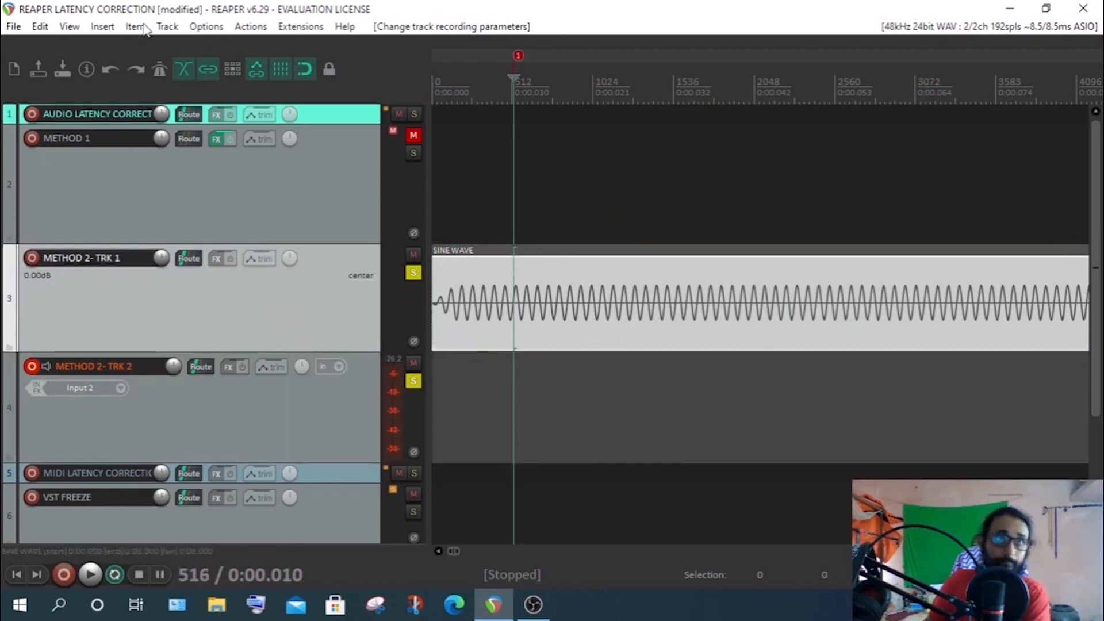
{"action": "left_click", "coordinate": [64, 28]}
{"action": "left_click", "coordinate": [172, 88]}
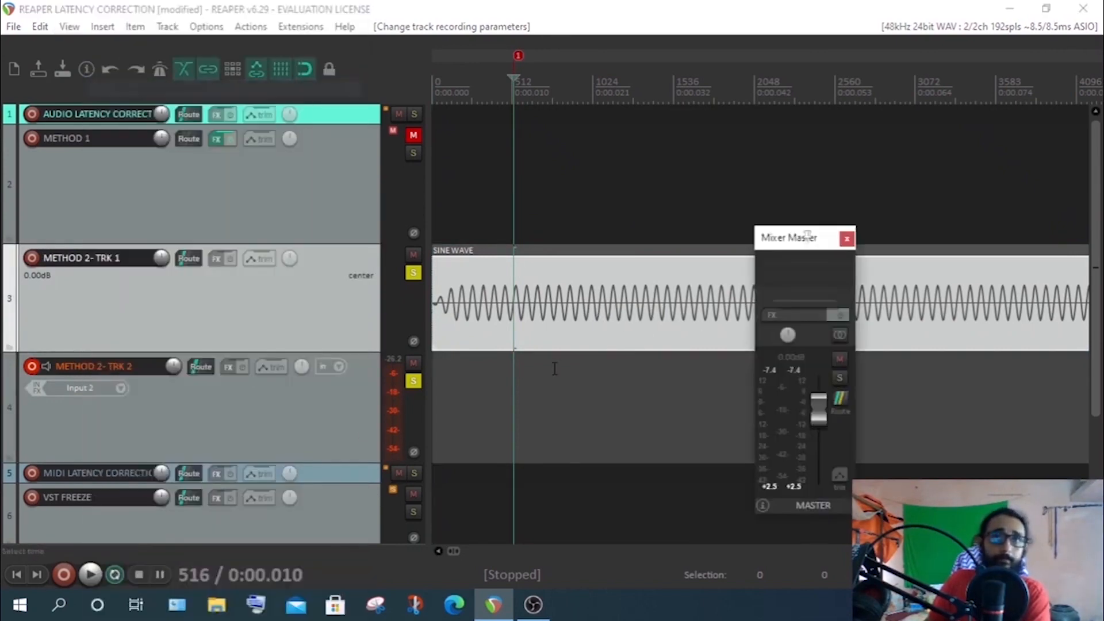
{"action": "left_click", "coordinate": [90, 575]}
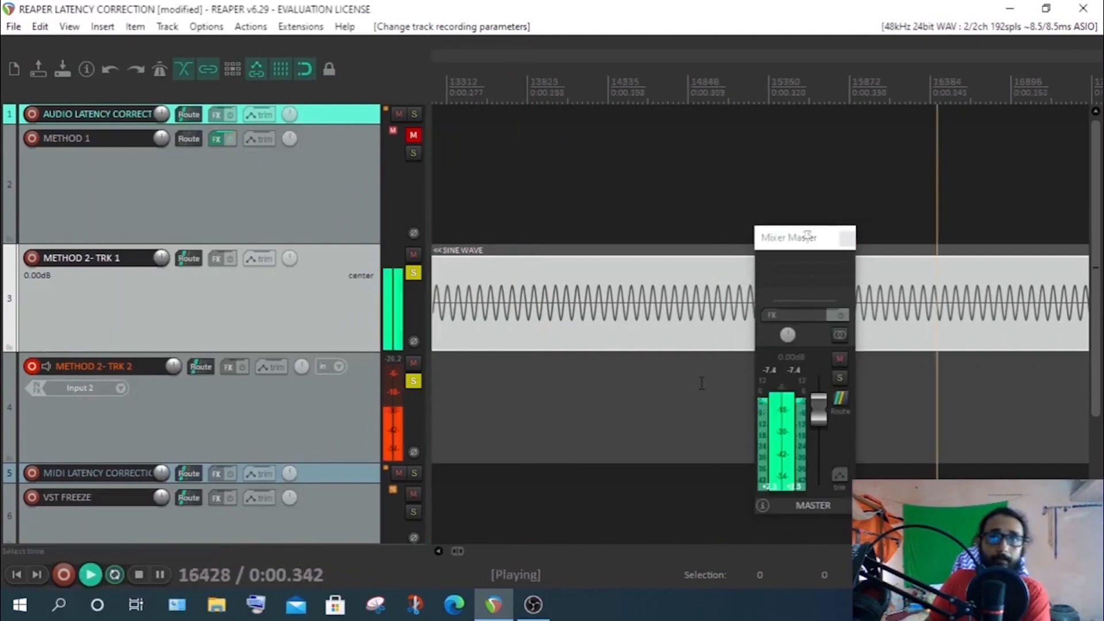
{"action": "left_click", "coordinate": [762, 368]}
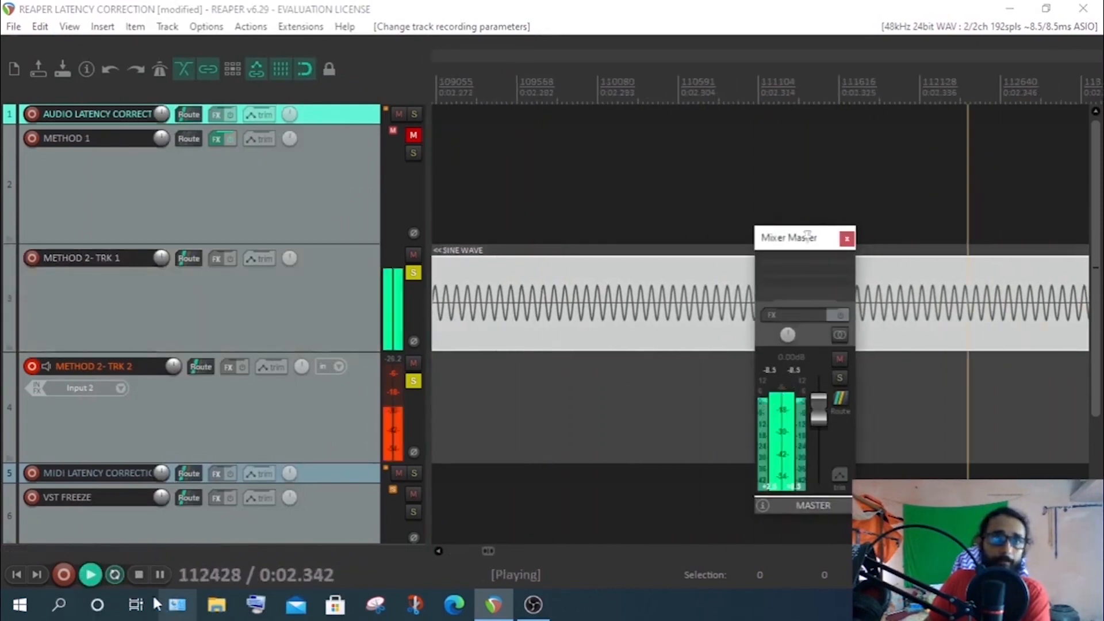
{"action": "left_click", "coordinate": [139, 574]}
- Close the Mixer Master window and play the sine wave to check the input level on METHOD 2- TRK 2
{"action": "scroll", "coordinate": [571, 302], "scroll_direction": "down", "scroll_amount": 3}
{"action": "scroll", "coordinate": [571, 303], "scroll_direction": "down", "scroll_amount": 2}
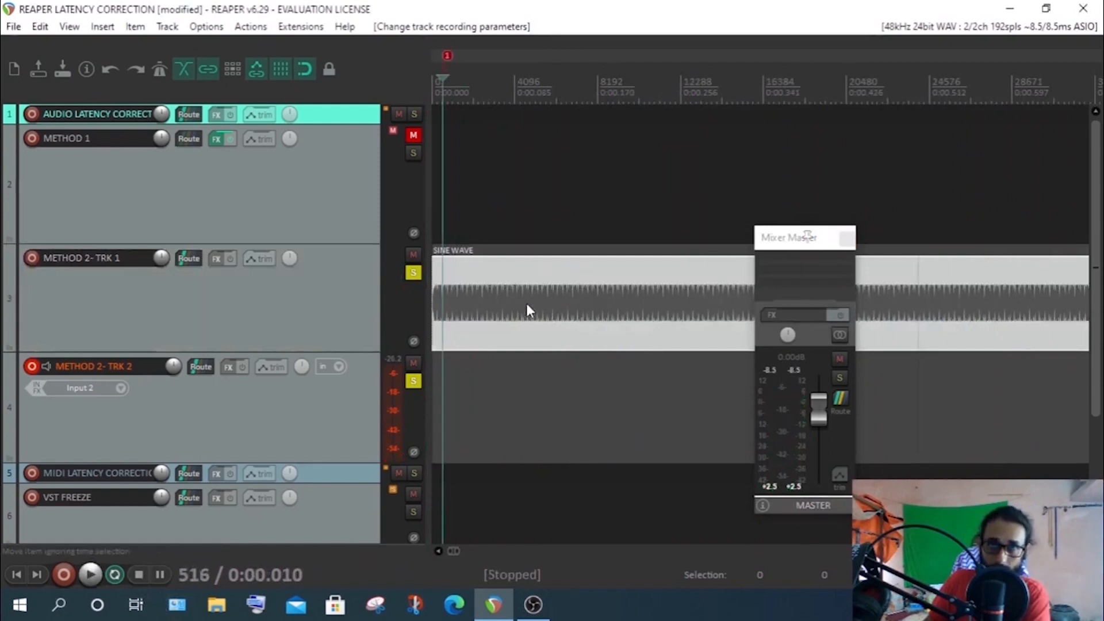
{"action": "scroll", "coordinate": [526, 303], "scroll_direction": "up", "scroll_amount": 5}
{"action": "left_click", "coordinate": [360, 447]}
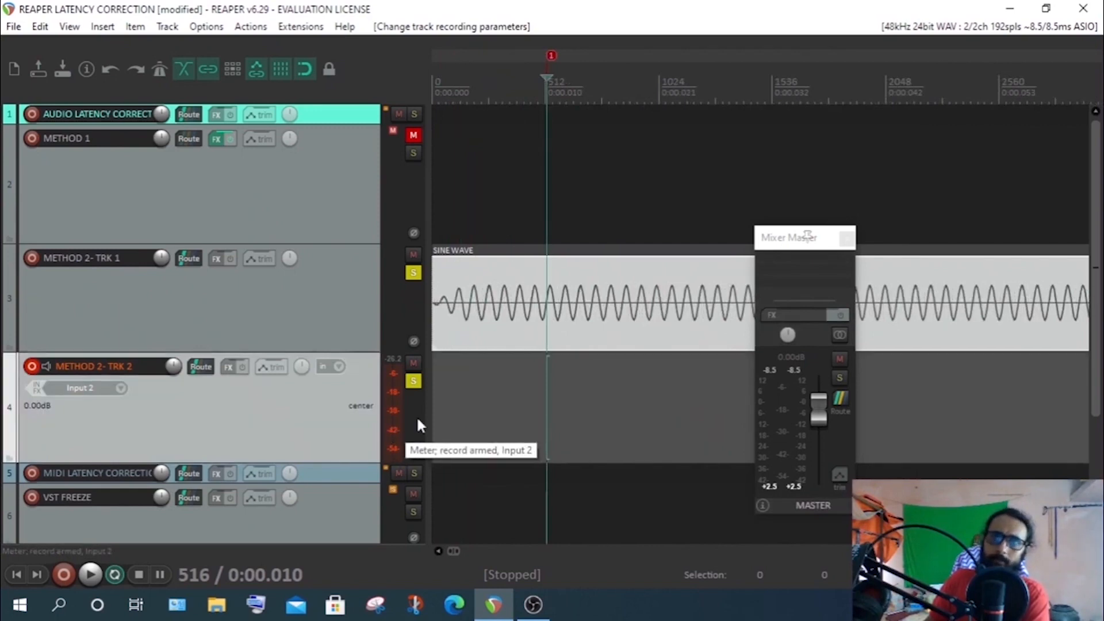
{"action": "left_click", "coordinate": [846, 238]}
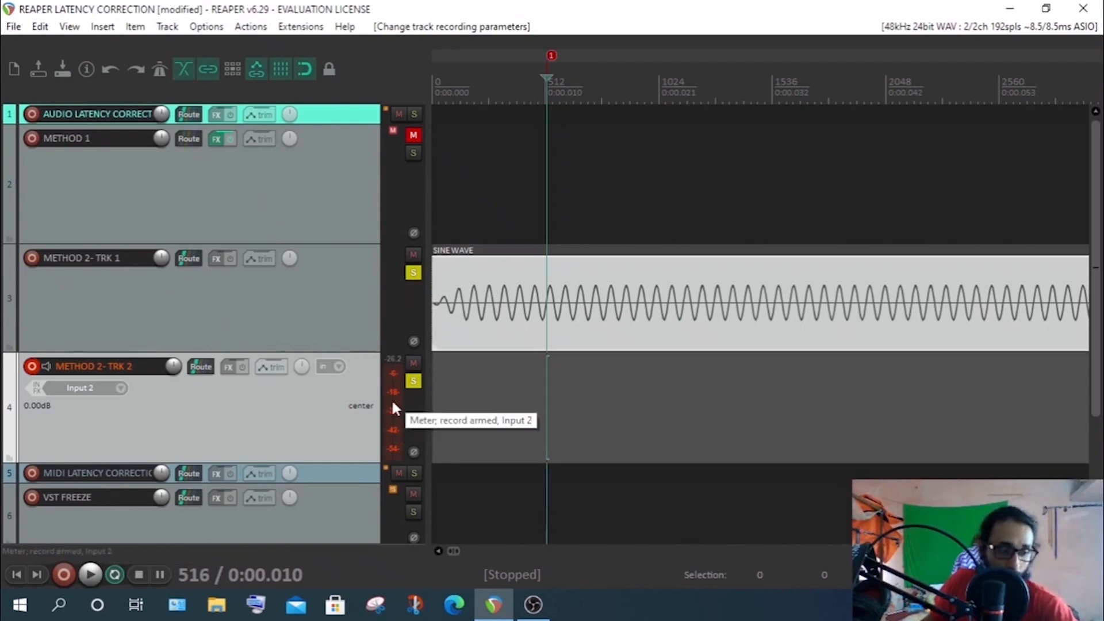
{"action": "left_click", "coordinate": [90, 575]}
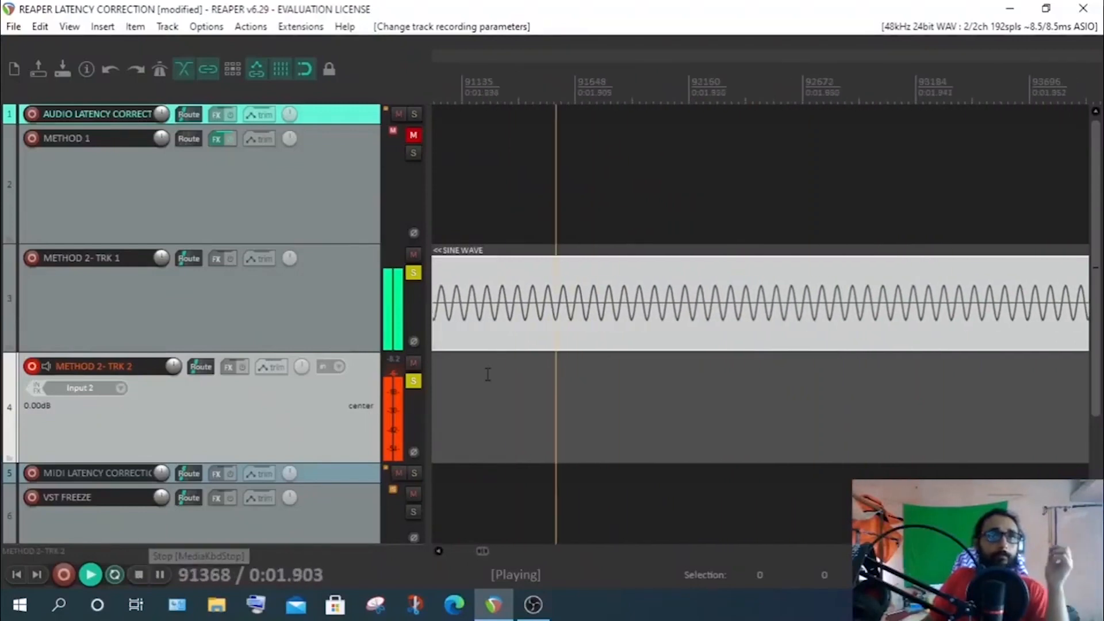
{"action": "left_click", "coordinate": [138, 575]}
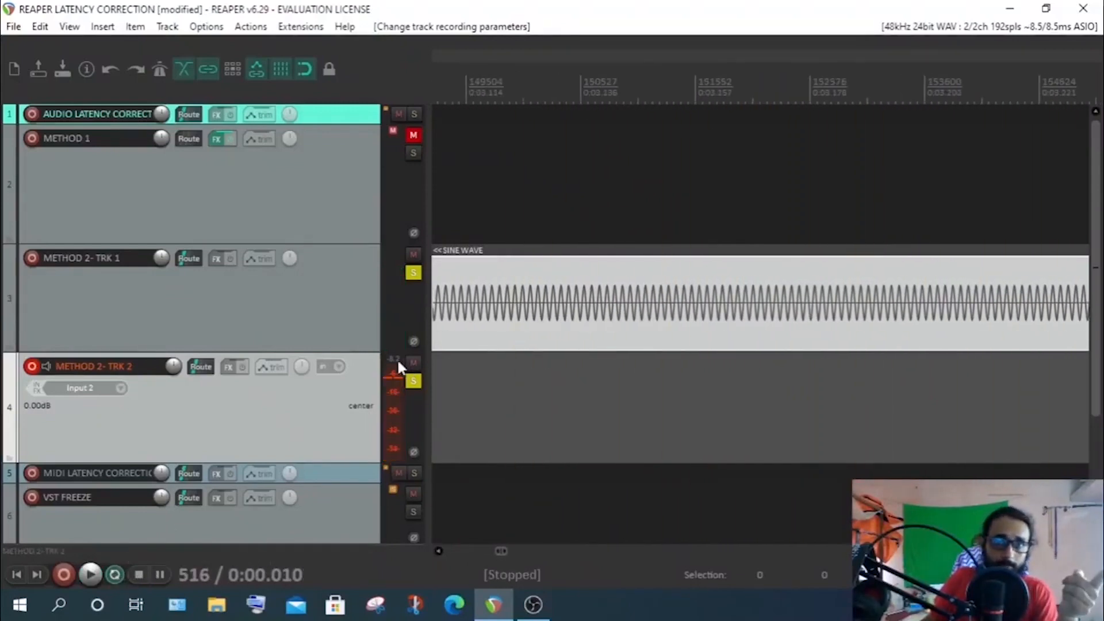
- Record about 1.7 seconds of the sine wave onto METHOD 2- TRK 2 from the start of the timeline
{"action": "scroll", "coordinate": [526, 321], "scroll_direction": "down", "scroll_amount": 1}
{"action": "scroll", "coordinate": [524, 316], "scroll_direction": "down", "scroll_amount": 6}
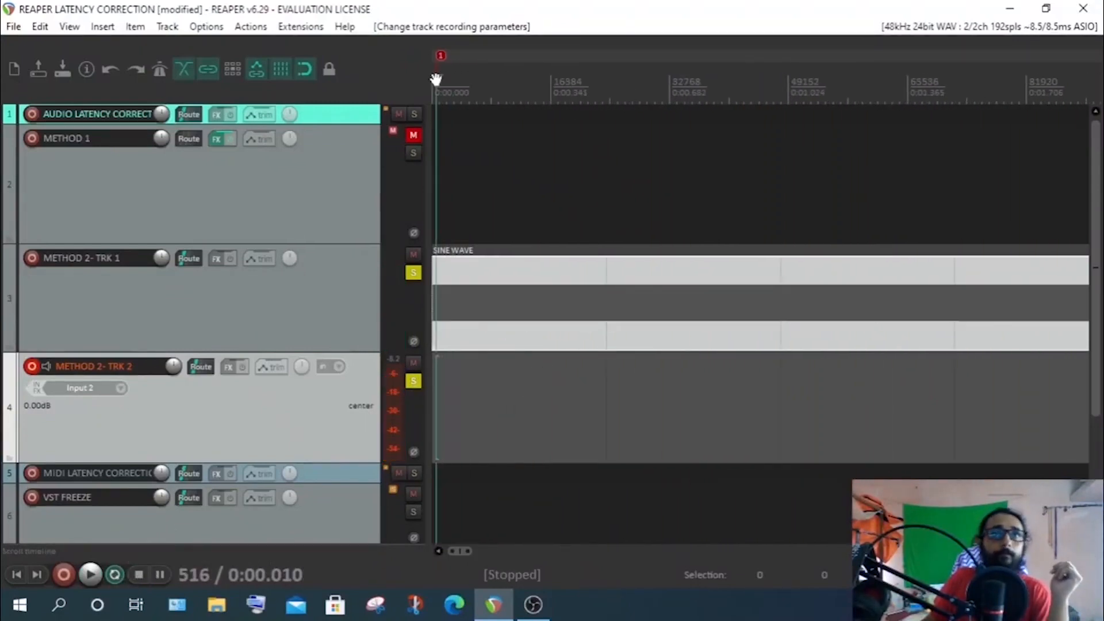
{"action": "left_click_drag", "start_coordinate": [436, 81], "coordinate": [50, 94]}
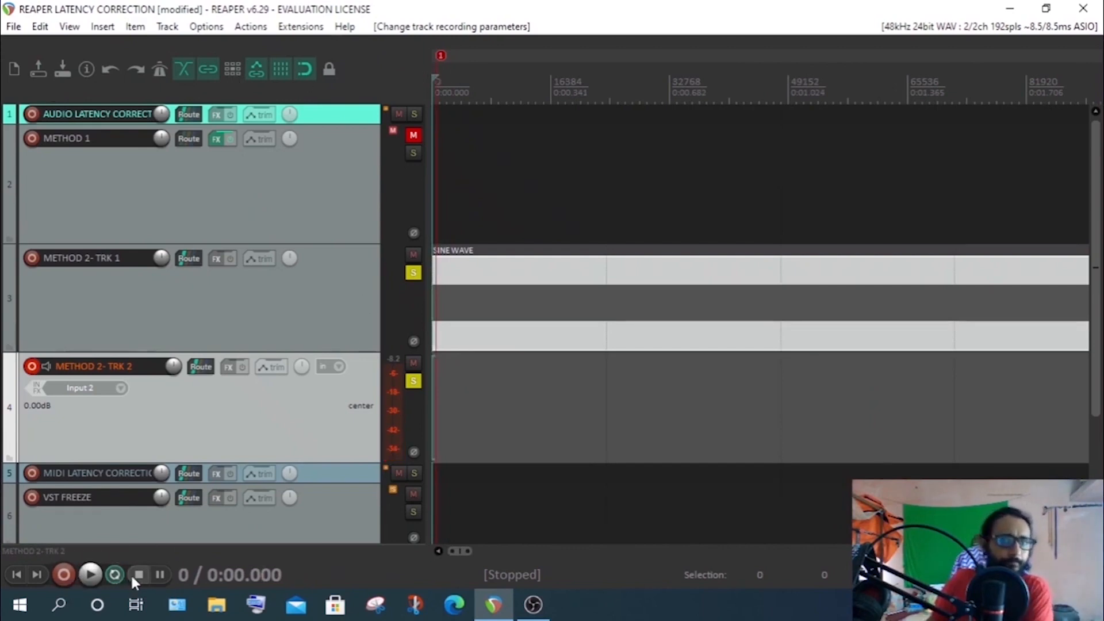
{"action": "left_click", "coordinate": [57, 576]}
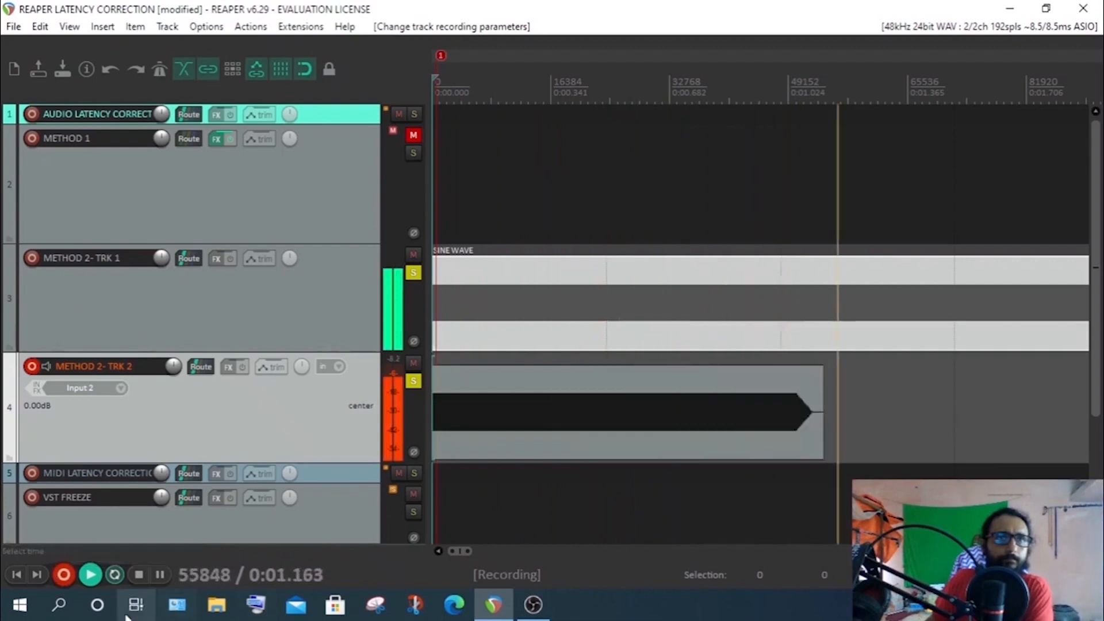
{"action": "left_click", "coordinate": [138, 575]}
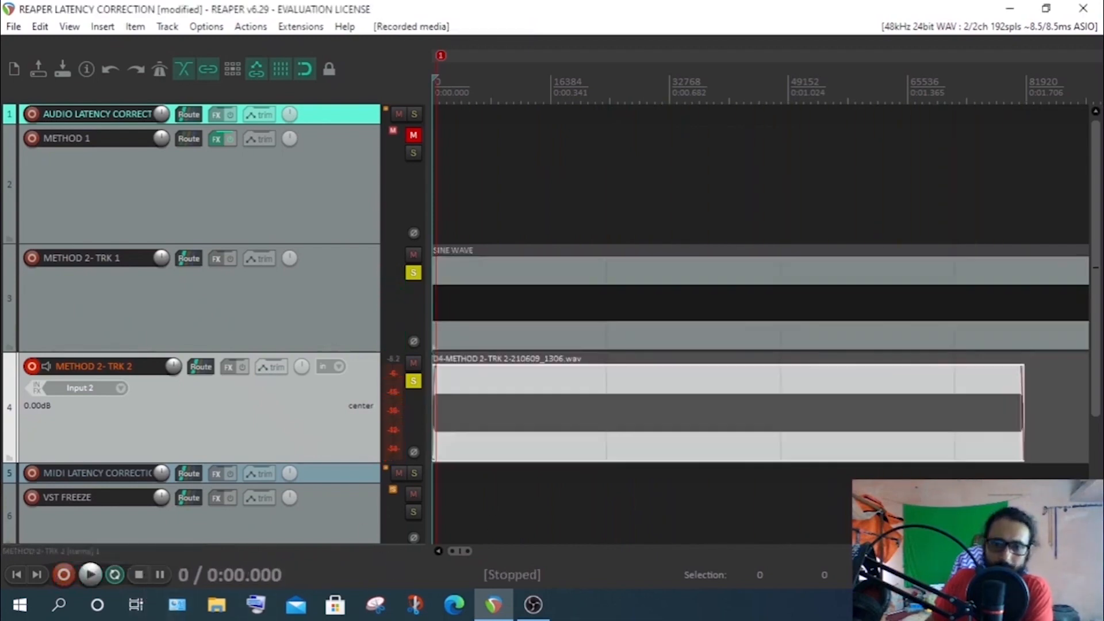
- Remove the fade-in from the start of the recorded item on METHOD 2- TRK 2
{"action": "scroll", "coordinate": [459, 166], "scroll_direction": "up", "scroll_amount": 5}
{"action": "scroll", "coordinate": [459, 166], "scroll_direction": "up", "scroll_amount": 2}
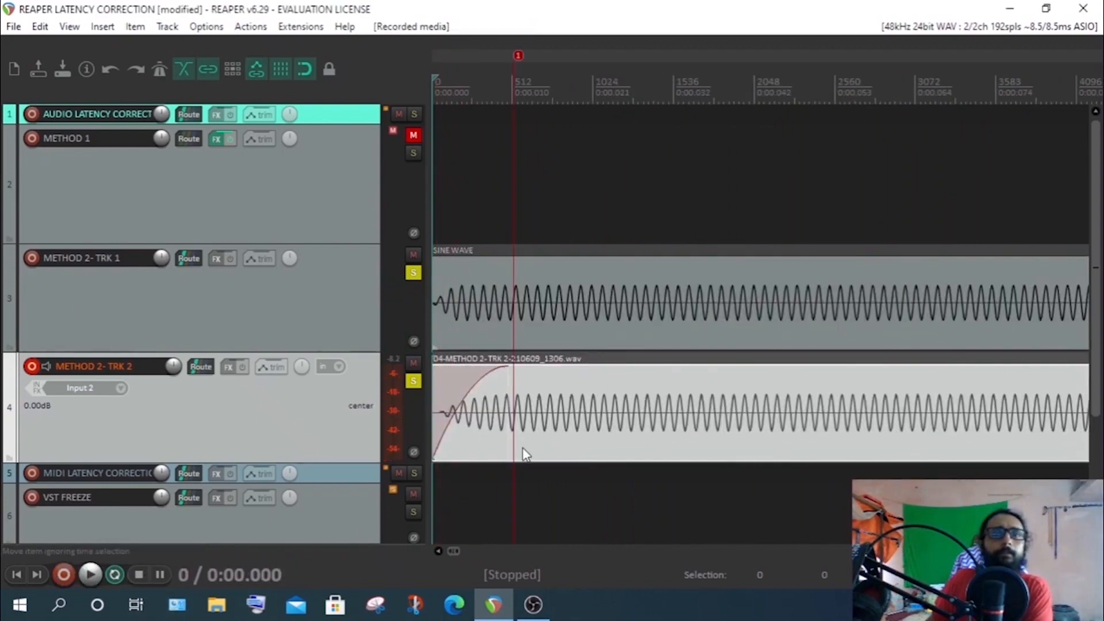
{"action": "left_click_drag", "start_coordinate": [476, 384], "coordinate": [73, 382]}
- Place the edit cursor on the recorded wave's matching zero crossing at sample 526 and add a marker there
{"action": "scroll", "coordinate": [598, 163], "scroll_direction": "up", "scroll_amount": 3}
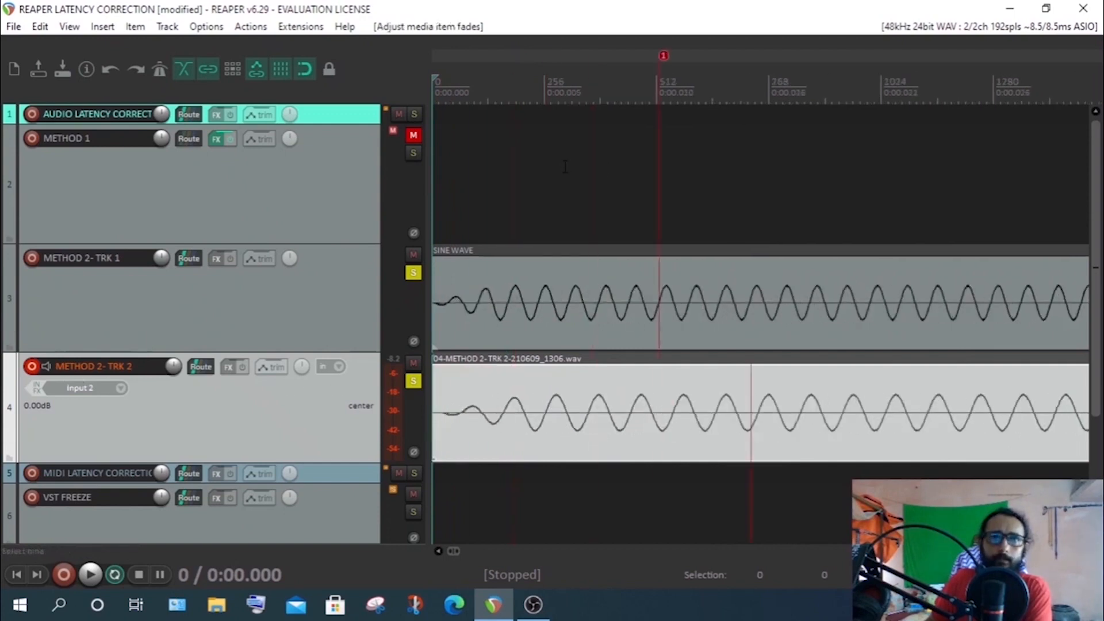
{"action": "left_click", "coordinate": [742, 91]}
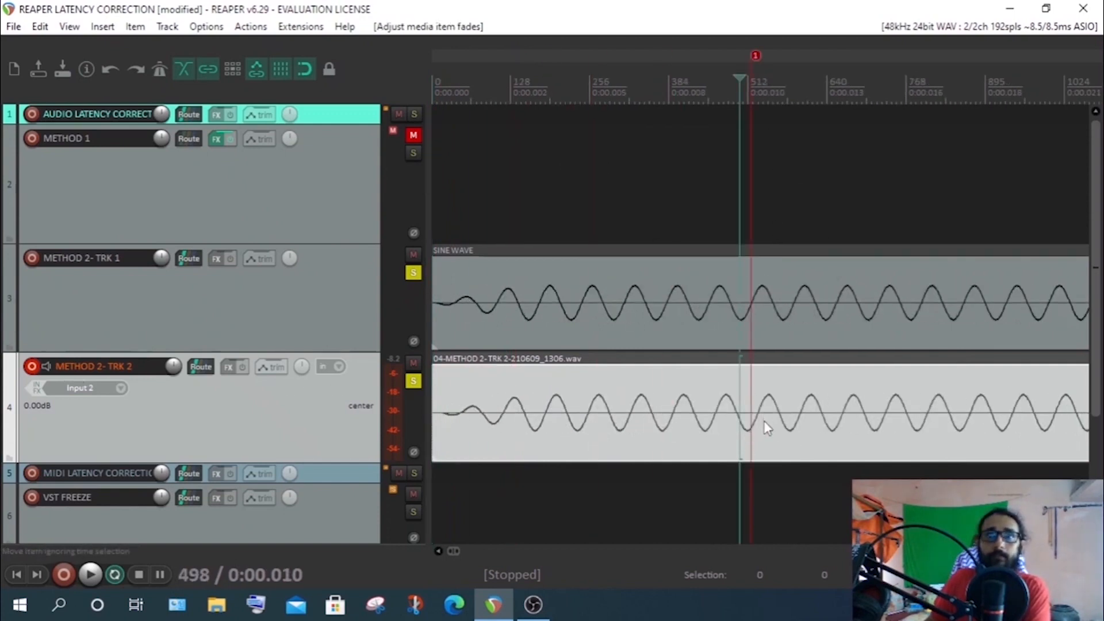
{"action": "left_click", "coordinate": [722, 446]}
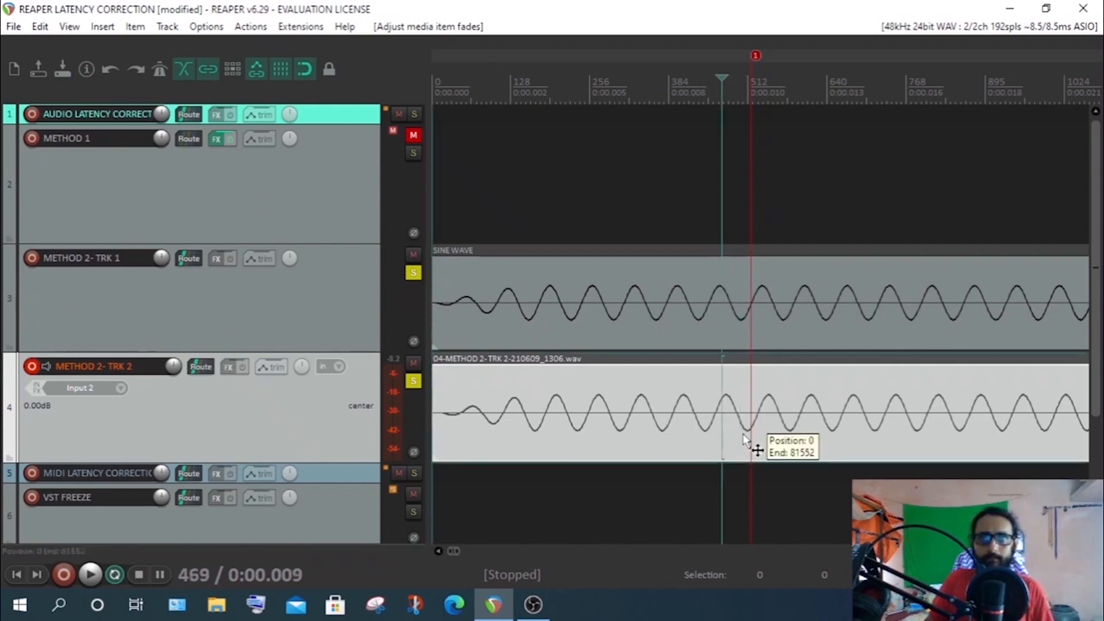
{"action": "left_click", "coordinate": [743, 434]}
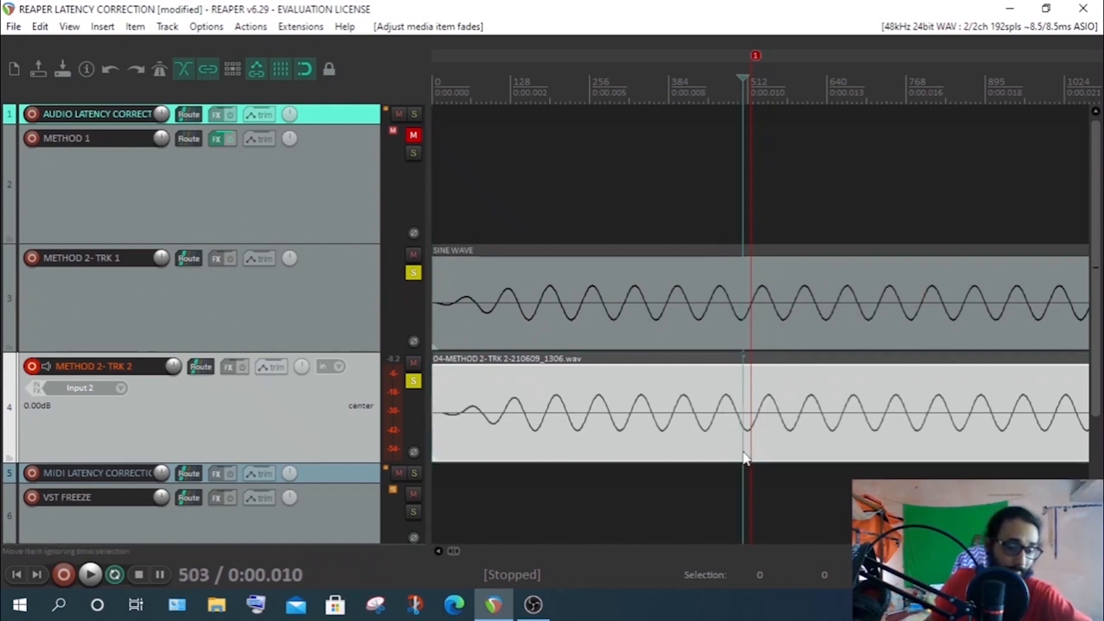
{"action": "left_click", "coordinate": [768, 456]}
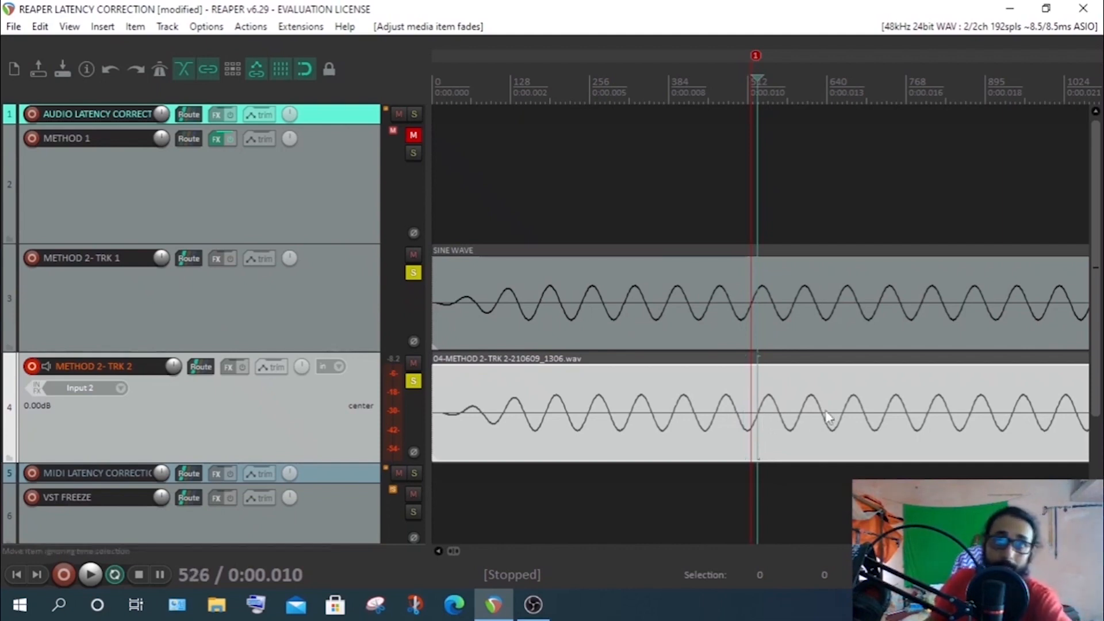
{"action": "key", "text": "m"}
- Compare the sample positions of marker 1 on the original sine wave and marker 2 on the recorded wave
{"action": "scroll", "coordinate": [816, 241], "scroll_direction": "up", "scroll_amount": 6}
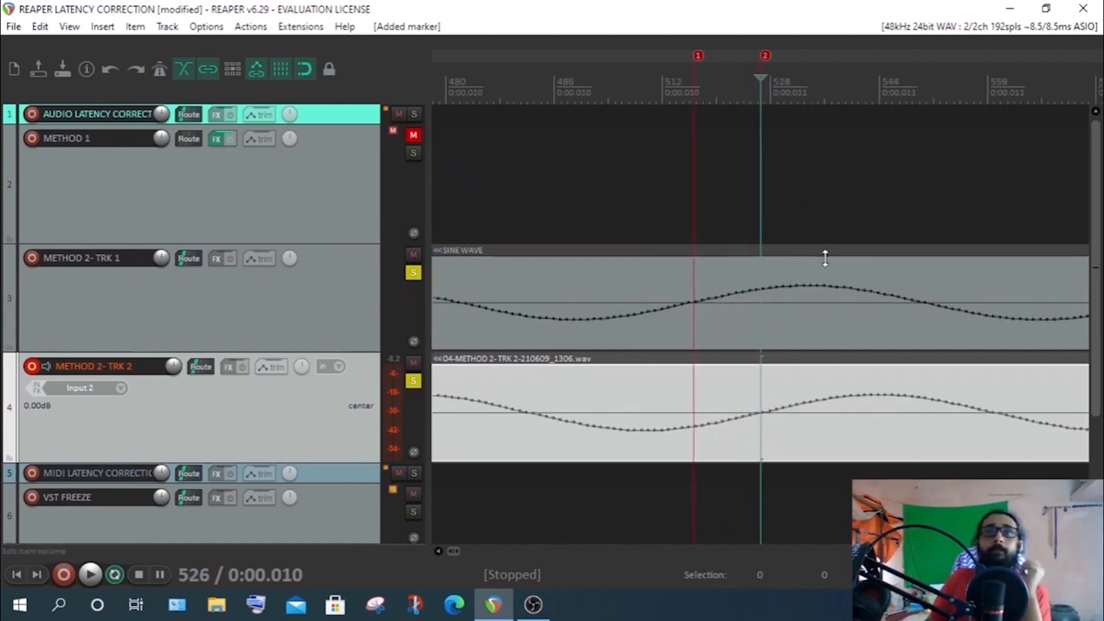
{"action": "left_click", "coordinate": [623, 288]}
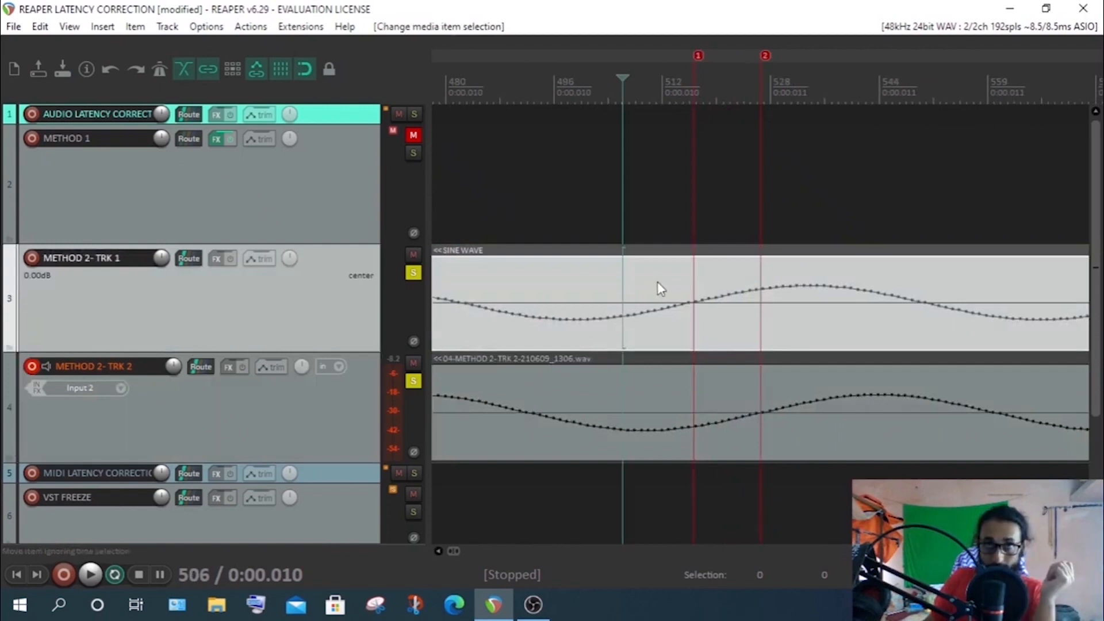
{"action": "left_click", "coordinate": [698, 56]}
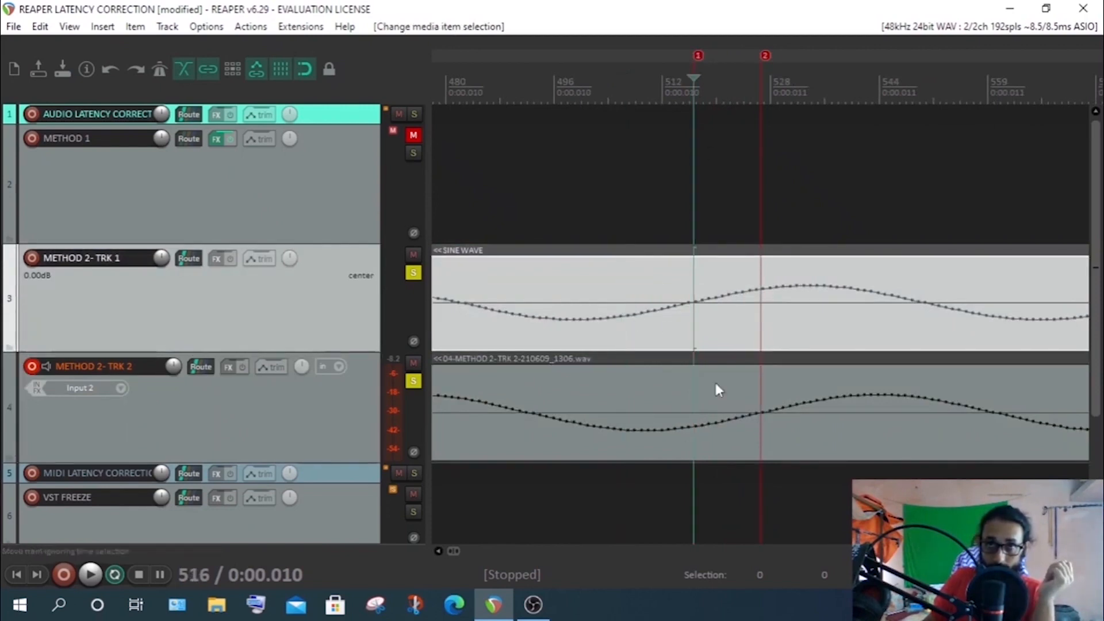
{"action": "left_click", "coordinate": [602, 398]}
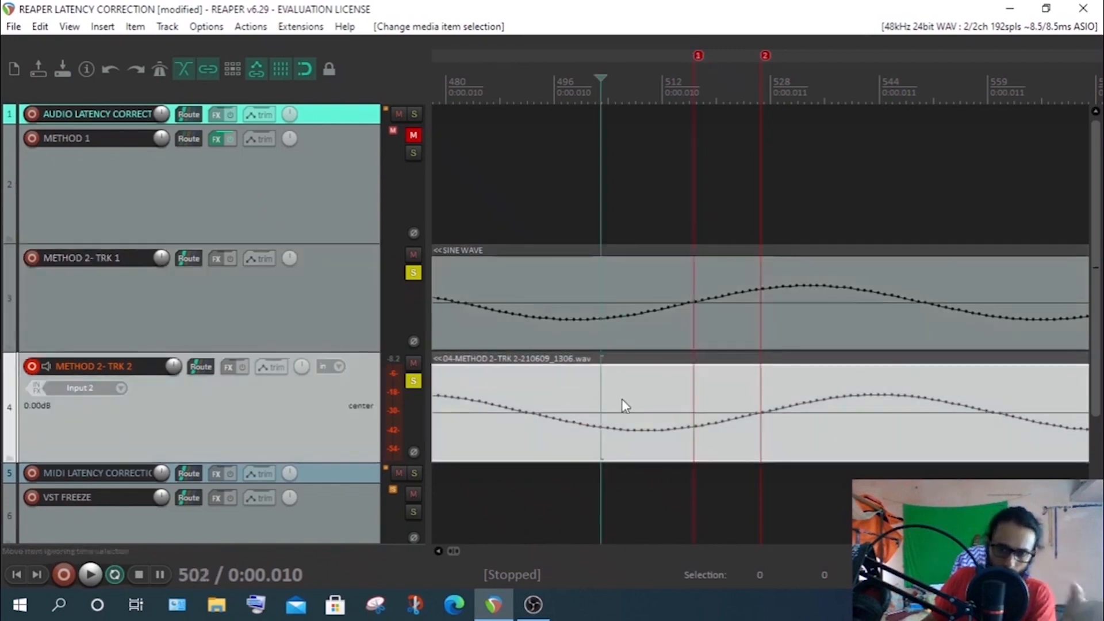
{"action": "left_click", "coordinate": [667, 403]}
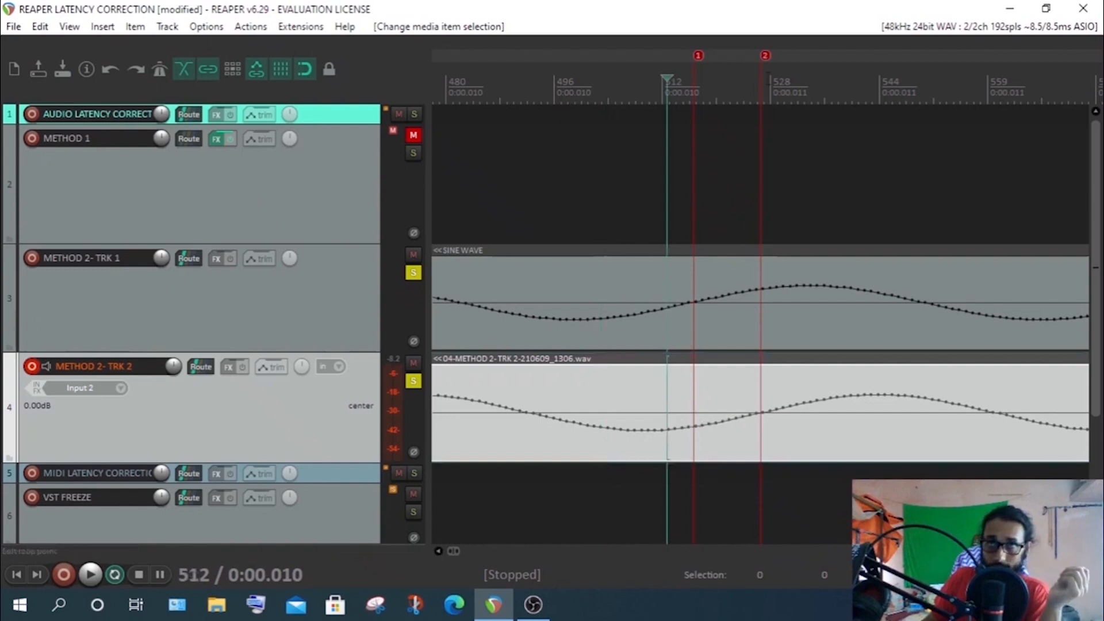
{"action": "left_click", "coordinate": [767, 56]}
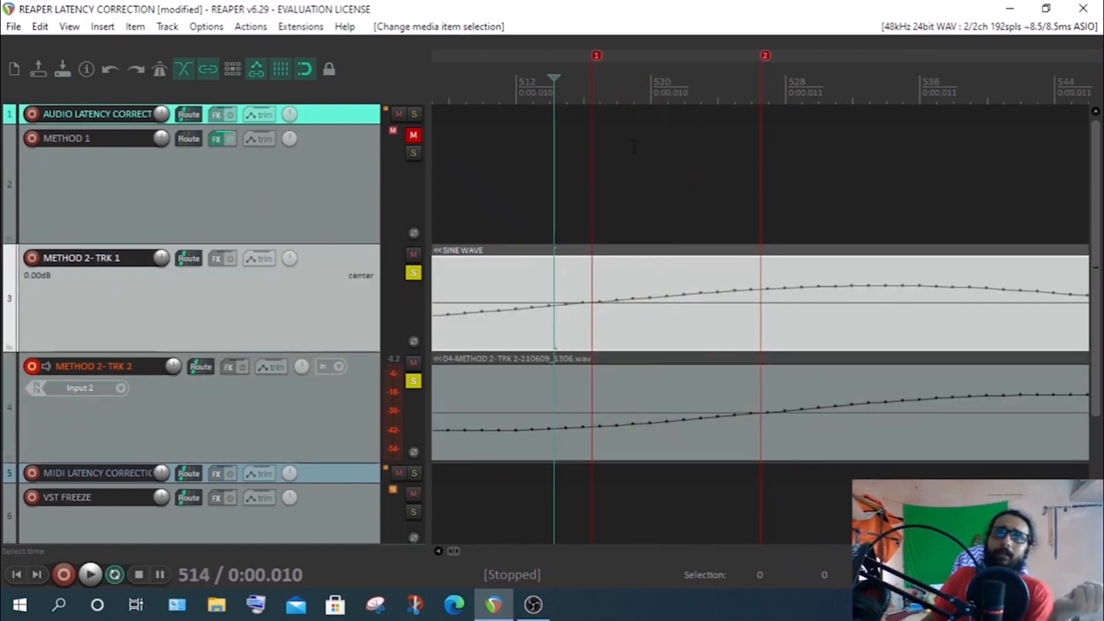
{"action": "left_click", "coordinate": [596, 56]}
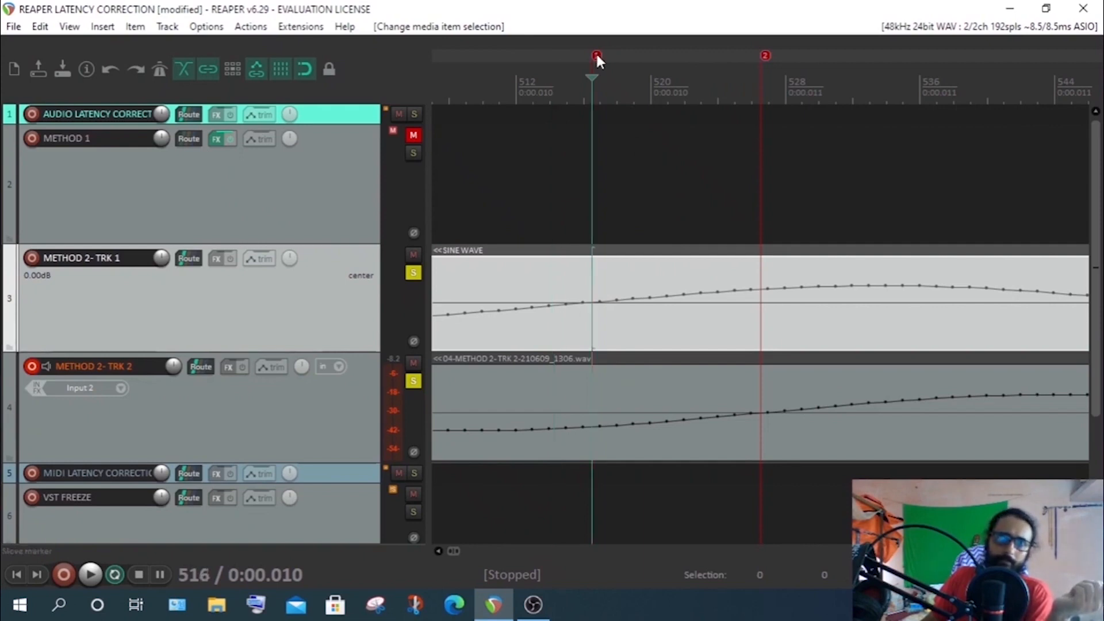
{"action": "left_click", "coordinate": [717, 451]}
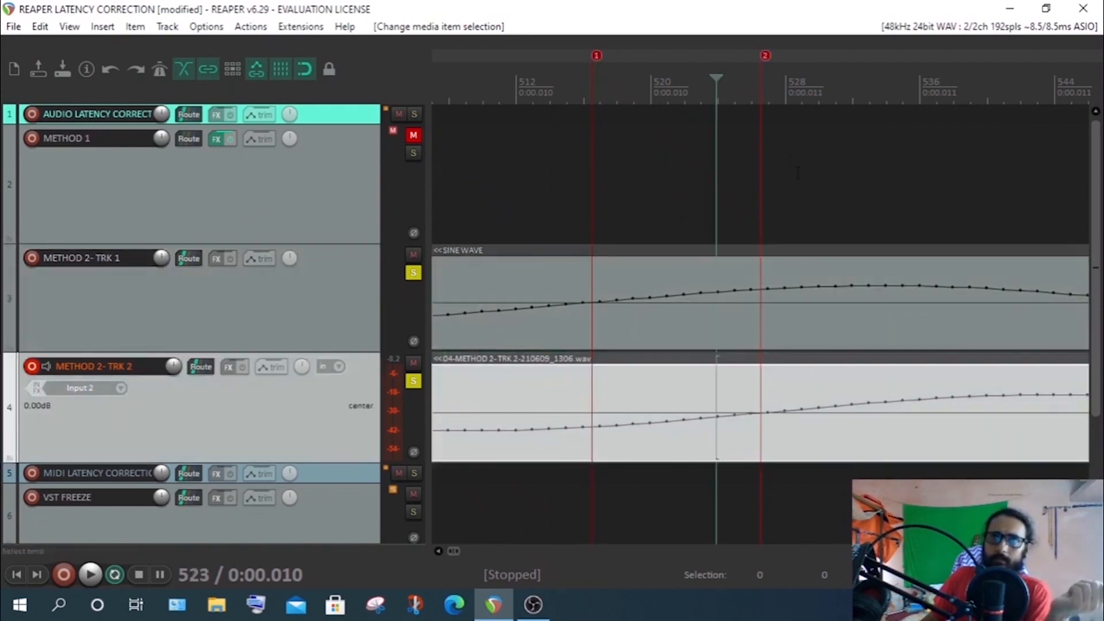
{"action": "left_click", "coordinate": [767, 56]}
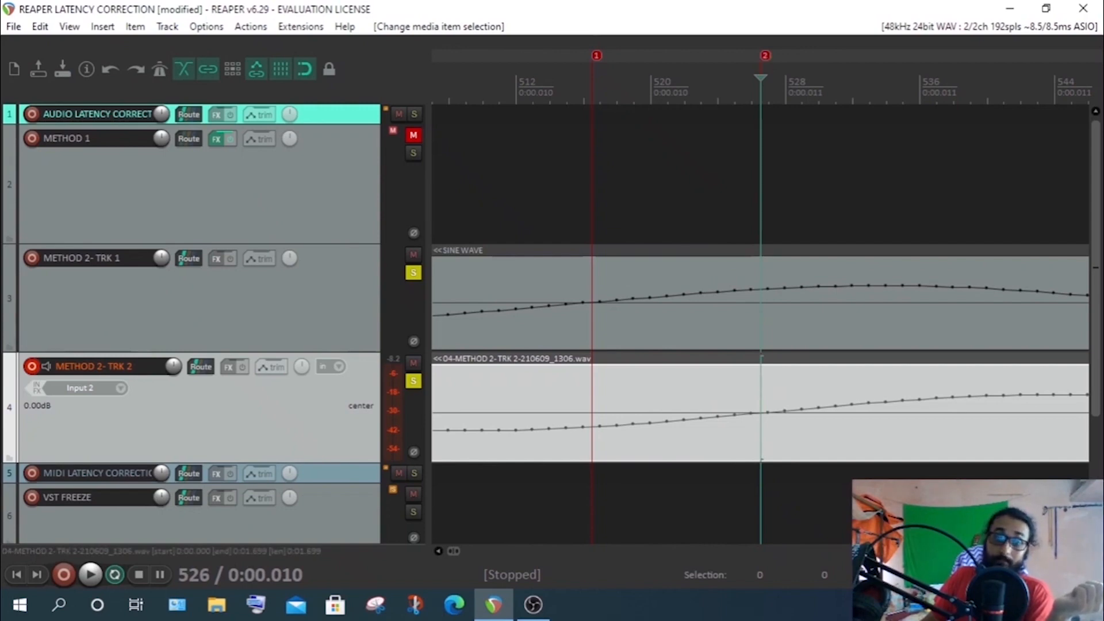
{"action": "left_click", "coordinate": [672, 175]}
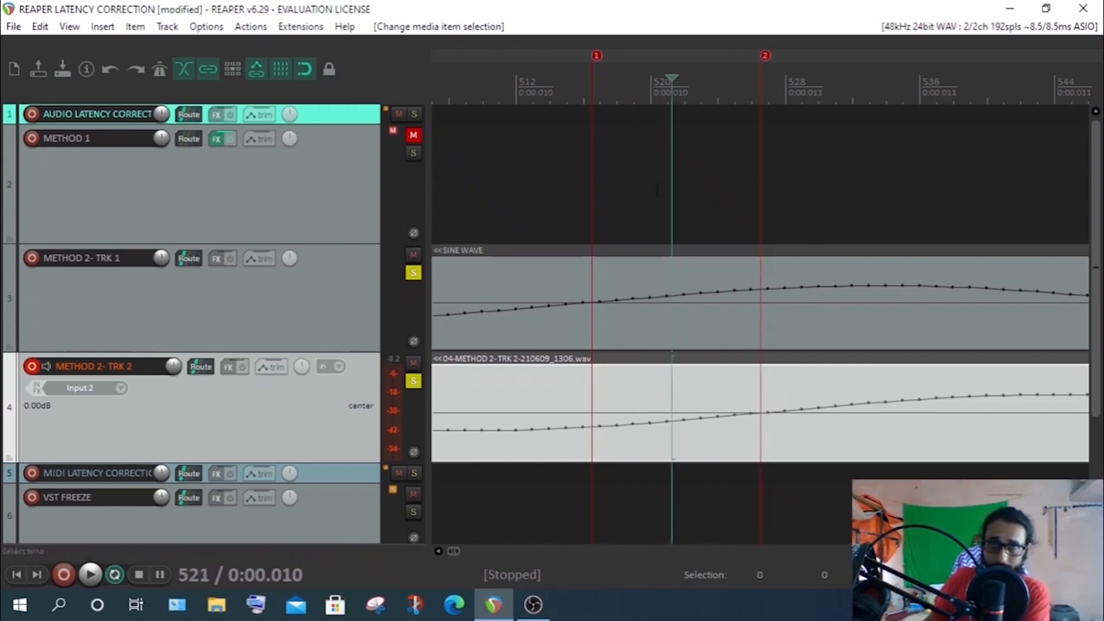
- Set the input manual offset for recording latency compensation to 10 samples in the recording preferences and apply it
{"action": "scroll", "coordinate": [680, 186], "scroll_direction": "down", "scroll_amount": 3}
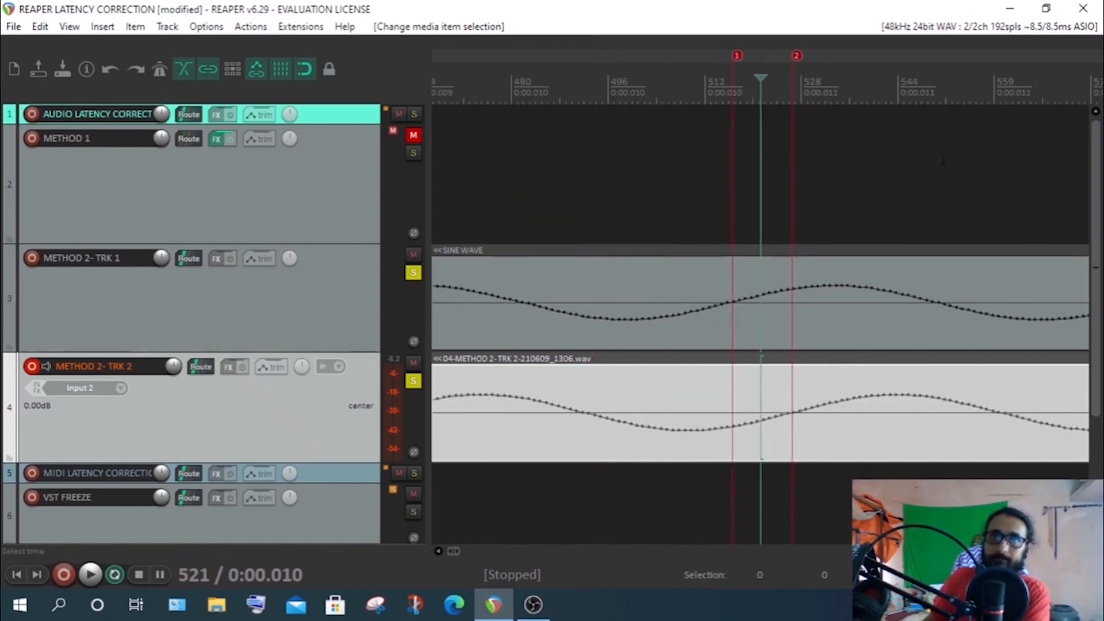
{"action": "scroll", "coordinate": [775, 184], "scroll_direction": "down", "scroll_amount": 10}
{"action": "left_click", "coordinate": [205, 27]}
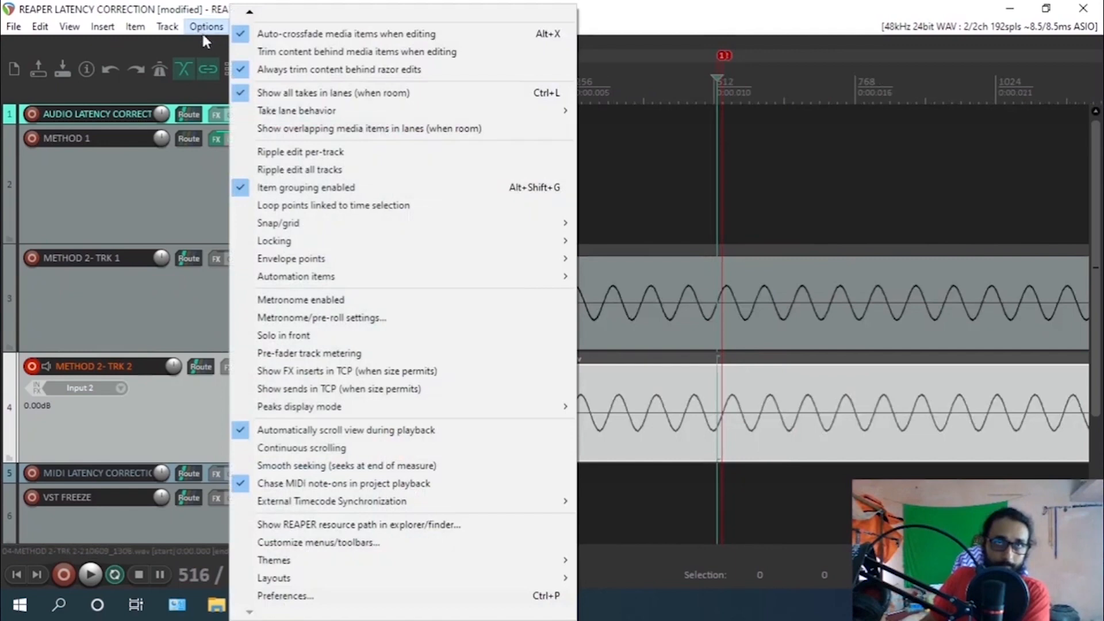
{"action": "left_click", "coordinate": [291, 596]}
{"action": "double_click", "coordinate": [509, 422]}
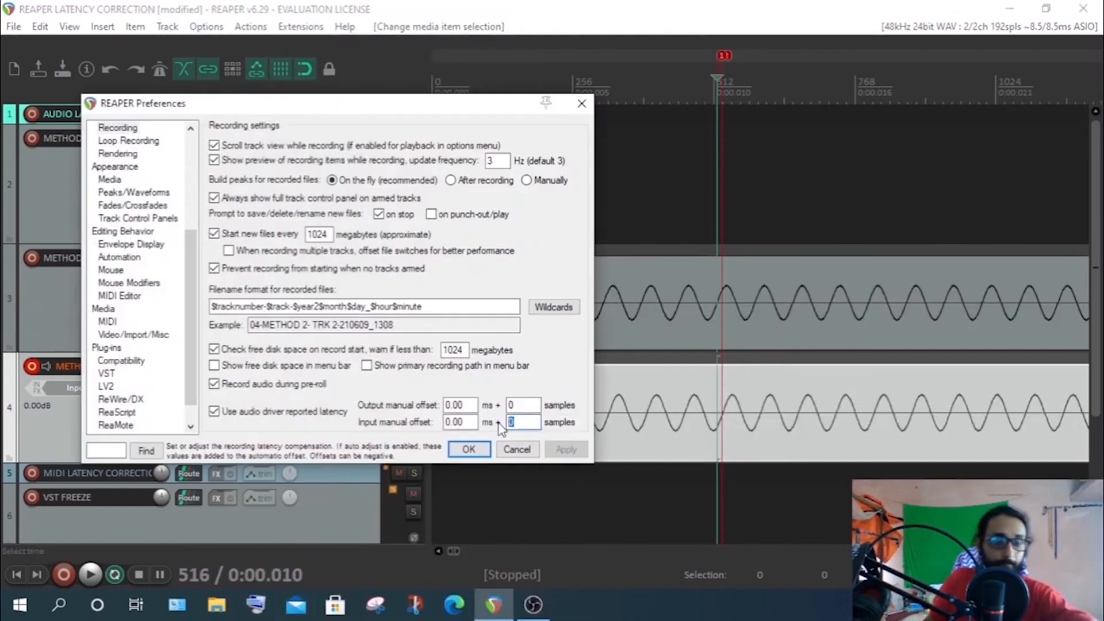
{"action": "type", "text": "10"}
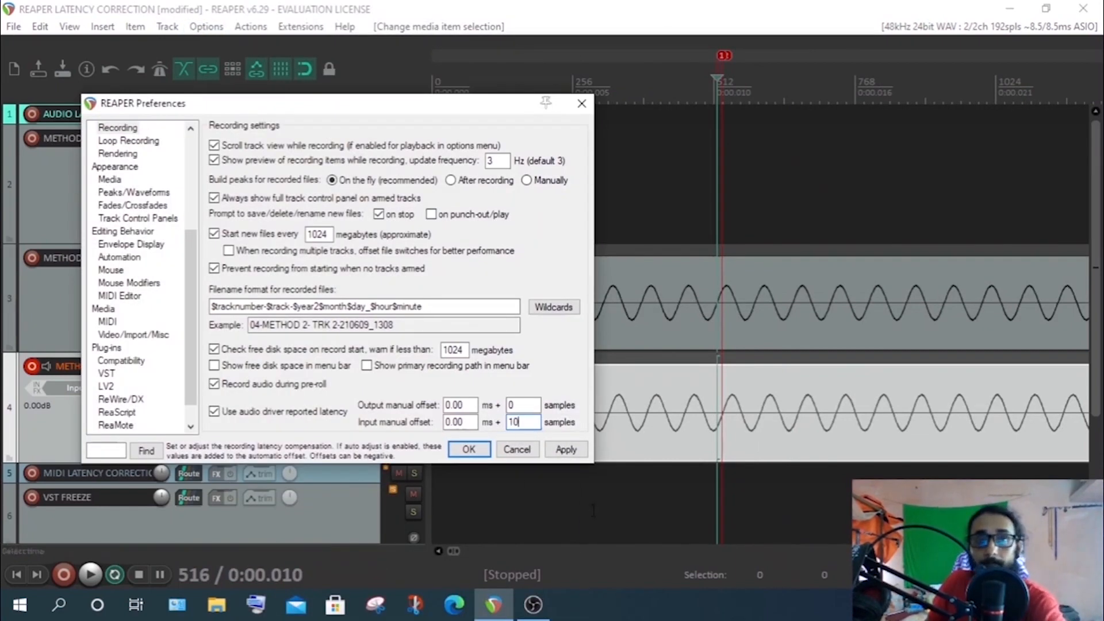
{"action": "left_click", "coordinate": [566, 450]}
{"action": "left_click", "coordinate": [468, 450]}
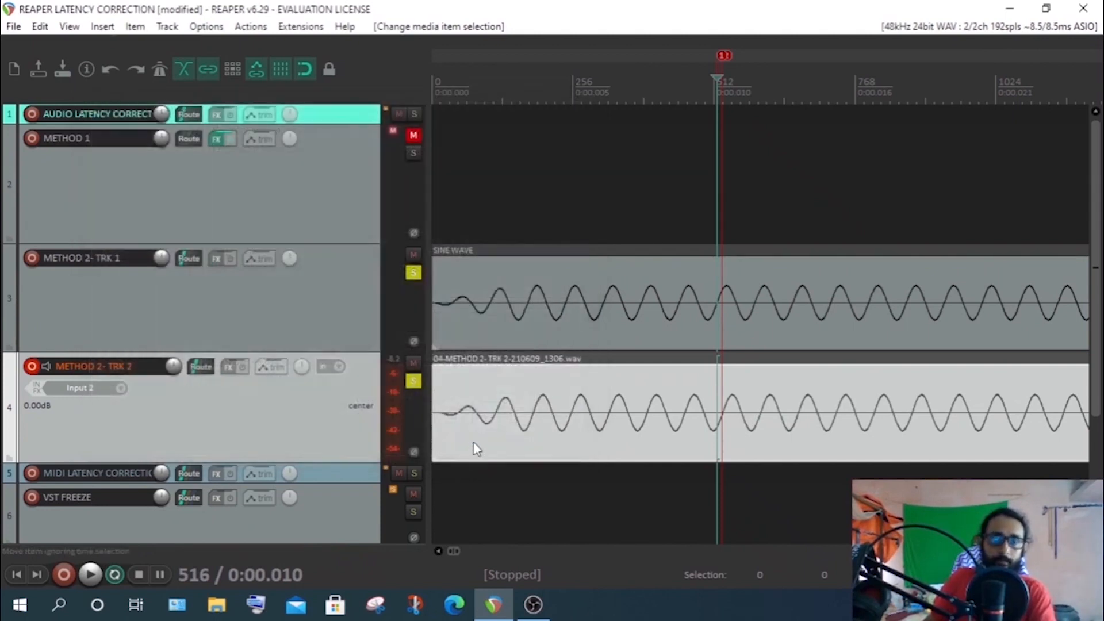
- Delete the old recorded item from METHOD 2- TRK 2 and record the sine wave there again from the timeline start
{"action": "key", "text": "Home"}
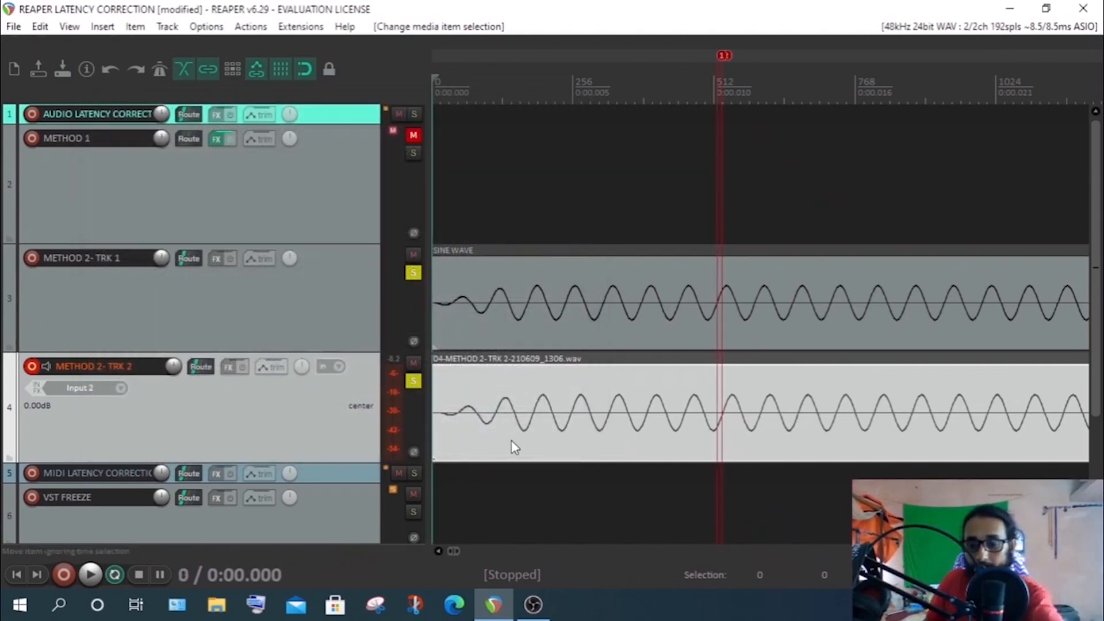
{"action": "key", "text": "Delete"}
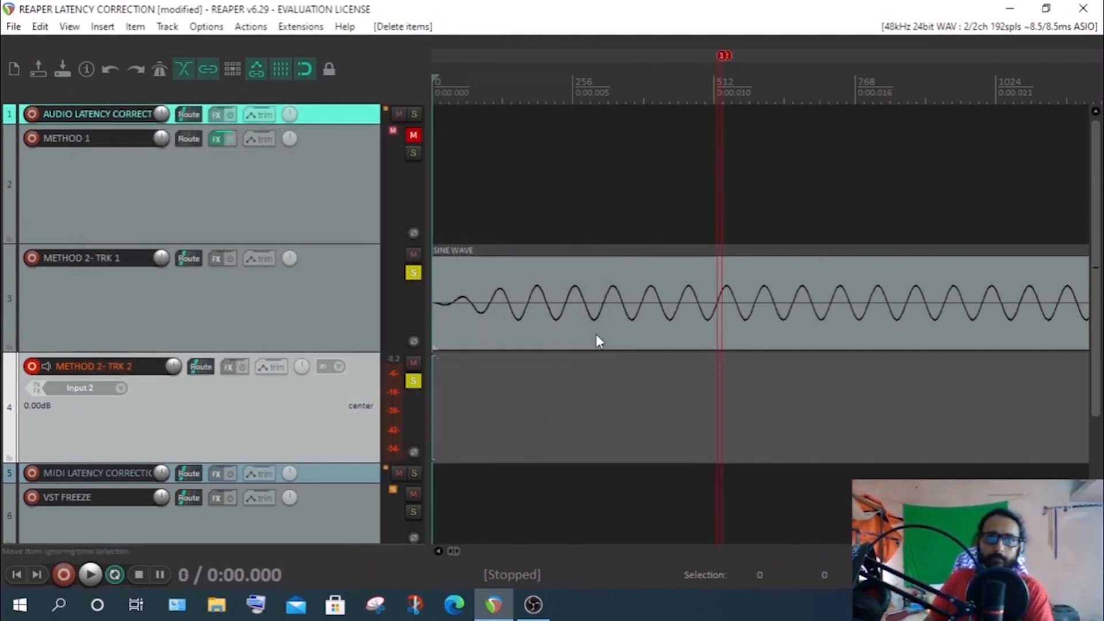
{"action": "scroll", "coordinate": [592, 342], "scroll_direction": "up", "scroll_amount": 2}
{"action": "left_click_drag", "start_coordinate": [459, 551], "coordinate": [524, 550]}
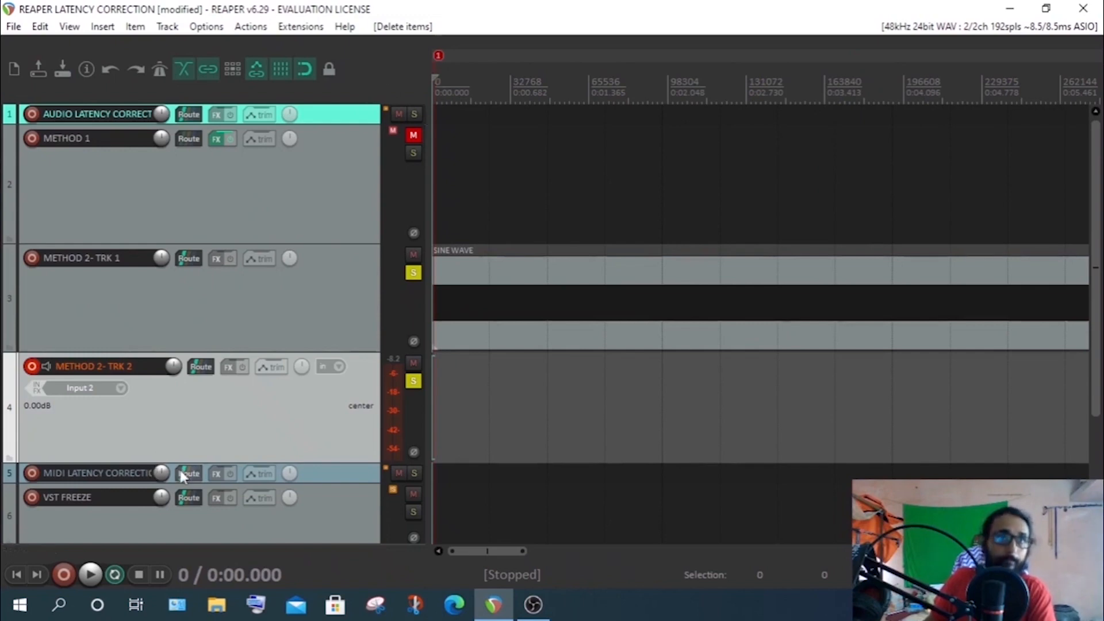
{"action": "left_click", "coordinate": [63, 578]}
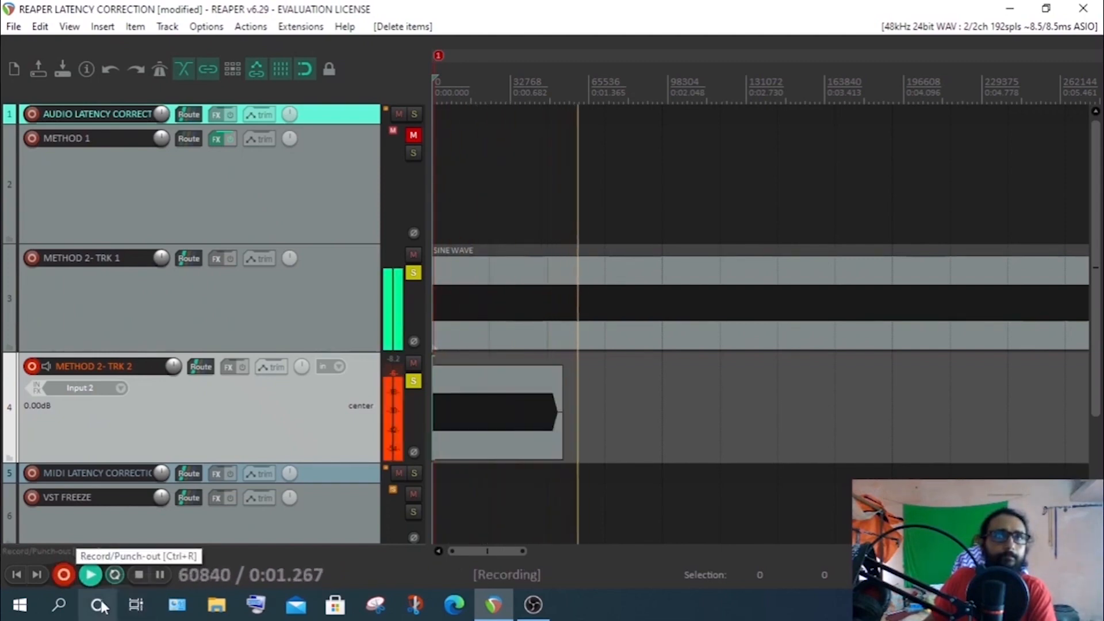
{"action": "left_click", "coordinate": [139, 577]}
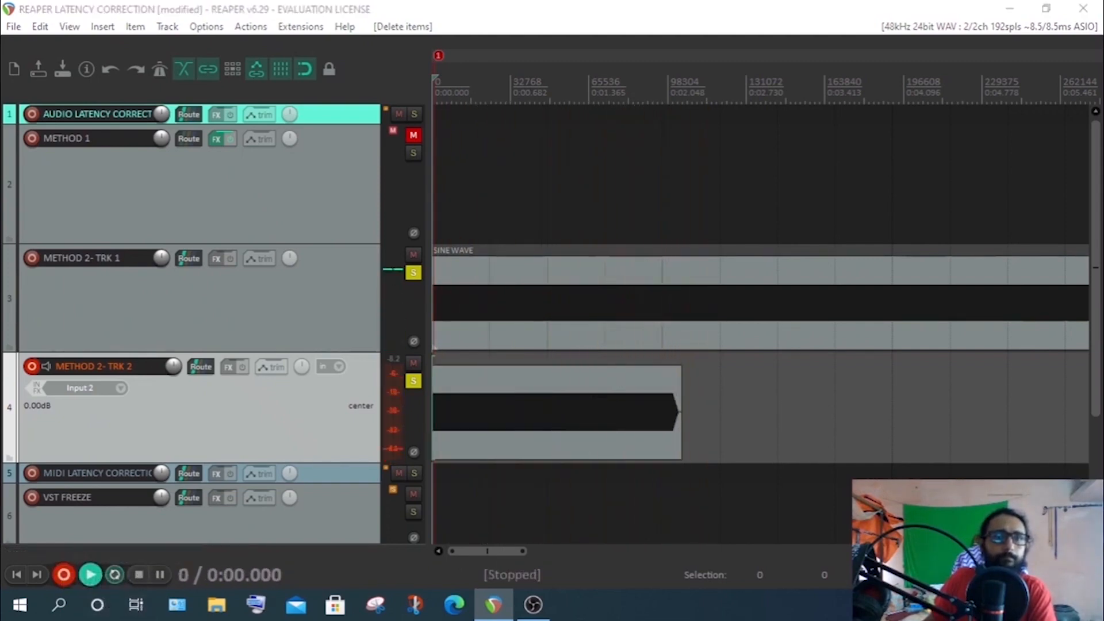
- Remove the fade-in from the start of the new recorded item on METHOD 2- TRK 2
{"action": "scroll", "coordinate": [609, 307], "scroll_direction": "up", "scroll_amount": 10}
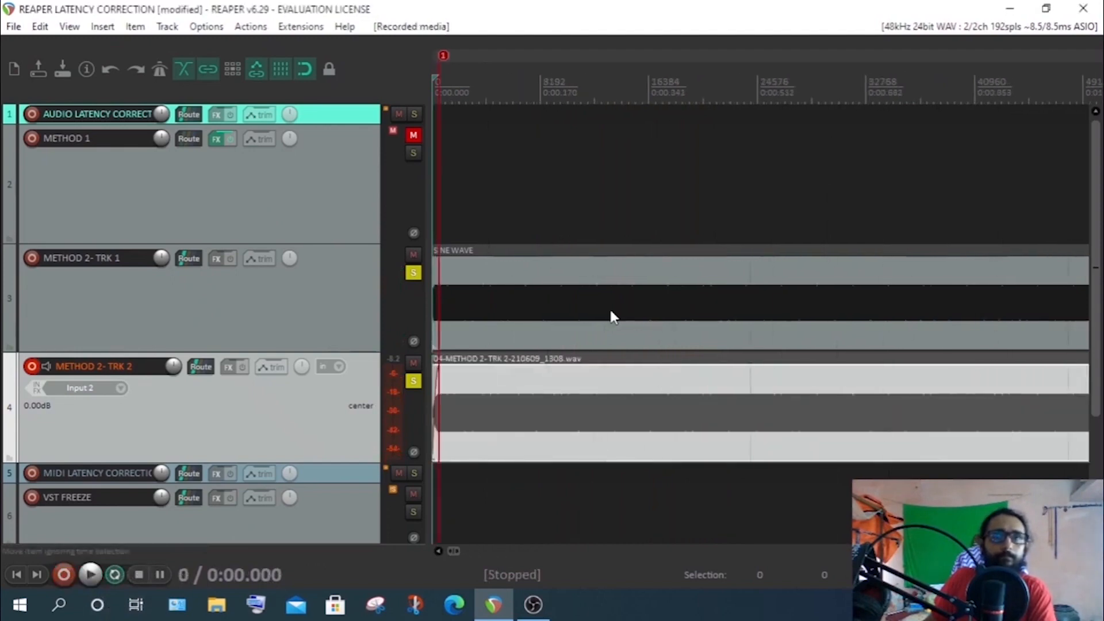
{"action": "left_click_drag", "start_coordinate": [500, 369], "coordinate": [443, 348]}
- Examine how the zero crossings of the original and newly recorded sine waves line up around markers 1 and 2
{"action": "scroll", "coordinate": [770, 322], "scroll_direction": "up", "scroll_amount": 6}
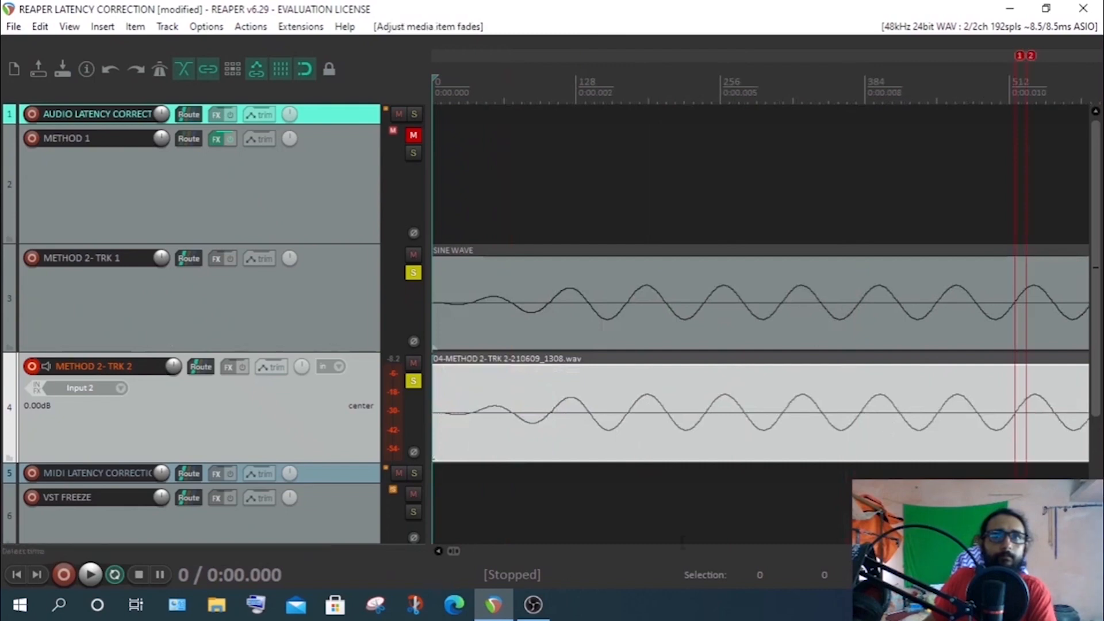
{"action": "scroll", "coordinate": [603, 326], "scroll_direction": "right", "scroll_amount": 4}
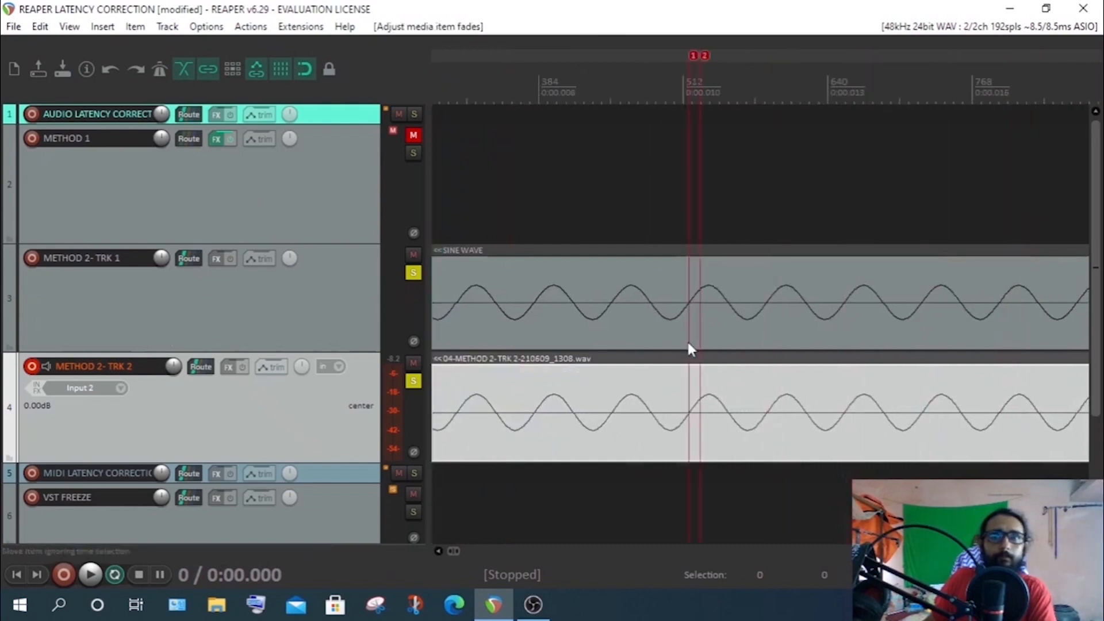
{"action": "left_click", "coordinate": [664, 278]}
{"action": "scroll", "coordinate": [840, 336], "scroll_direction": "up", "scroll_amount": 4}
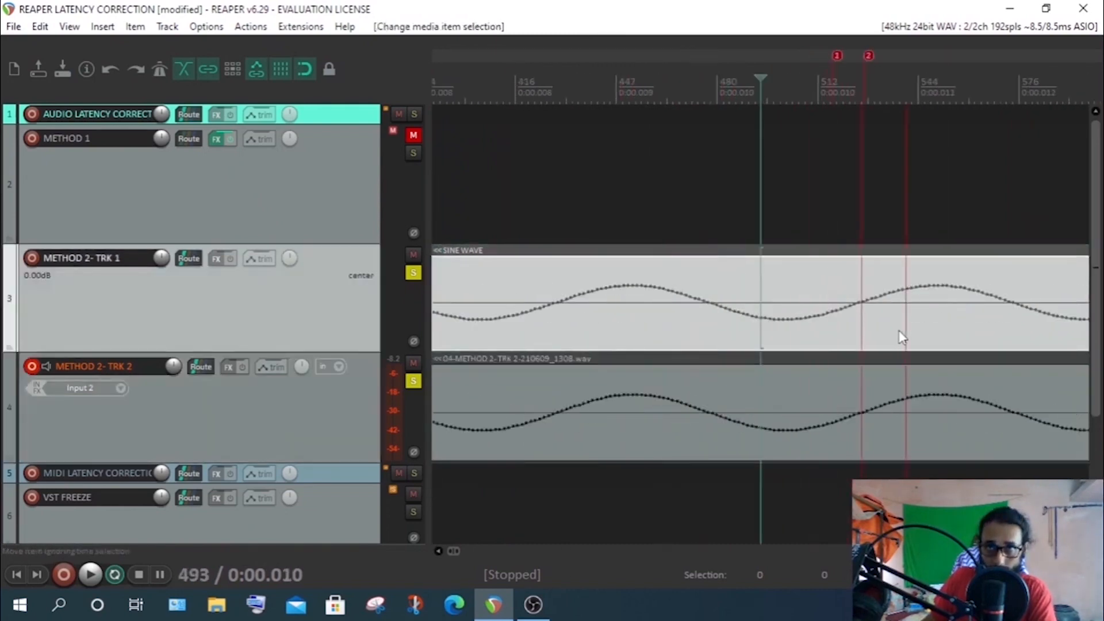
{"action": "left_click", "coordinate": [861, 70]}
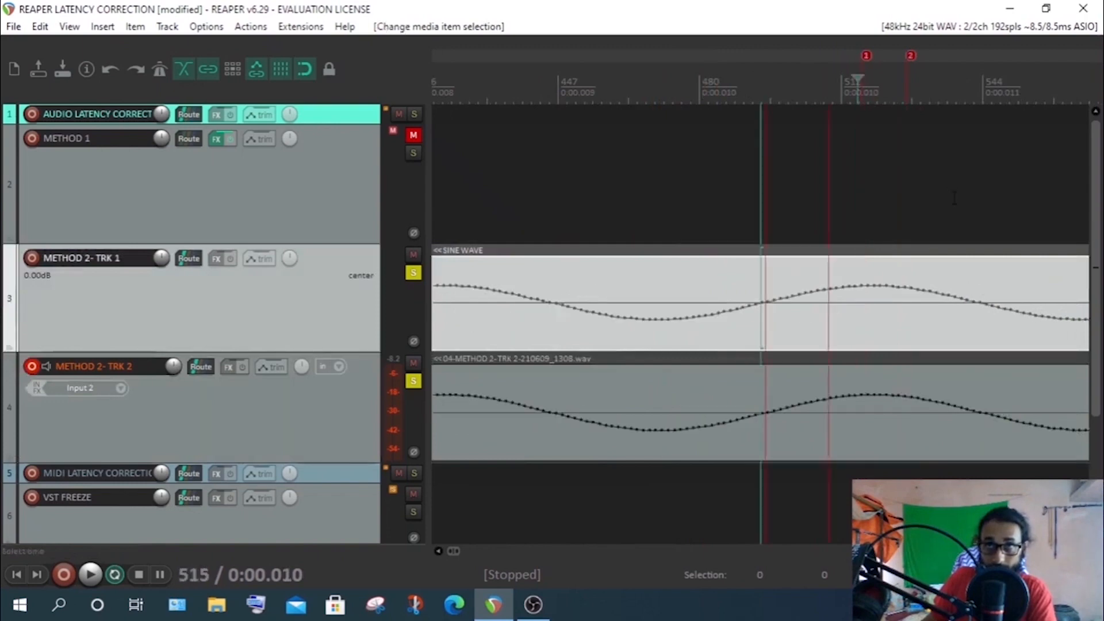
{"action": "scroll", "coordinate": [823, 257], "scroll_direction": "up", "scroll_amount": 4}
{"action": "scroll", "coordinate": [873, 200], "scroll_direction": "down", "scroll_amount": 4}
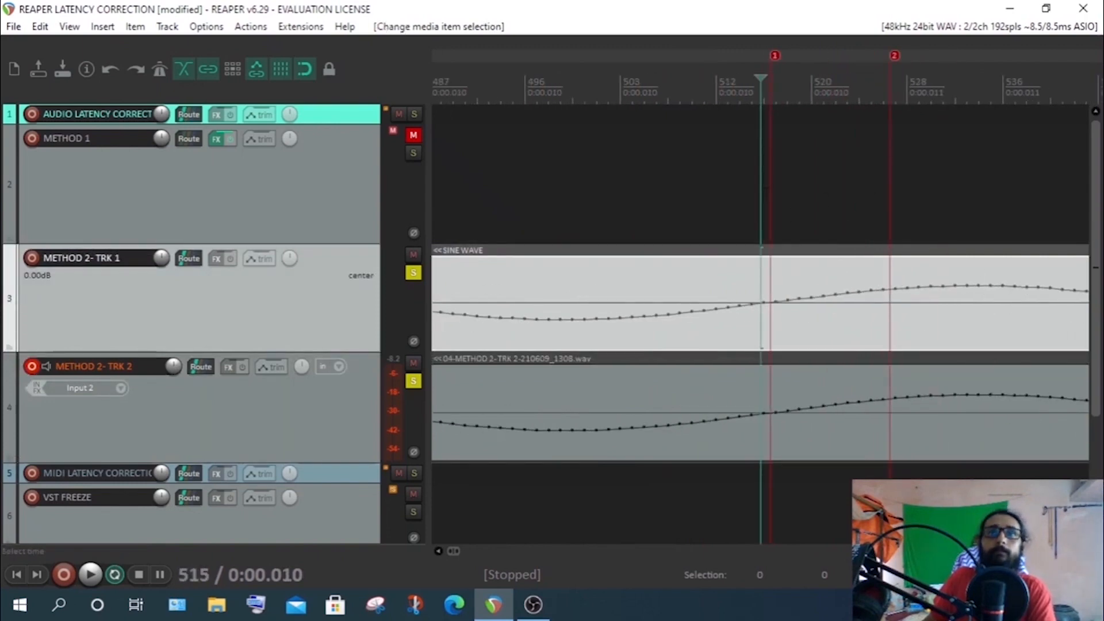
{"action": "scroll", "coordinate": [761, 201], "scroll_direction": "down", "scroll_amount": 2}
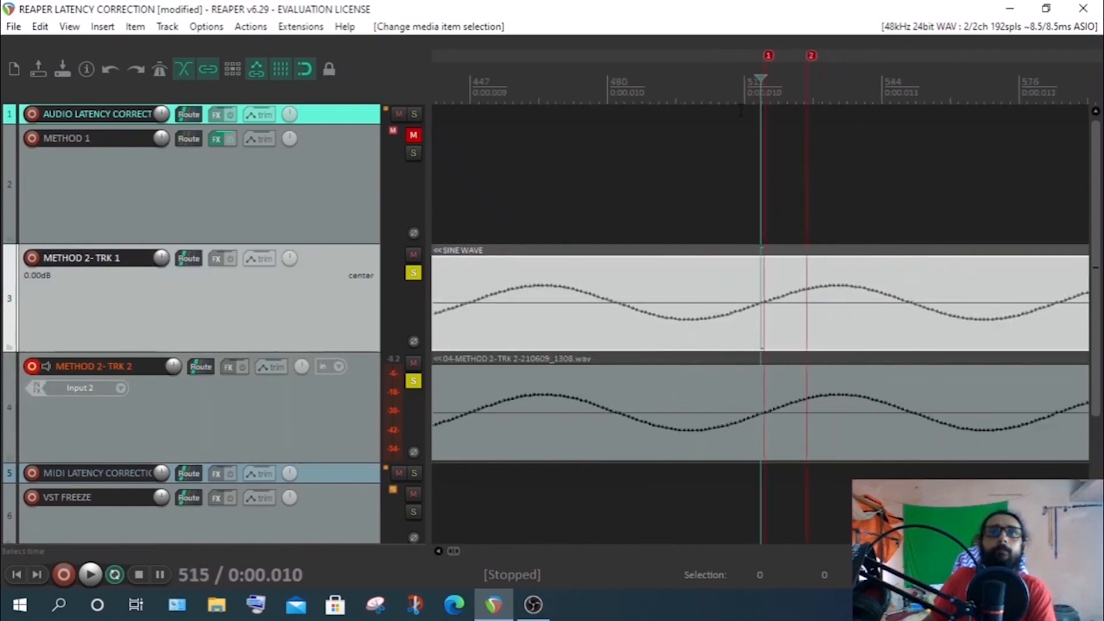
- Place the edit cursor on the original sine wave's zero crossing at marker 1, sample 516, and inspect it closely
{"action": "left_click", "coordinate": [744, 84]}
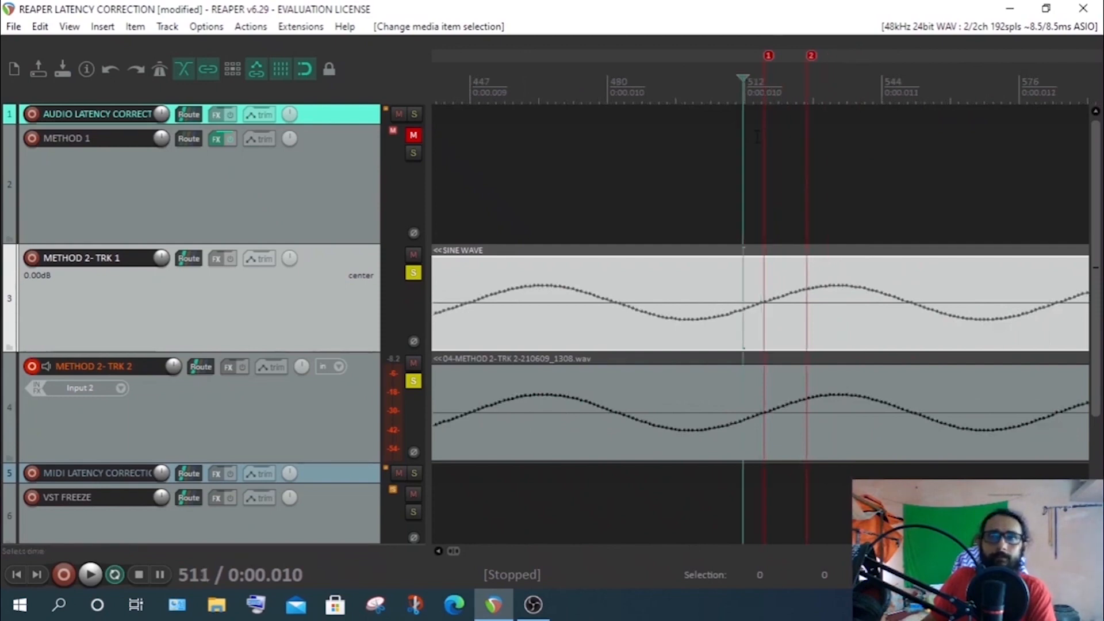
{"action": "left_click", "coordinate": [665, 285]}
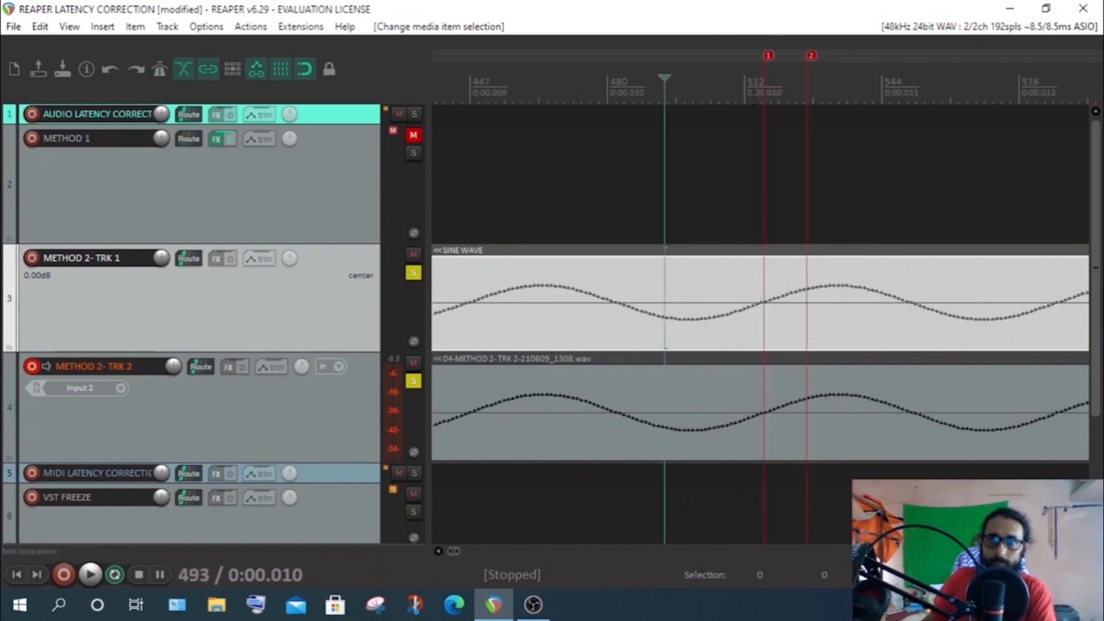
{"action": "left_click", "coordinate": [719, 289]}
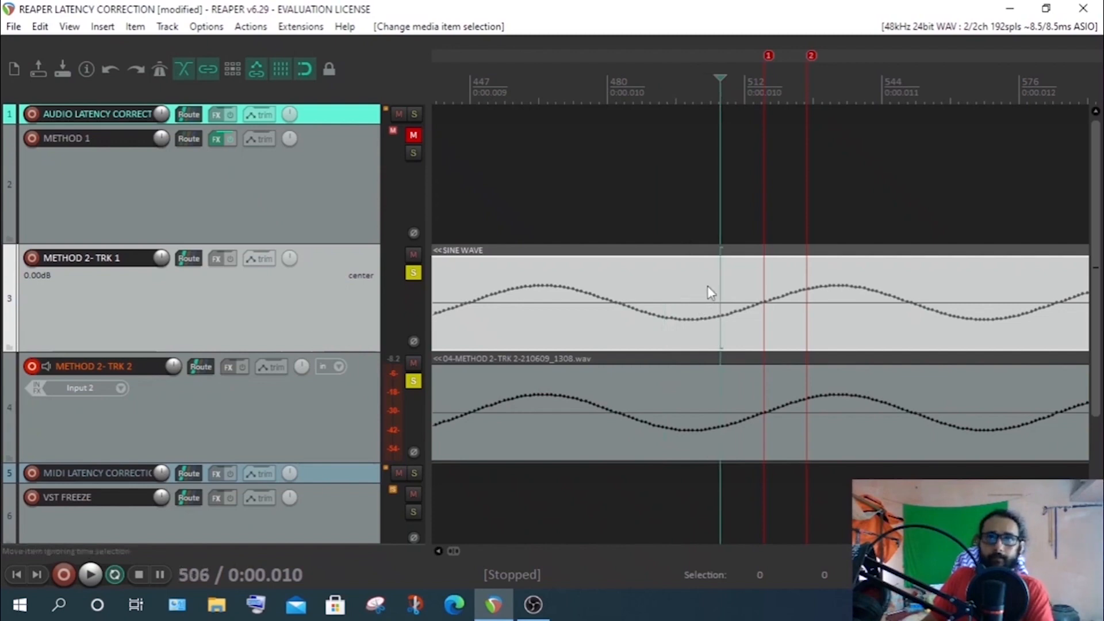
{"action": "left_click", "coordinate": [707, 287]}
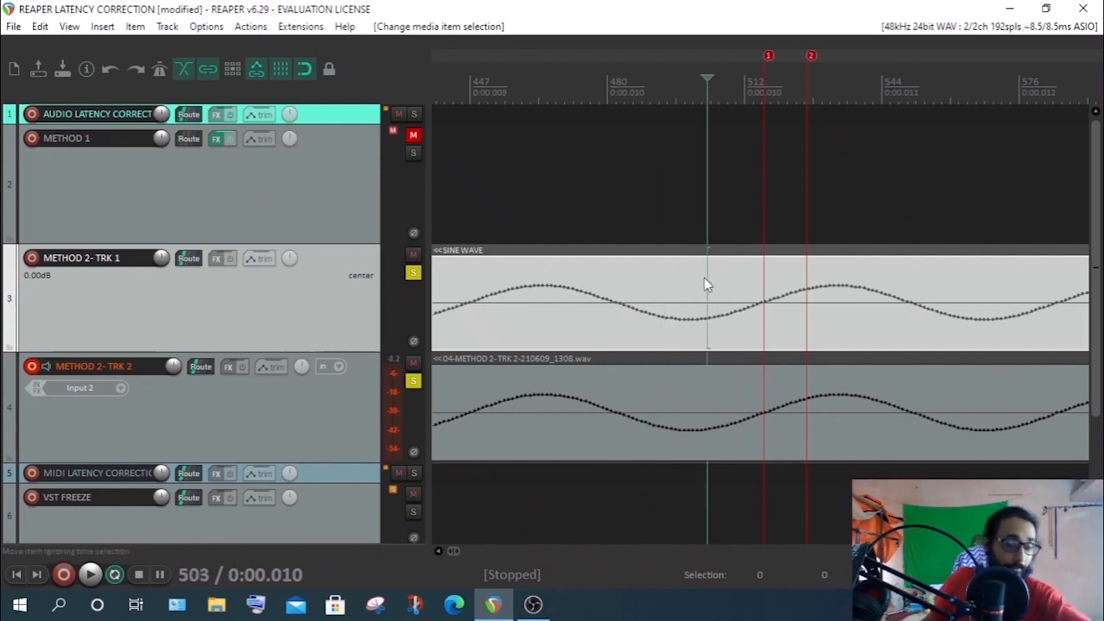
{"action": "left_click", "coordinate": [739, 320]}
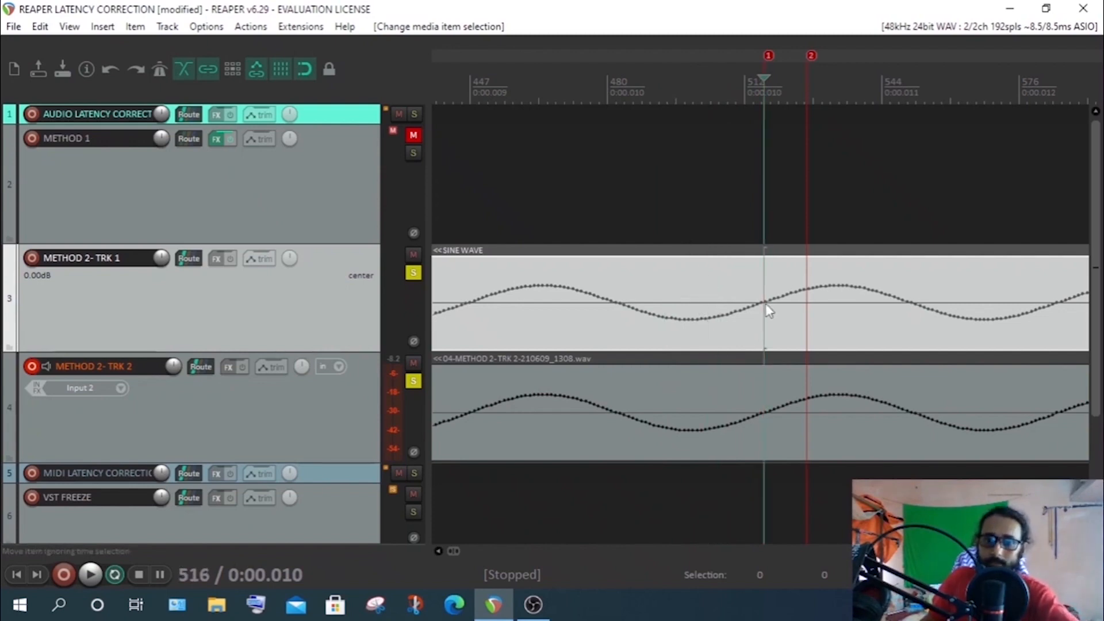
{"action": "scroll", "coordinate": [801, 271], "scroll_direction": "up", "scroll_amount": 4}
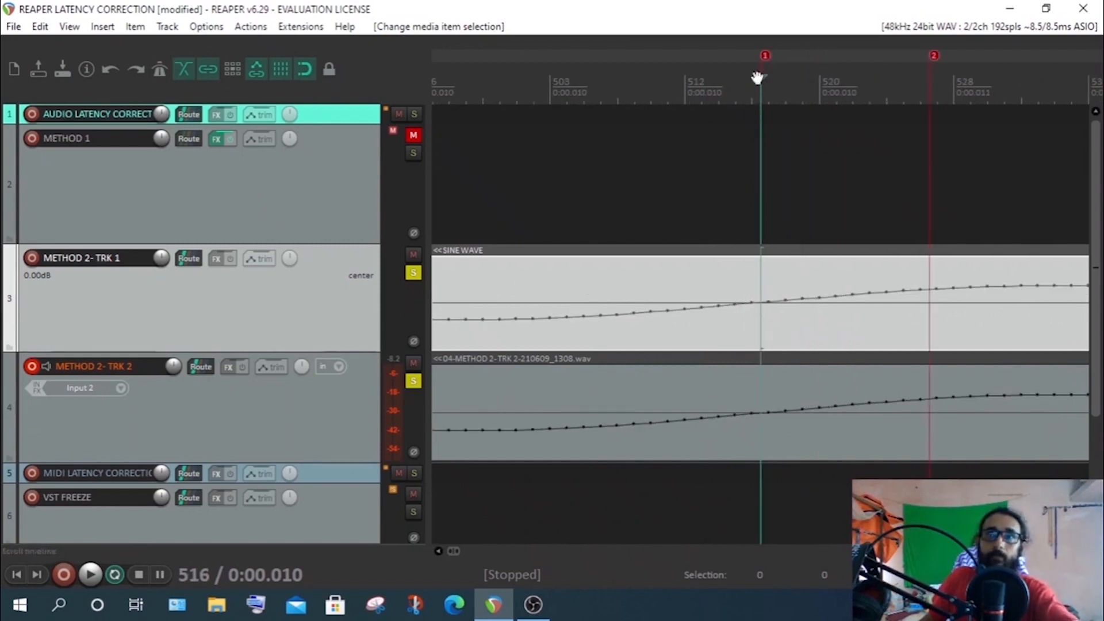
- Select the recorded wave on METHOD 2- TRK 2, move the edit cursor to marker 1 and check its zero crossing there
{"action": "scroll", "coordinate": [708, 403], "scroll_direction": "down", "scroll_amount": 5}
{"action": "left_click", "coordinate": [702, 412]}
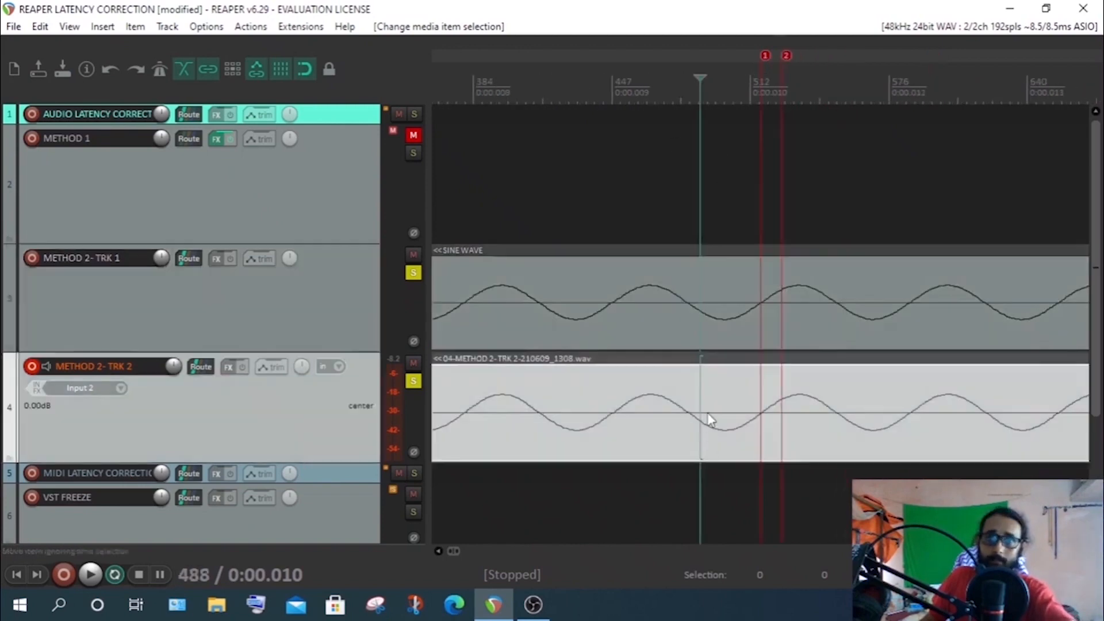
{"action": "left_click", "coordinate": [713, 396]}
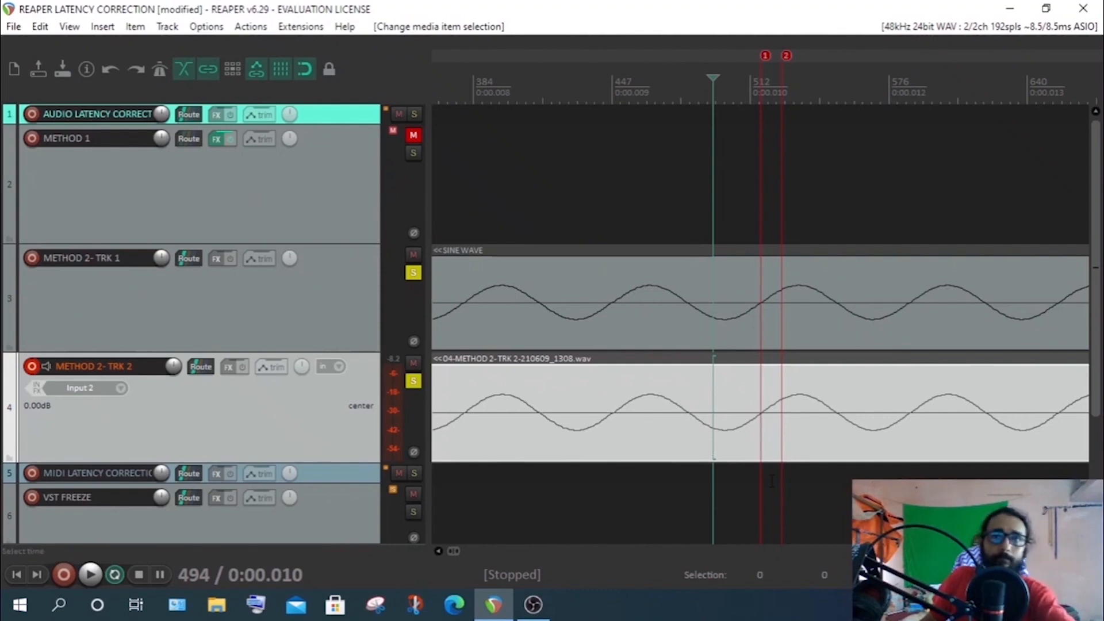
{"action": "key", "text": "1"}
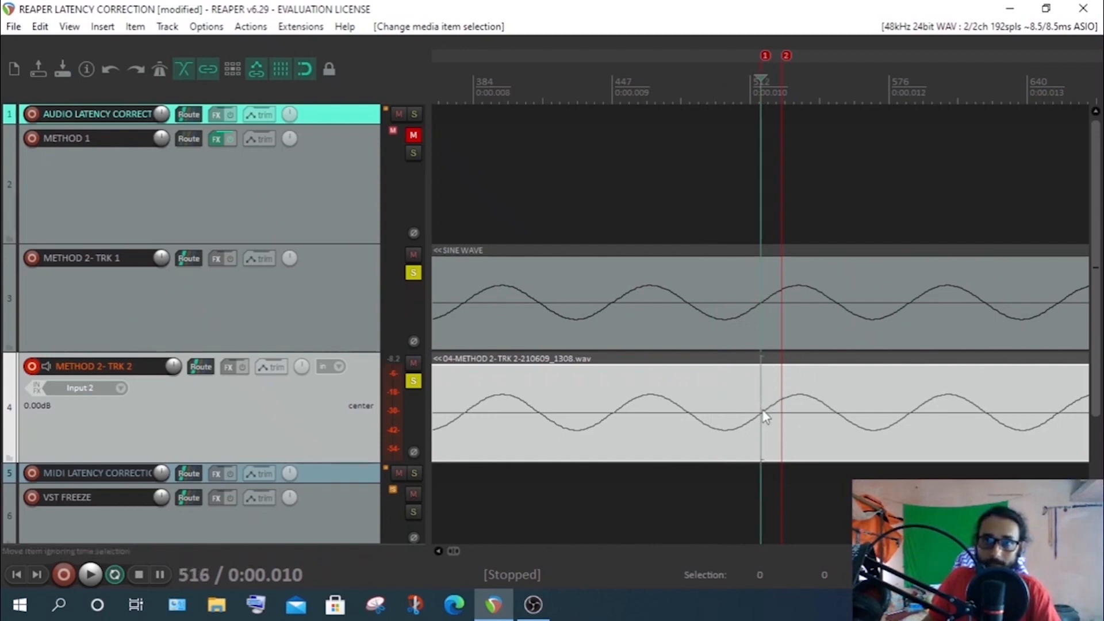
{"action": "scroll", "coordinate": [780, 397], "scroll_direction": "up", "scroll_amount": 5}
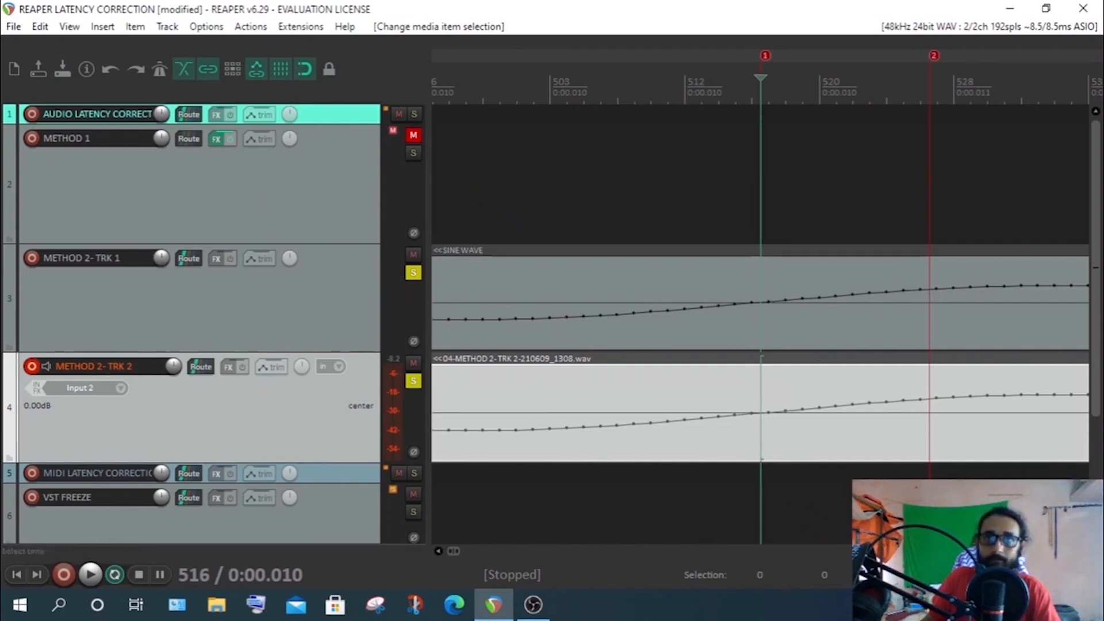
- Compare both waves at another point, around sample 410, and over their full length
{"action": "scroll", "coordinate": [574, 365], "scroll_direction": "down", "scroll_amount": 6}
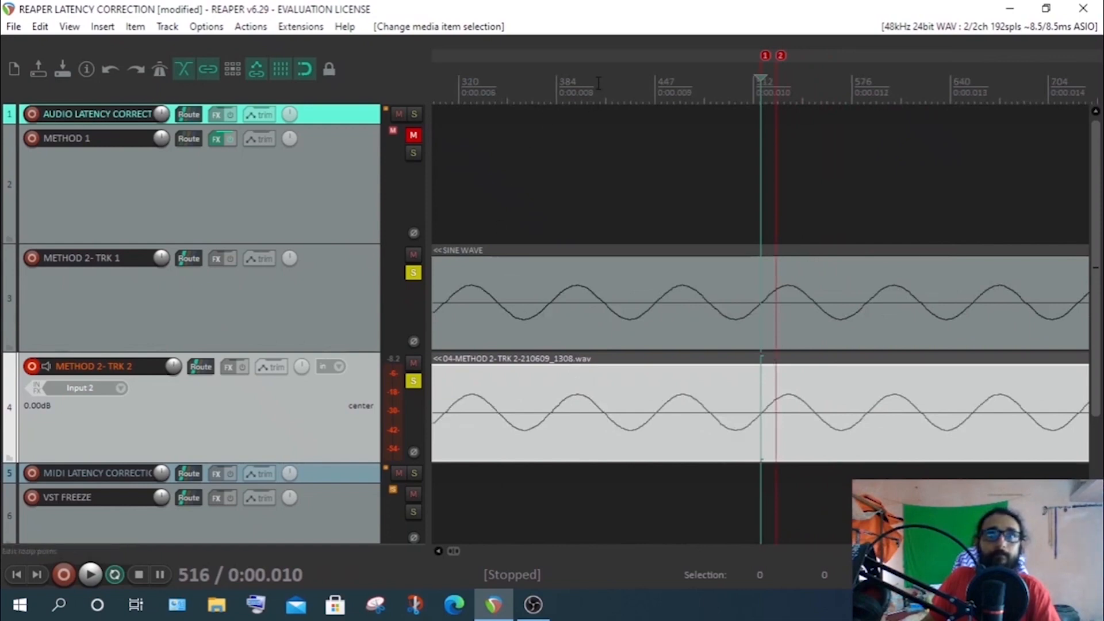
{"action": "left_click", "coordinate": [597, 122]}
{"action": "scroll", "coordinate": [598, 122], "scroll_direction": "up", "scroll_amount": 6}
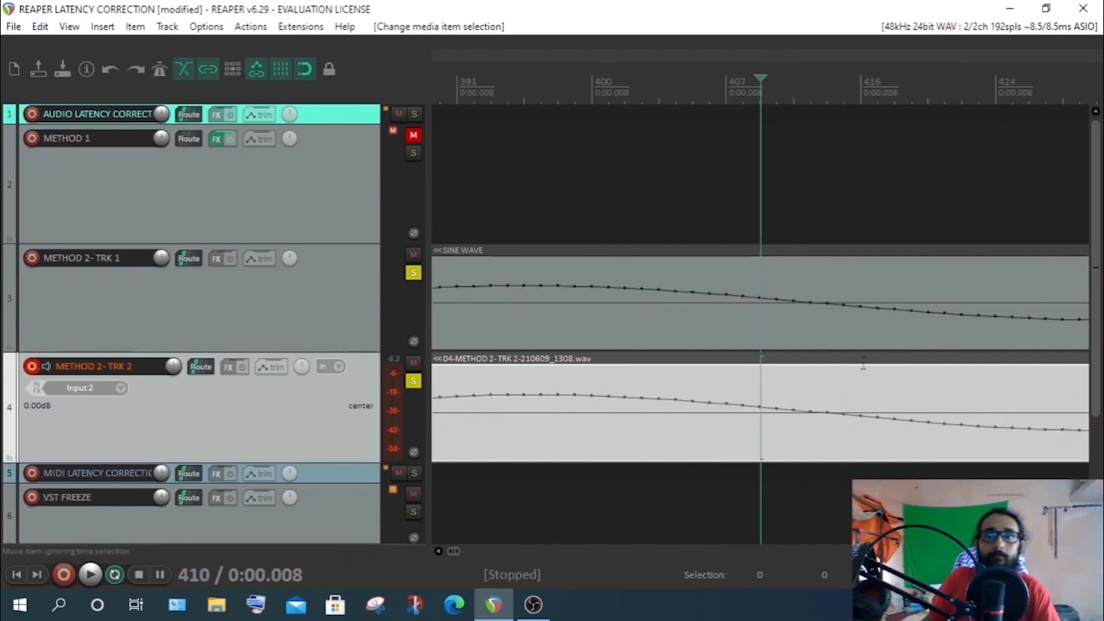
{"action": "scroll", "coordinate": [891, 345], "scroll_direction": "down", "scroll_amount": 10}
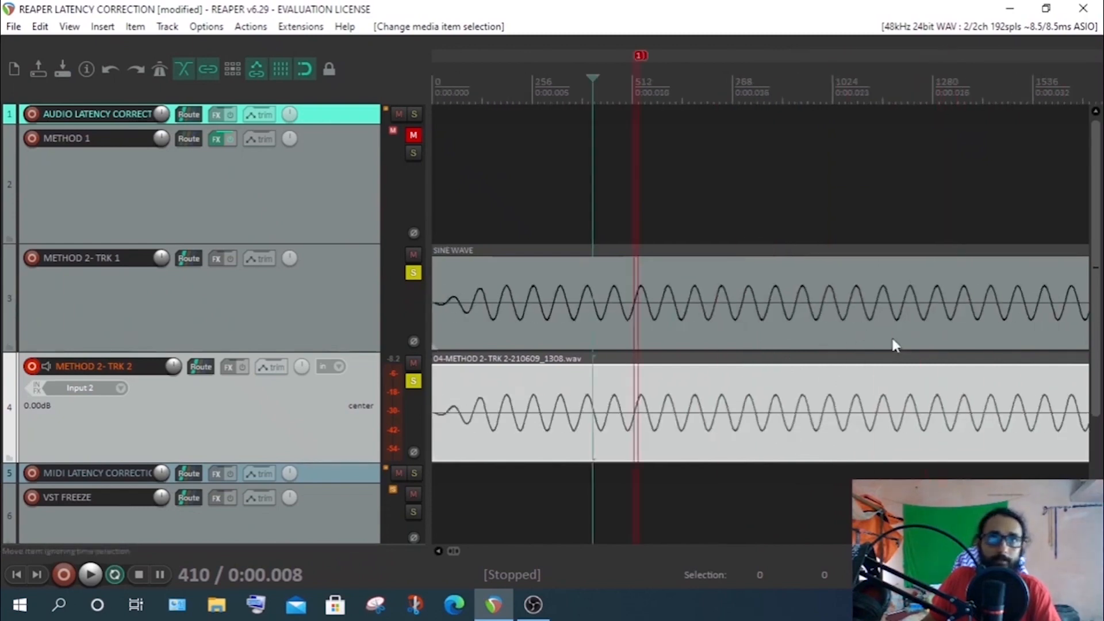
{"action": "scroll", "coordinate": [893, 341], "scroll_direction": "down", "scroll_amount": 6}
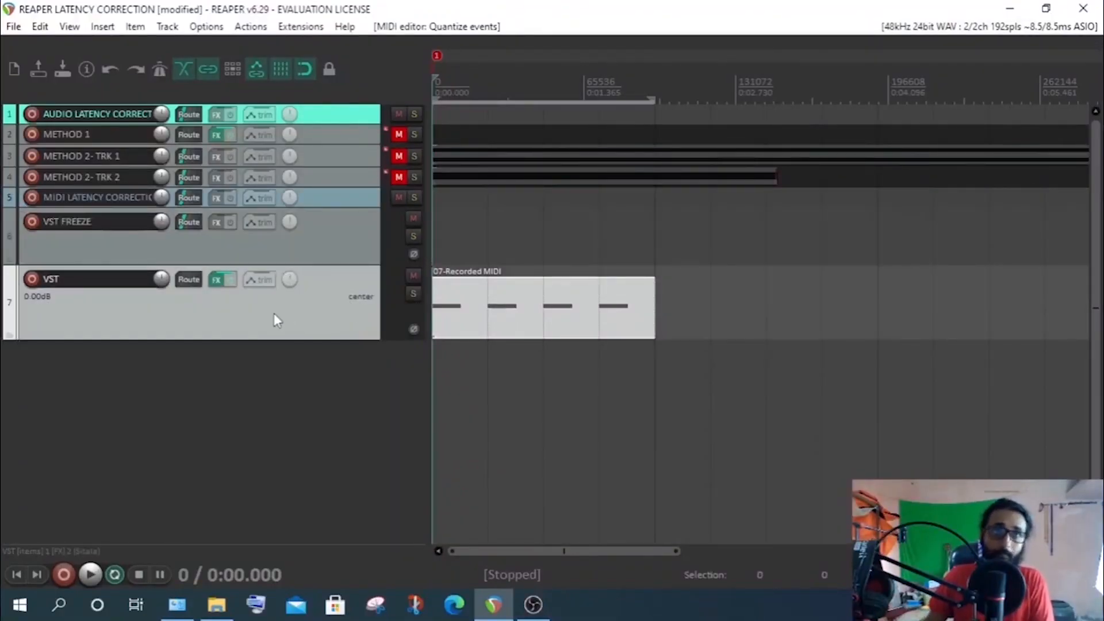
- Open the recorded MIDI item on the VST track in the MIDI editor and inspect its kick notes from the start
{"action": "left_click", "coordinate": [475, 309]}
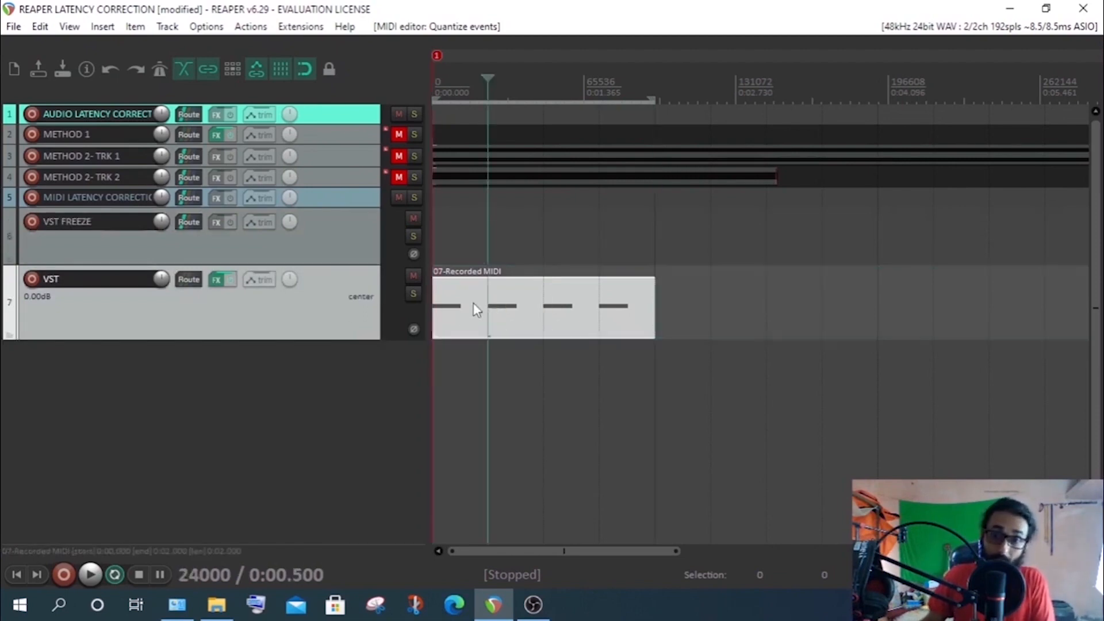
{"action": "left_click", "coordinate": [528, 313]}
{"action": "double_click", "coordinate": [529, 312]}
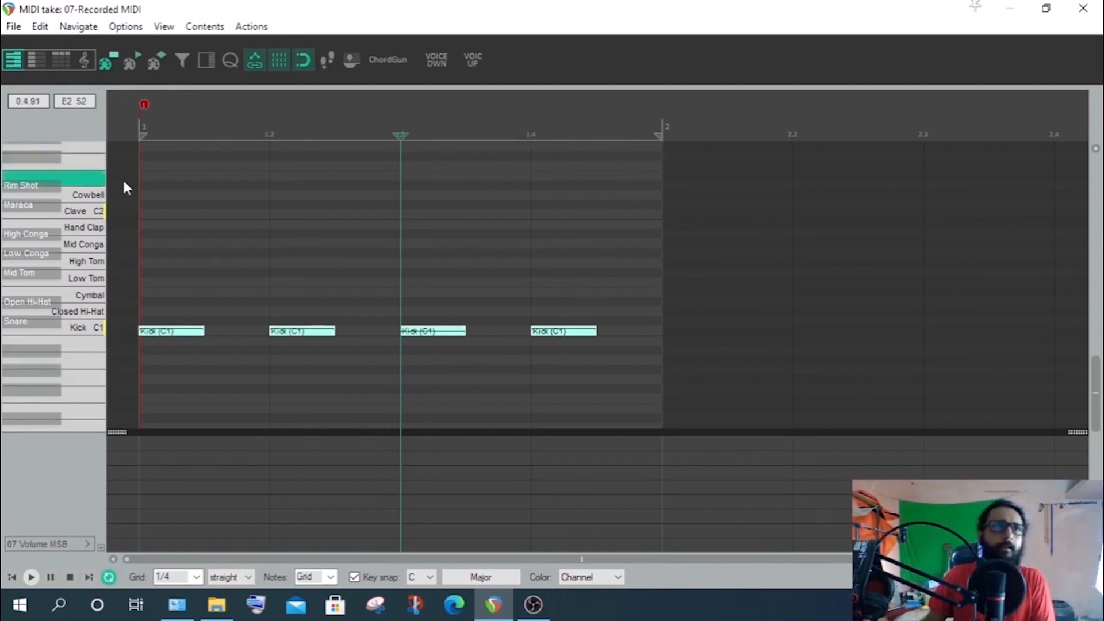
{"action": "left_click", "coordinate": [143, 131]}
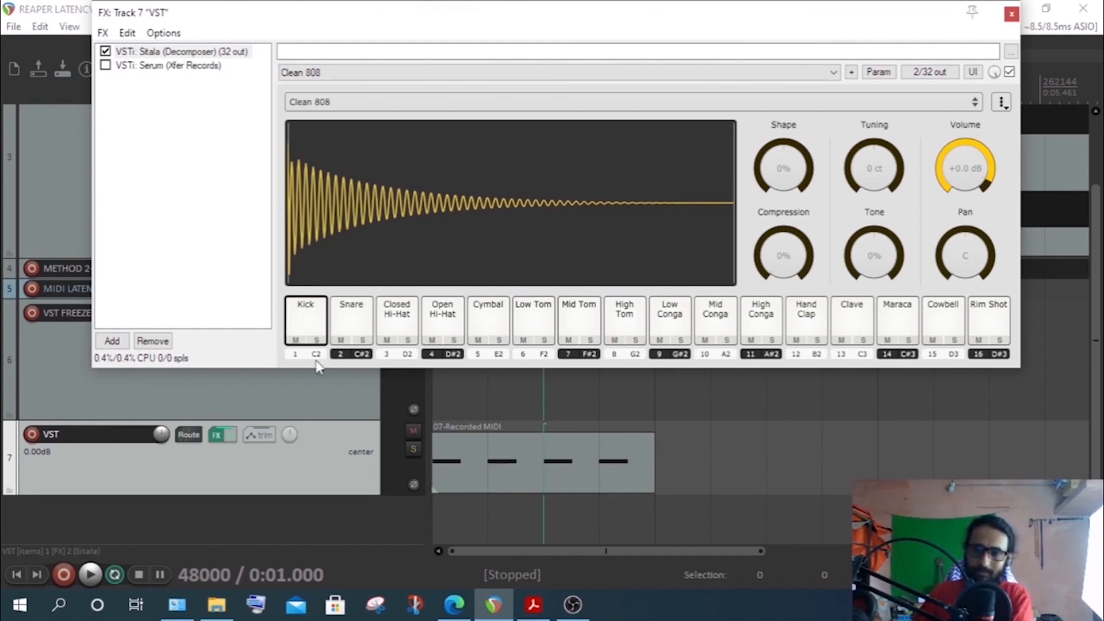
- Close the VST track's FX chain window showing the Sitala drum instrument
{"action": "left_click", "coordinate": [1012, 14]}
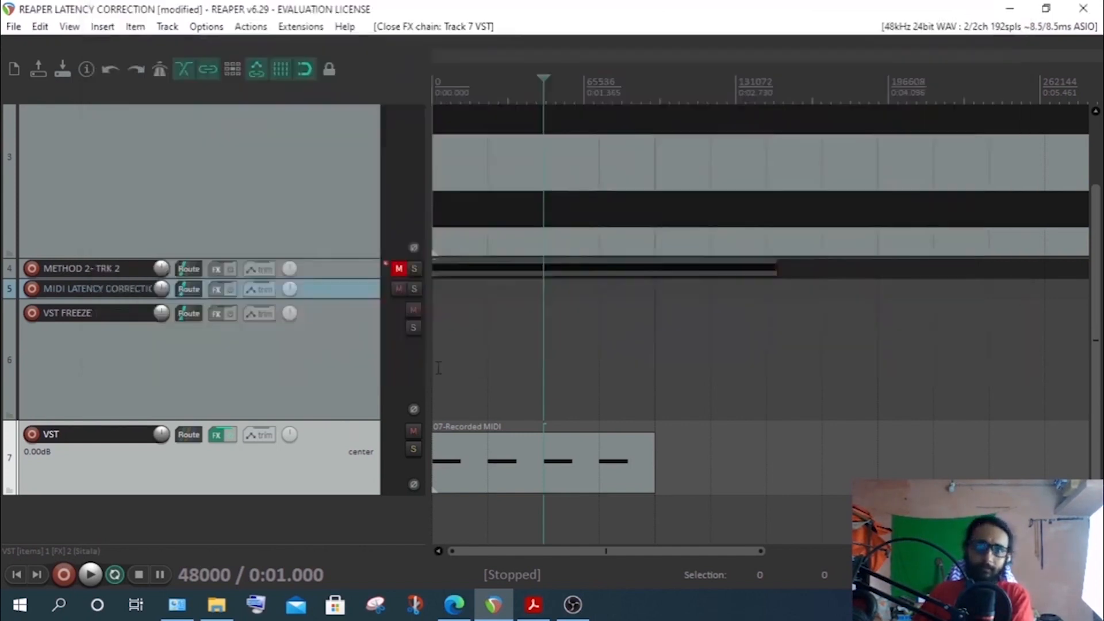
- Open the recorded MIDI item on the VST track in the MIDI editor, review its kick notes and return to the arrangement
{"action": "left_click", "coordinate": [476, 447]}
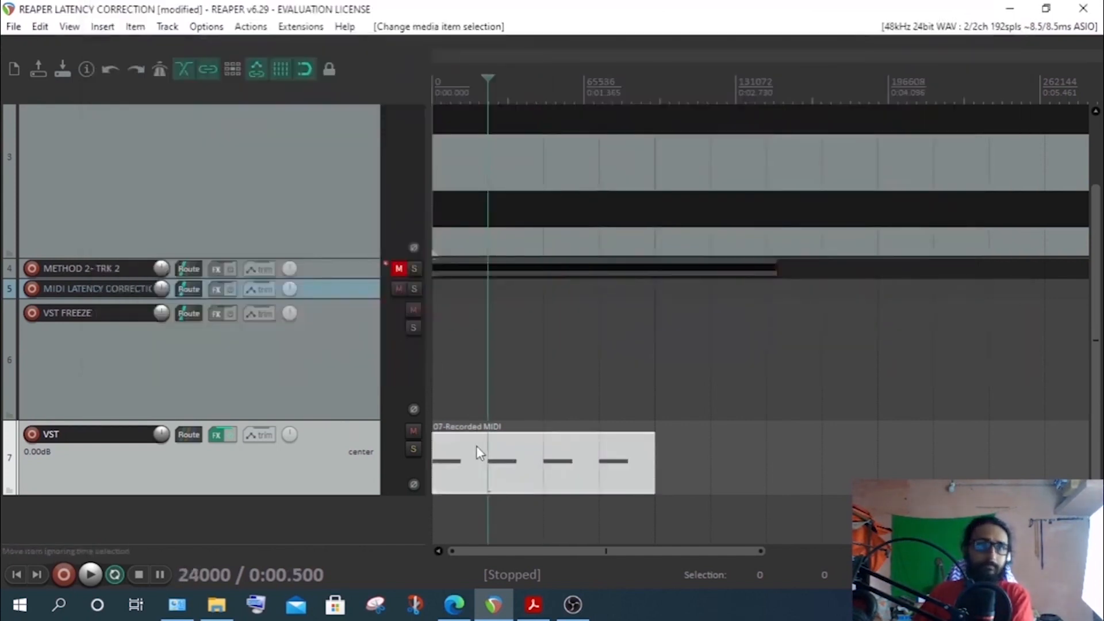
{"action": "double_click", "coordinate": [476, 446]}
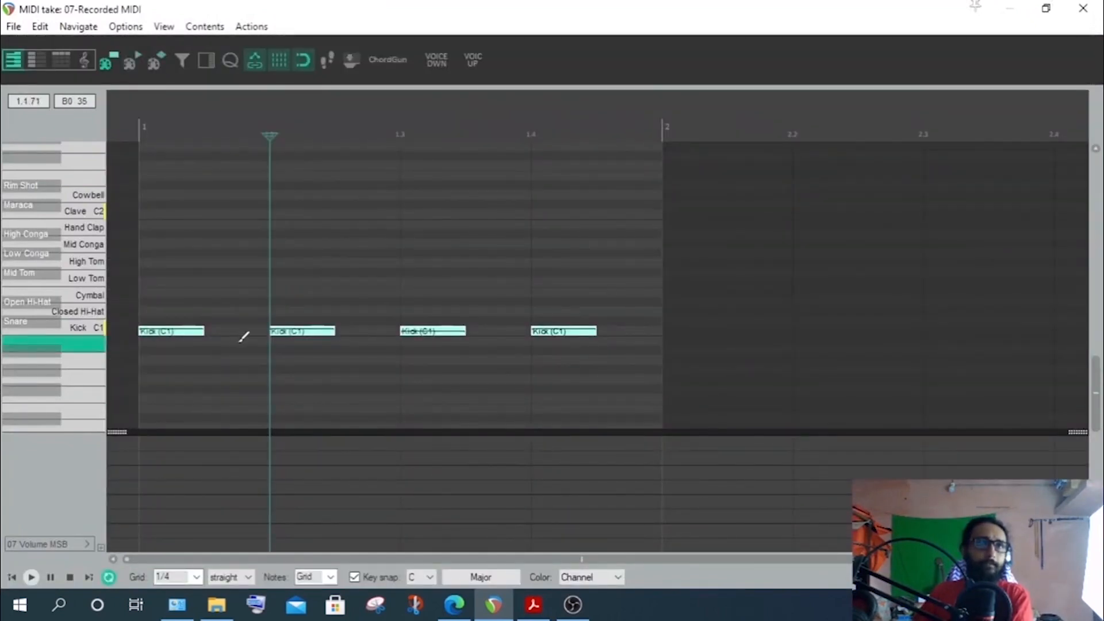
{"action": "left_click", "coordinate": [1083, 8]}
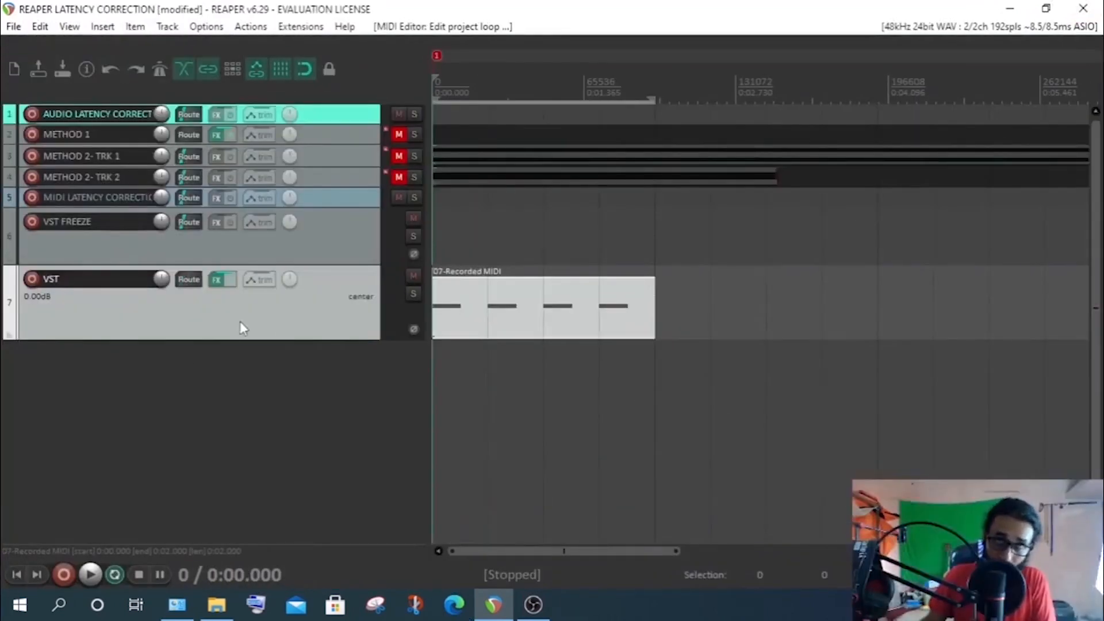
- Add a send from the VST track to VST FREEZE with its MIDI set to None, and play it back briefly
{"action": "left_click", "coordinate": [514, 305]}
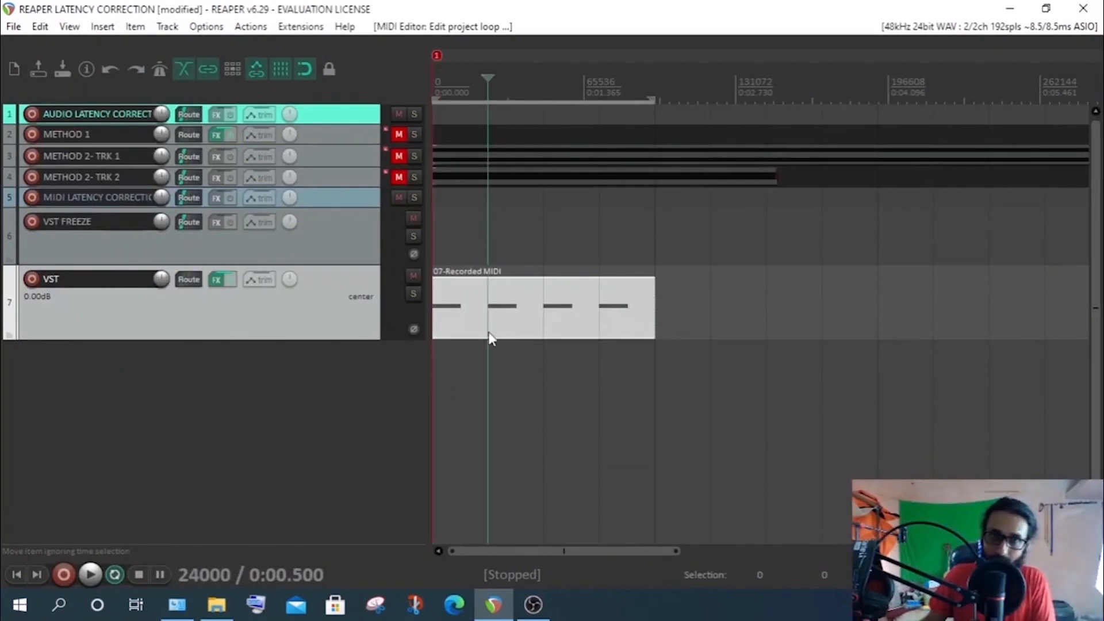
{"action": "left_click", "coordinate": [340, 251]}
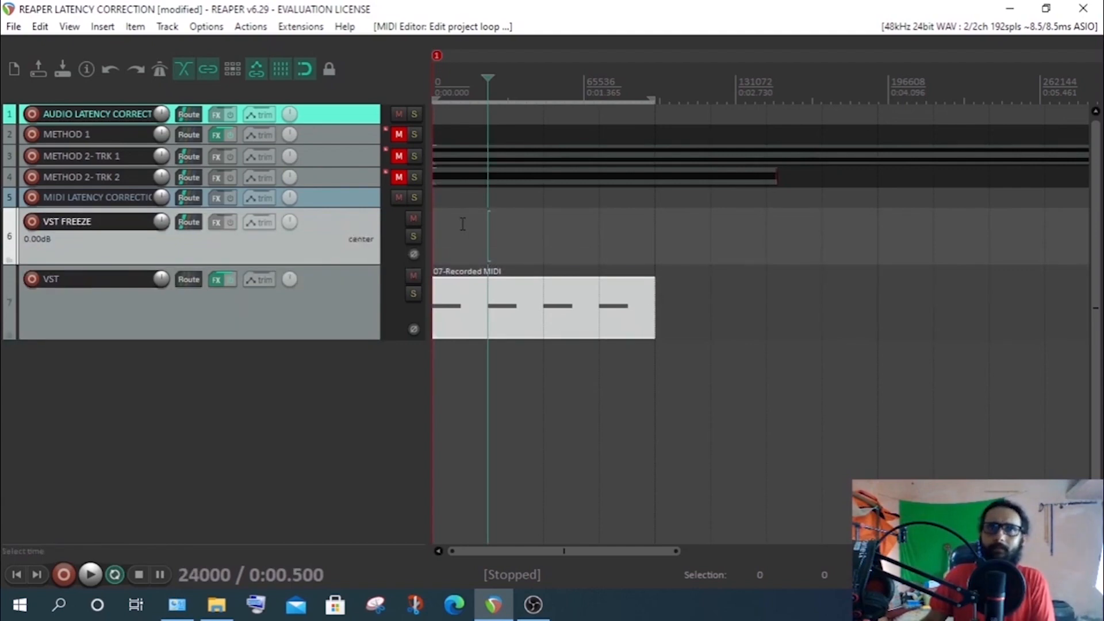
{"action": "left_click", "coordinate": [347, 311]}
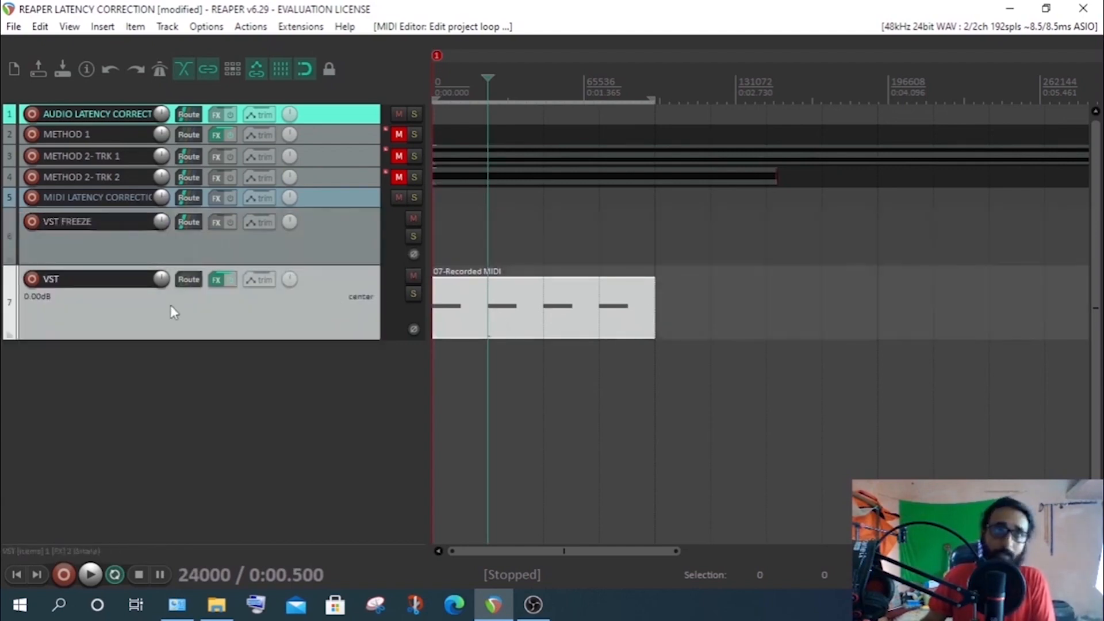
{"action": "left_click", "coordinate": [188, 279]}
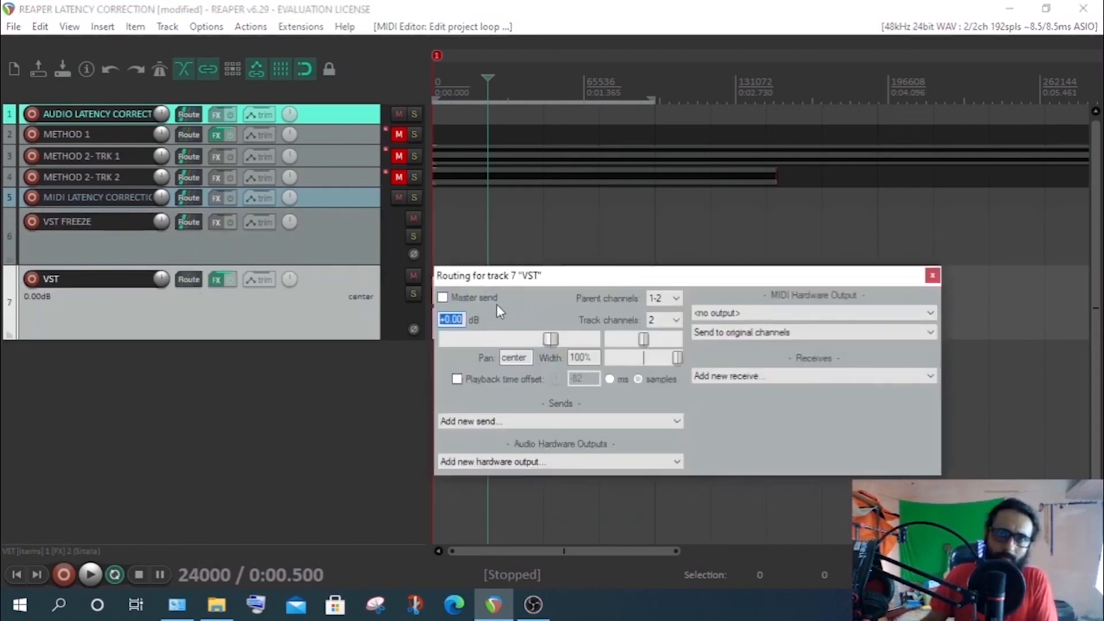
{"action": "left_click", "coordinate": [518, 421]}
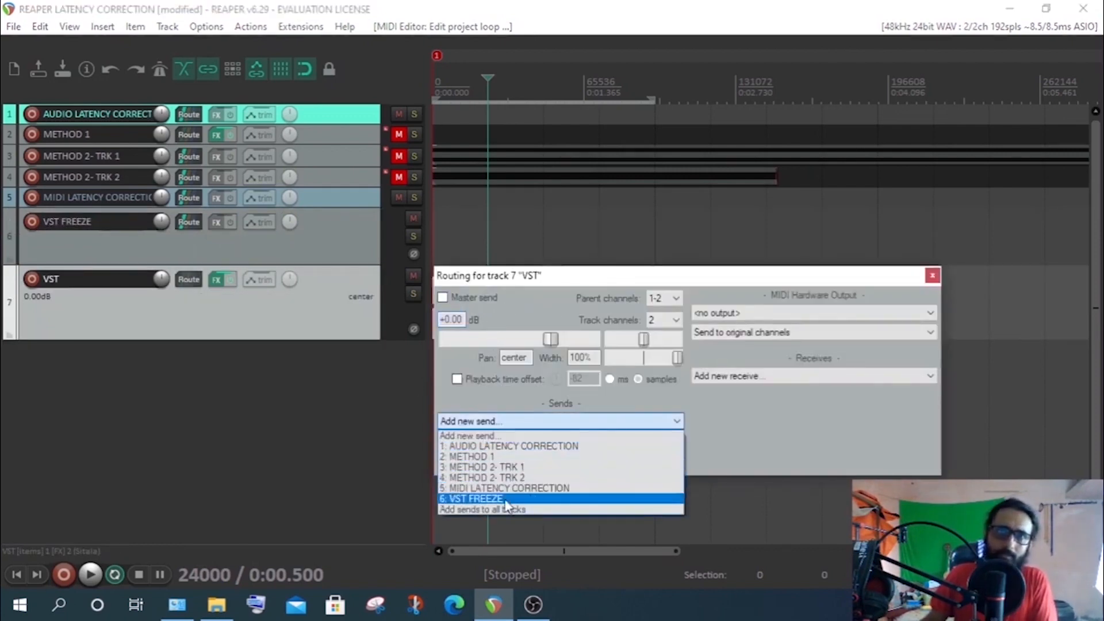
{"action": "left_click", "coordinate": [464, 499]}
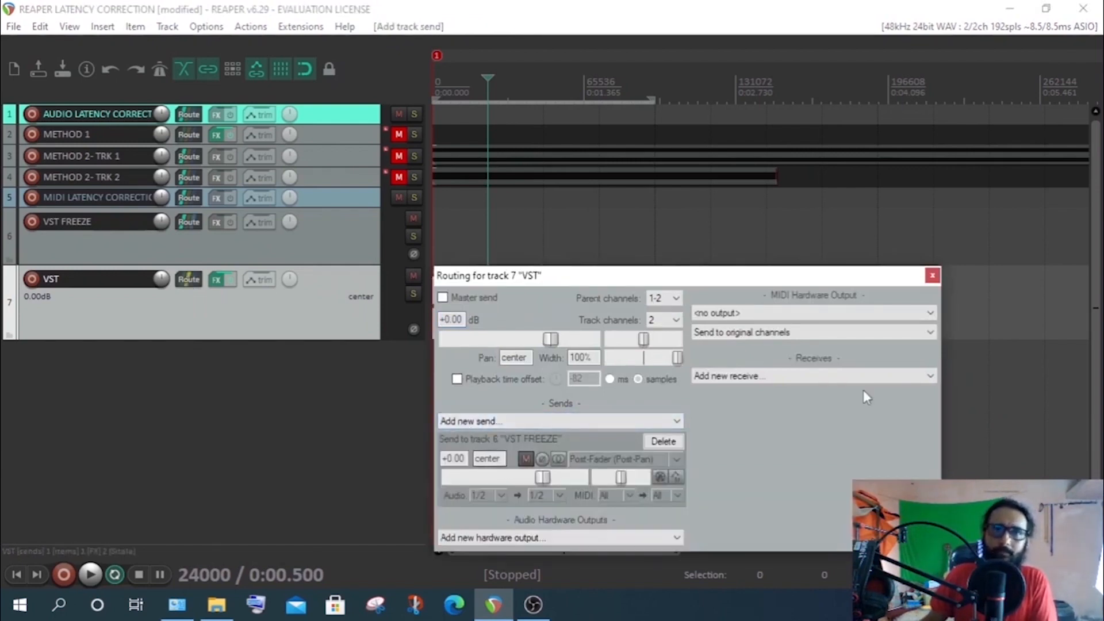
{"action": "left_click", "coordinate": [626, 496]}
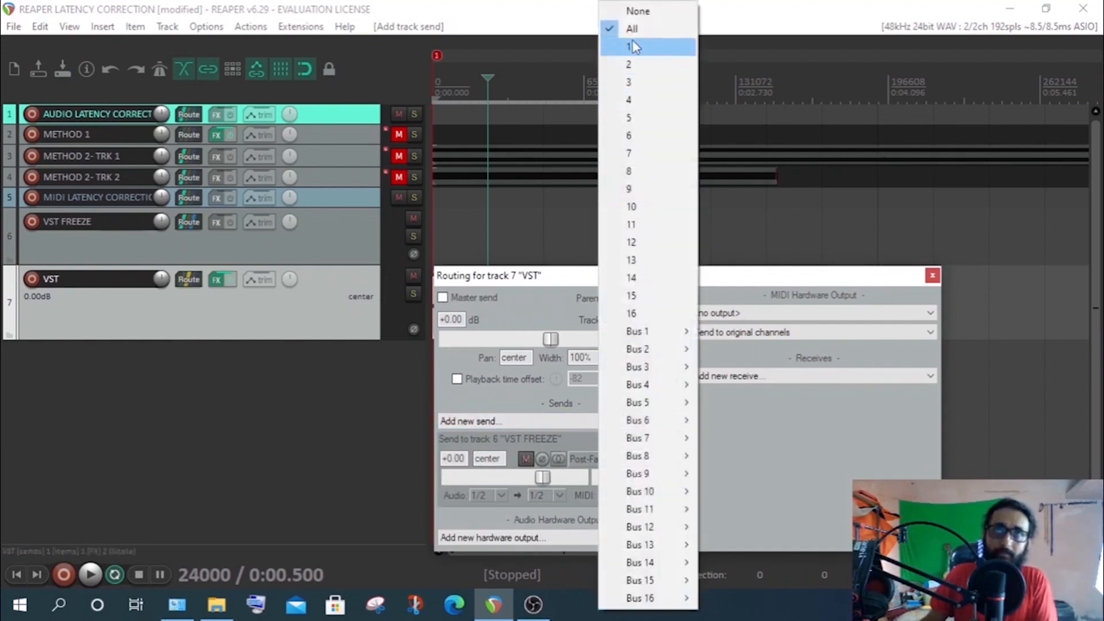
{"action": "left_click", "coordinate": [630, 12]}
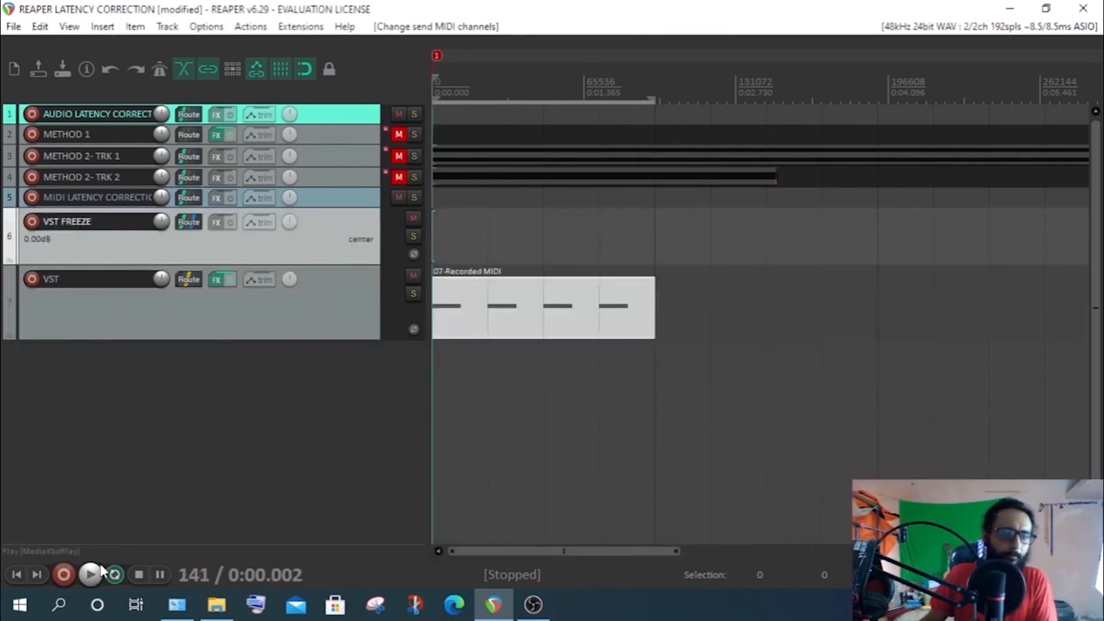
{"action": "left_click", "coordinate": [90, 574]}
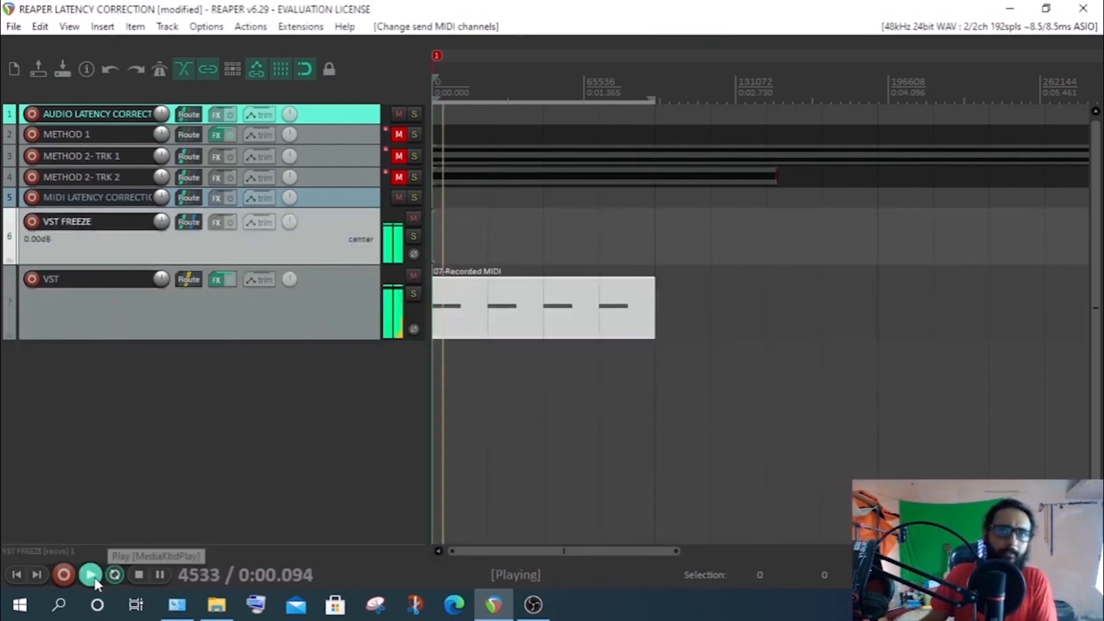
{"action": "left_click", "coordinate": [140, 575]}
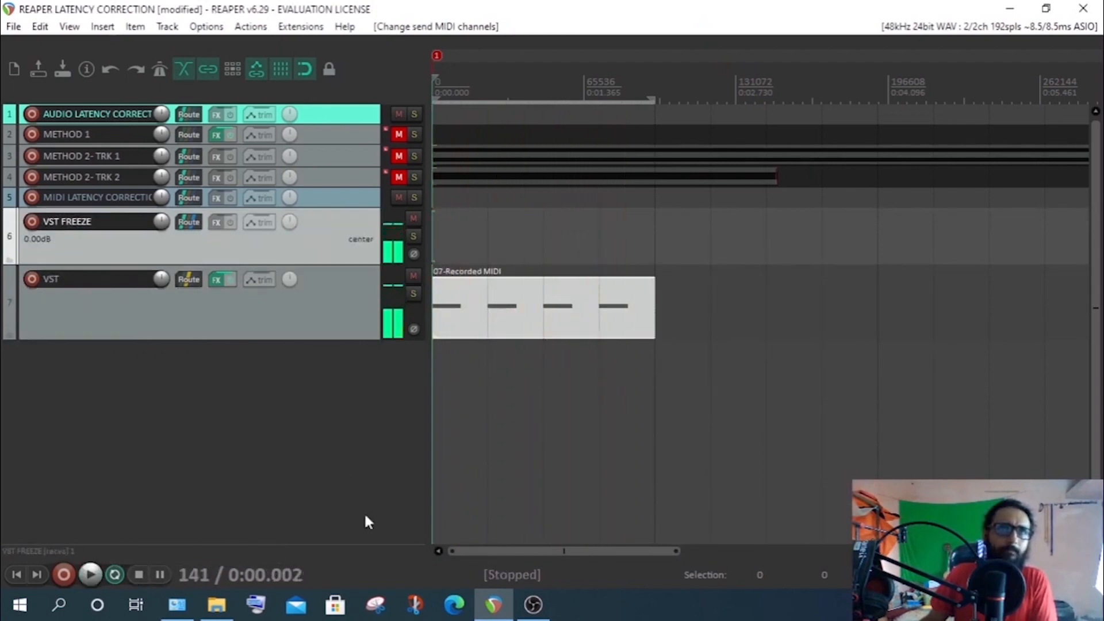
- Remove both markers at the start of the project
{"action": "right_click", "coordinate": [438, 55]}
{"action": "left_click", "coordinate": [468, 86]}
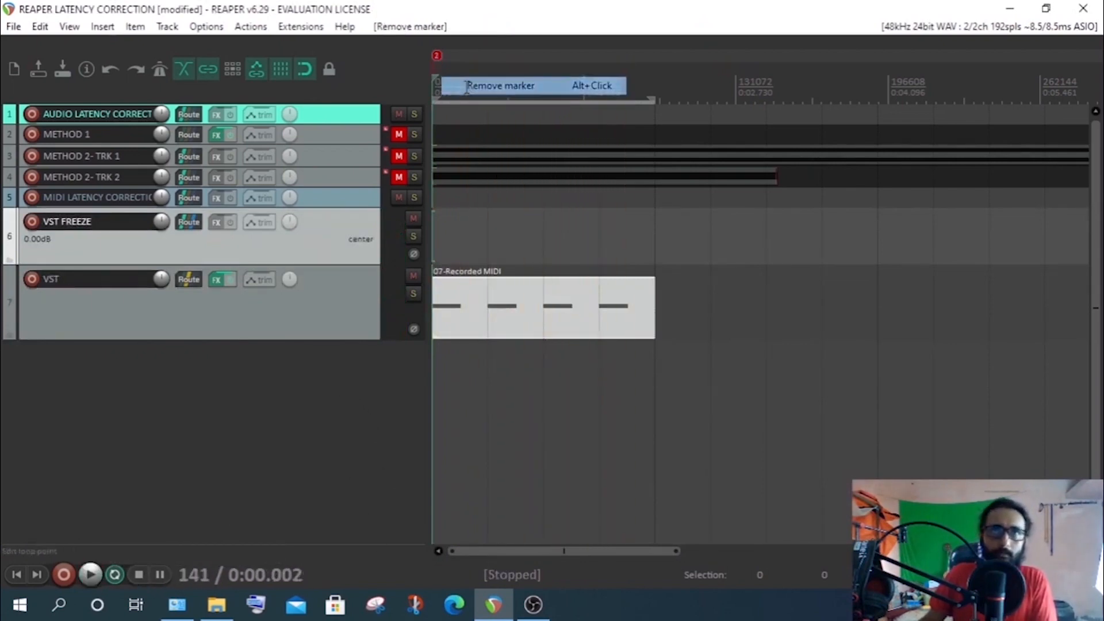
{"action": "right_click", "coordinate": [436, 54]}
{"action": "key", "text": "Escape"}
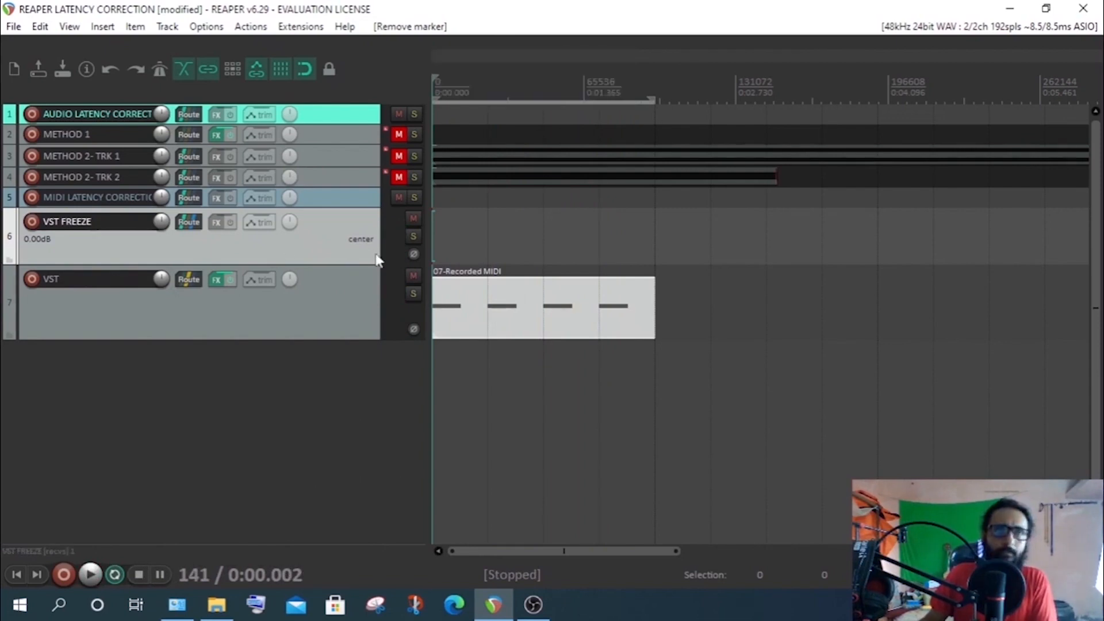
- Freeze the VST FREEZE track and unlock the rendered audio item
{"action": "right_click", "coordinate": [340, 246]}
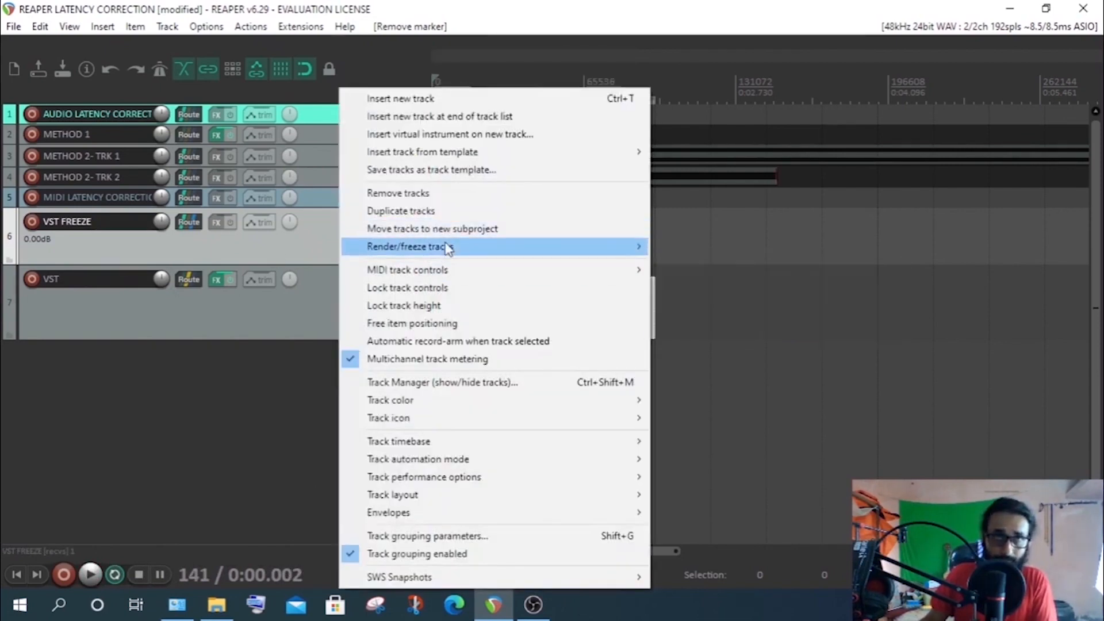
{"action": "mouse_move", "coordinate": [451, 248]}
{"action": "left_click", "coordinate": [717, 333]}
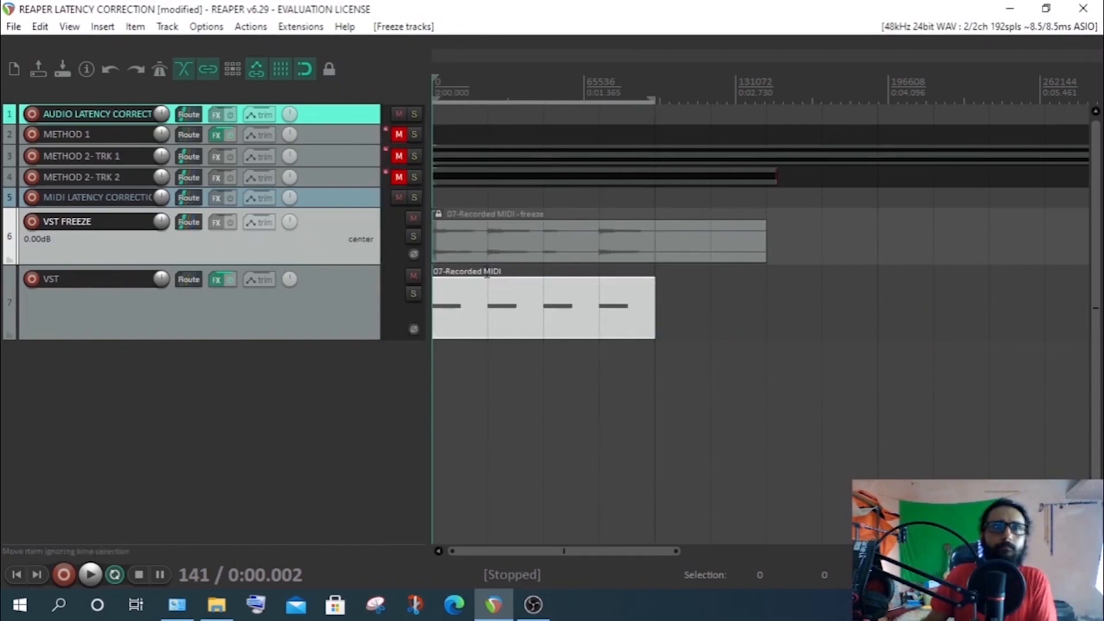
{"action": "left_click", "coordinate": [438, 213]}
- Add a marker at sample 24000, where the second MIDI kick note starts
{"action": "scroll", "coordinate": [552, 198], "scroll_direction": "up", "scroll_amount": 3}
{"action": "scroll", "coordinate": [552, 198], "scroll_direction": "up", "scroll_amount": 8}
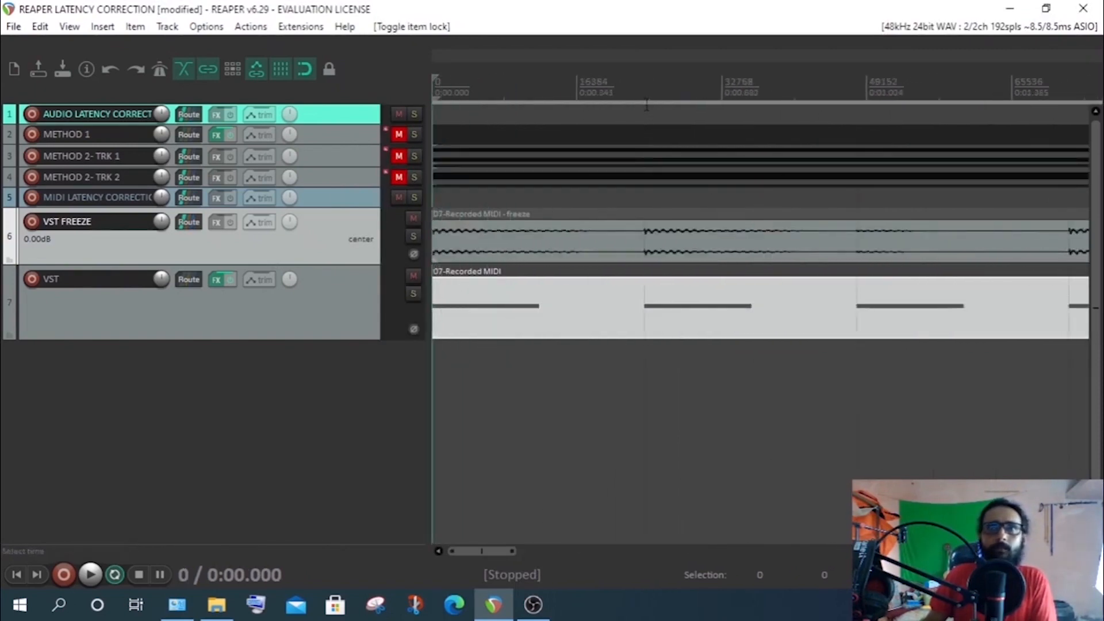
{"action": "left_click", "coordinate": [645, 101]}
{"action": "scroll", "coordinate": [682, 133], "scroll_direction": "up", "scroll_amount": 4}
{"action": "scroll", "coordinate": [682, 132], "scroll_direction": "up", "scroll_amount": 8}
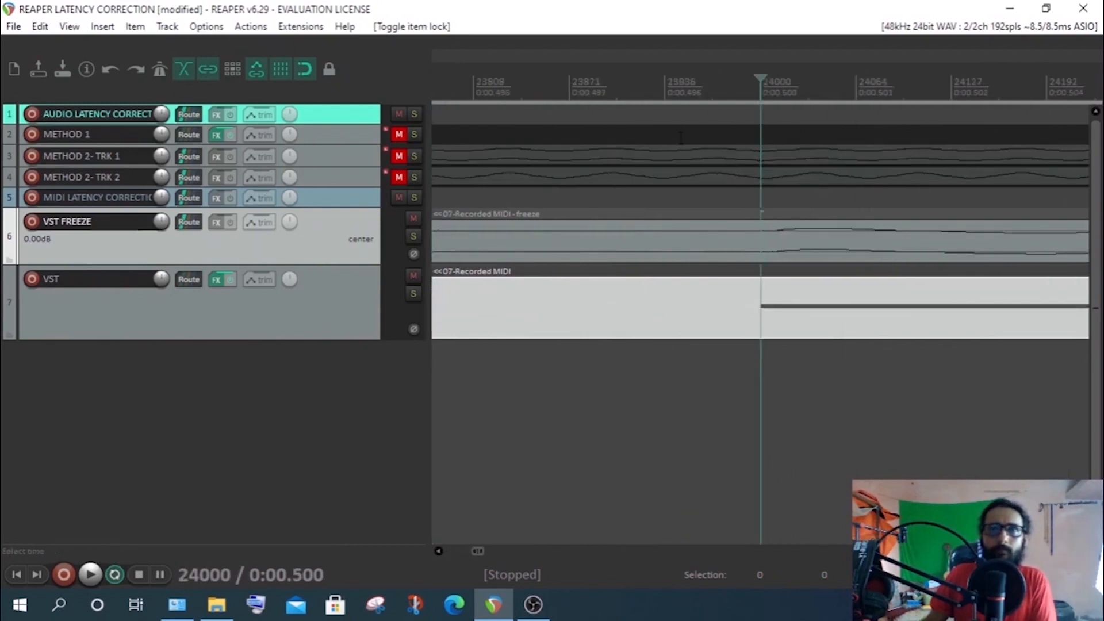
{"action": "left_click", "coordinate": [769, 315]}
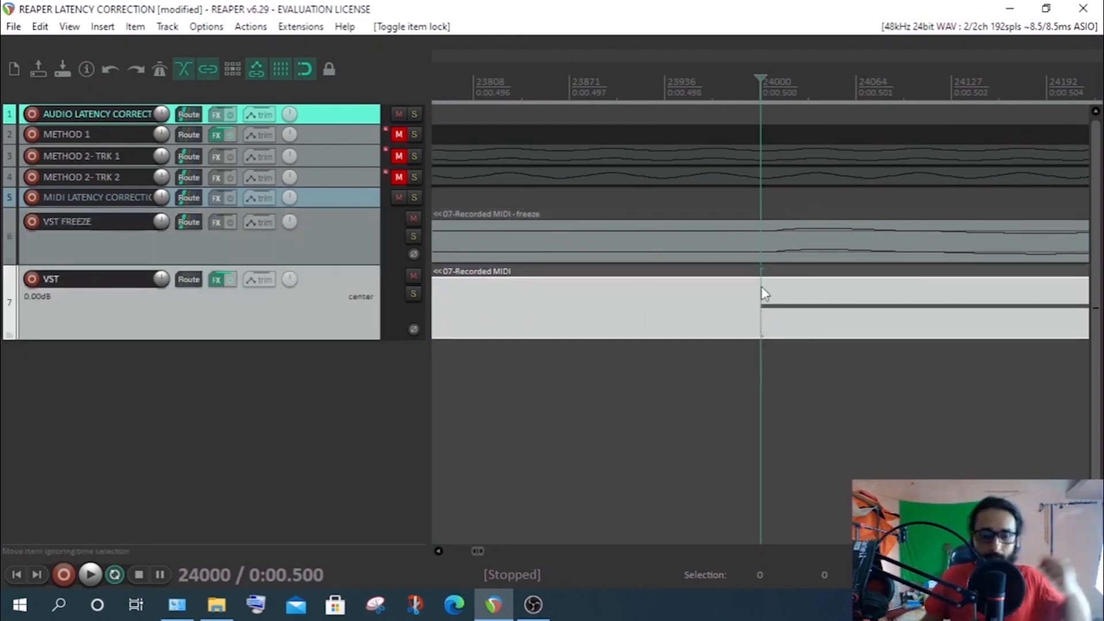
{"action": "key", "text": "m"}
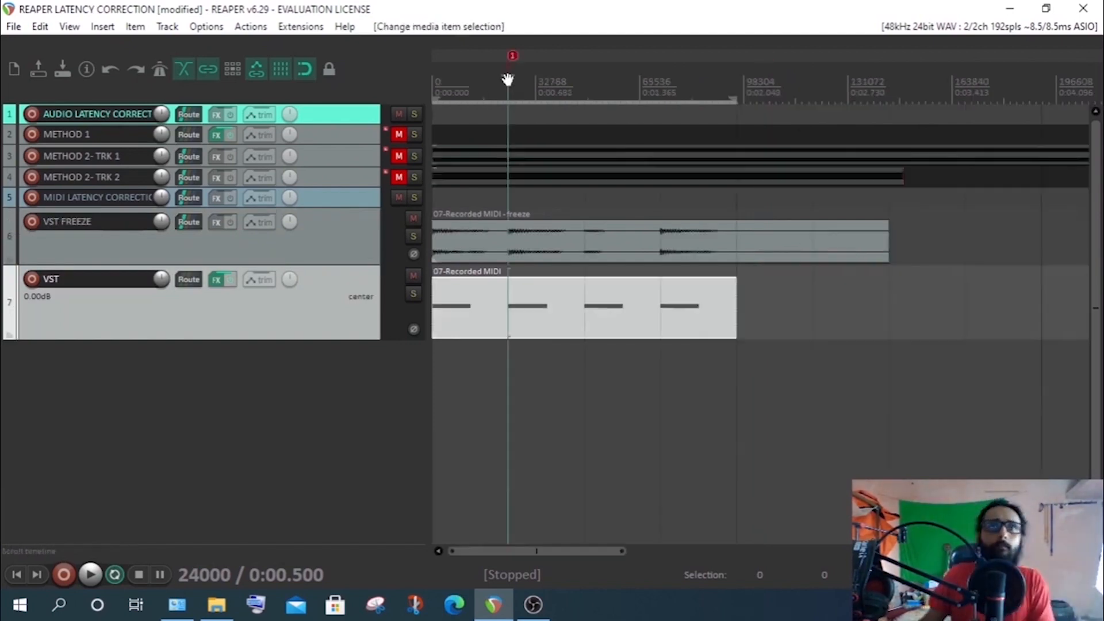
- Select the frozen audio item and add a second marker at sample 24012, where the second kick's waveform begins
{"action": "left_click_drag", "start_coordinate": [508, 79], "coordinate": [475, 87]}
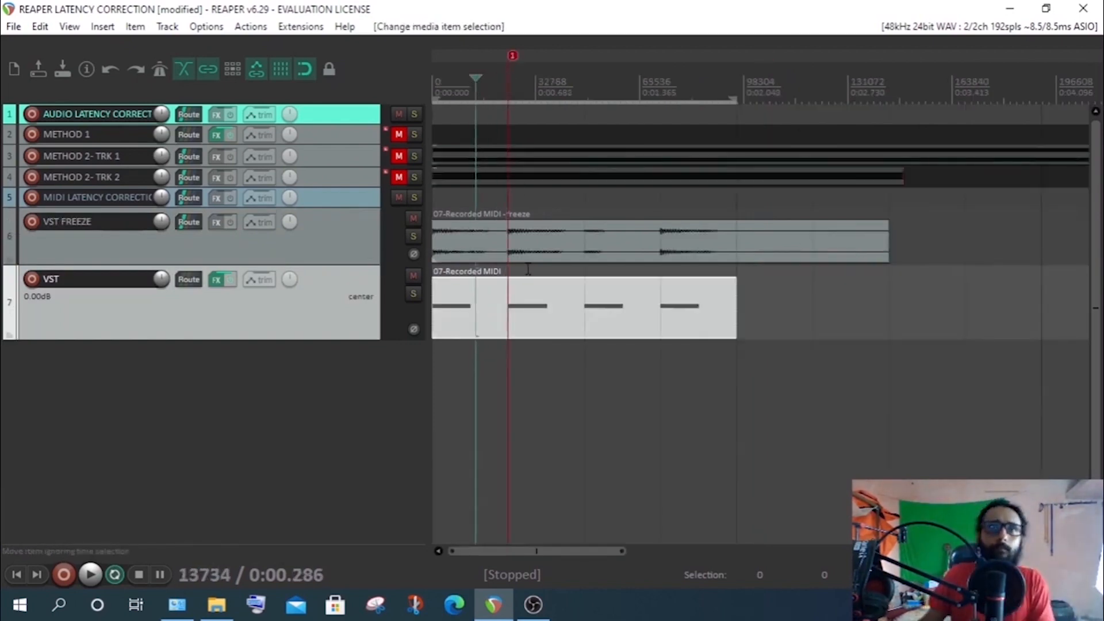
{"action": "scroll", "coordinate": [513, 315], "scroll_direction": "up", "scroll_amount": 2}
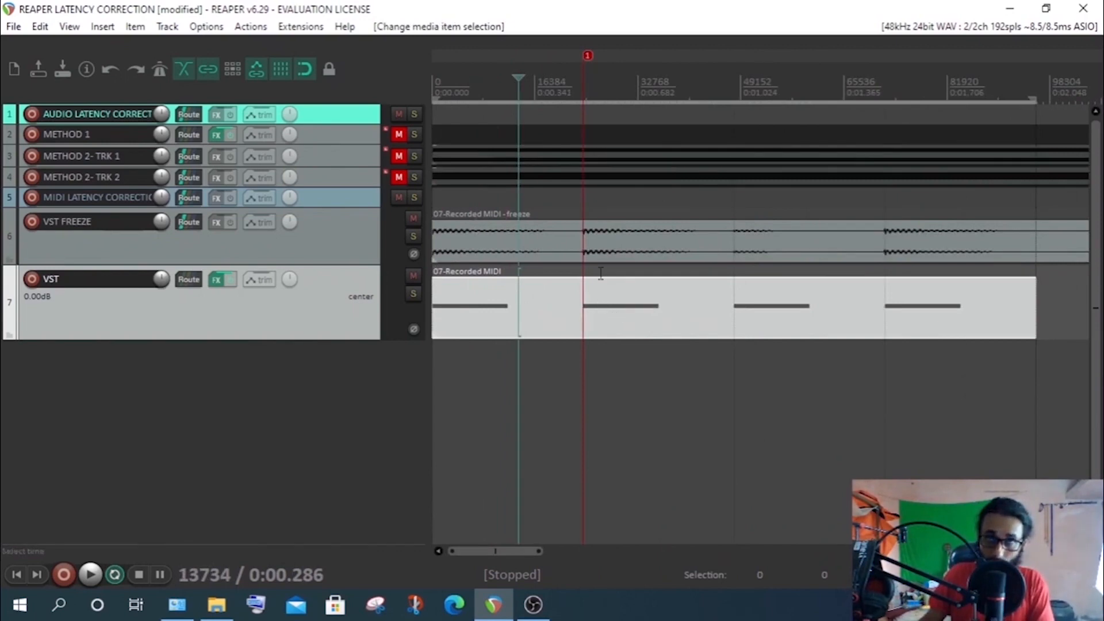
{"action": "left_click", "coordinate": [556, 241]}
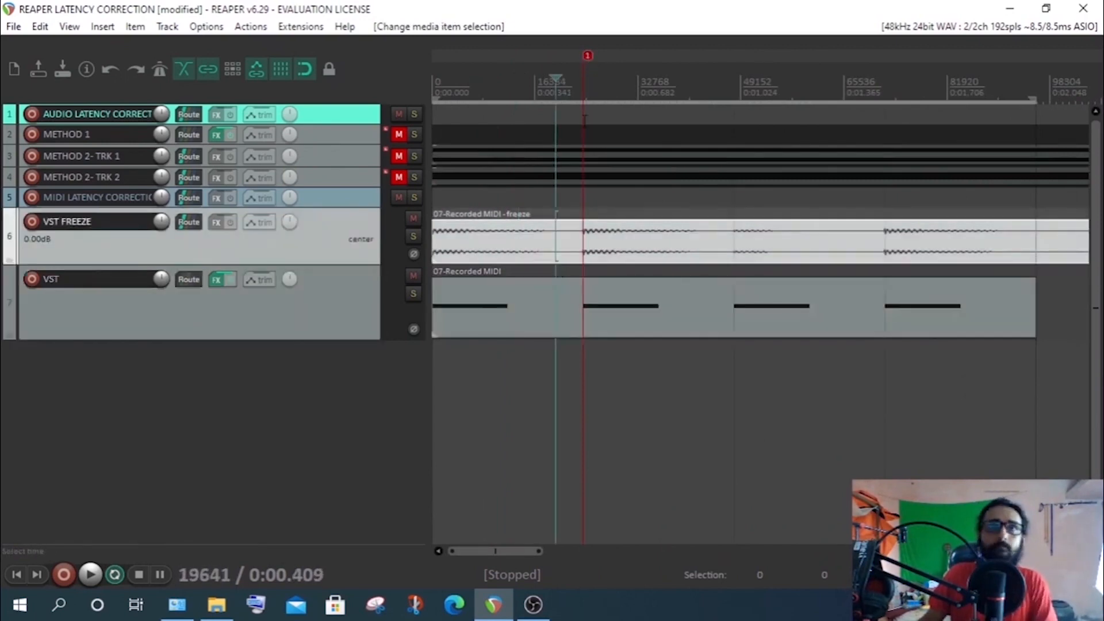
{"action": "key", "text": "Home"}
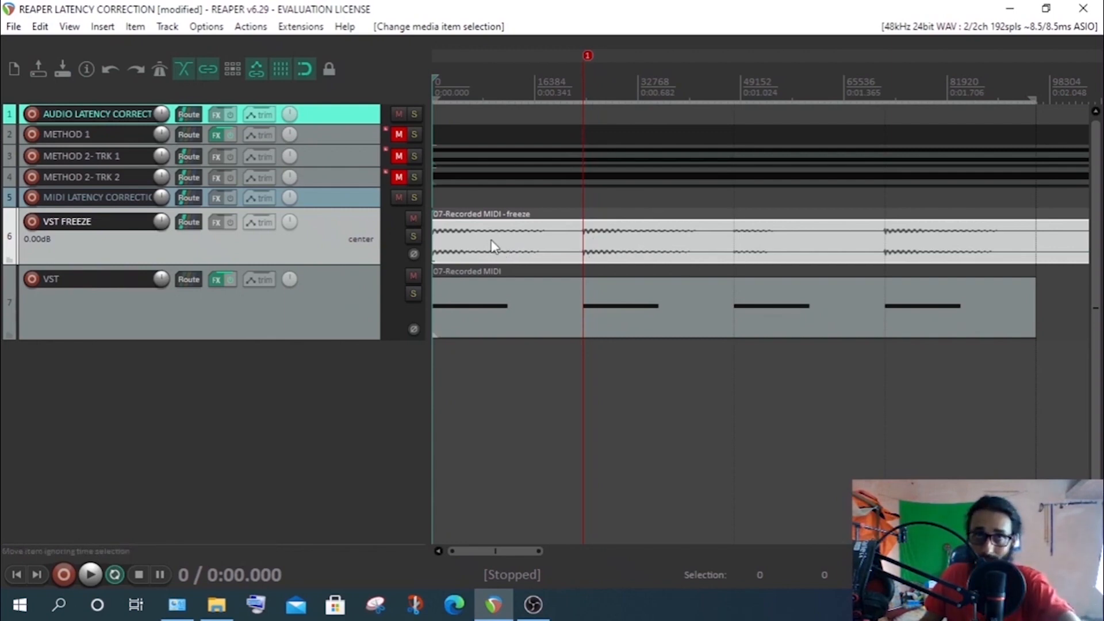
{"action": "left_click", "coordinate": [601, 397]}
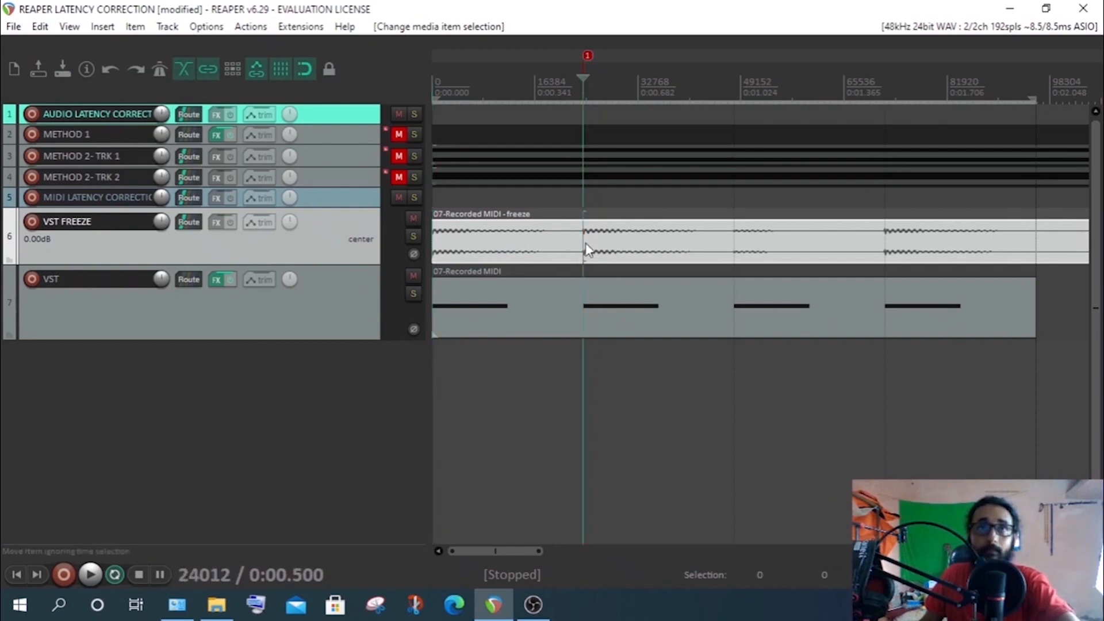
{"action": "scroll", "coordinate": [699, 231], "scroll_direction": "up", "scroll_amount": 2}
{"action": "scroll", "coordinate": [699, 232], "scroll_direction": "up", "scroll_amount": 15}
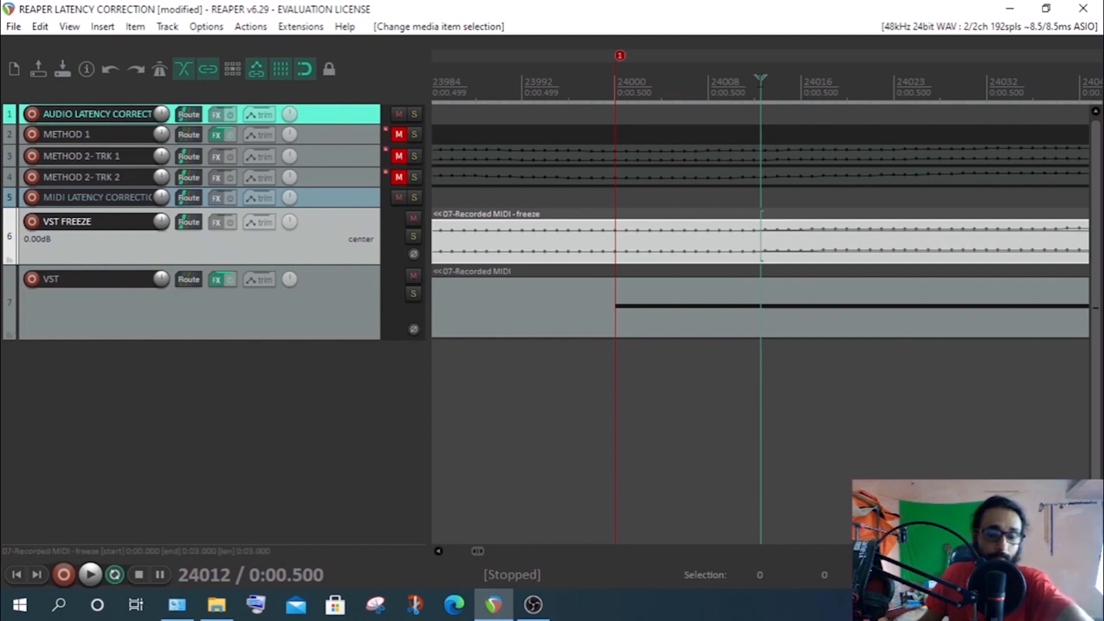
{"action": "key", "text": "m"}
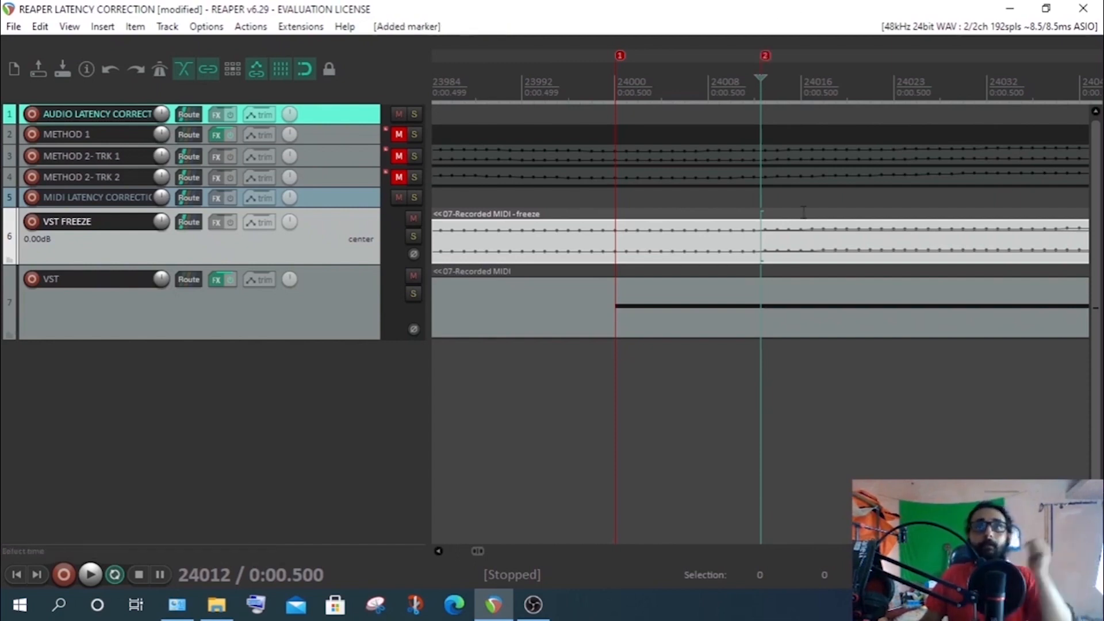
- Set the time selection between markers 1 and 2 and compare the MIDI note's start with the frozen audio's onset
{"action": "scroll", "coordinate": [782, 263], "scroll_direction": "down", "scroll_amount": 3}
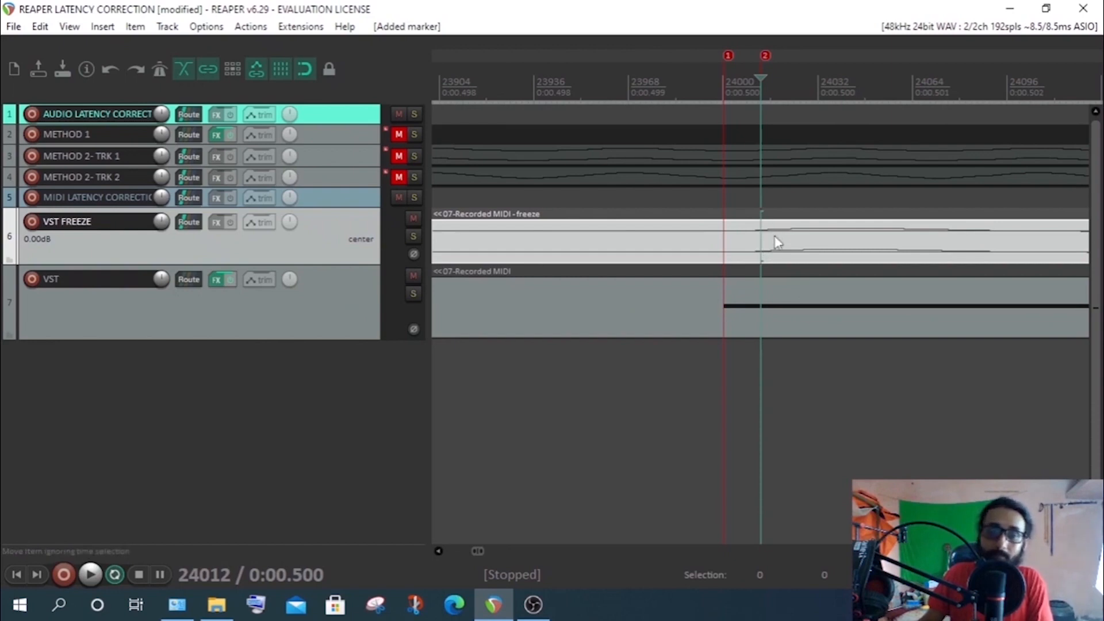
{"action": "left_click", "coordinate": [742, 103]}
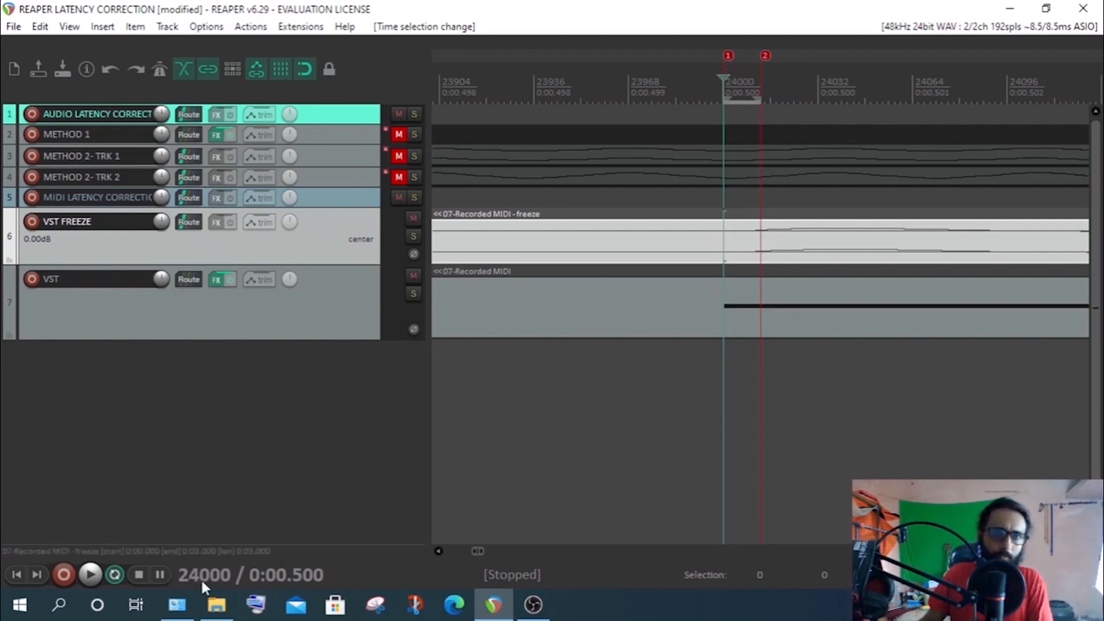
{"action": "left_click", "coordinate": [765, 54]}
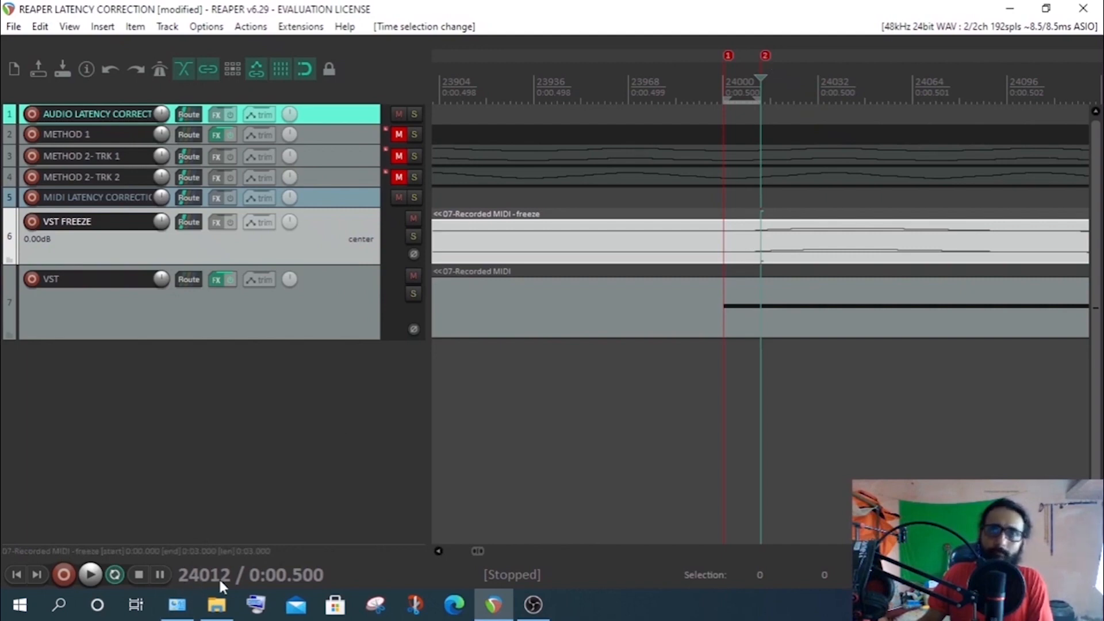
{"action": "left_click", "coordinate": [739, 75]}
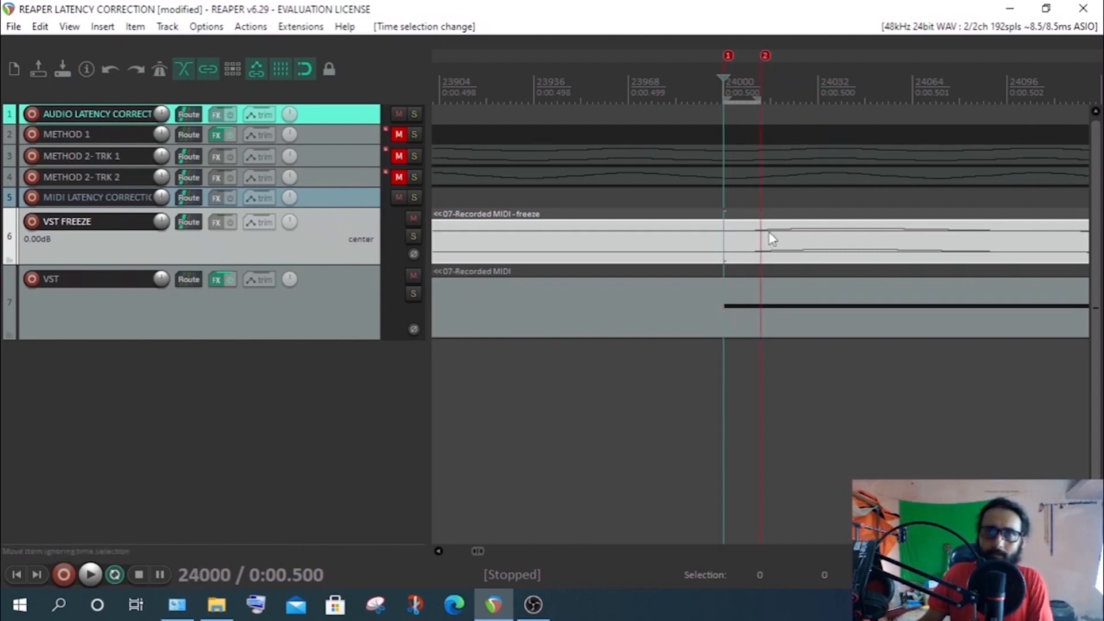
{"action": "left_click", "coordinate": [765, 54]}
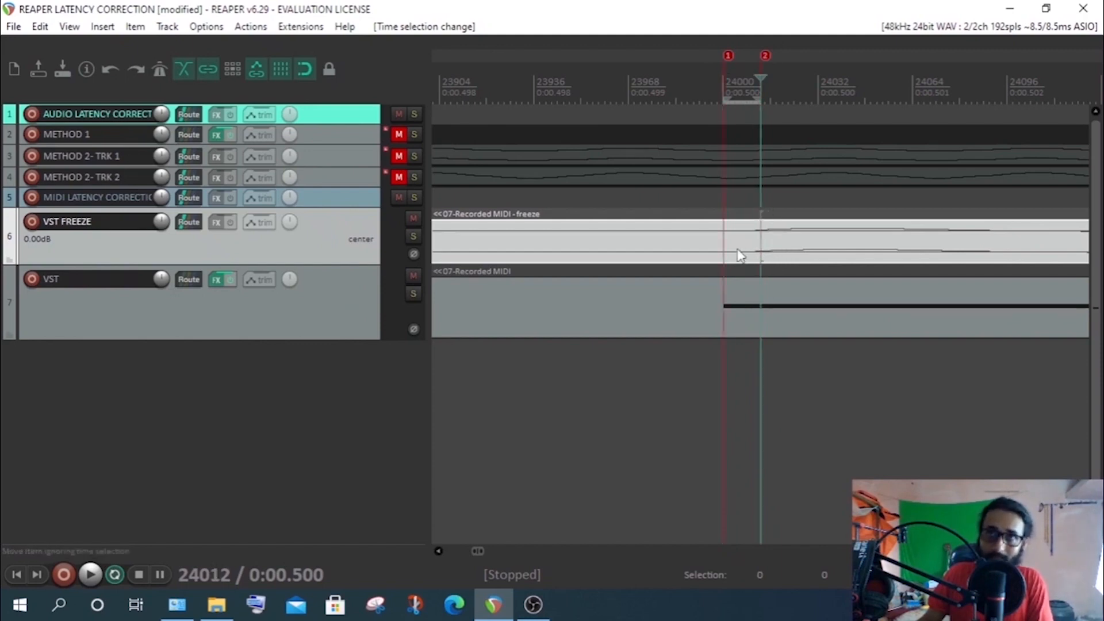
{"action": "left_click", "coordinate": [731, 316]}
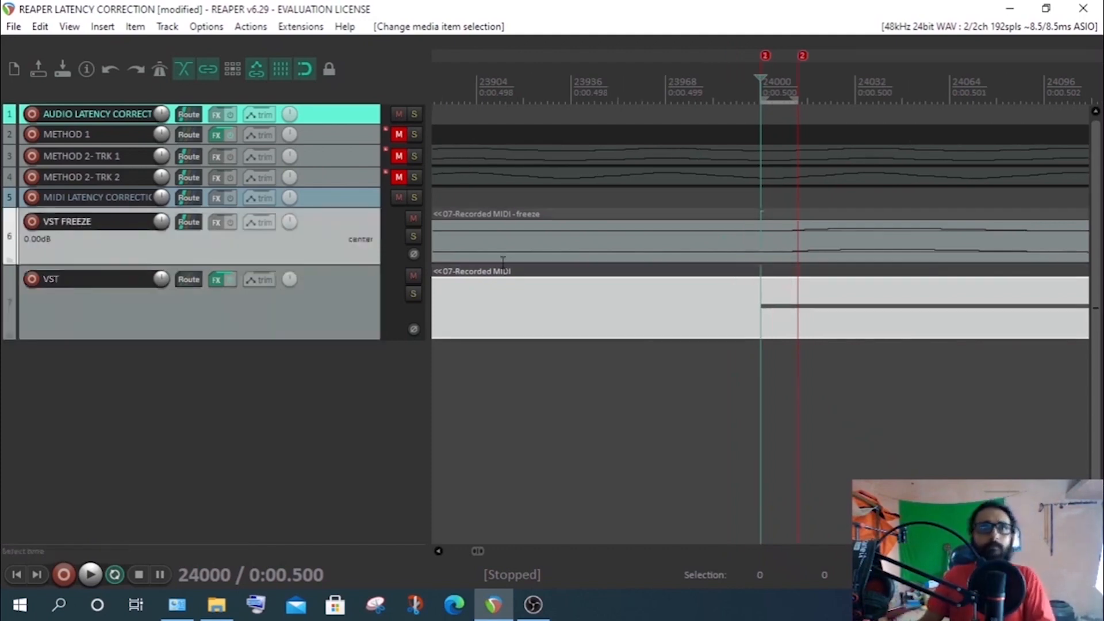
{"action": "left_click", "coordinate": [540, 234]}
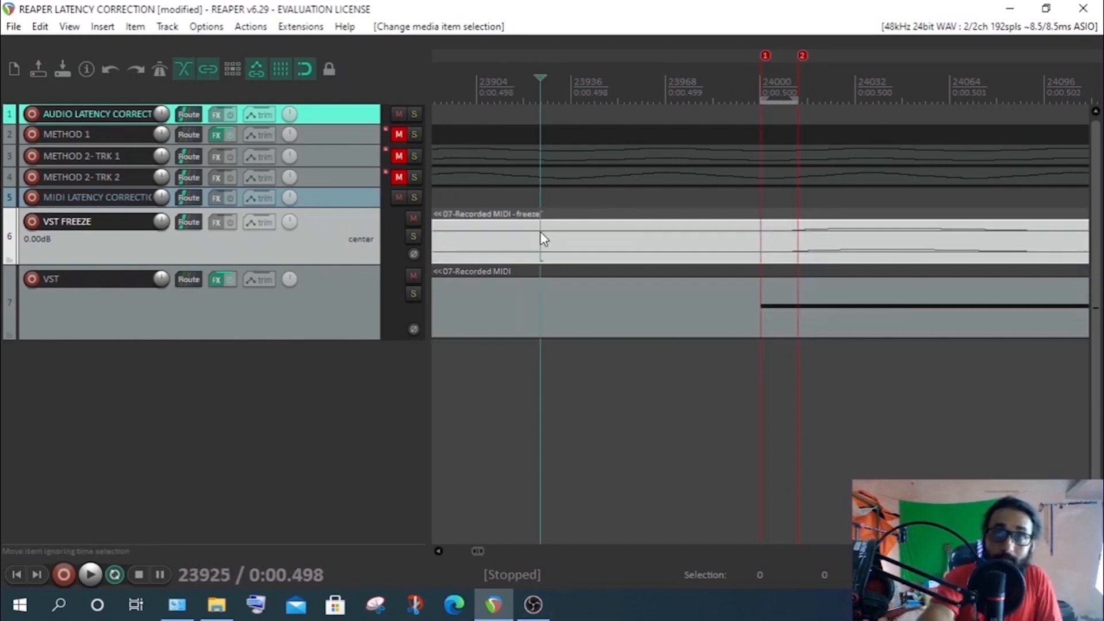
- Delete the frozen audio item and add a send from the VST track to VST FREEZE with its MIDI channels set to None
{"action": "key", "text": "Delete"}
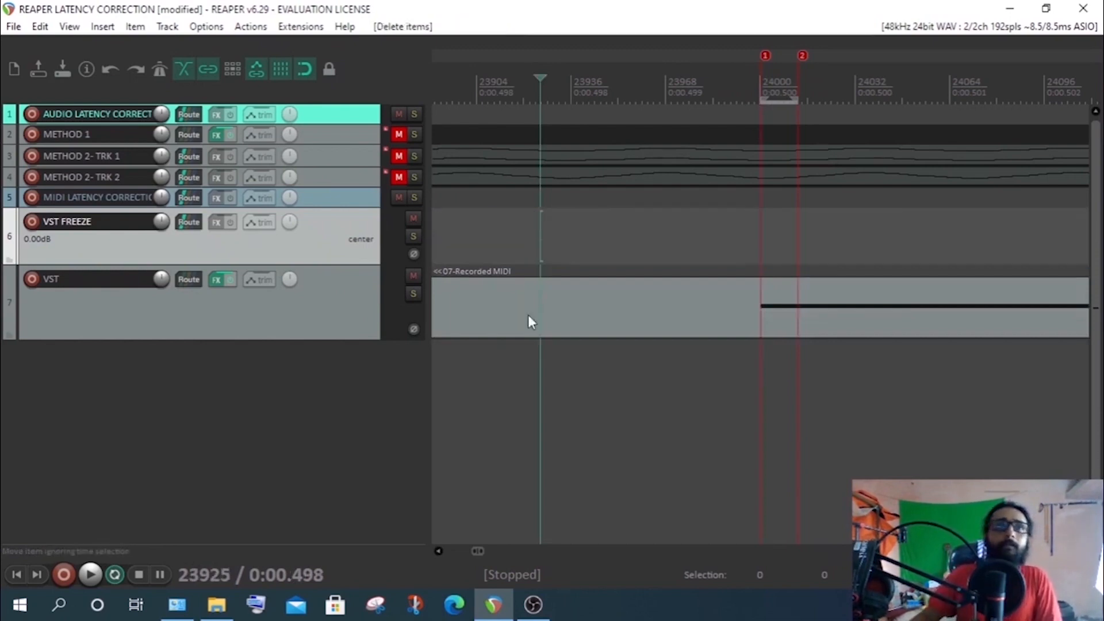
{"action": "left_click", "coordinate": [313, 312]}
{"action": "left_click", "coordinate": [184, 281]}
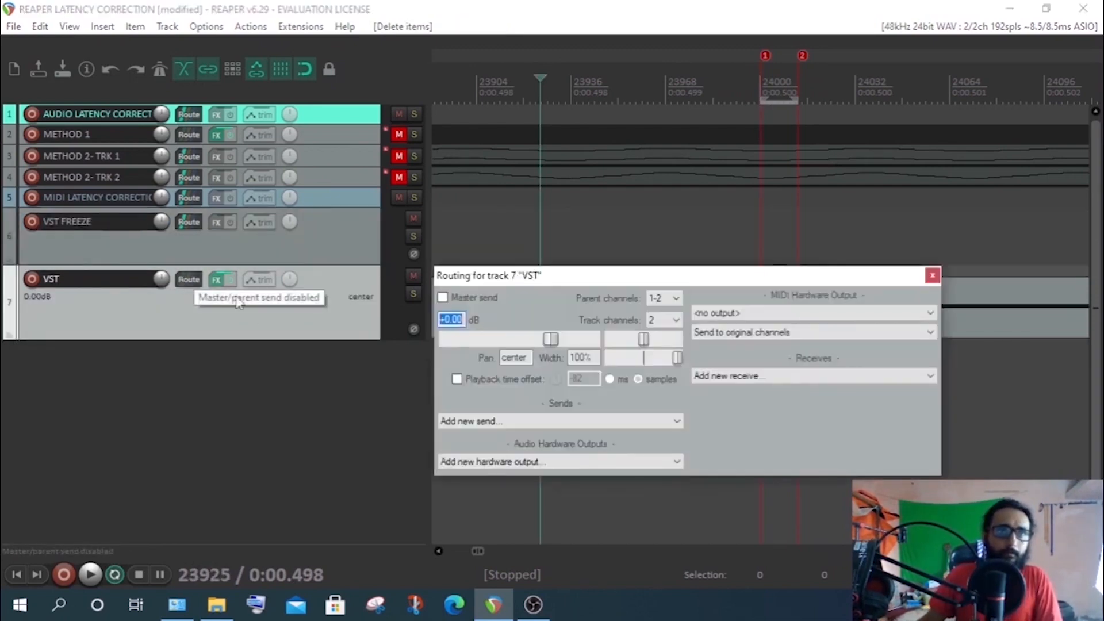
{"action": "left_click", "coordinate": [553, 422]}
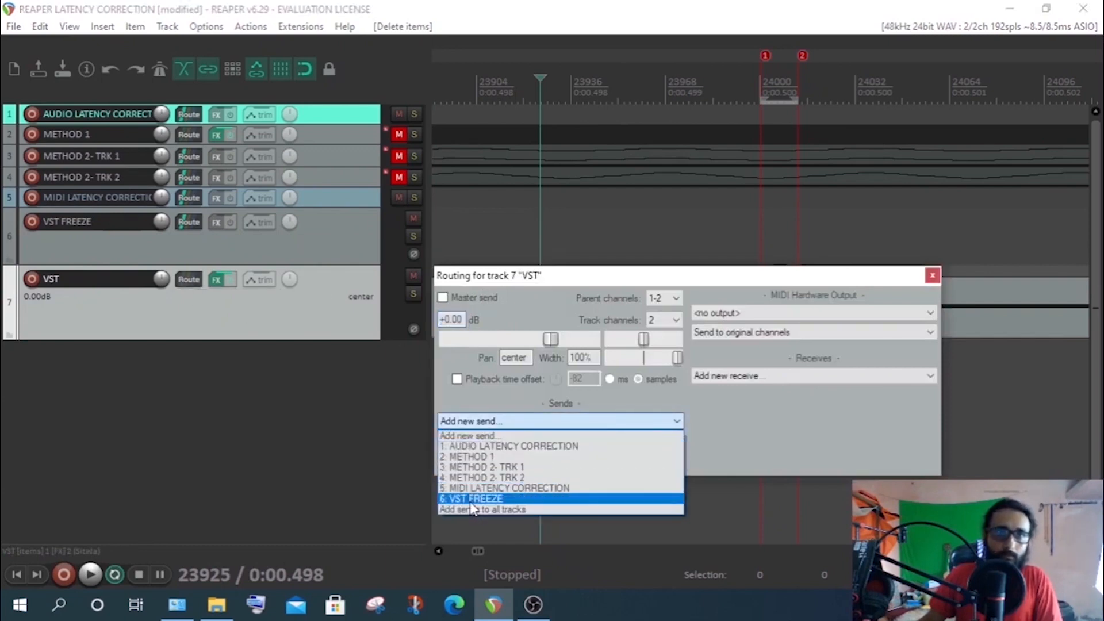
{"action": "left_click", "coordinate": [499, 500]}
{"action": "left_click", "coordinate": [630, 496]}
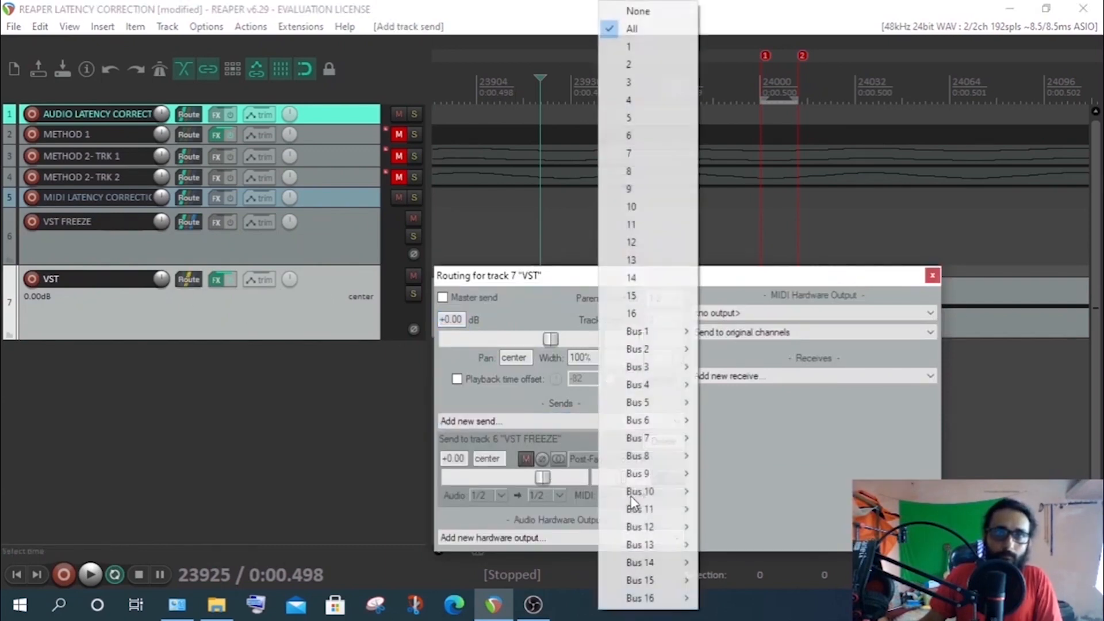
{"action": "left_click", "coordinate": [637, 11]}
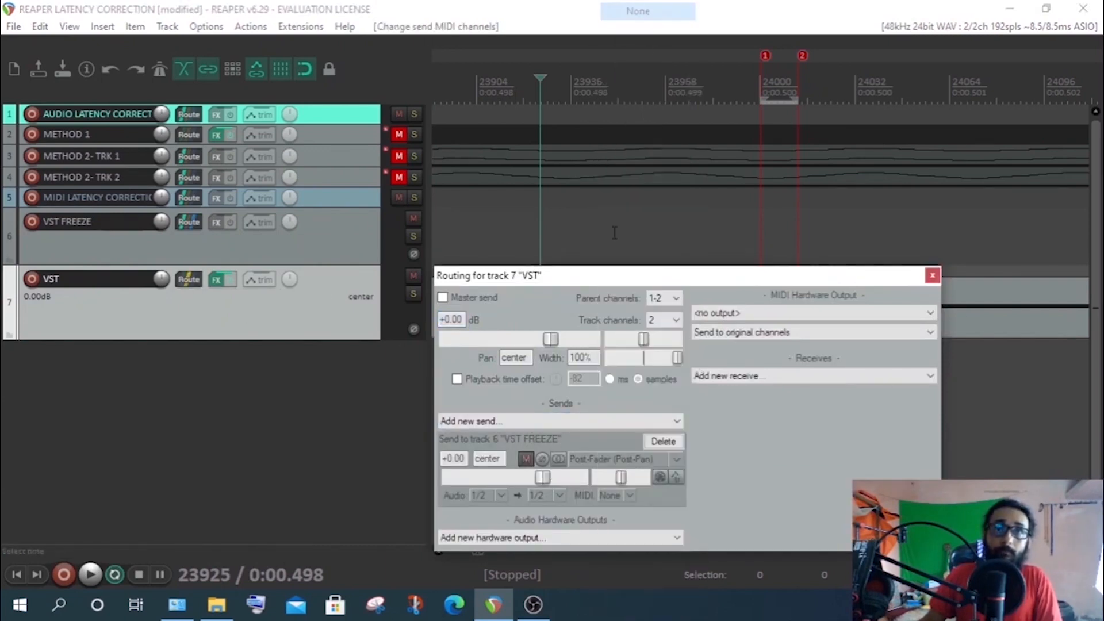
- Enable the VST track's playback time offset and set it to -12 samples
{"action": "left_click", "coordinate": [458, 379]}
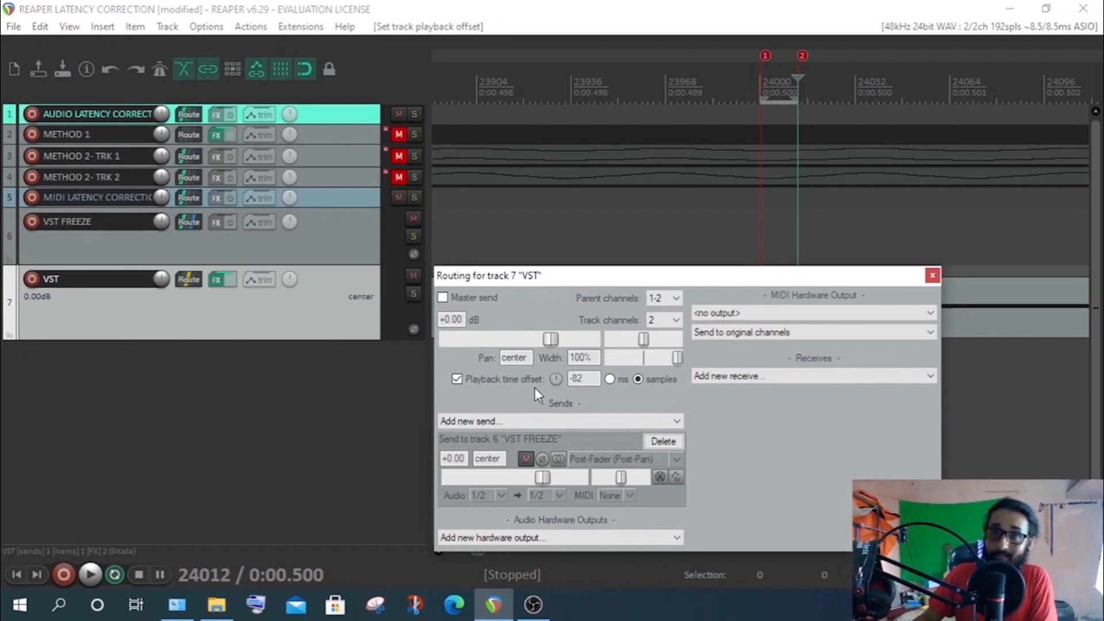
{"action": "double_click", "coordinate": [588, 381]}
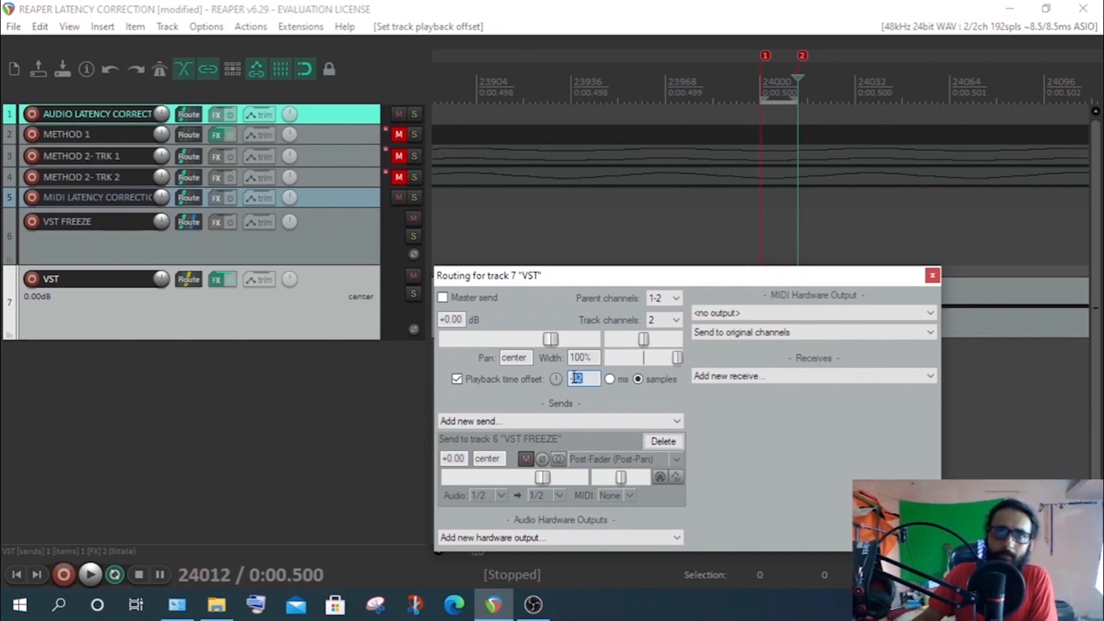
{"action": "type", "text": "-12"}
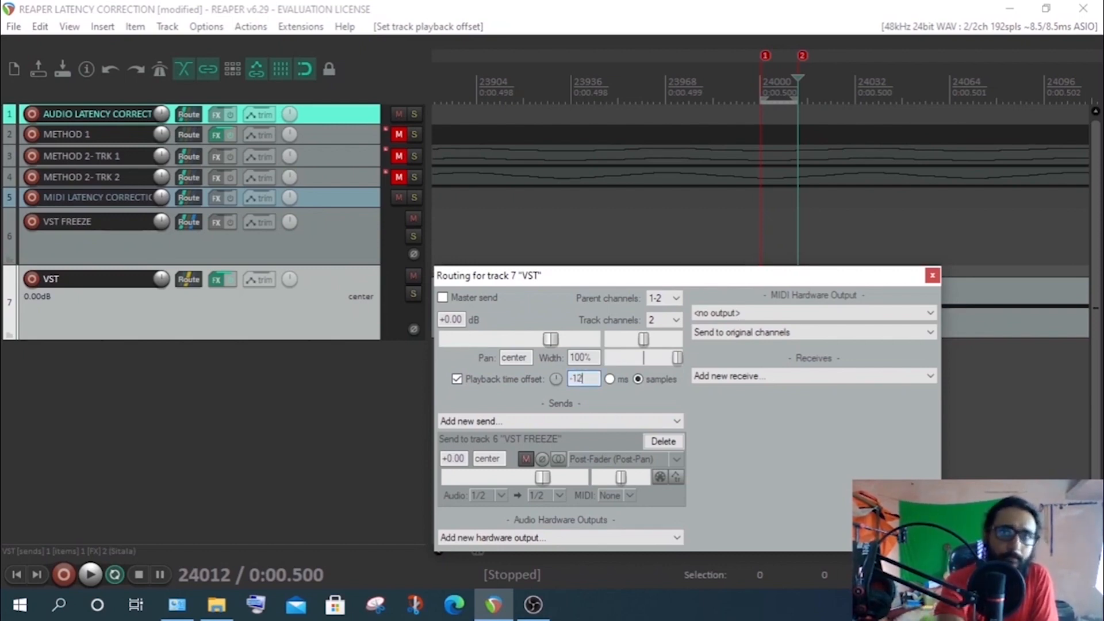
{"action": "key", "text": "Return"}
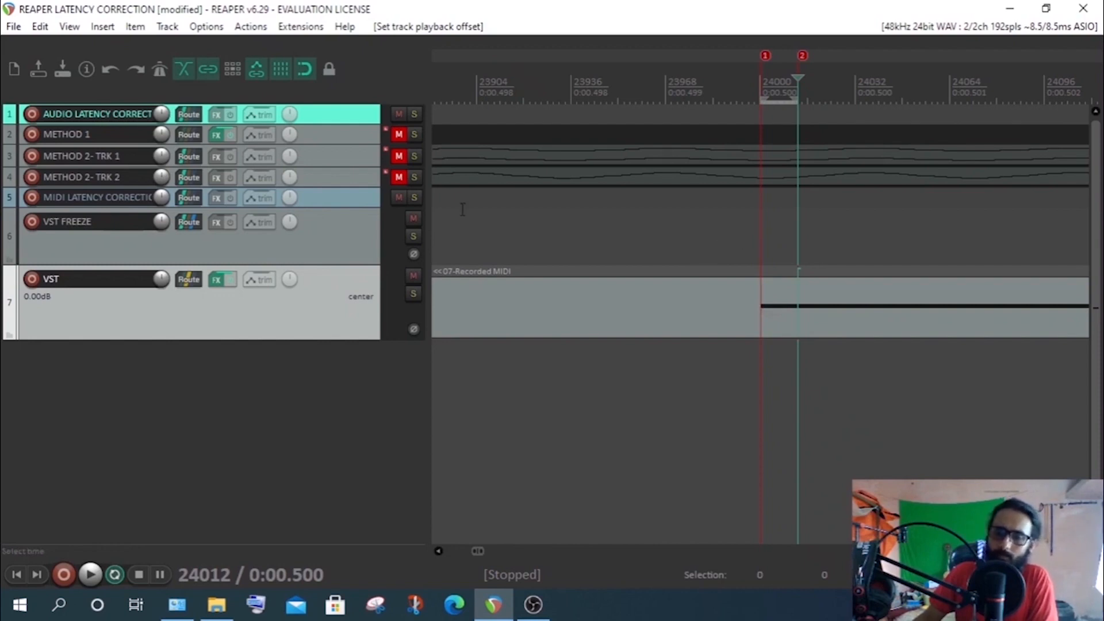
- Freeze the VST FREEZE track again and unlock the newly rendered audio item
{"action": "right_click", "coordinate": [340, 236]}
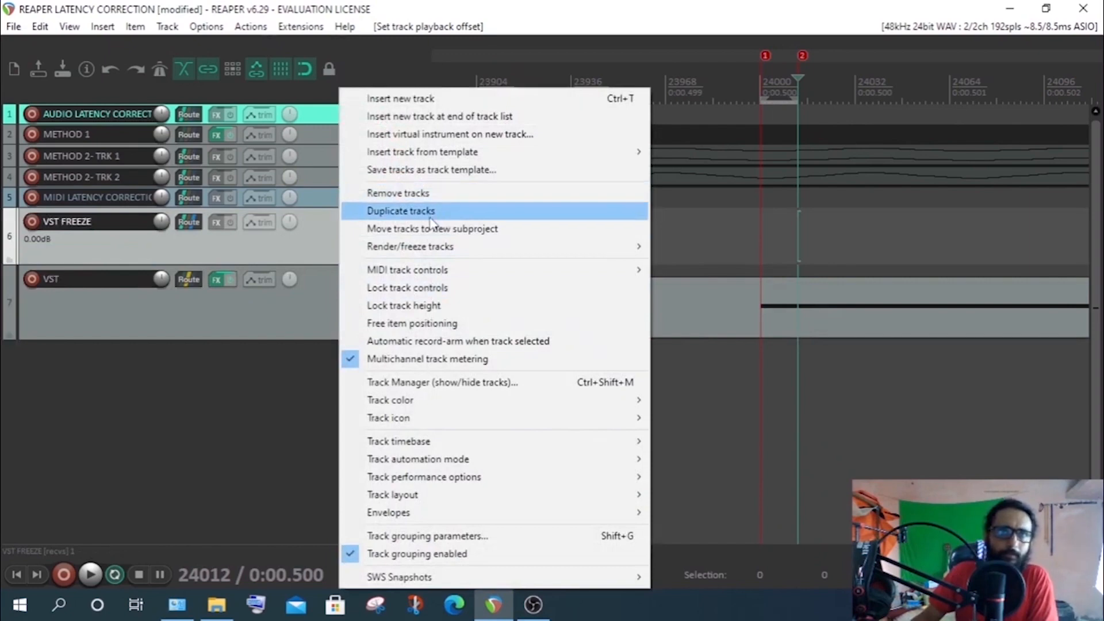
{"action": "mouse_move", "coordinate": [427, 246]}
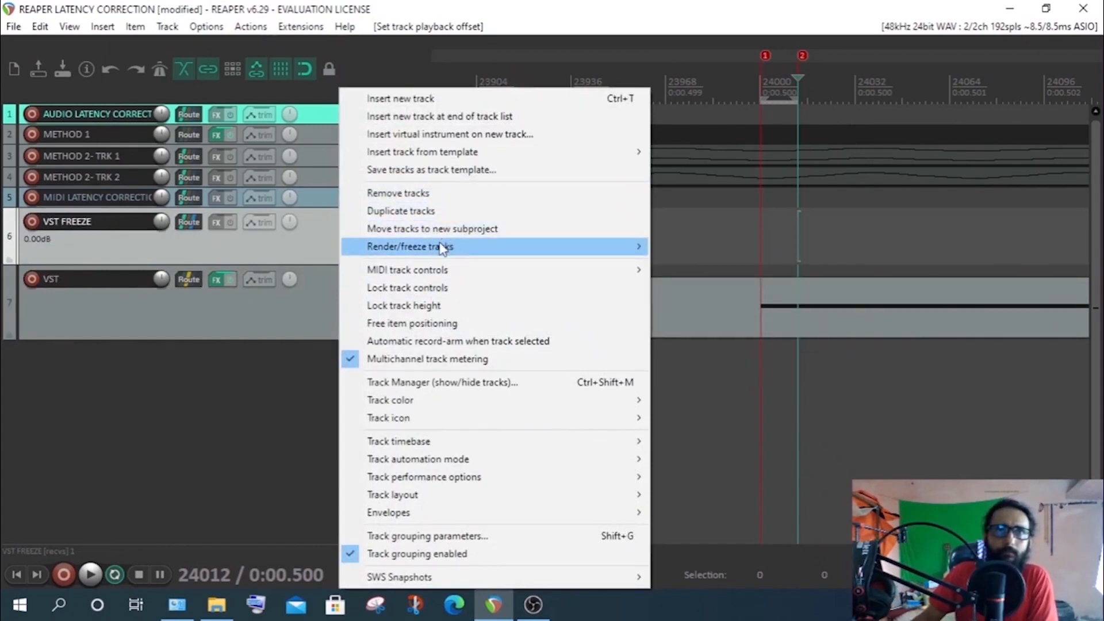
{"action": "left_click", "coordinate": [729, 324]}
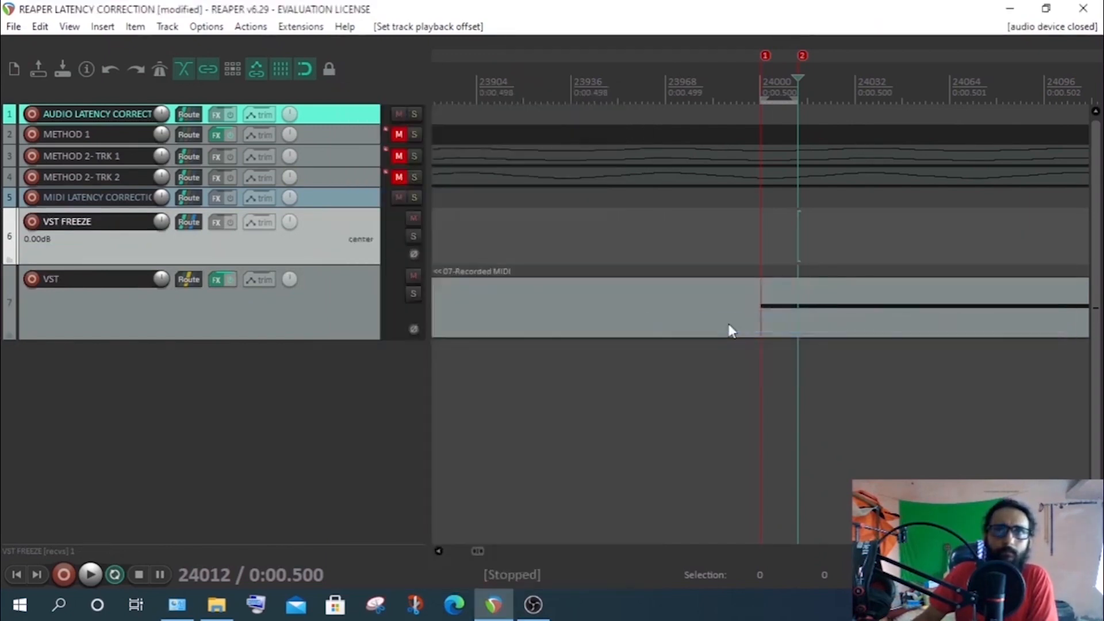
{"action": "scroll", "coordinate": [890, 286], "scroll_direction": "up", "scroll_amount": 2}
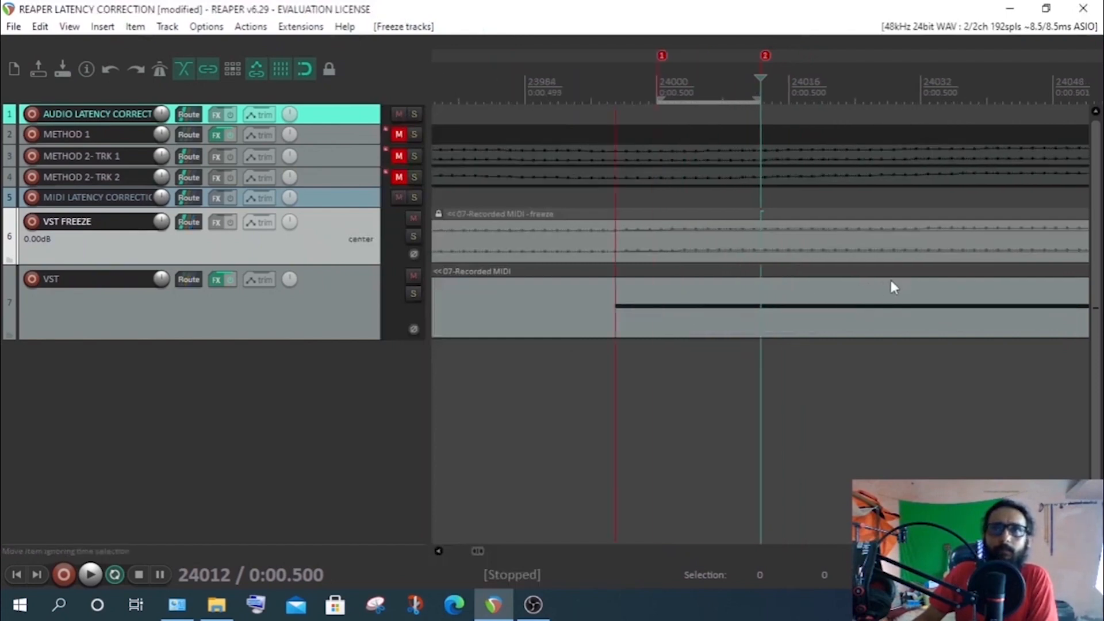
{"action": "scroll", "coordinate": [889, 278], "scroll_direction": "down", "scroll_amount": 1}
{"action": "left_click", "coordinate": [439, 213]}
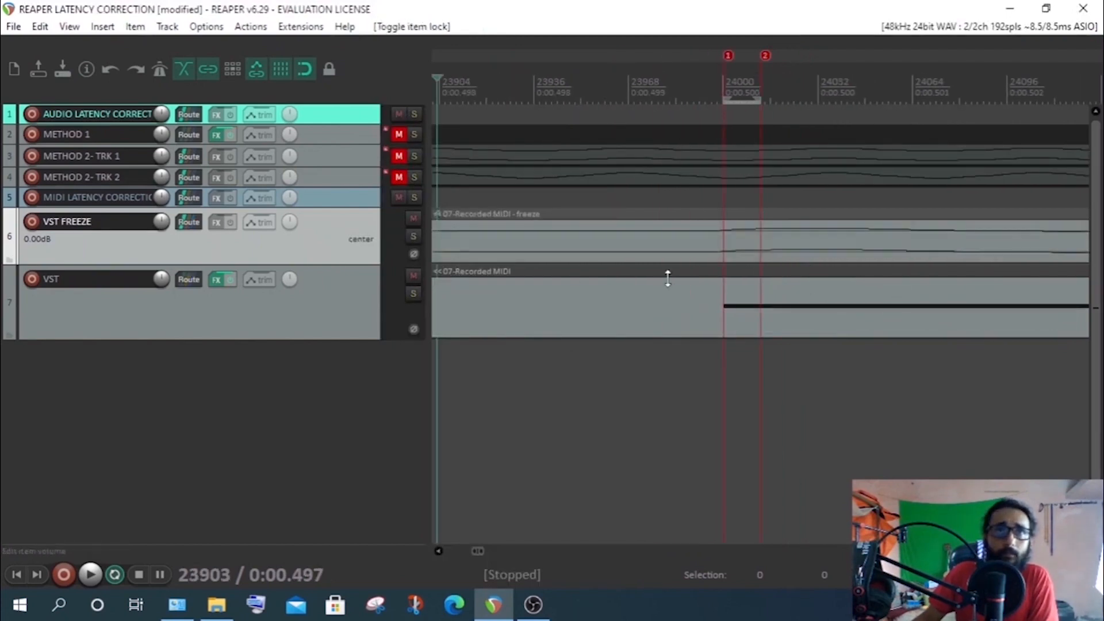
- Compare the new frozen audio's onset with the MIDI note's start at marker 1, and review the VST track's playback offset
{"action": "left_click", "coordinate": [474, 74]}
{"action": "left_click", "coordinate": [757, 244]}
{"action": "left_click", "coordinate": [688, 314]}
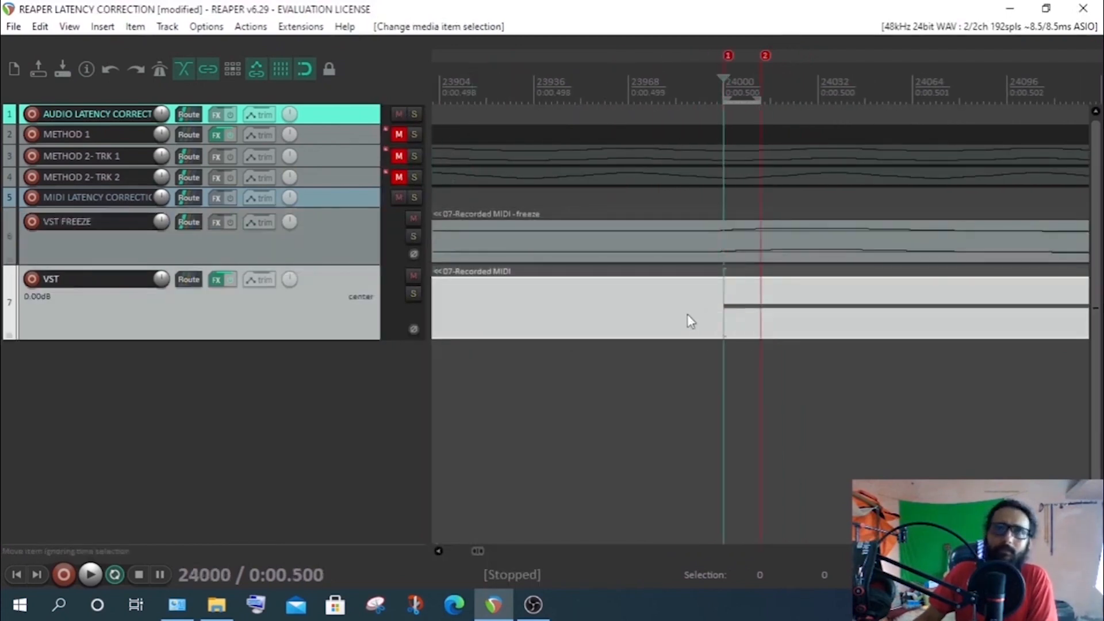
{"action": "left_click", "coordinate": [746, 255]}
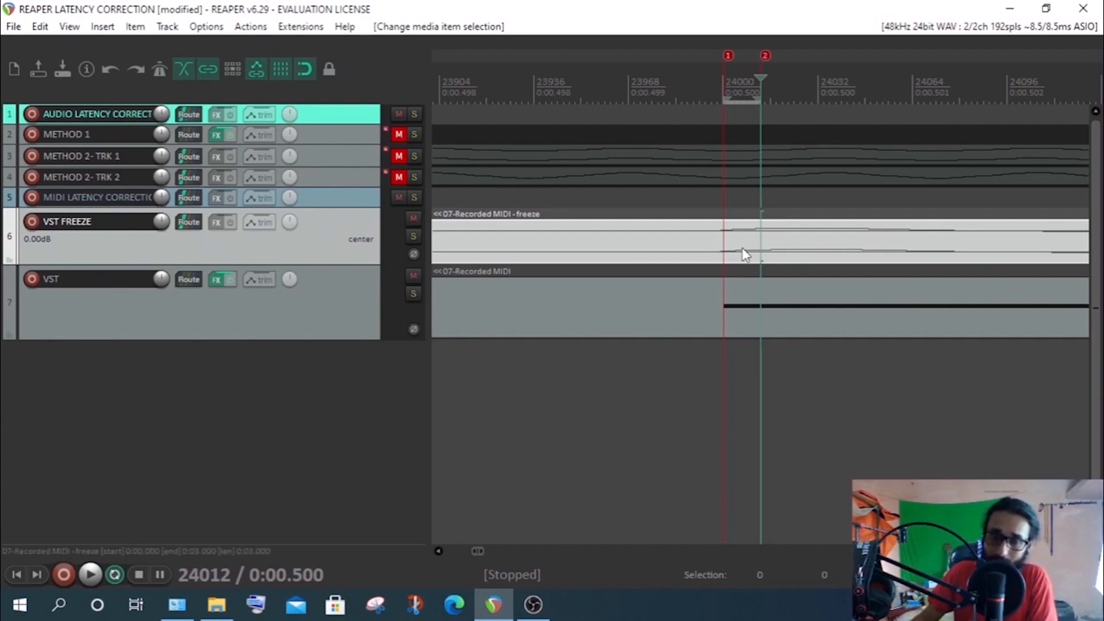
{"action": "scroll", "coordinate": [743, 249], "scroll_direction": "down", "scroll_amount": 1}
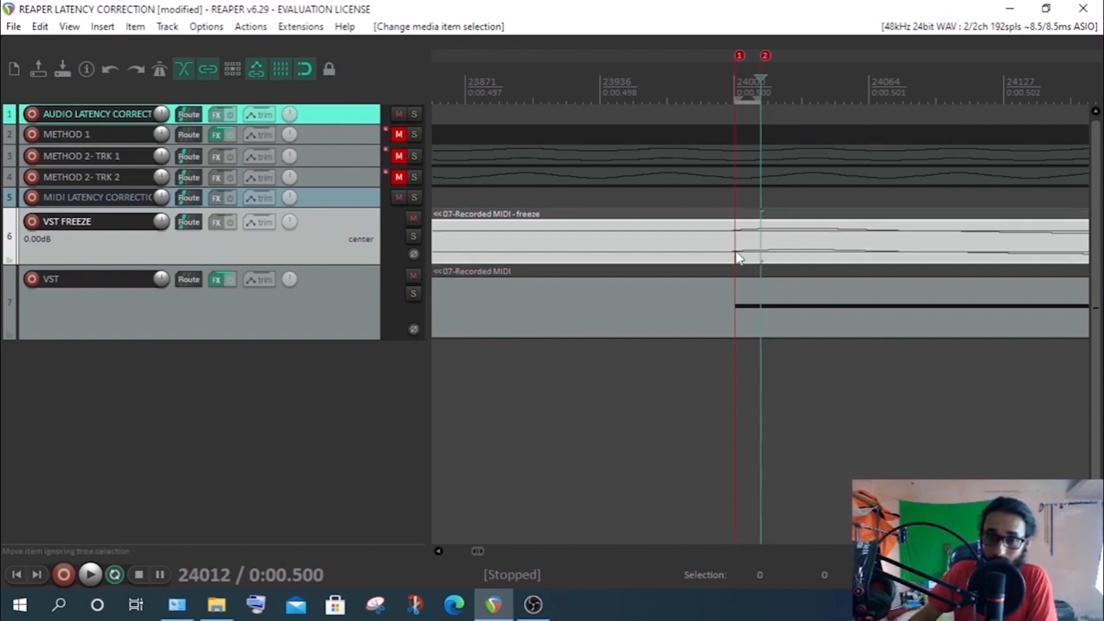
{"action": "left_click", "coordinate": [193, 281]}
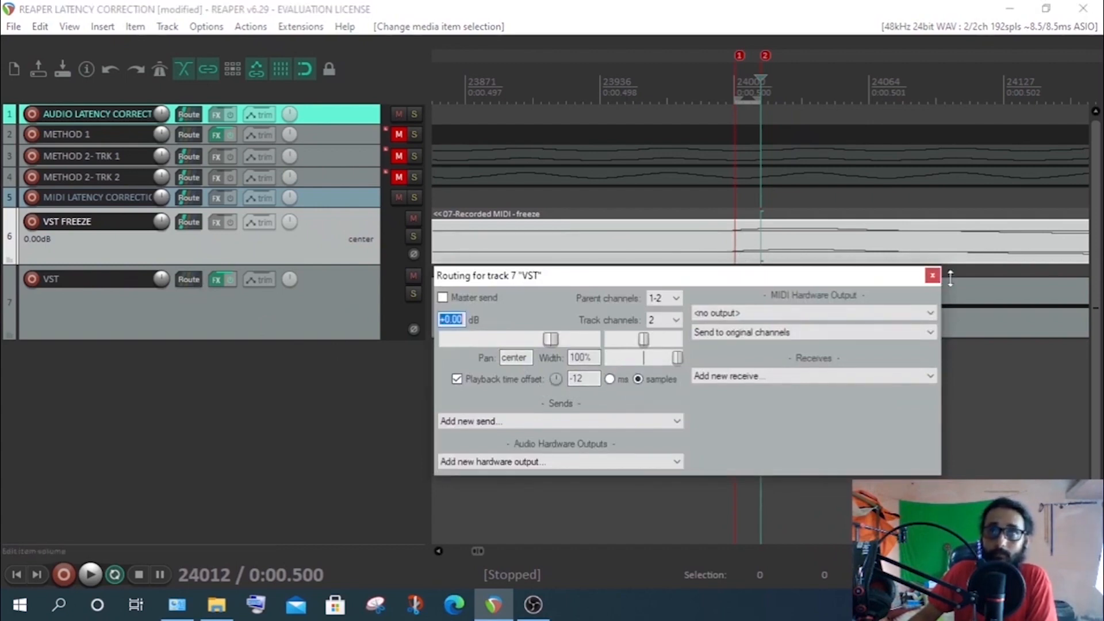
{"action": "left_click", "coordinate": [932, 275]}
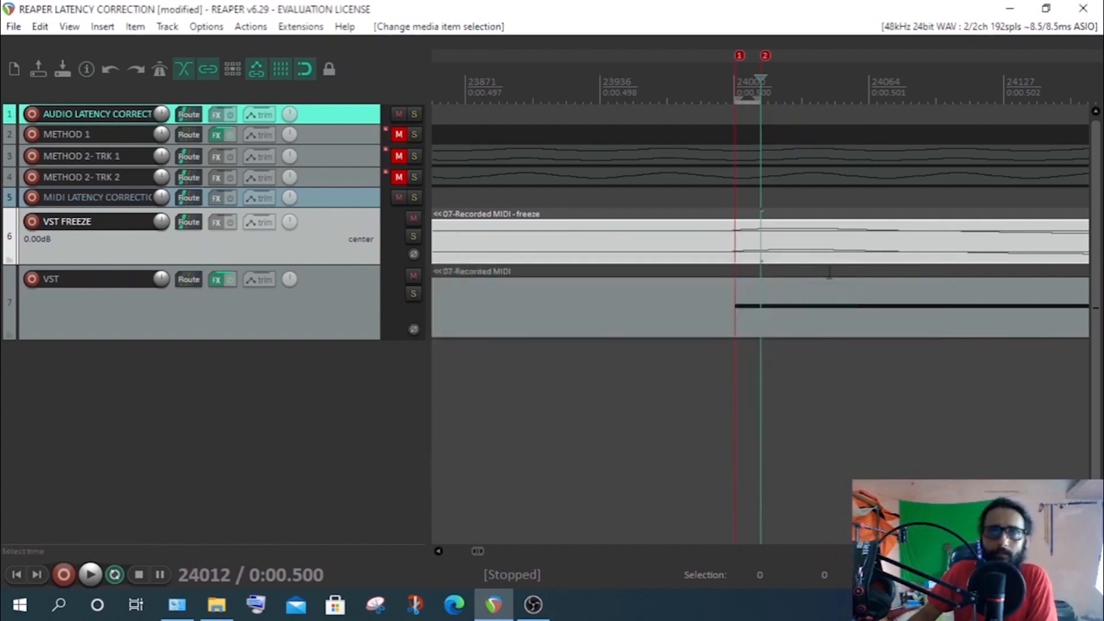
- Remove the time selection between markers 1 and 2
{"action": "scroll", "coordinate": [787, 255], "scroll_direction": "down", "scroll_amount": 3}
{"action": "scroll", "coordinate": [787, 255], "scroll_direction": "down", "scroll_amount": 4}
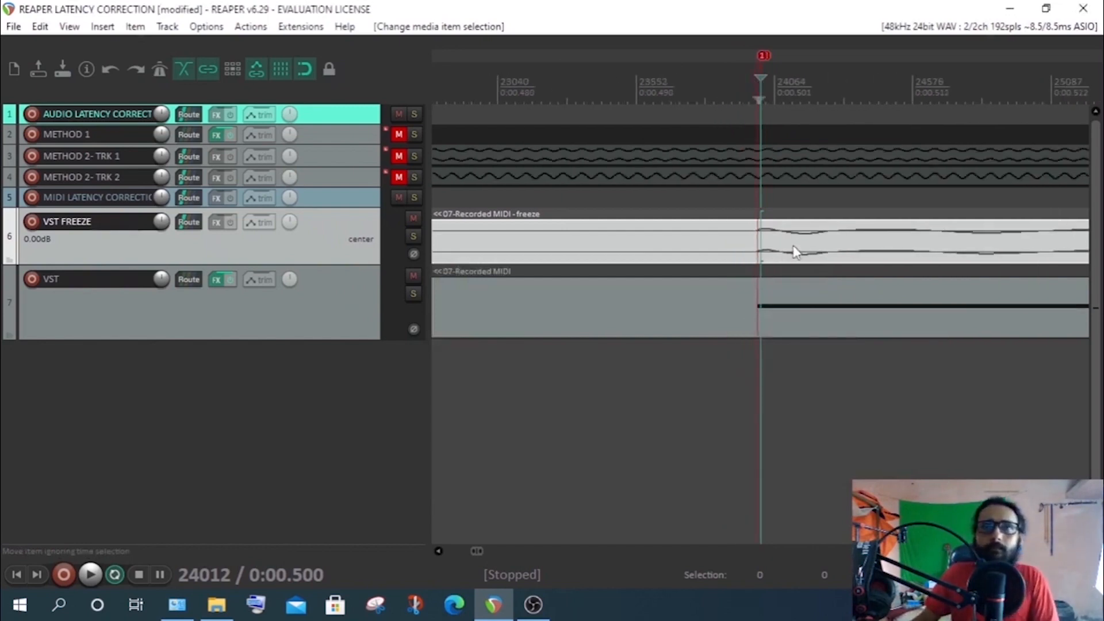
{"action": "scroll", "coordinate": [720, 95], "scroll_direction": "up", "scroll_amount": 2}
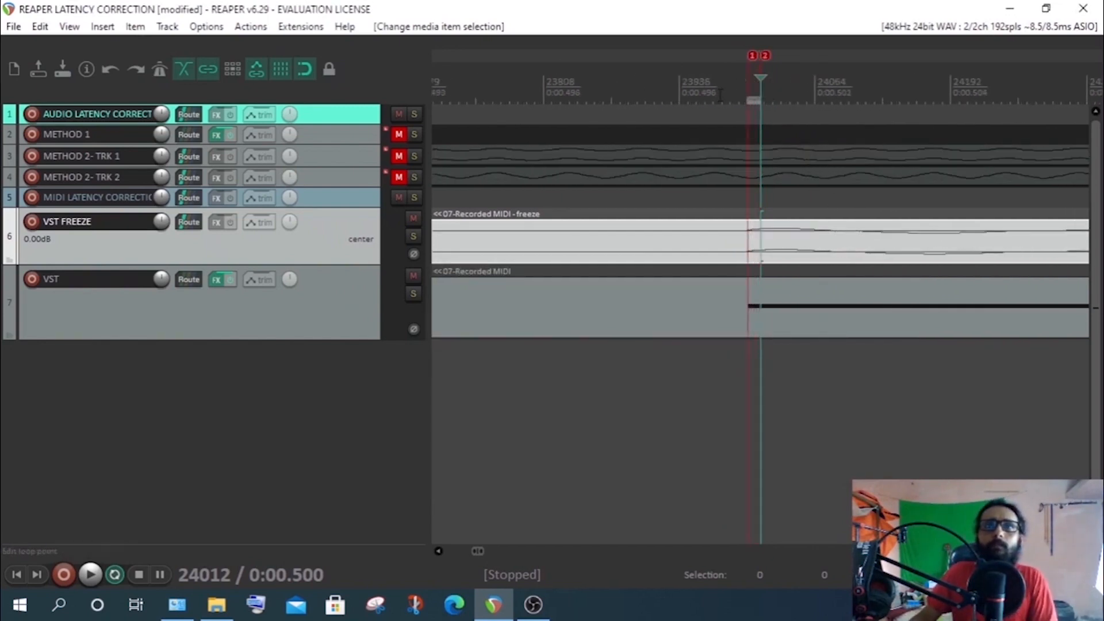
{"action": "right_click", "coordinate": [754, 104]}
{"action": "left_click", "coordinate": [696, 12]}
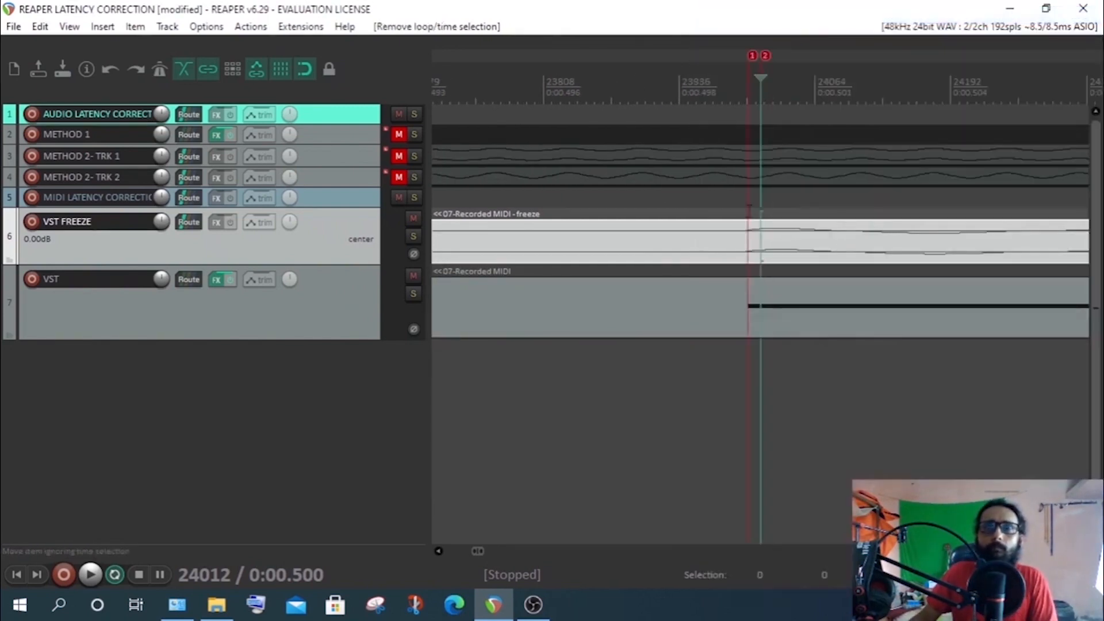
- Examine the alignment of the frozen kicks with the MIDI notes along the whole item and at sample level around marker 1
{"action": "scroll", "coordinate": [733, 191], "scroll_direction": "down", "scroll_amount": 15}
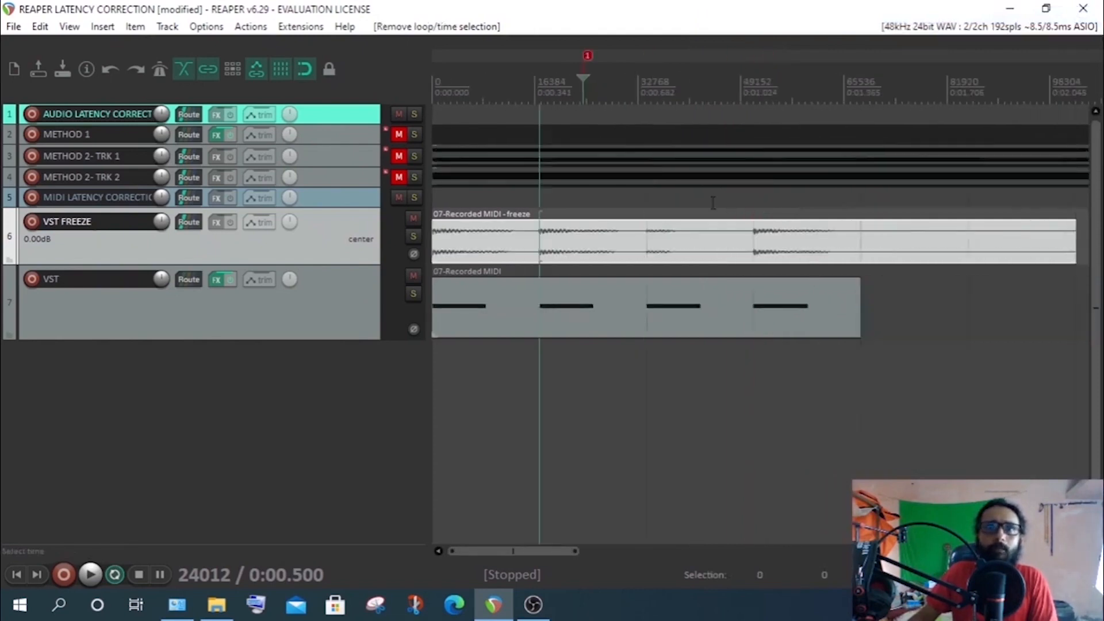
{"action": "left_click", "coordinate": [460, 82]}
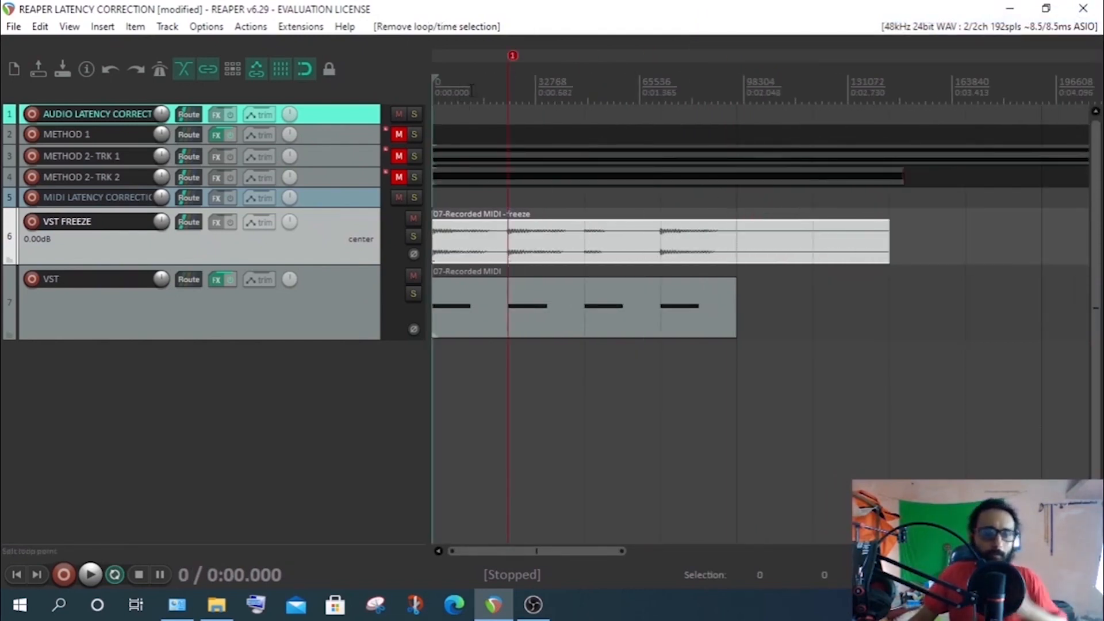
{"action": "left_click", "coordinate": [470, 248]}
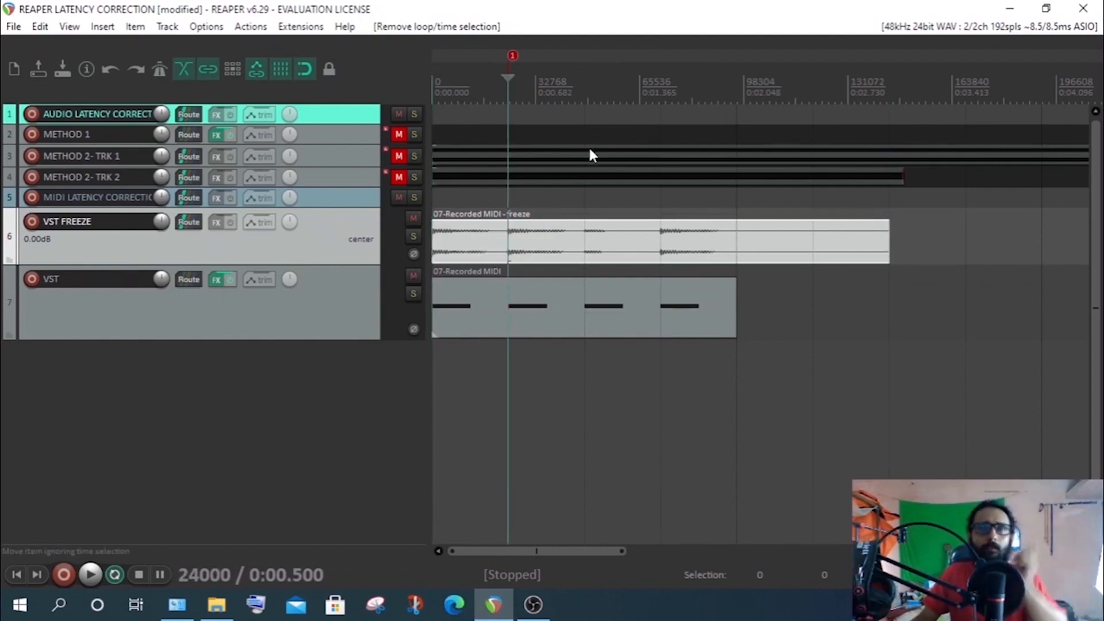
{"action": "scroll", "coordinate": [587, 153], "scroll_direction": "up", "scroll_amount": 15}
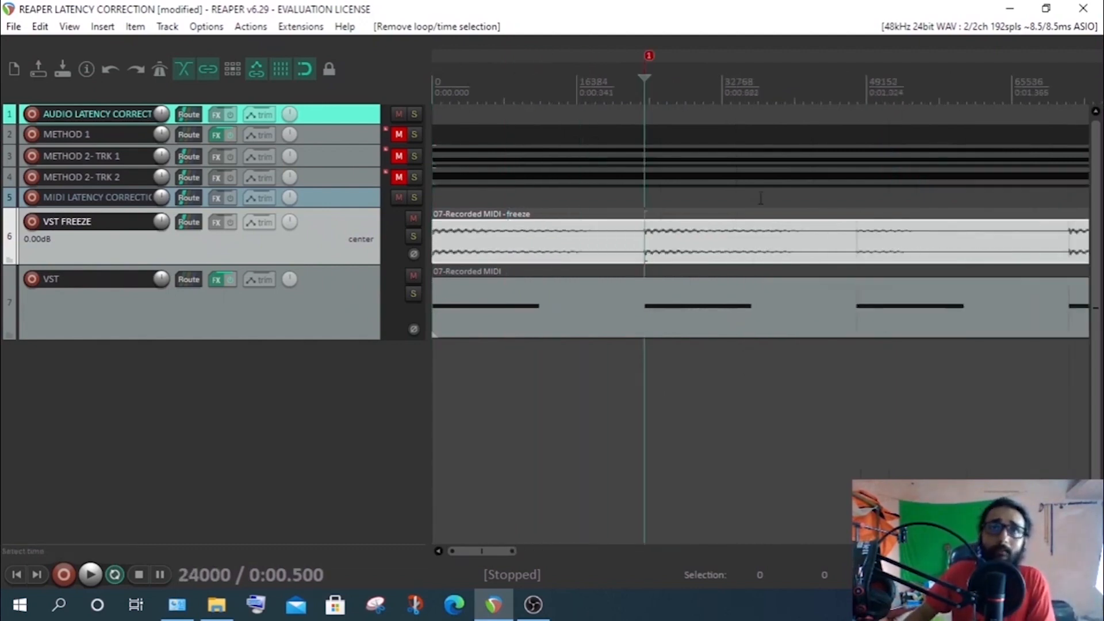
{"action": "scroll", "coordinate": [943, 222], "scroll_direction": "up", "scroll_amount": 10}
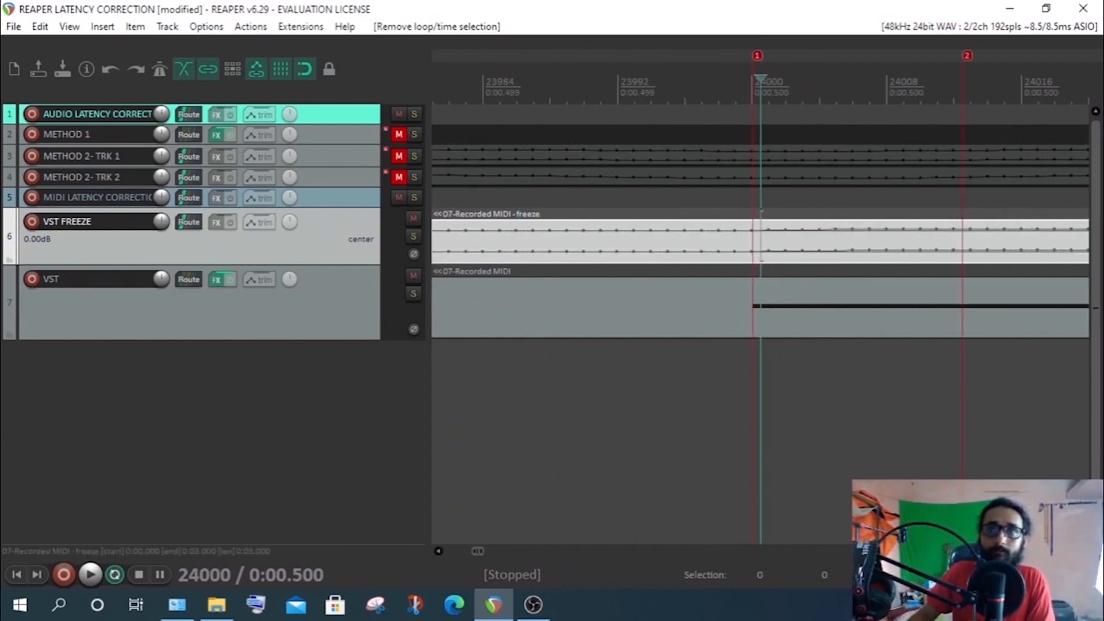
{"action": "scroll", "coordinate": [702, 212], "scroll_direction": "right", "scroll_amount": 3}
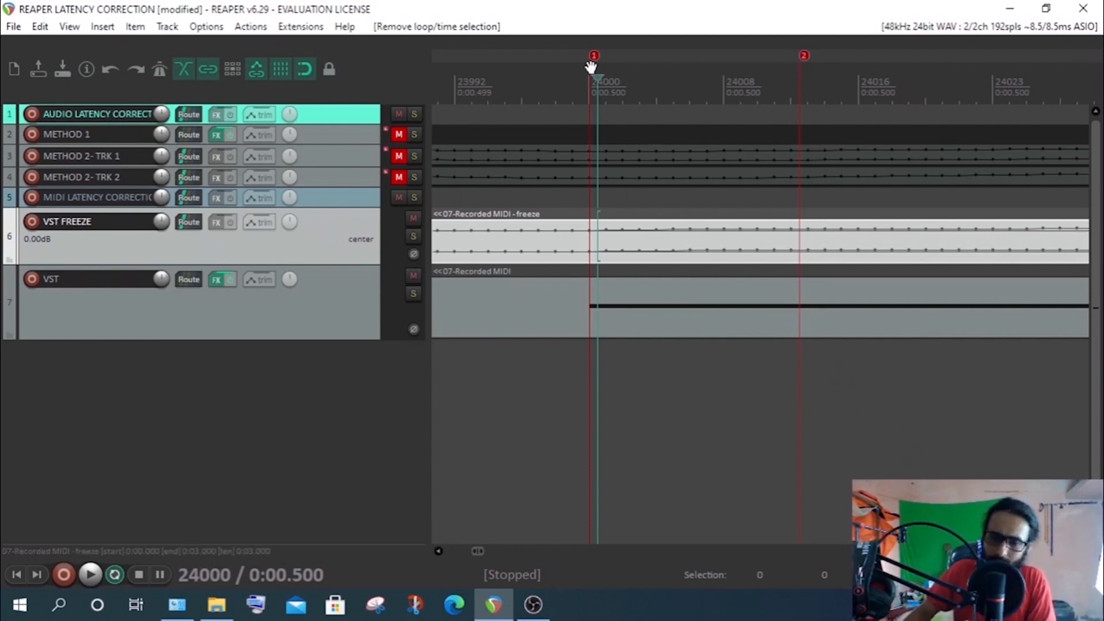
{"action": "scroll", "coordinate": [721, 174], "scroll_direction": "down", "scroll_amount": 3}
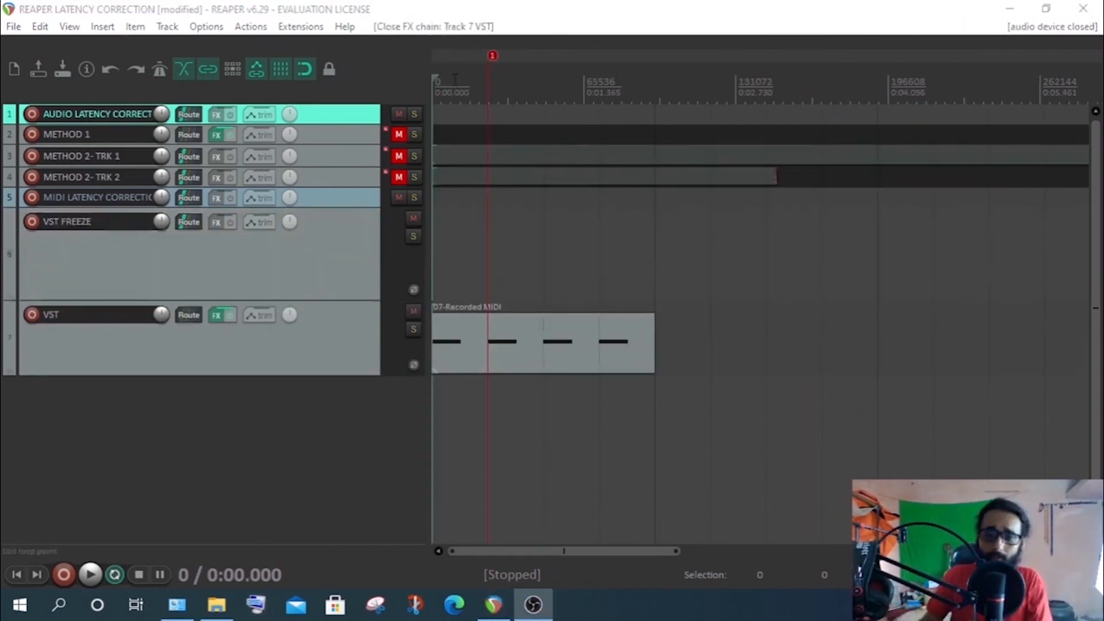
- Open the VST track's FX chain and view the Serum instrument
{"action": "left_click", "coordinate": [309, 355]}
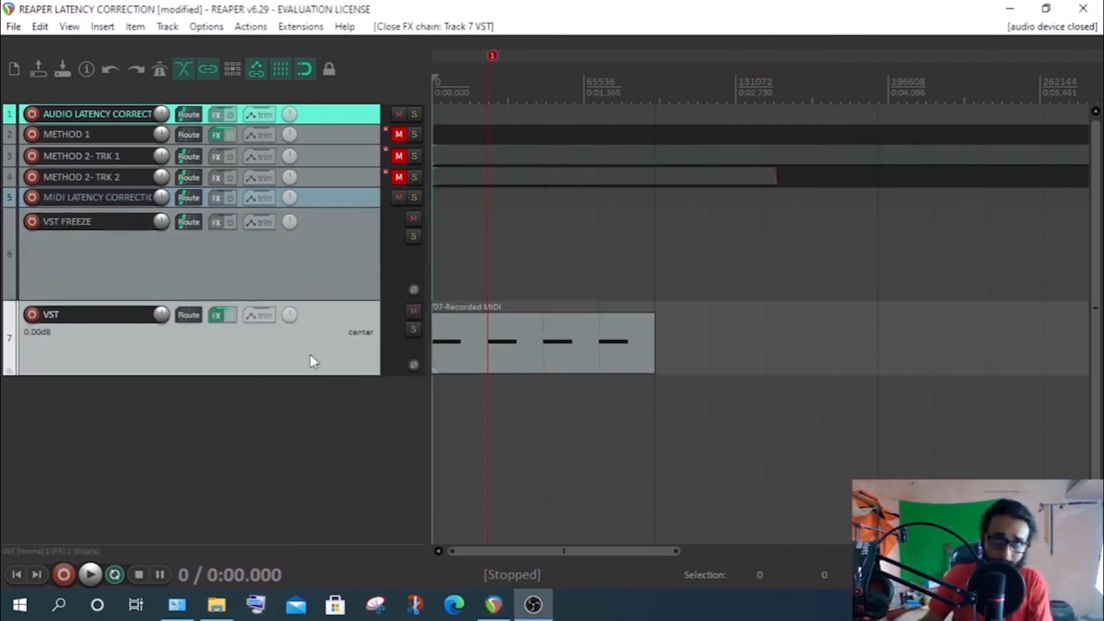
{"action": "left_click", "coordinate": [309, 268]}
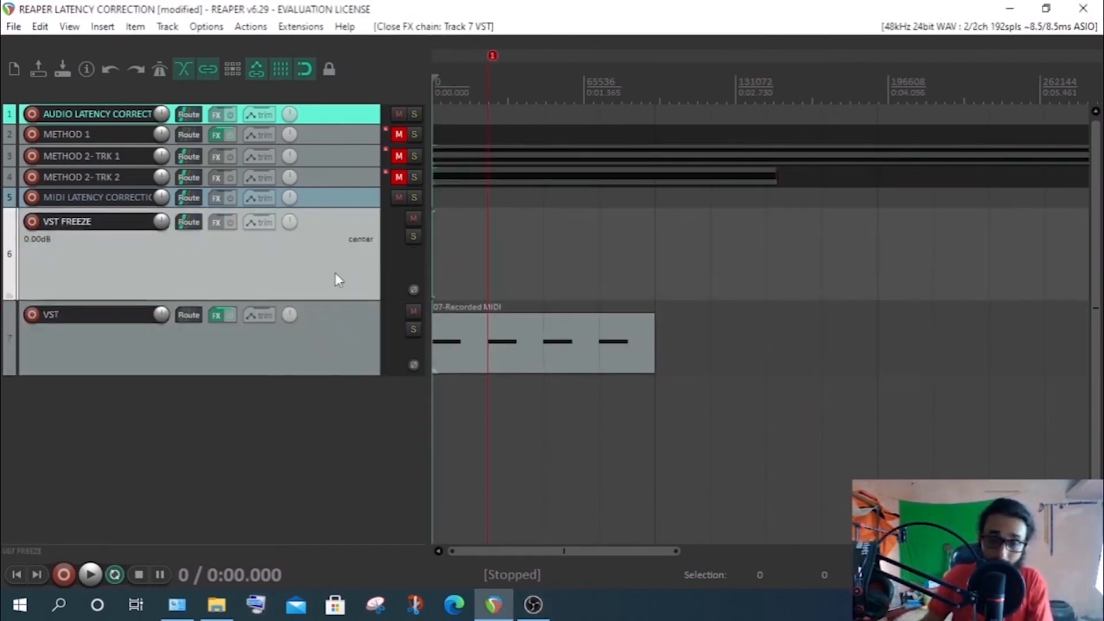
{"action": "left_click", "coordinate": [222, 339]}
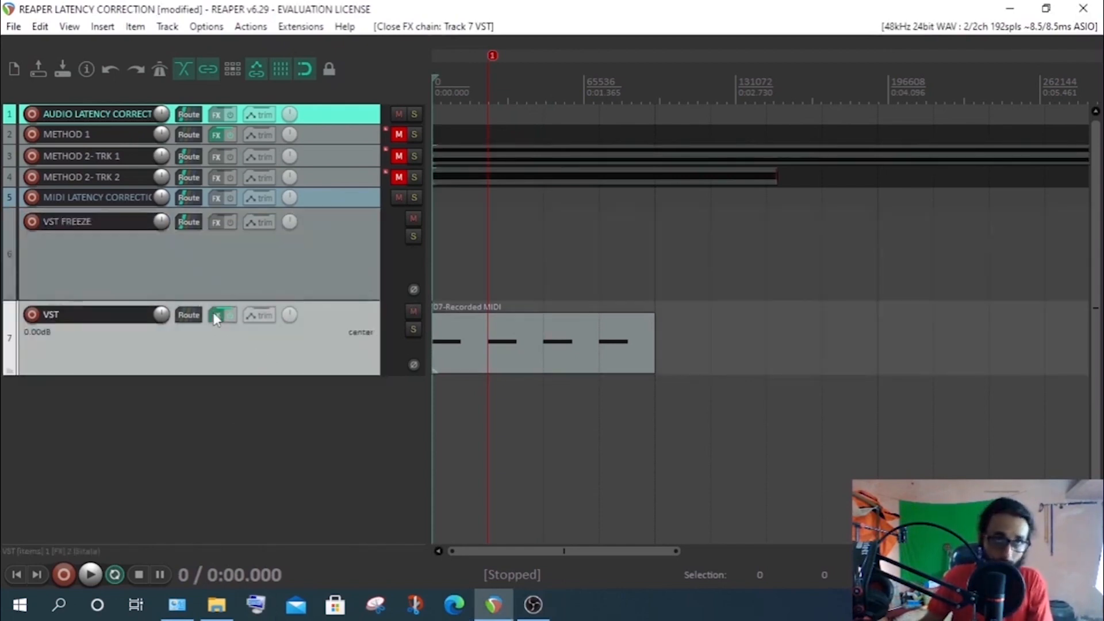
{"action": "left_click", "coordinate": [215, 317]}
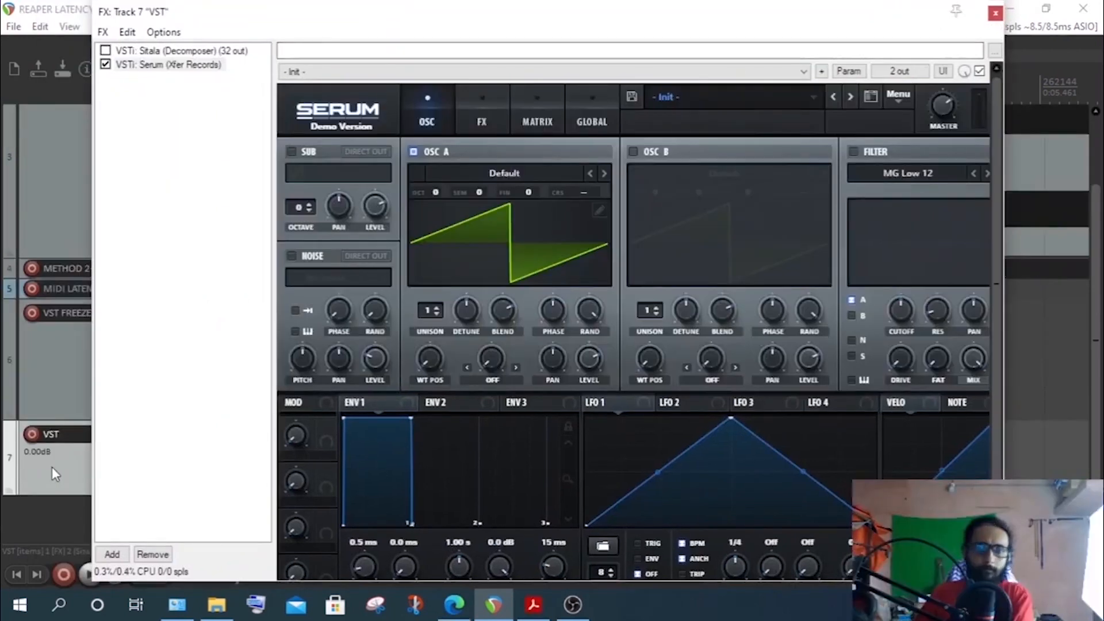
{"action": "left_click", "coordinate": [53, 469]}
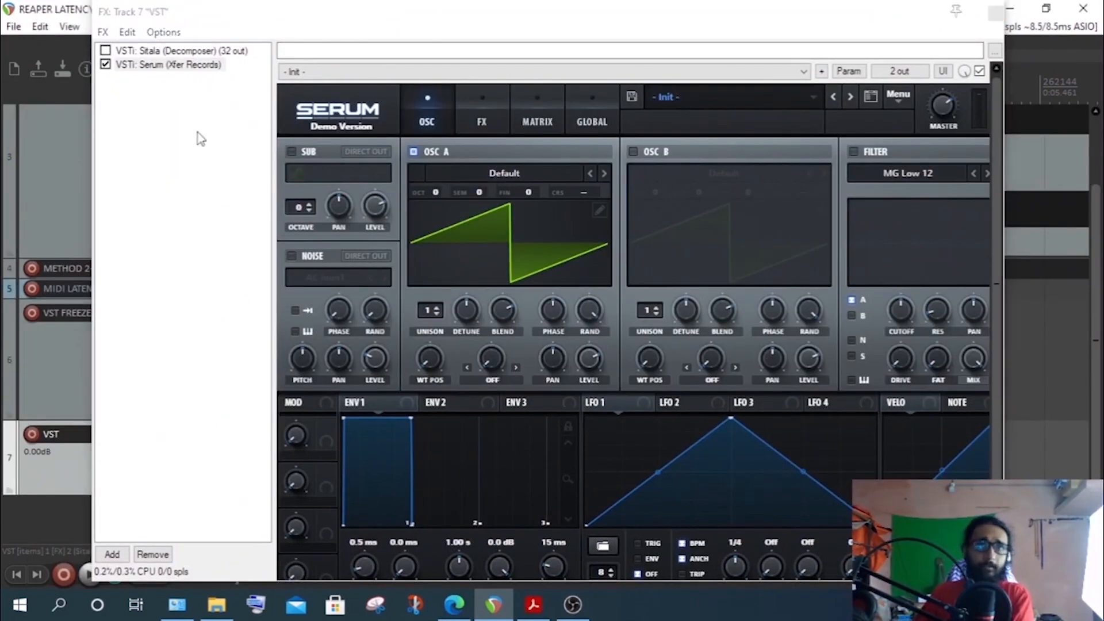
{"action": "left_click", "coordinate": [169, 66]}
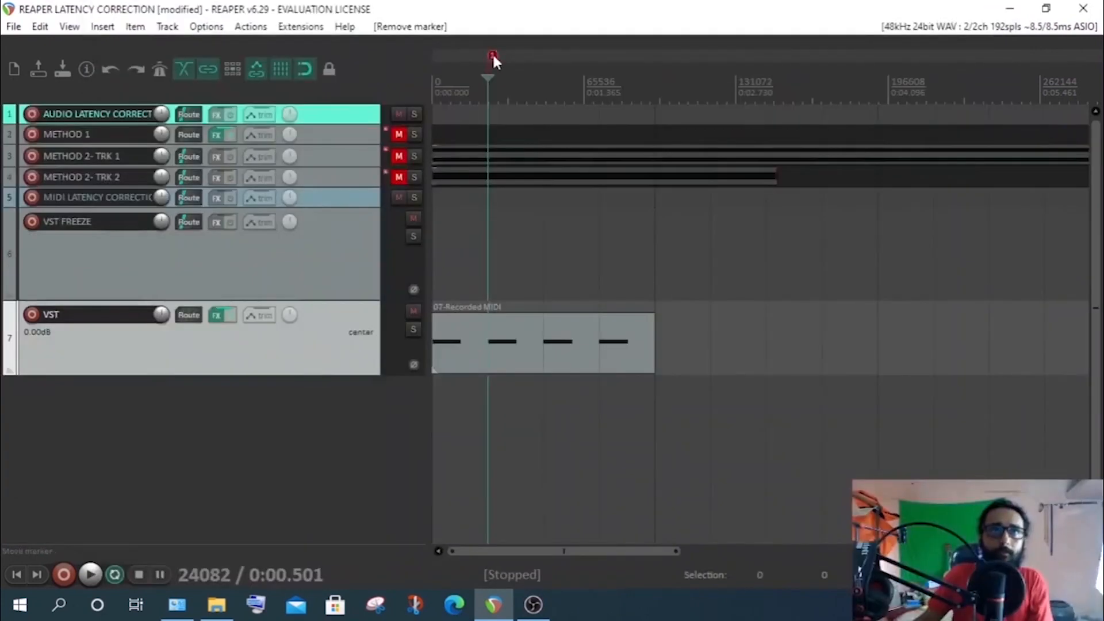
- Return the edit cursor to marker 1 and look over the recorded MIDI notes on the VST track
{"action": "left_click_drag", "start_coordinate": [492, 53], "coordinate": [492, 53]}
{"action": "scroll", "coordinate": [483, 289], "scroll_direction": "down", "scroll_amount": 2}
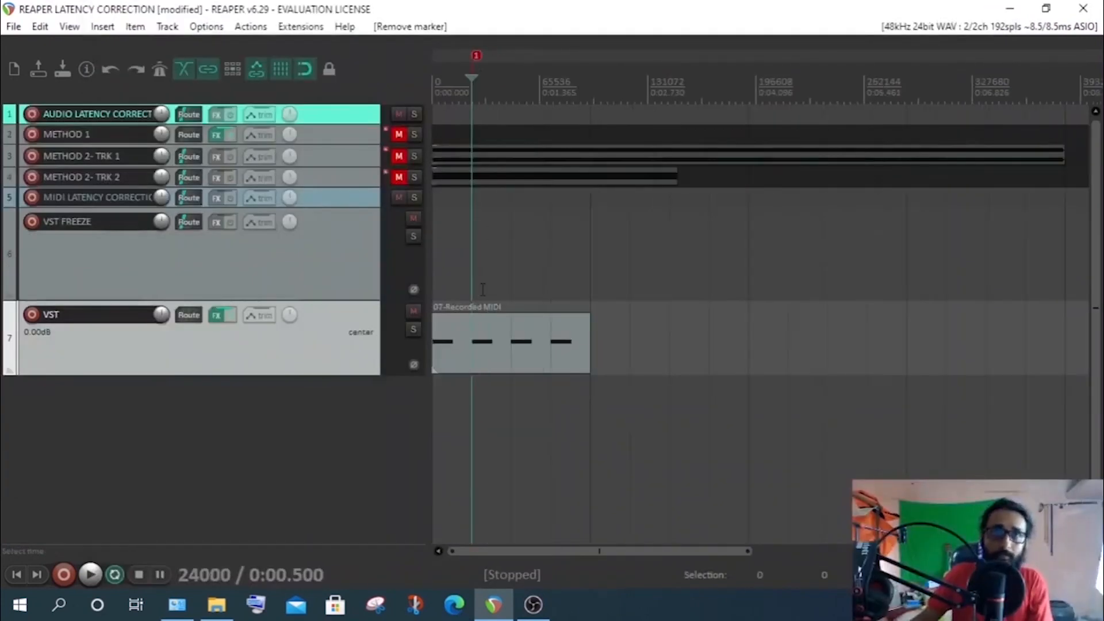
{"action": "scroll", "coordinate": [575, 362], "scroll_direction": "up", "scroll_amount": 2}
{"action": "scroll", "coordinate": [616, 362], "scroll_direction": "up", "scroll_amount": 2}
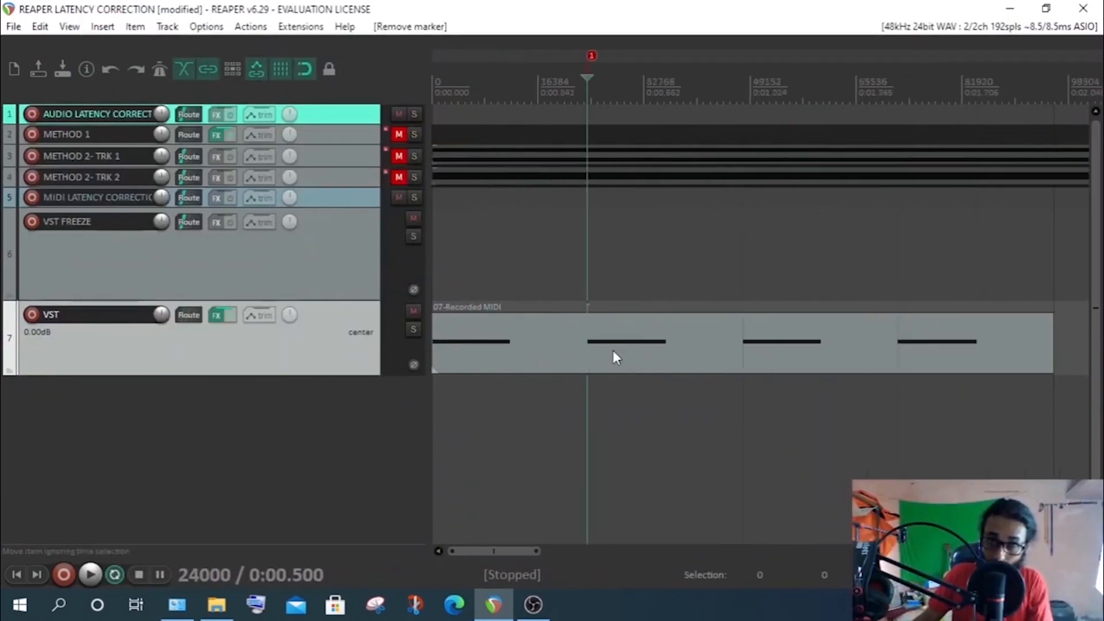
{"action": "scroll", "coordinate": [637, 356], "scroll_direction": "down", "scroll_amount": 1}
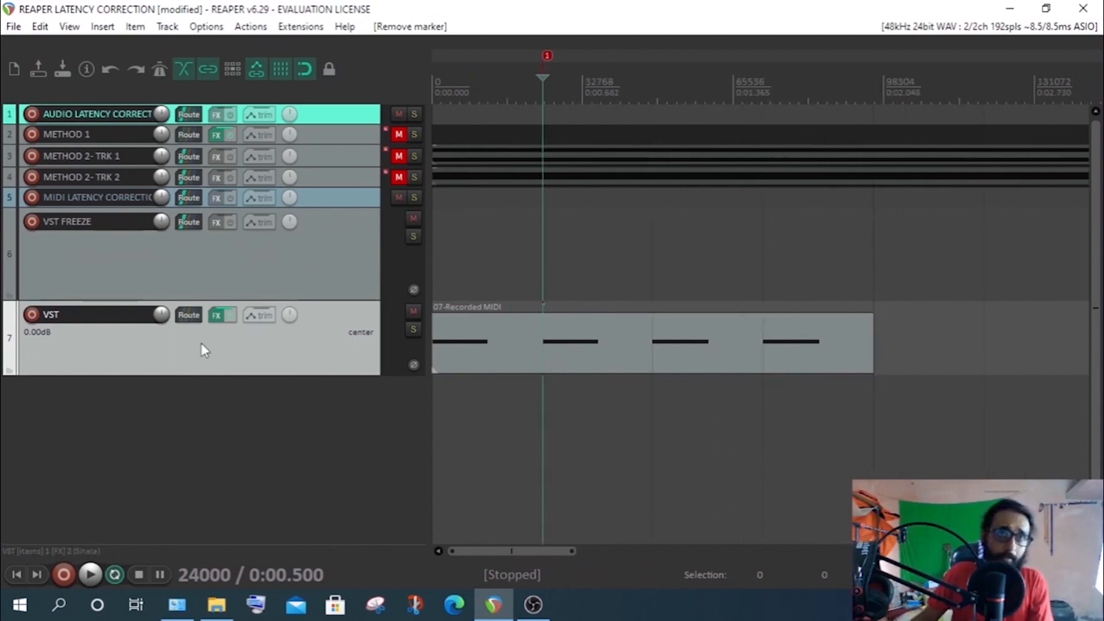
- Add a send from the VST track to the VST FREEZE track with its MIDI channels set to None
{"action": "left_click", "coordinate": [188, 315]}
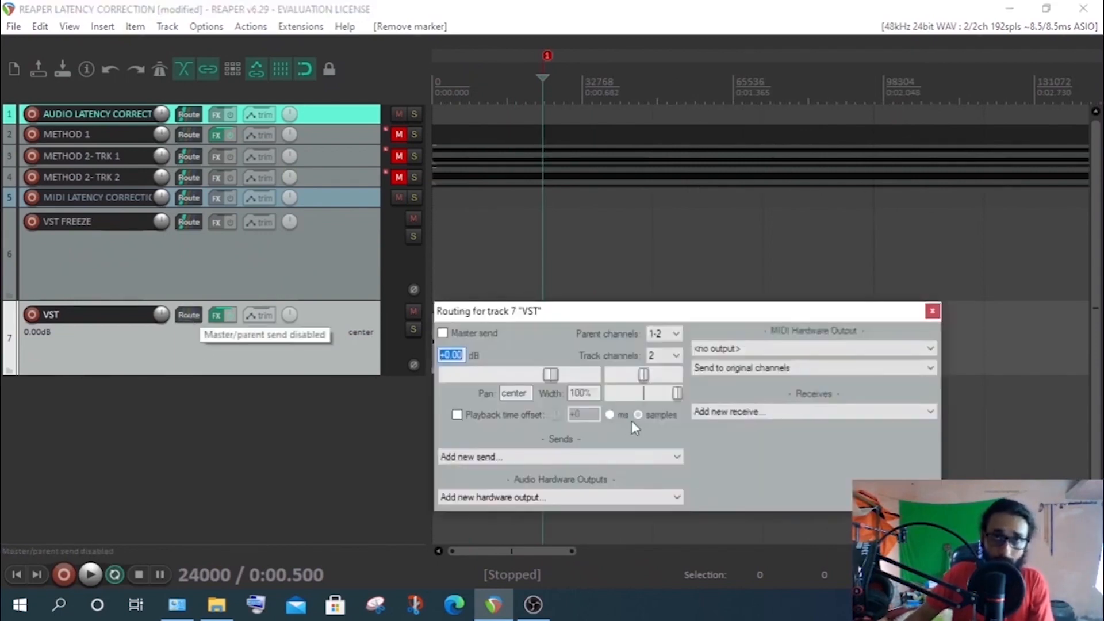
{"action": "left_click", "coordinate": [545, 456]}
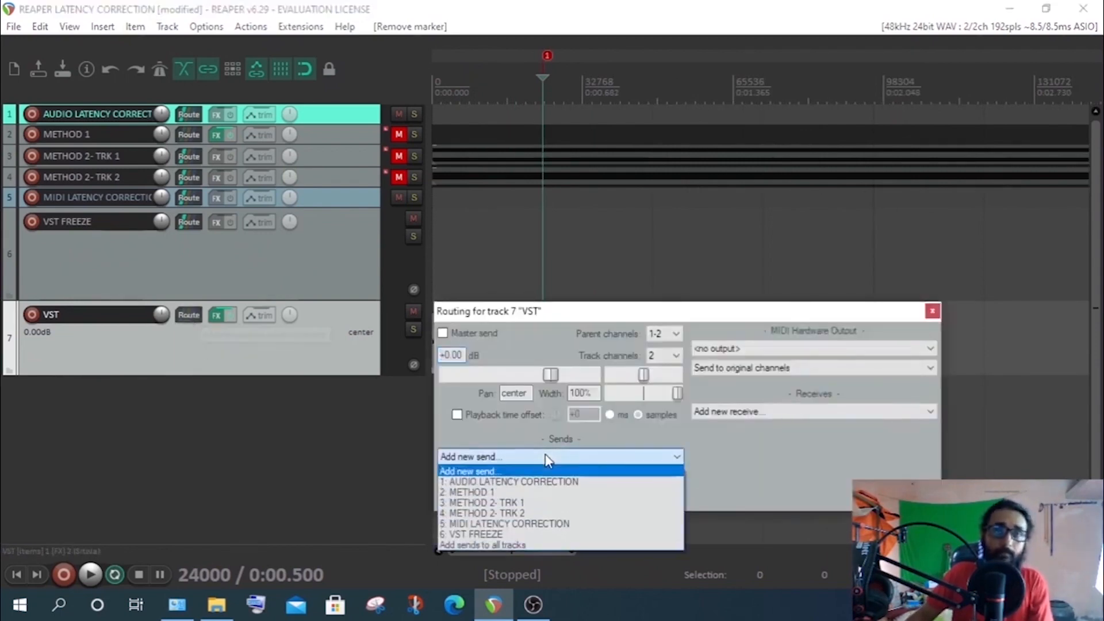
{"action": "left_click", "coordinate": [472, 535]}
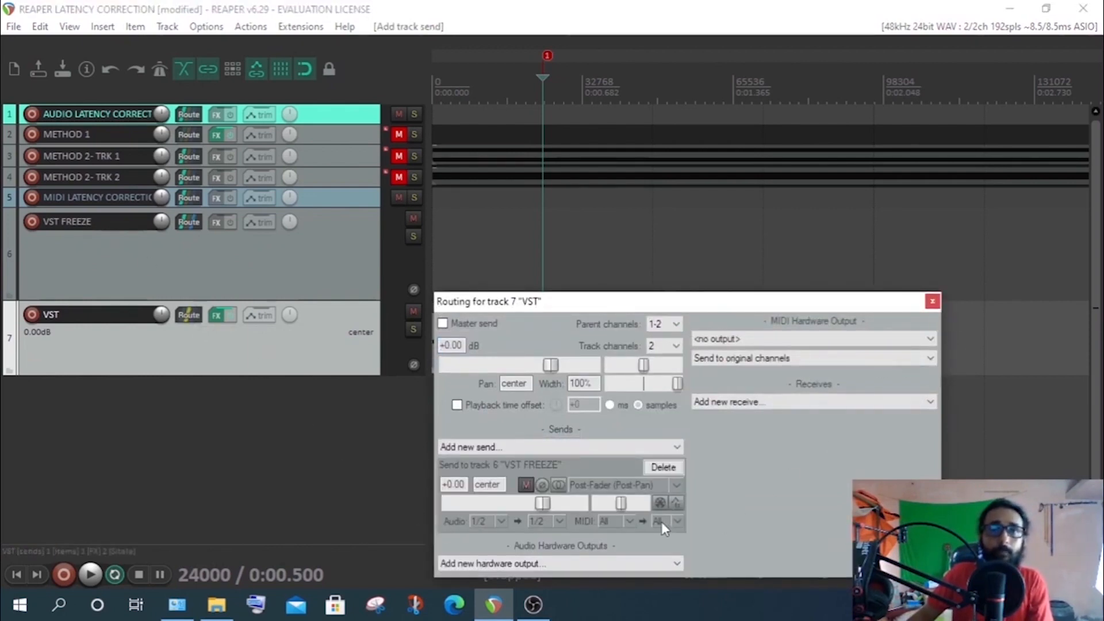
{"action": "left_click", "coordinate": [635, 522]}
{"action": "left_click", "coordinate": [636, 10]}
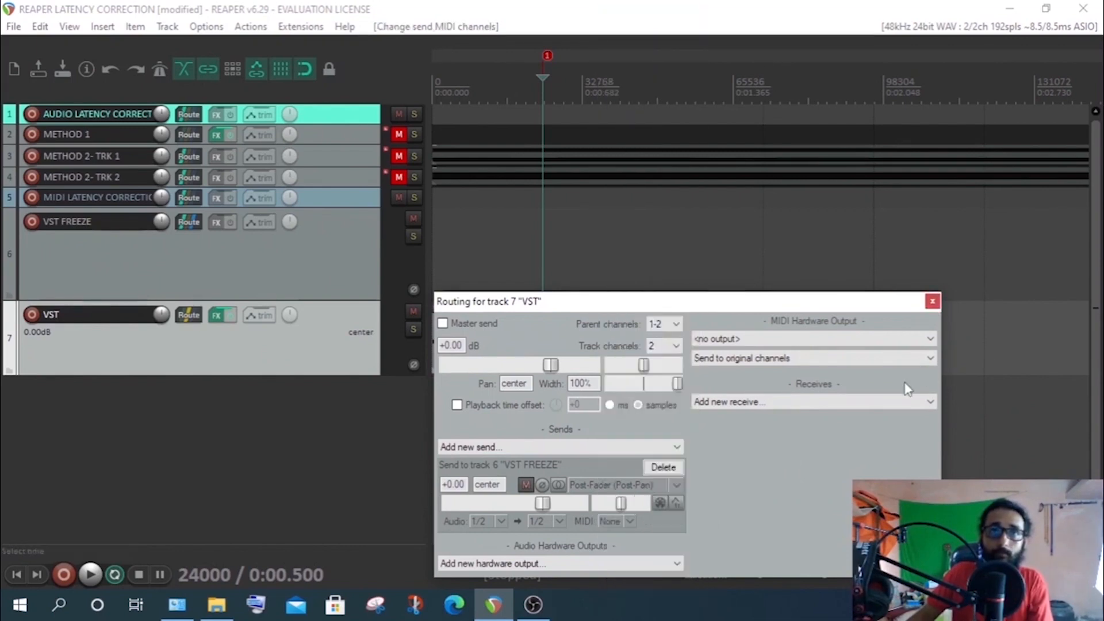
{"action": "left_click", "coordinate": [932, 301]}
- Freeze the VST FREEZE track to stereo, and unlock and select the frozen audio item
{"action": "right_click", "coordinate": [329, 265]}
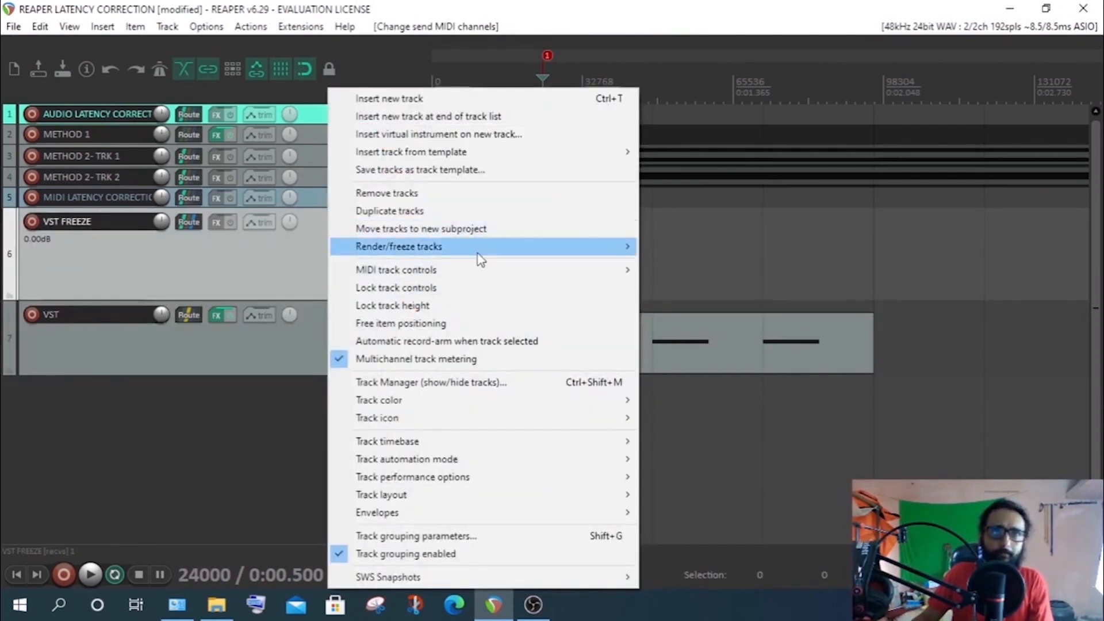
{"action": "mouse_move", "coordinate": [575, 251]}
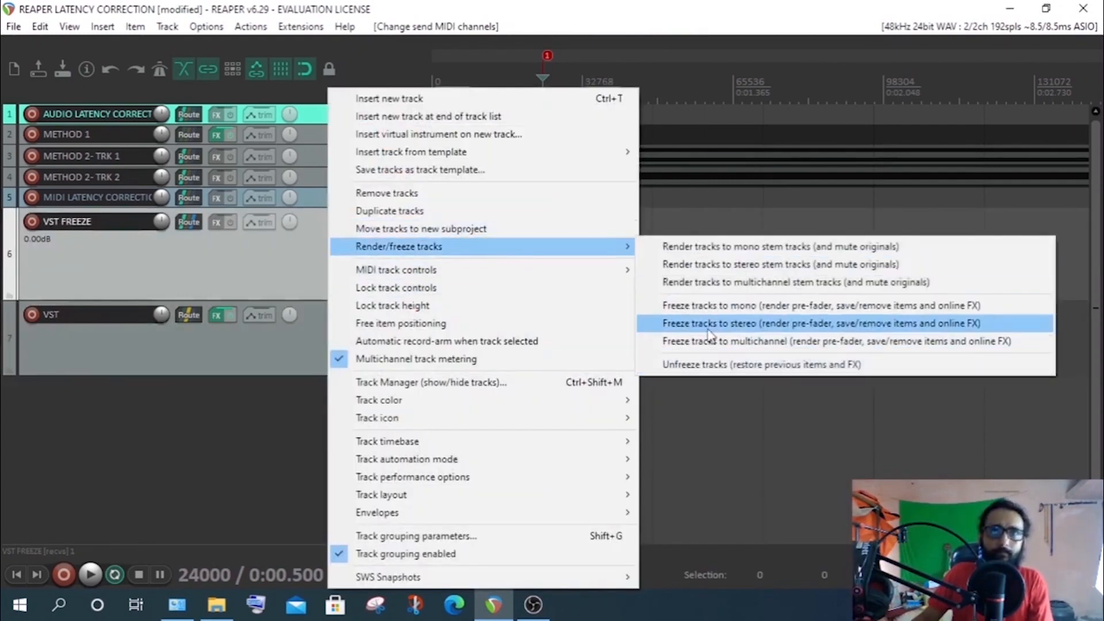
{"action": "left_click", "coordinate": [654, 324]}
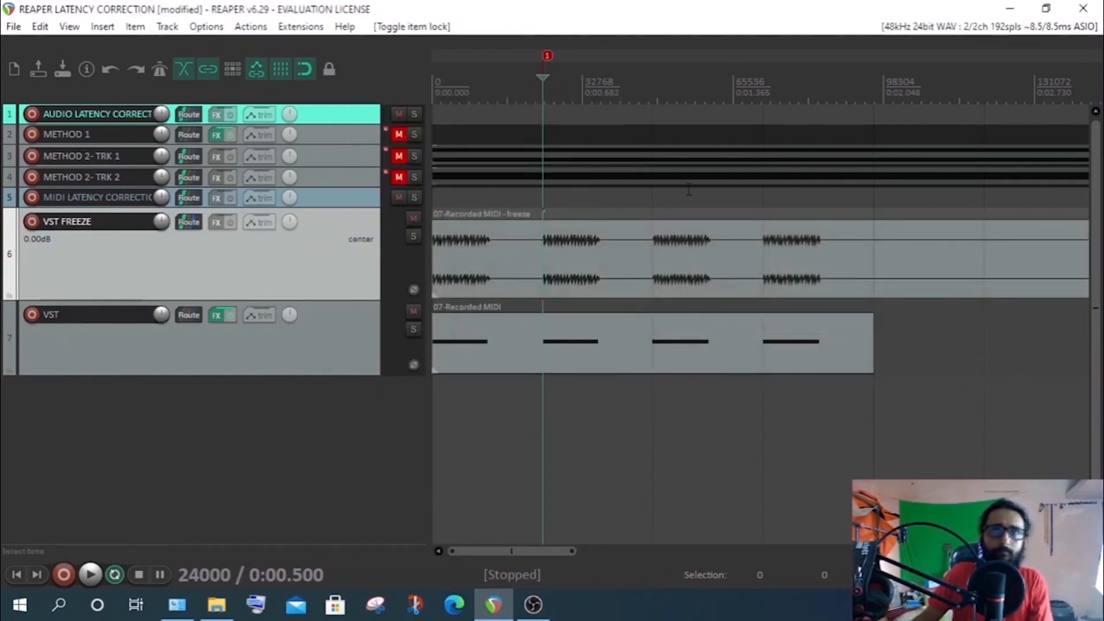
{"action": "left_click", "coordinate": [633, 256]}
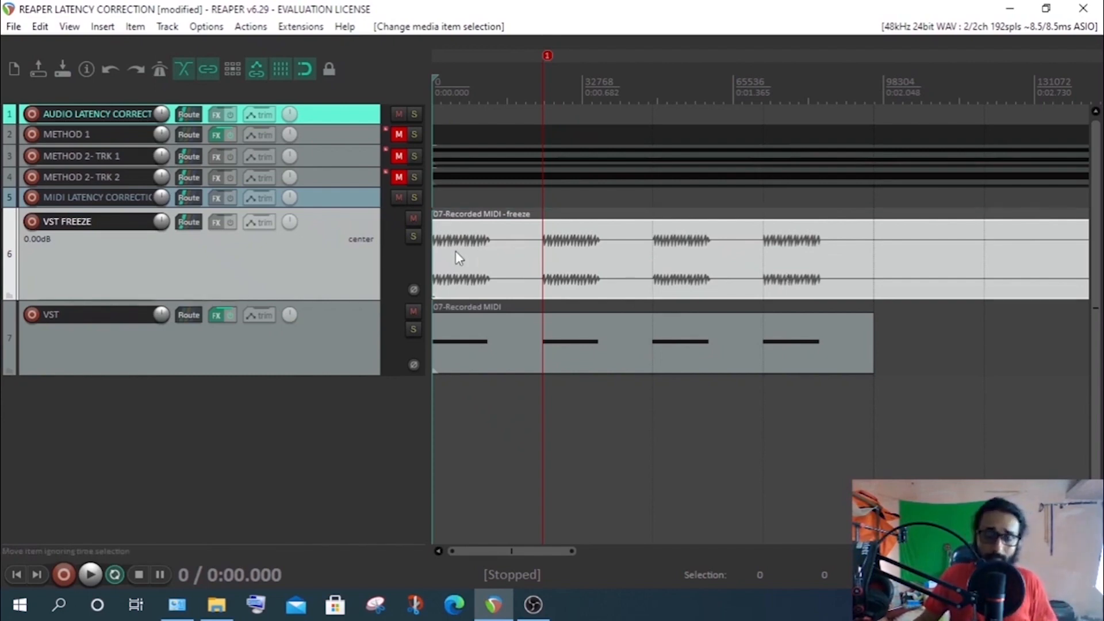
- Add a marker at the frozen audio's onset just after marker 1, at sample 24082, and compare both markers' sample positions
{"action": "key", "text": "1"}
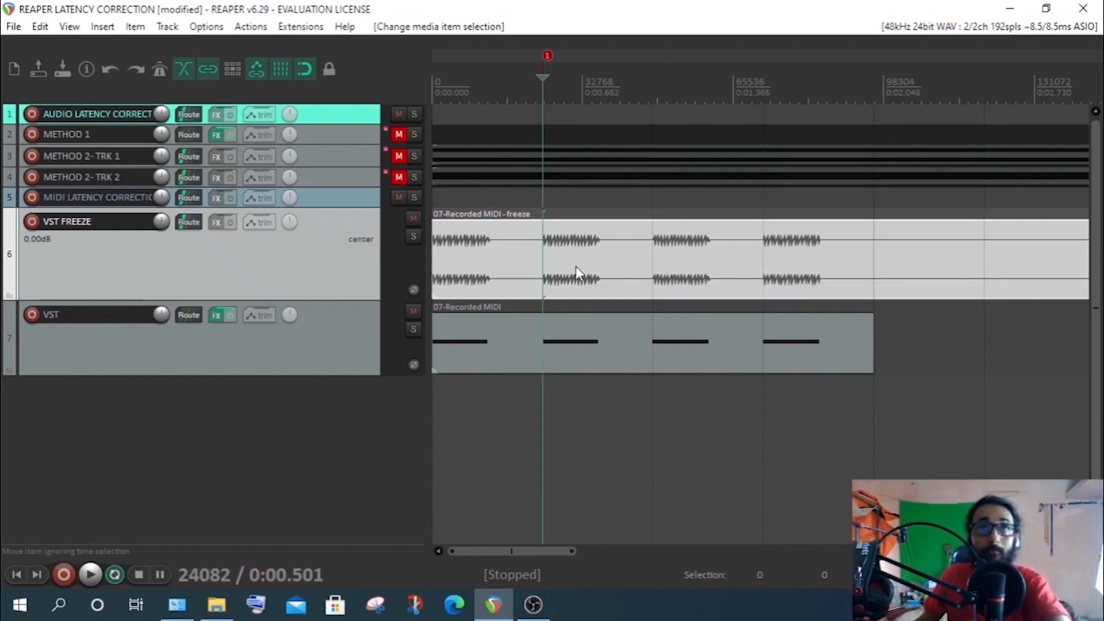
{"action": "scroll", "coordinate": [661, 176], "scroll_direction": "up", "scroll_amount": 5}
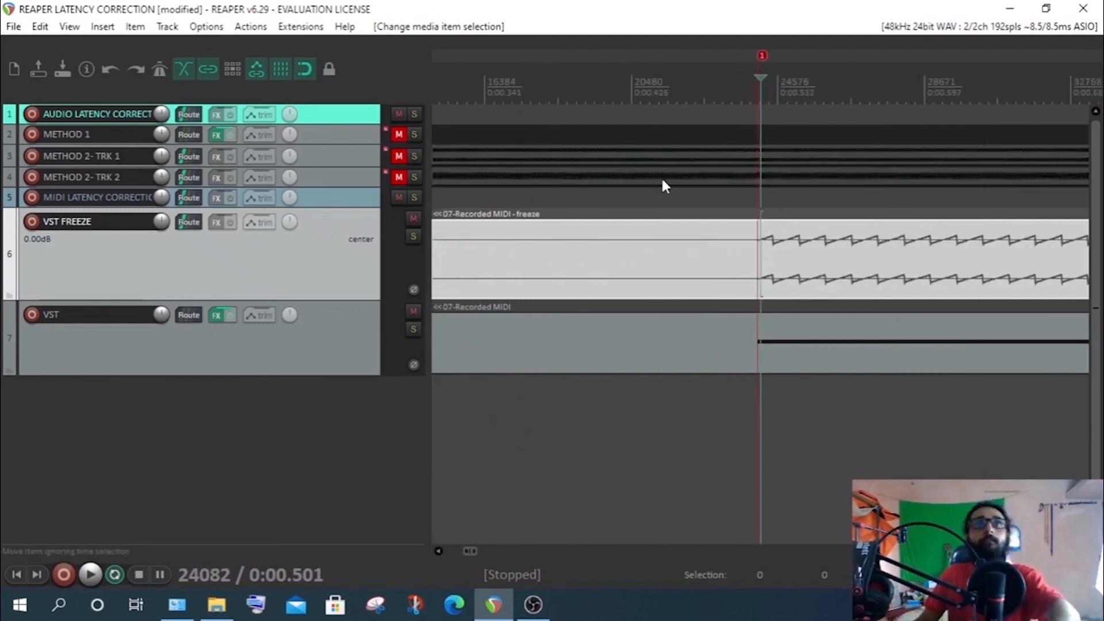
{"action": "scroll", "coordinate": [831, 198], "scroll_direction": "up", "scroll_amount": 3}
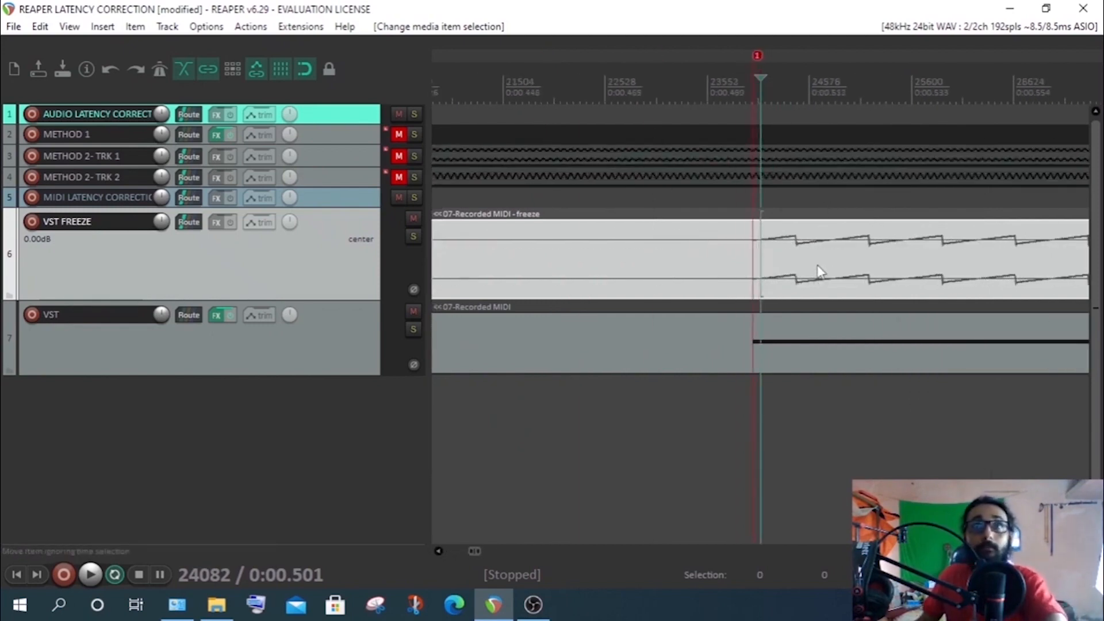
{"action": "key", "text": "m"}
{"action": "scroll", "coordinate": [838, 236], "scroll_direction": "up", "scroll_amount": 4}
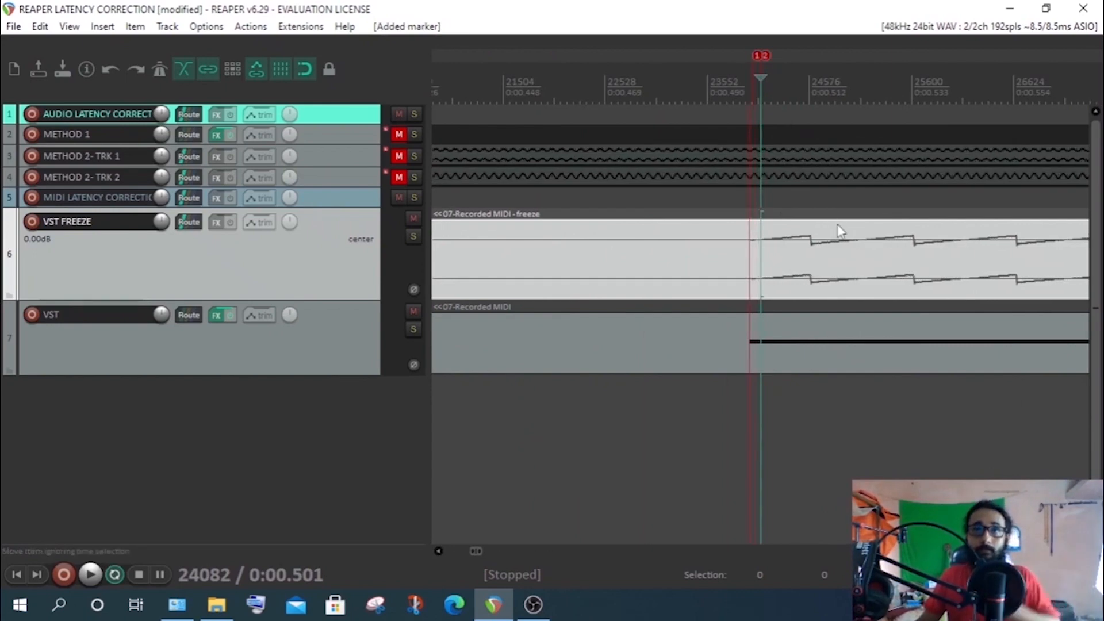
{"action": "scroll", "coordinate": [841, 246], "scroll_direction": "up", "scroll_amount": 1}
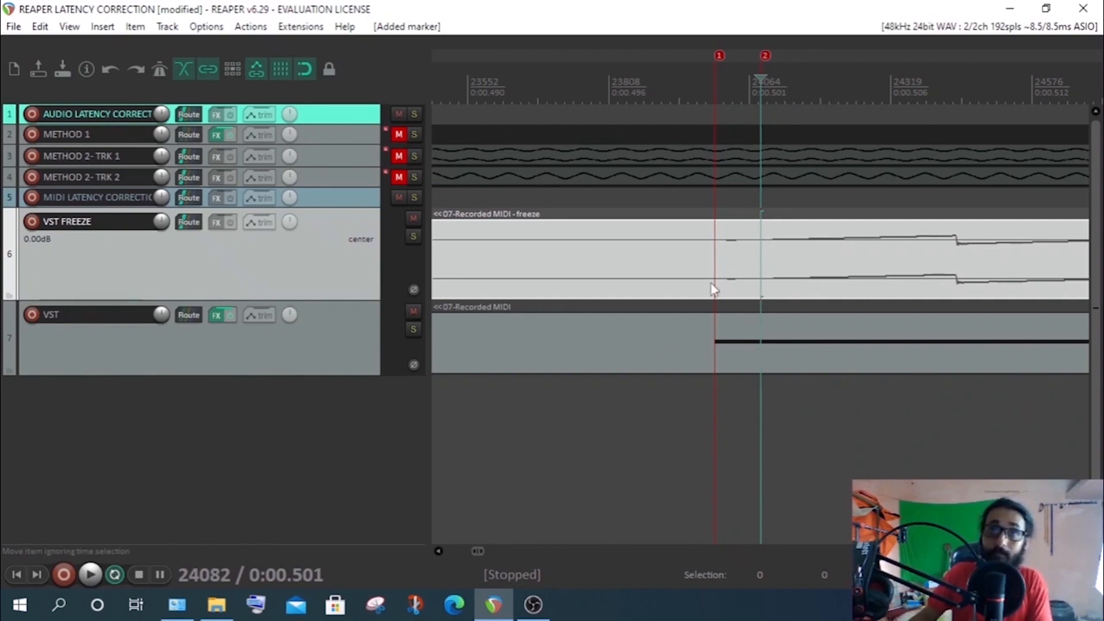
{"action": "left_click", "coordinate": [720, 55]}
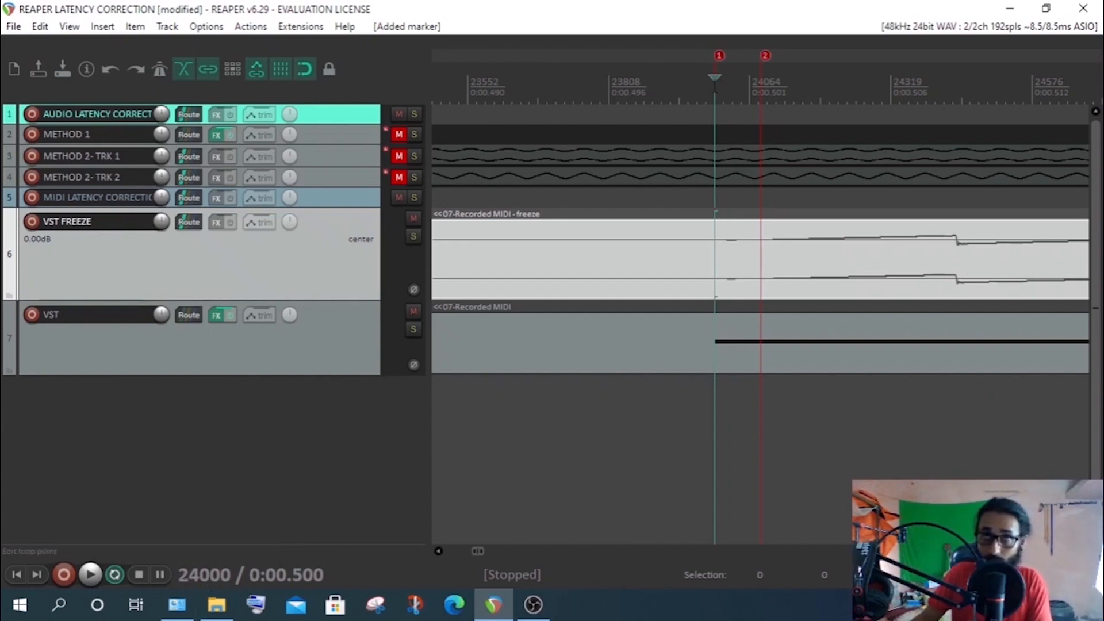
{"action": "left_click", "coordinate": [765, 56]}
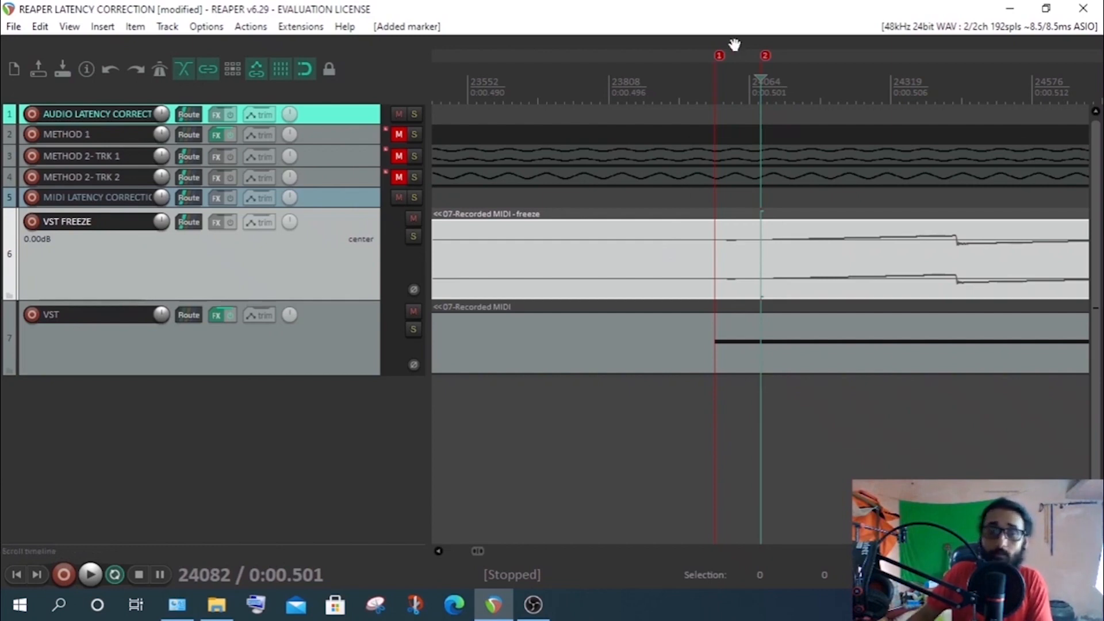
- Enable the VST track's playback time offset and set it to -82 samples
{"action": "left_click", "coordinate": [292, 352]}
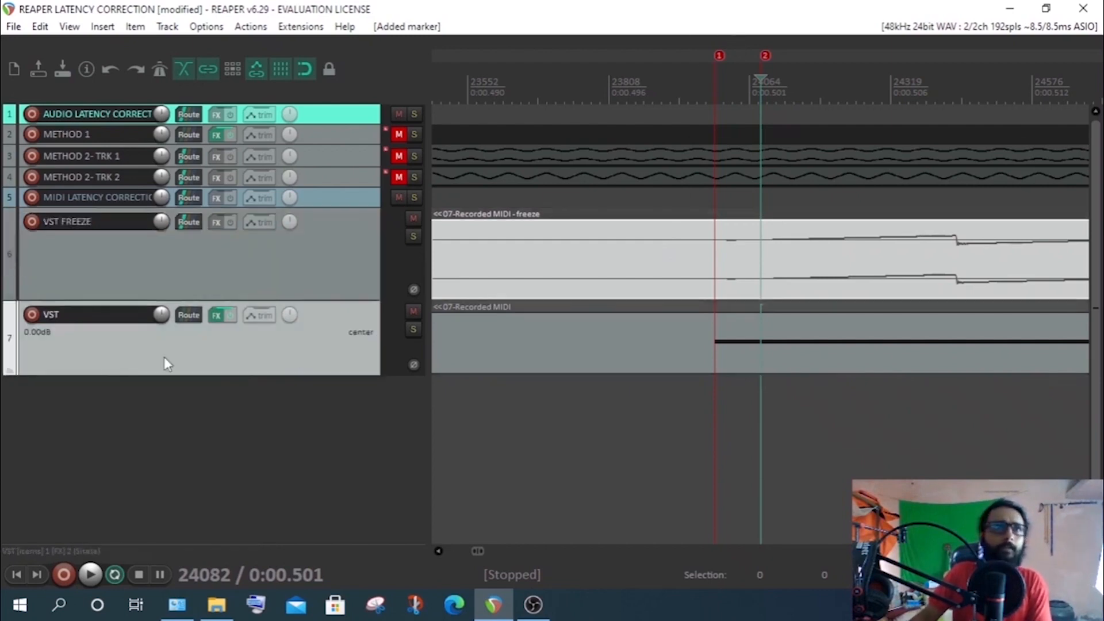
{"action": "left_click", "coordinate": [189, 315]}
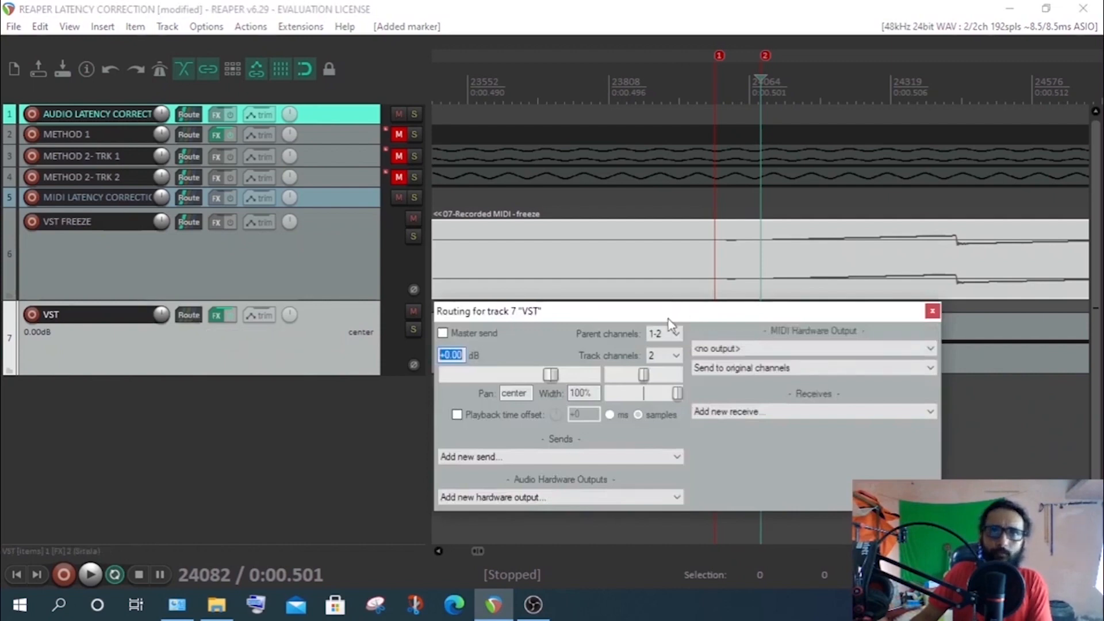
{"action": "left_click_drag", "start_coordinate": [670, 325], "coordinate": [325, 321]}
{"action": "left_click", "coordinate": [136, 413]}
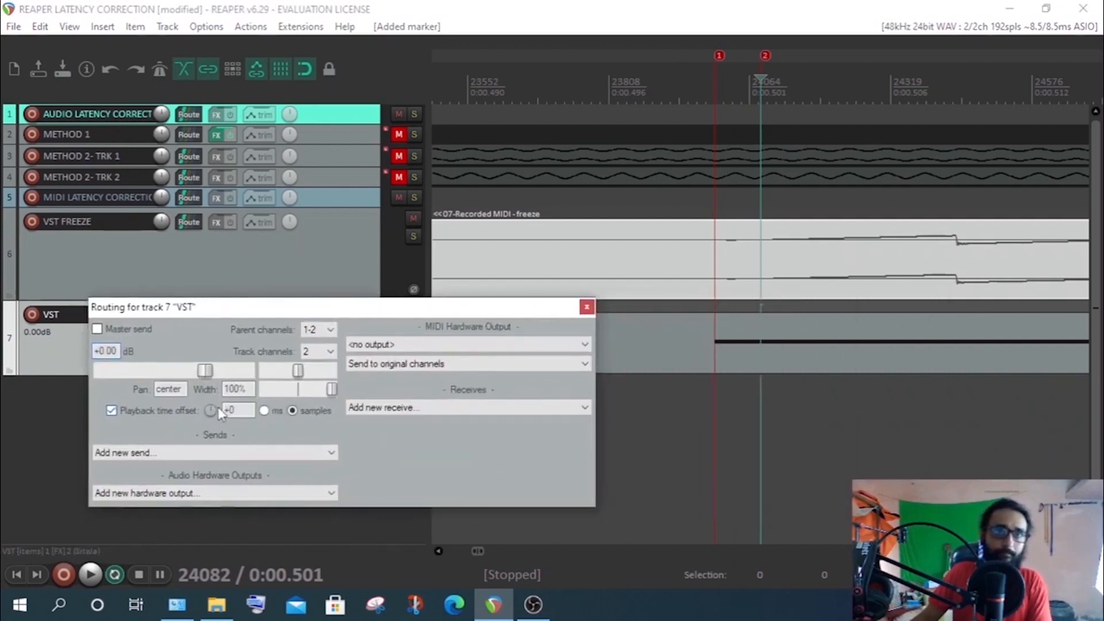
{"action": "left_click_drag", "start_coordinate": [241, 411], "coordinate": [173, 409]}
{"action": "type", "text": "-"}
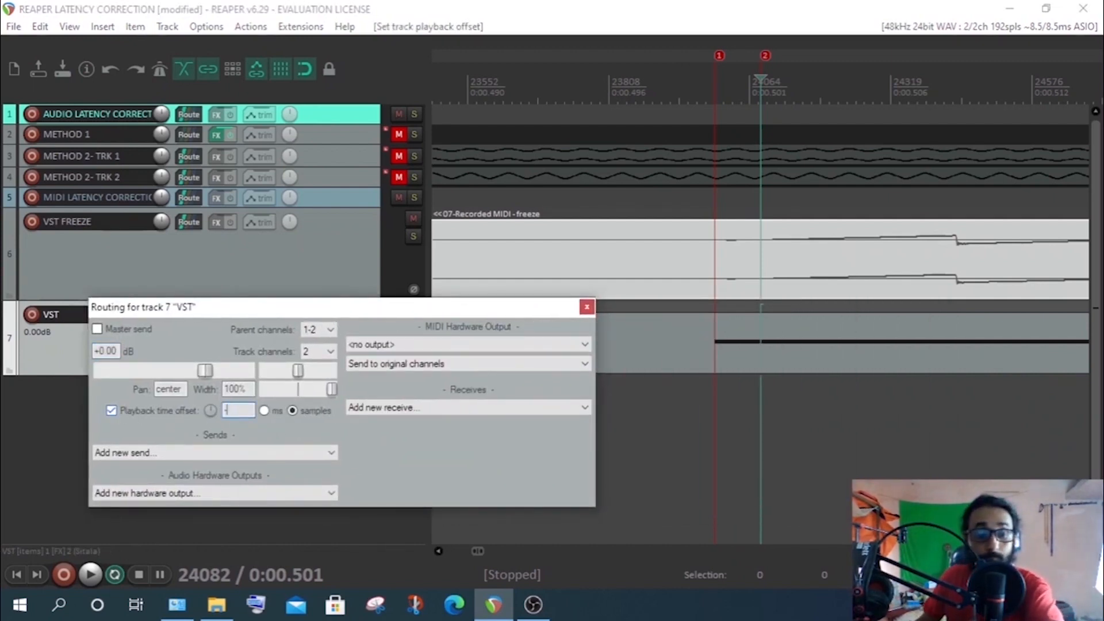
{"action": "type", "text": "82"}
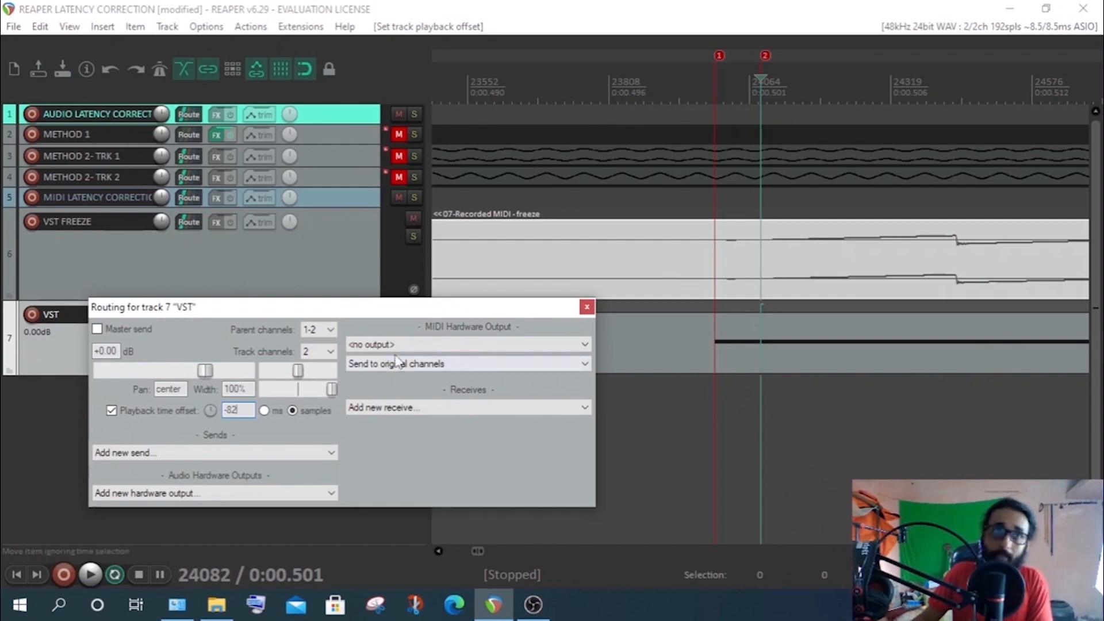
{"action": "left_click_drag", "start_coordinate": [375, 310], "coordinate": [377, 438]}
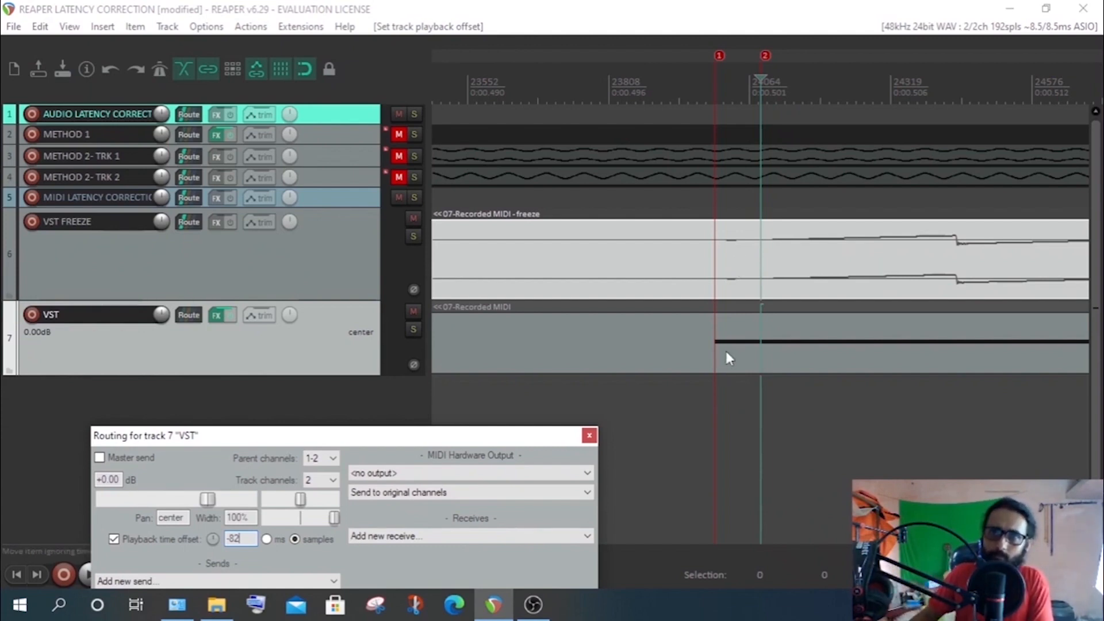
{"action": "left_click_drag", "start_coordinate": [575, 436], "coordinate": [585, 212]}
{"action": "left_click", "coordinate": [600, 213]}
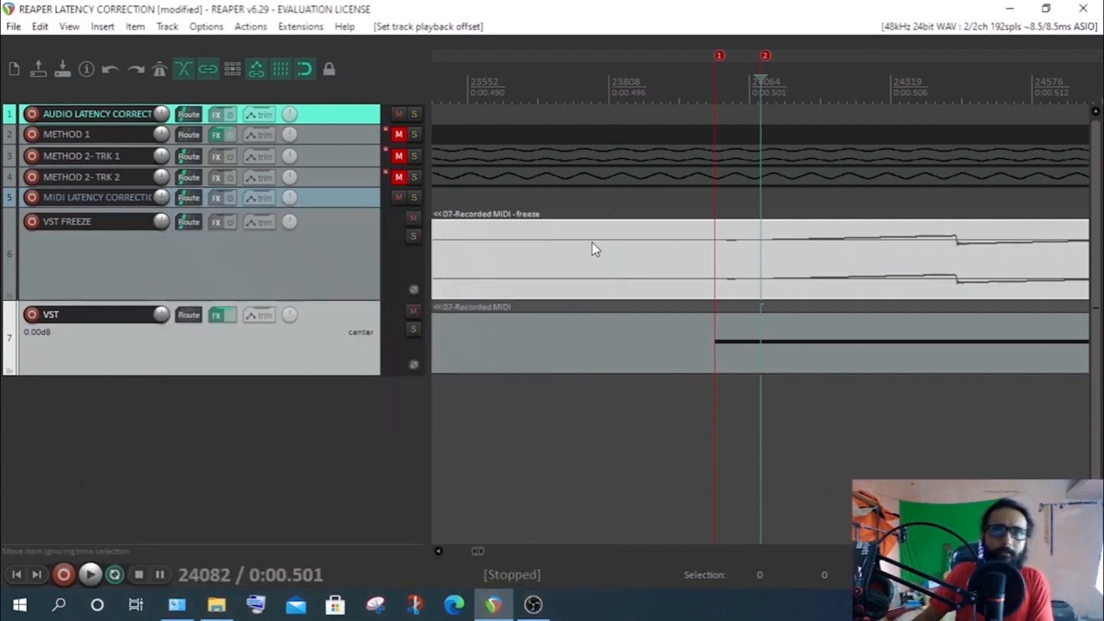
- Delete the old frozen audio item and add a new send from the VST track to the VST FREEZE track
{"action": "left_click", "coordinate": [564, 271]}
{"action": "key", "text": "Delete"}
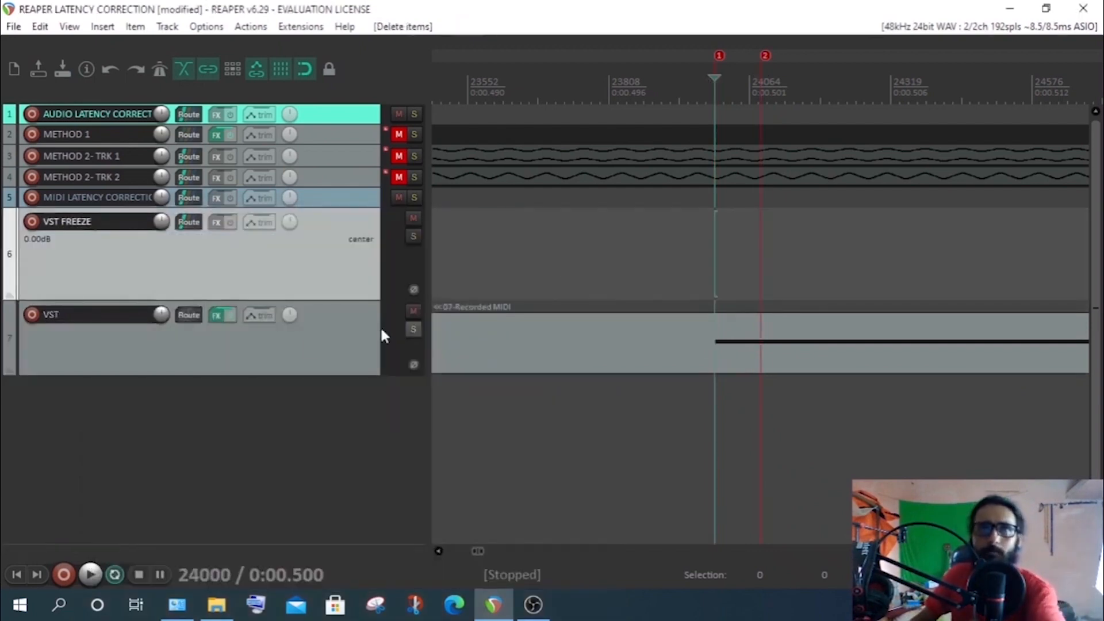
{"action": "left_click", "coordinate": [188, 315]}
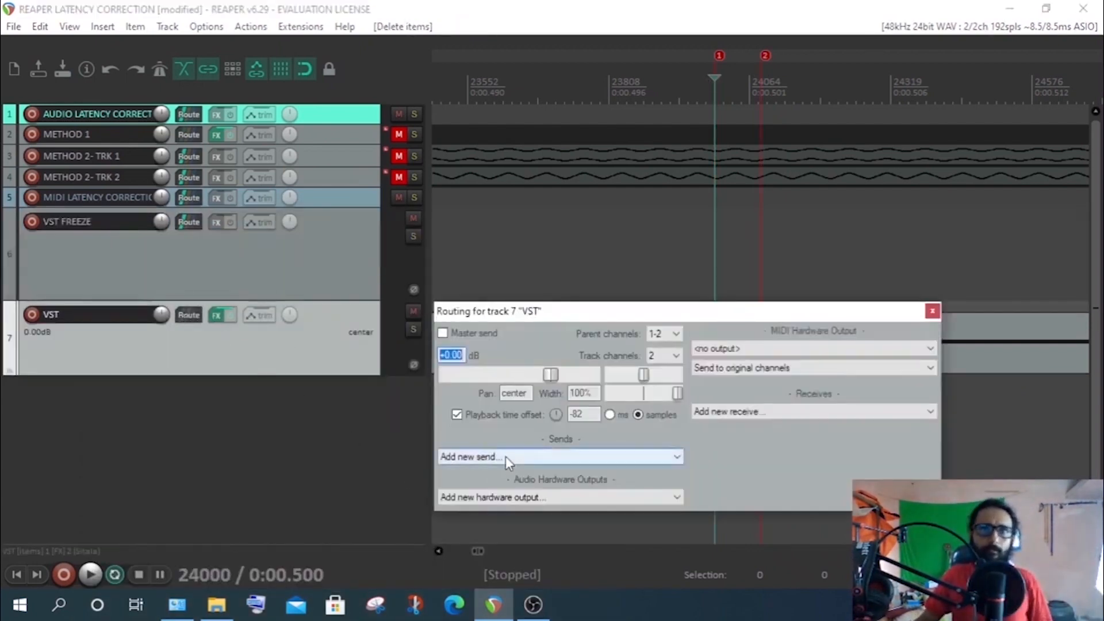
{"action": "left_click", "coordinate": [505, 457]}
{"action": "left_click", "coordinate": [477, 535]}
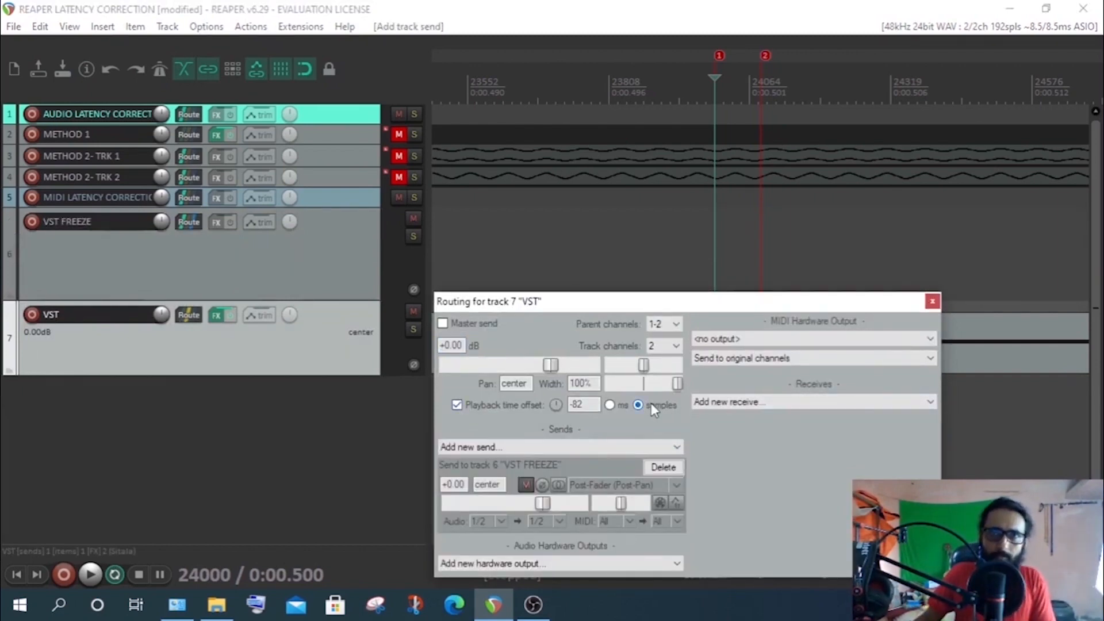
{"action": "left_click", "coordinate": [932, 301]}
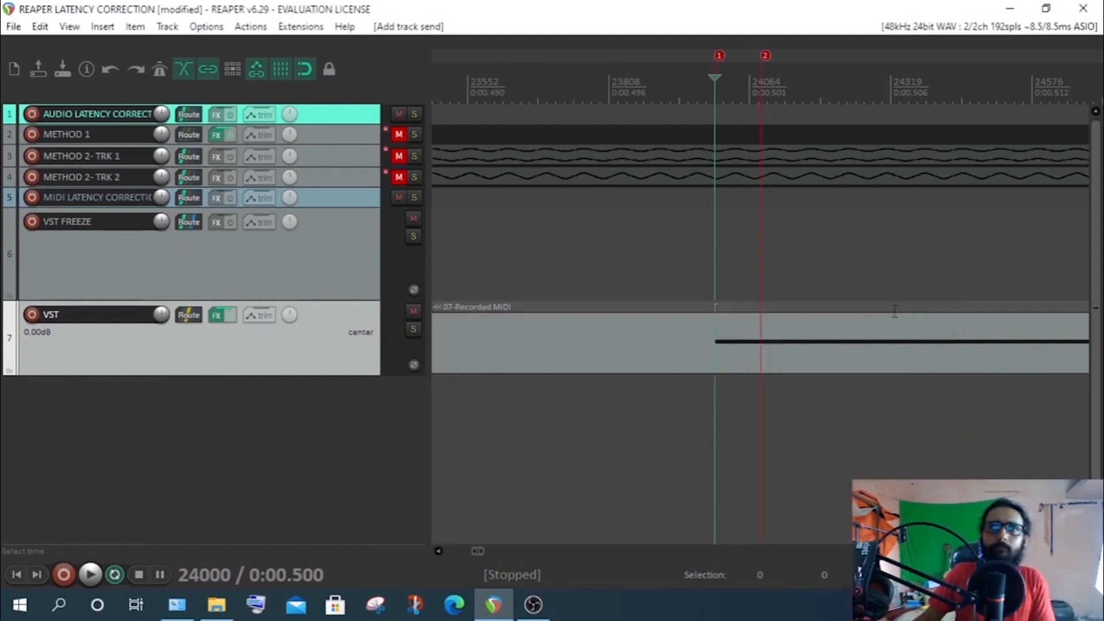
- Freeze the VST FREEZE track to stereo again with the offset applied, and unlock the new frozen item
{"action": "left_click", "coordinate": [234, 263]}
{"action": "right_click", "coordinate": [234, 263]}
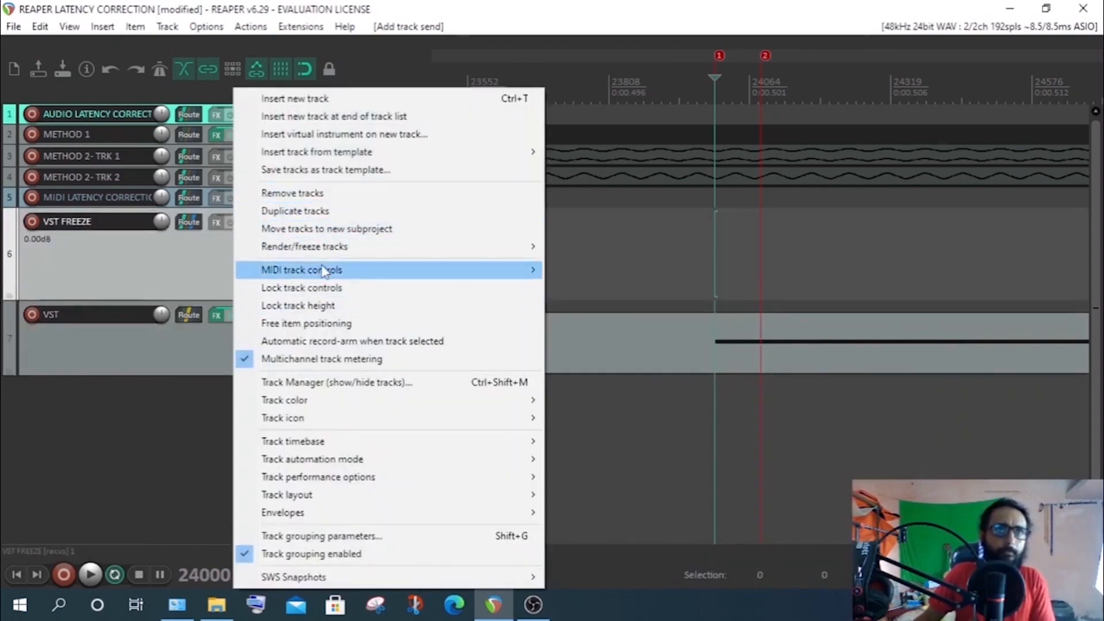
{"action": "mouse_move", "coordinate": [343, 260]}
{"action": "left_click", "coordinate": [603, 321]}
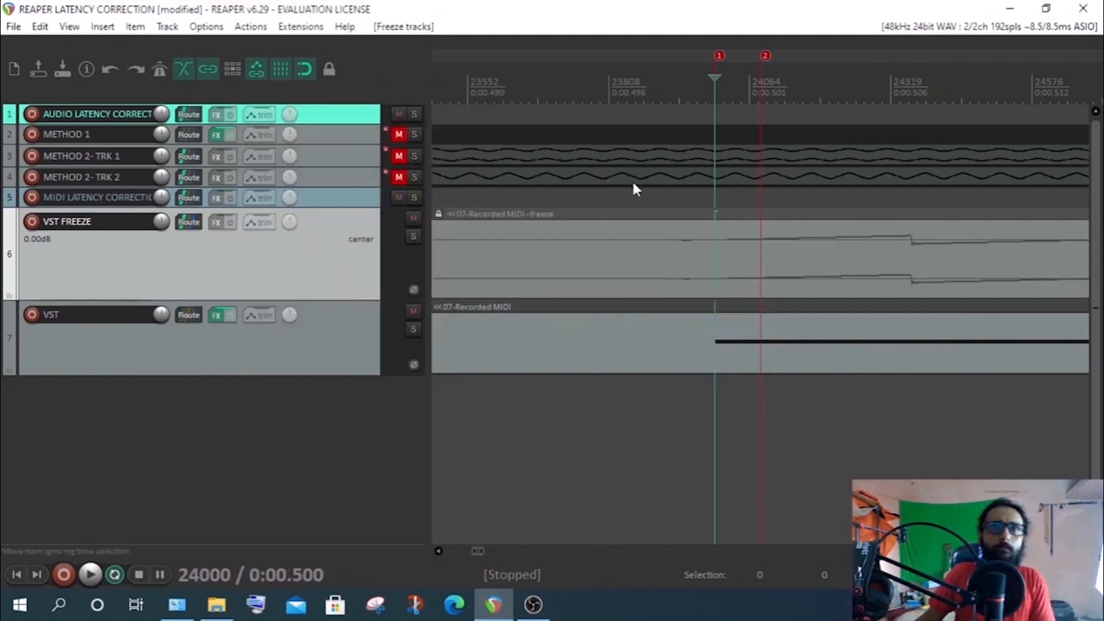
{"action": "scroll", "coordinate": [632, 179], "scroll_direction": "down", "scroll_amount": 3}
{"action": "left_click", "coordinate": [439, 214]}
- Compare the second note's onset in the new frozen audio with marker 1 and the MIDI note's start at sample level
{"action": "scroll", "coordinate": [575, 254], "scroll_direction": "down", "scroll_amount": 8}
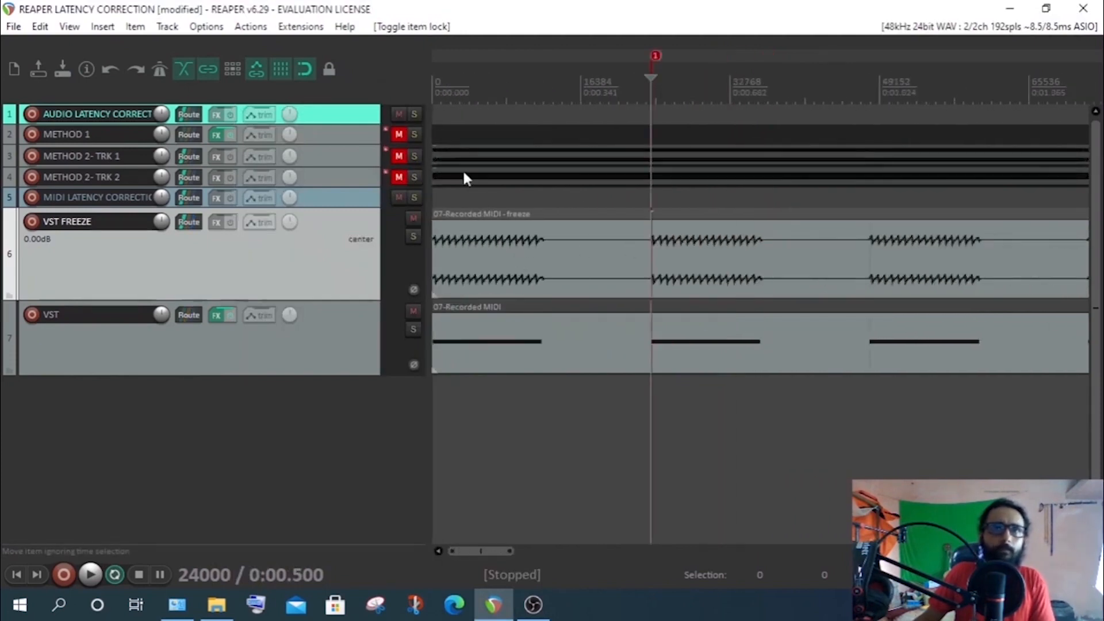
{"action": "scroll", "coordinate": [475, 188], "scroll_direction": "down", "scroll_amount": 3}
{"action": "left_click", "coordinate": [457, 251]}
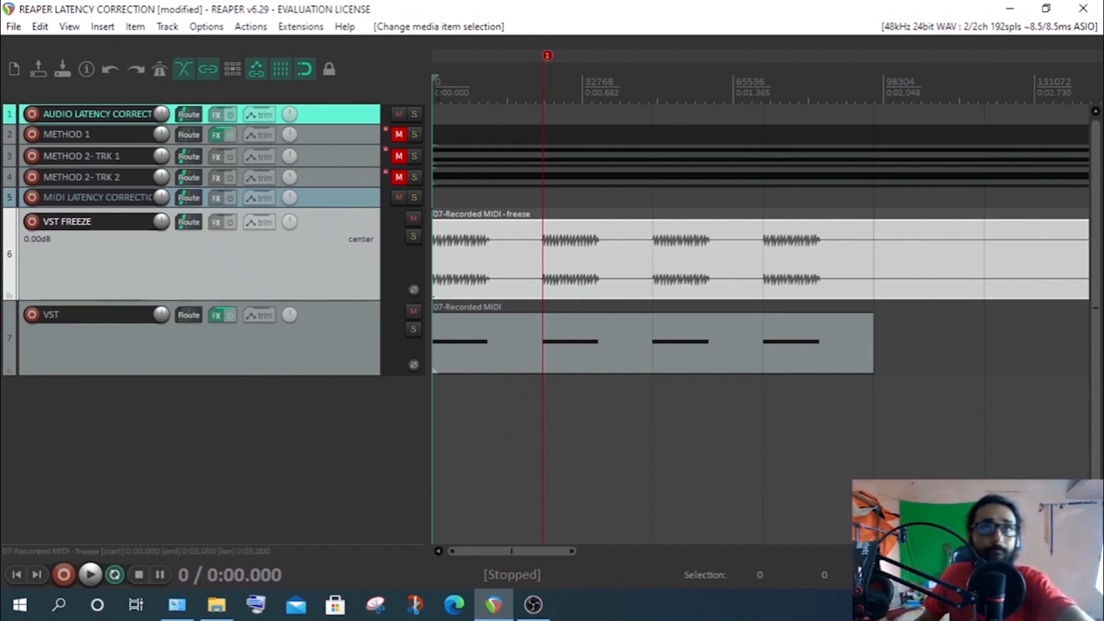
{"action": "left_click", "coordinate": [533, 93]}
{"action": "scroll", "coordinate": [725, 163], "scroll_direction": "up", "scroll_amount": 1}
{"action": "scroll", "coordinate": [725, 164], "scroll_direction": "up", "scroll_amount": 10}
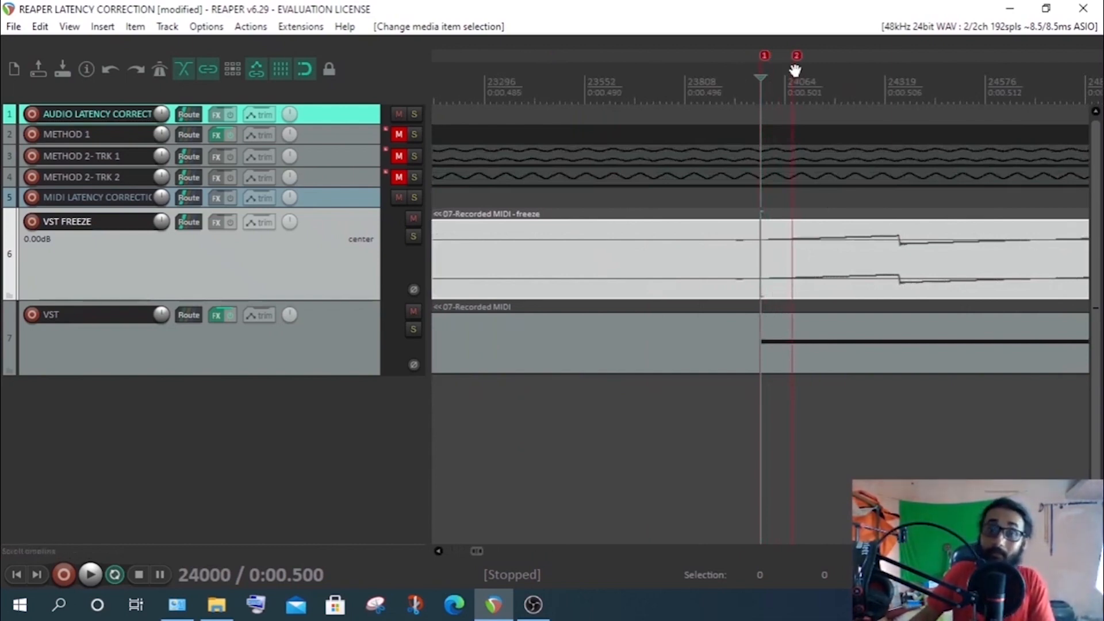
{"action": "scroll", "coordinate": [814, 69], "scroll_direction": "up", "scroll_amount": 3}
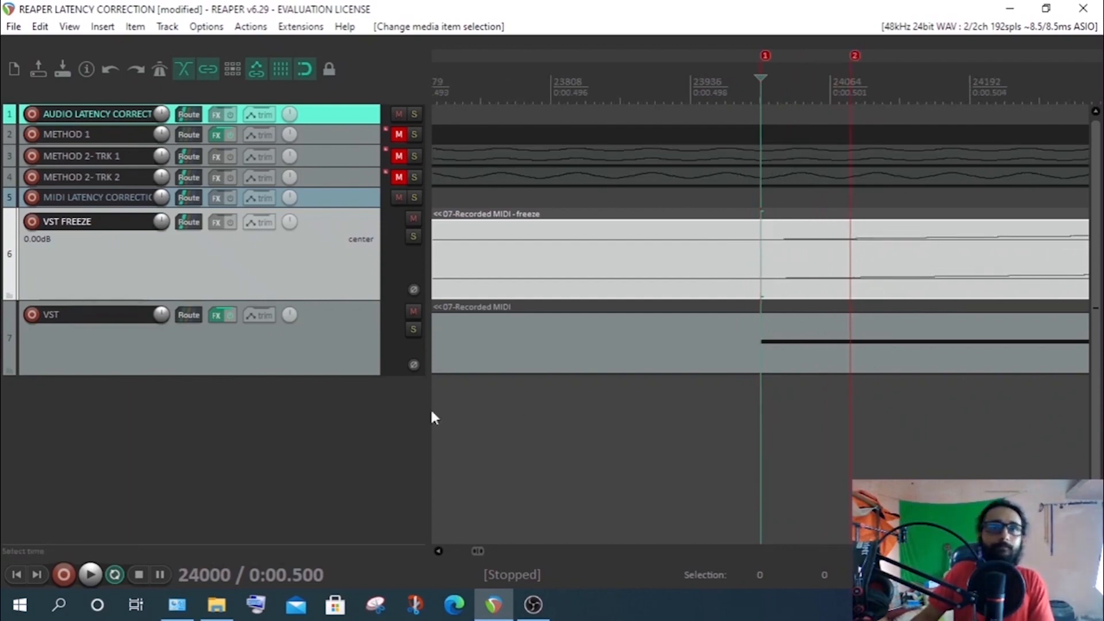
- Enlarge the VST FREEZE track's height and examine the frozen audio's onset at marker 1 against the MIDI note
{"action": "left_click_drag", "start_coordinate": [353, 299], "coordinate": [366, 454]}
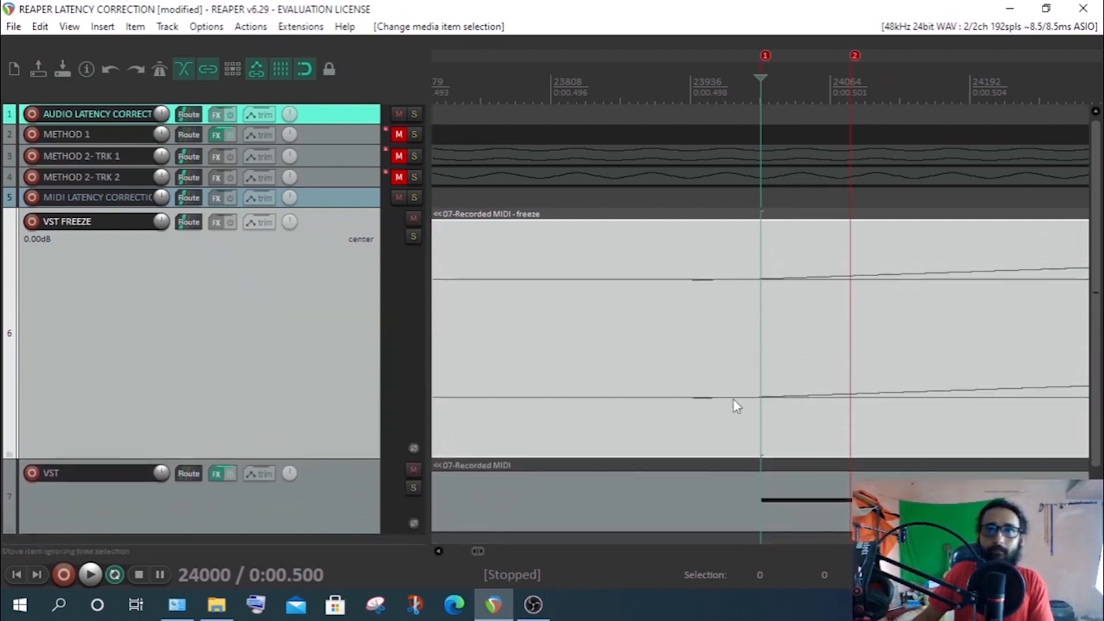
{"action": "scroll", "coordinate": [777, 405], "scroll_direction": "down", "scroll_amount": 4}
{"action": "scroll", "coordinate": [876, 395], "scroll_direction": "up", "scroll_amount": 3}
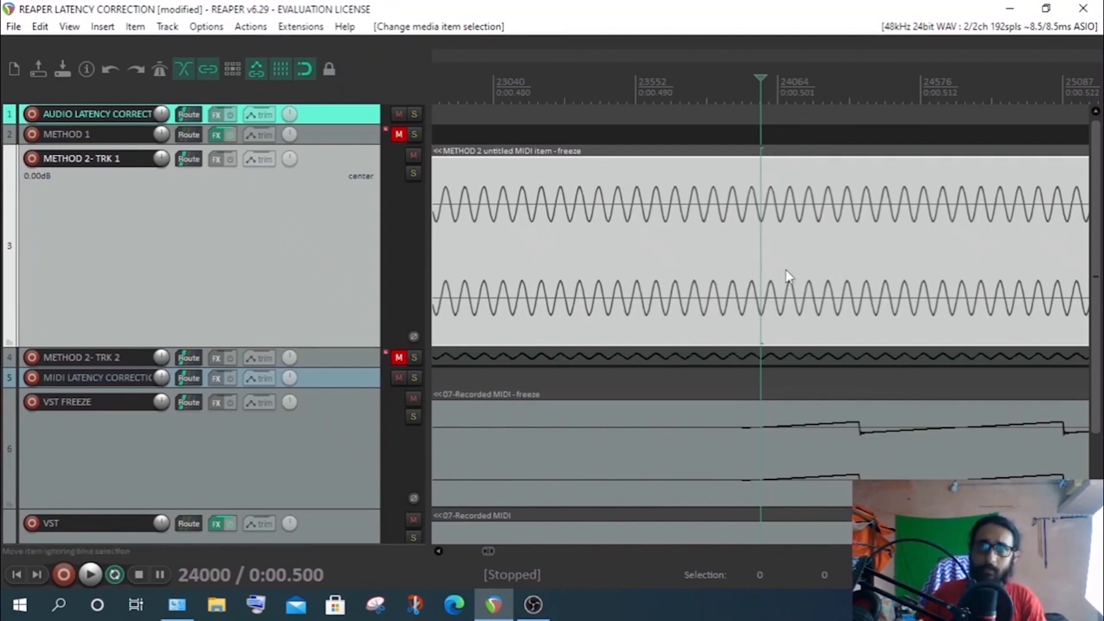
- Examine the waveform of METHOD 2- TRK 1 in close-up around 0.5 seconds and at the 6-second and 7-second grid lines
{"action": "scroll", "coordinate": [806, 282], "scroll_direction": "up", "scroll_amount": 4}
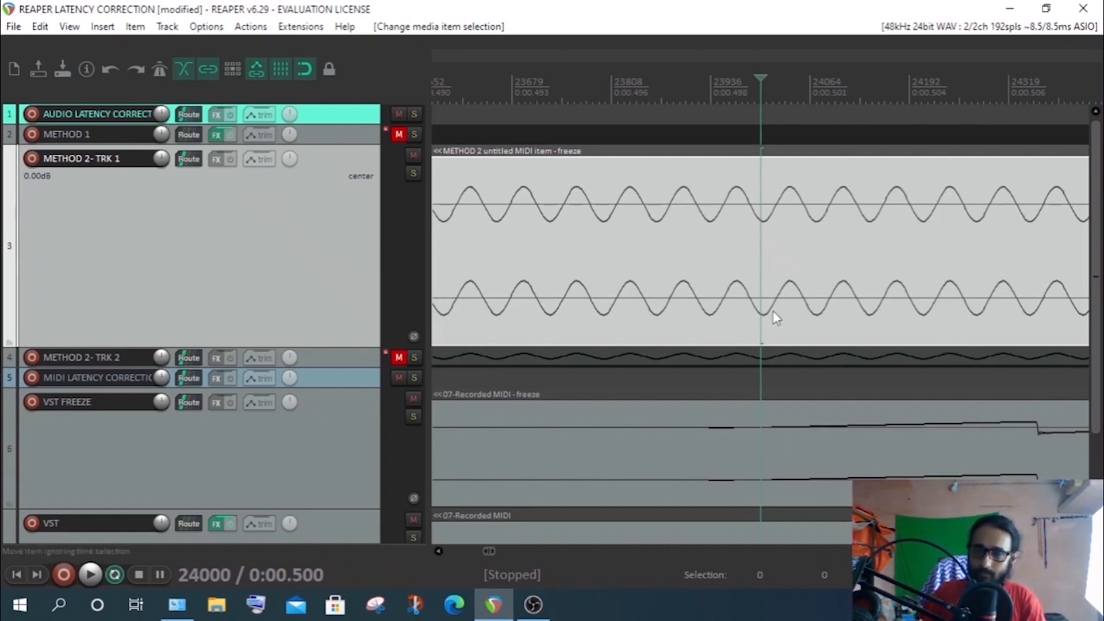
{"action": "scroll", "coordinate": [793, 290], "scroll_direction": "down", "scroll_amount": 10}
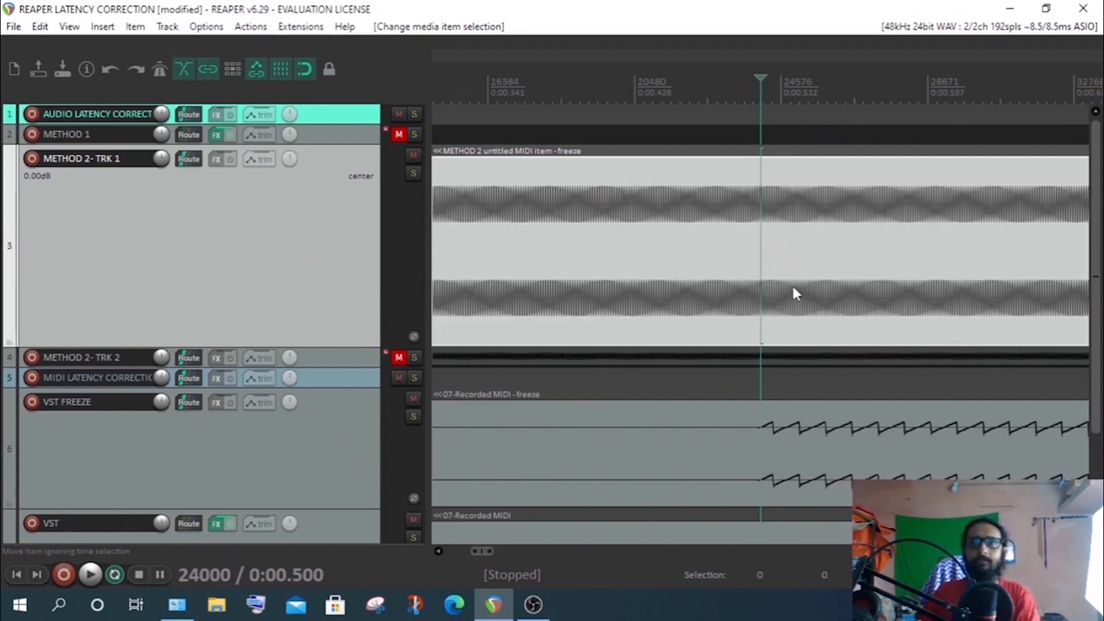
{"action": "scroll", "coordinate": [855, 288], "scroll_direction": "down", "scroll_amount": 6}
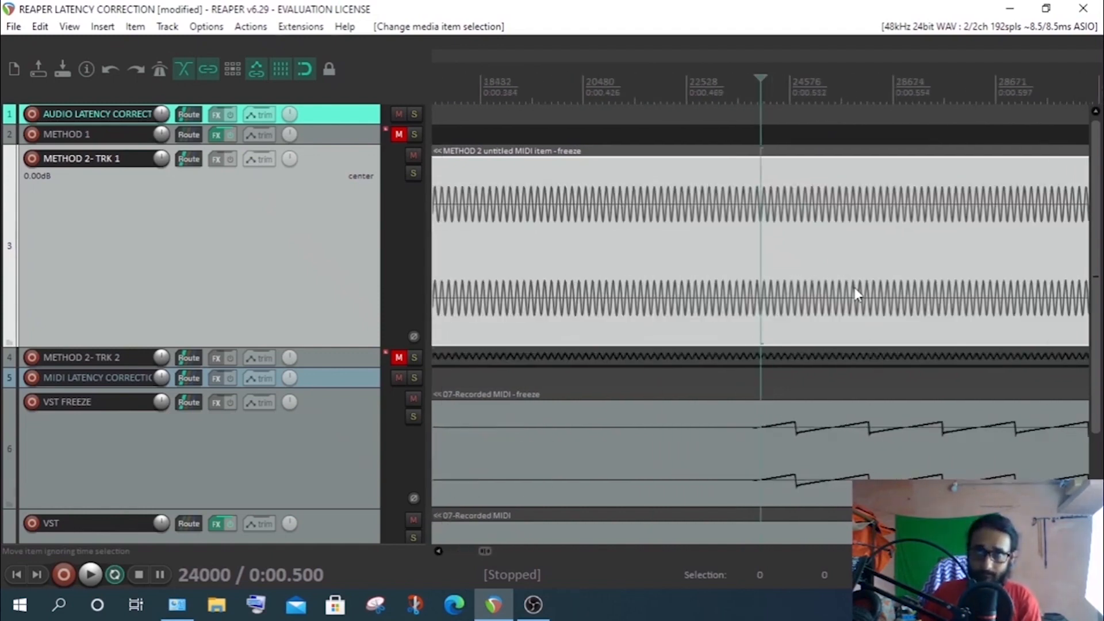
{"action": "scroll", "coordinate": [844, 286], "scroll_direction": "down", "scroll_amount": 6}
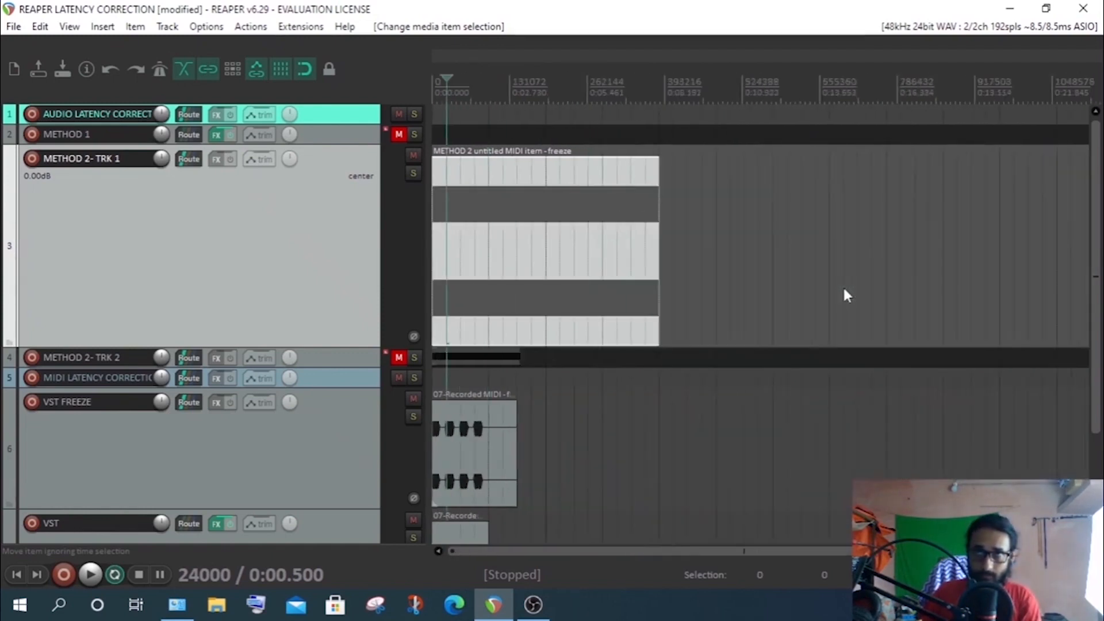
{"action": "left_click", "coordinate": [601, 207]}
{"action": "scroll", "coordinate": [563, 273], "scroll_direction": "up", "scroll_amount": 20}
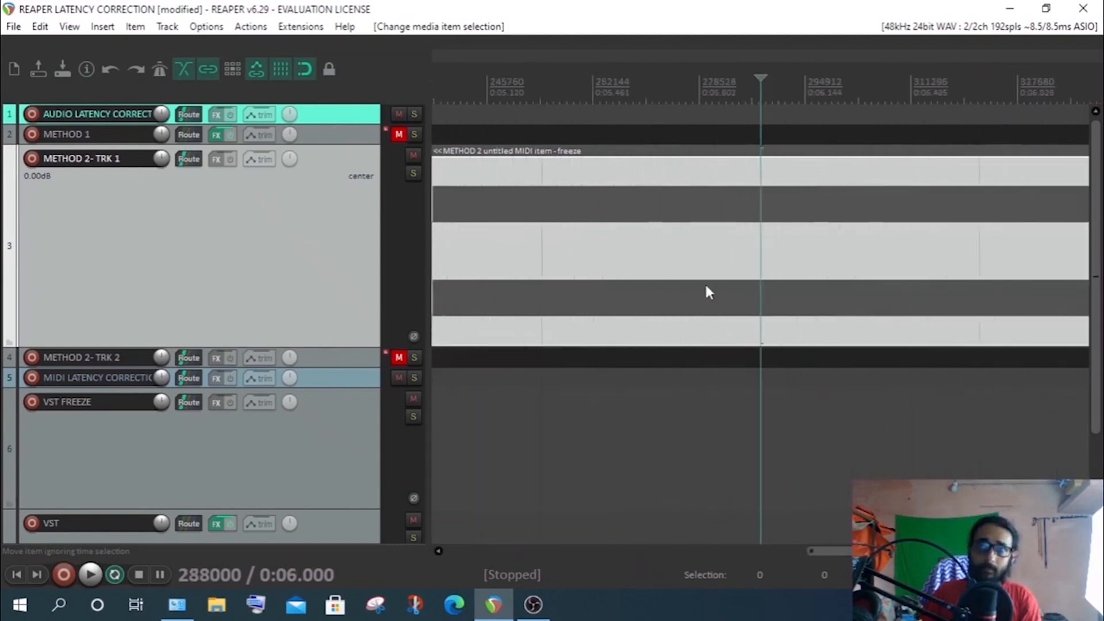
{"action": "scroll", "coordinate": [850, 284], "scroll_direction": "up", "scroll_amount": 10}
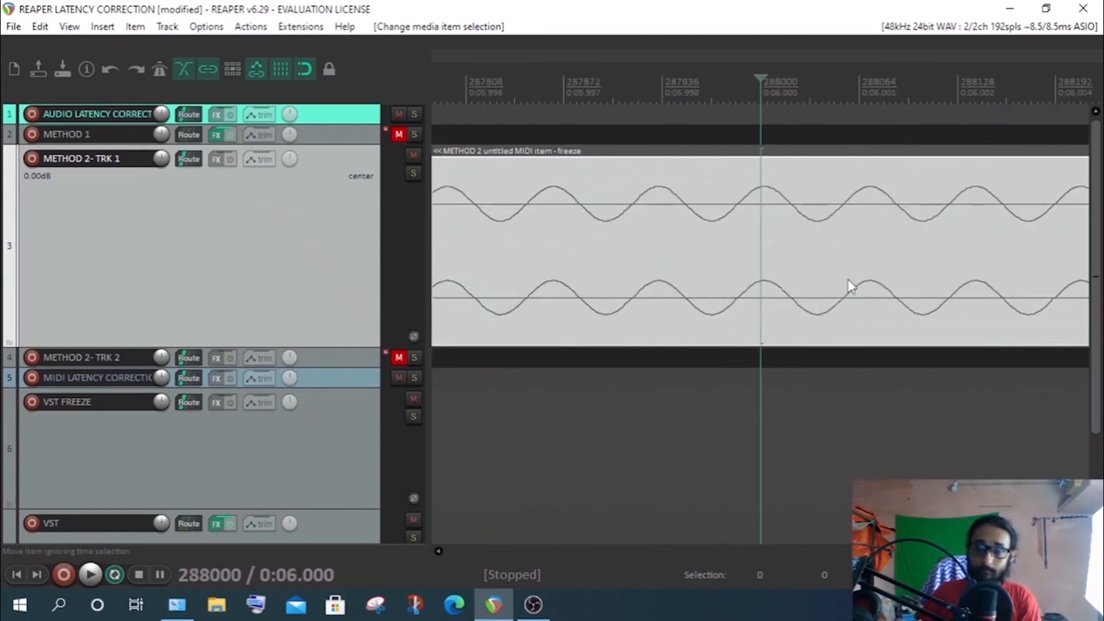
{"action": "scroll", "coordinate": [759, 275], "scroll_direction": "down", "scroll_amount": 20}
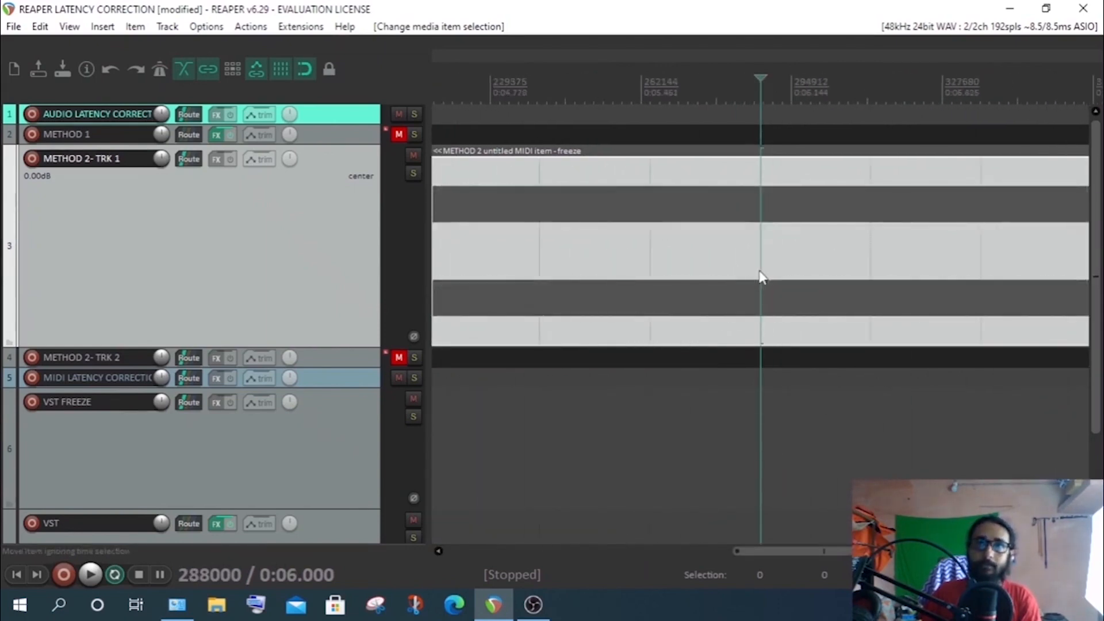
{"action": "left_click", "coordinate": [711, 245]}
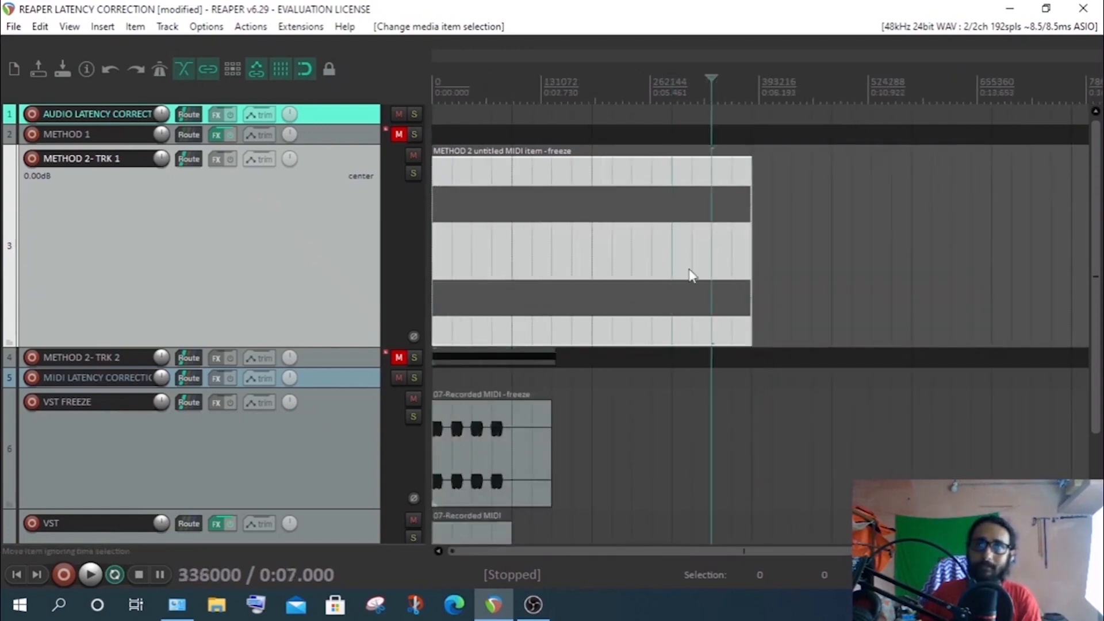
{"action": "scroll", "coordinate": [696, 271], "scroll_direction": "up", "scroll_amount": 20}
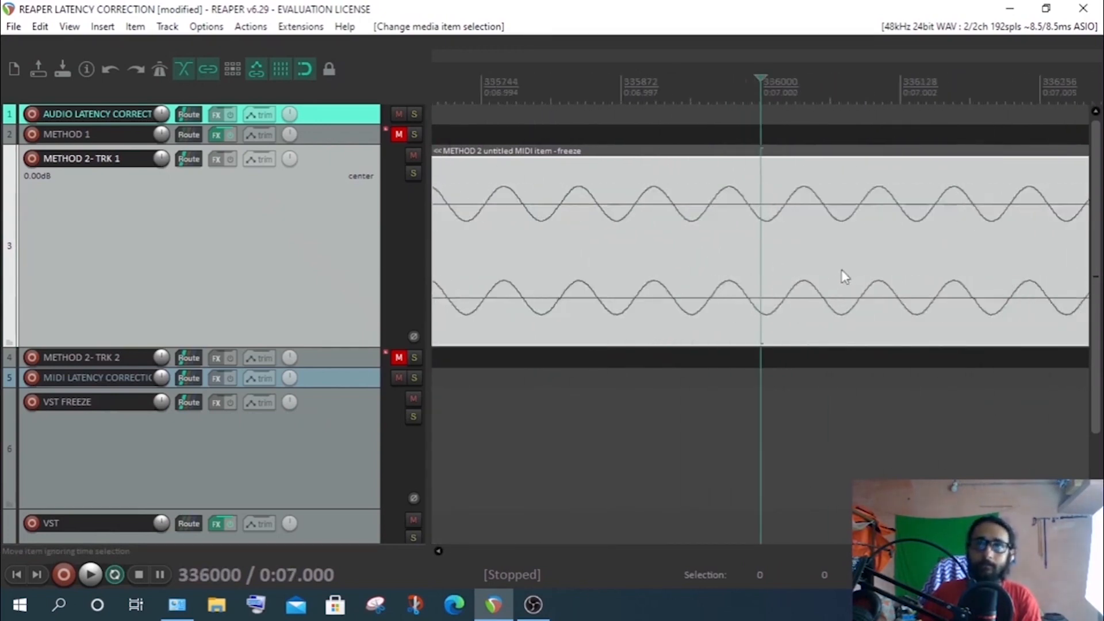
{"action": "scroll", "coordinate": [937, 275], "scroll_direction": "down", "scroll_amount": 2}
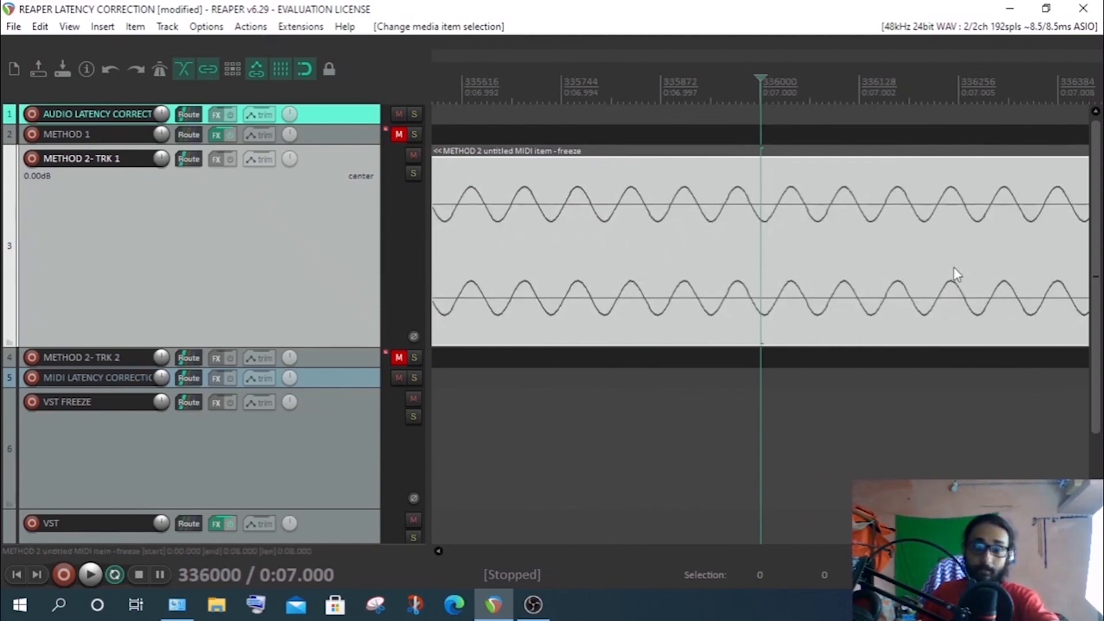
- Step the edit cursor forward through the waveform's successive rising zero crossings just after the 7-second grid line on METHOD 2- TRK 1
{"action": "left_click", "coordinate": [778, 274]}
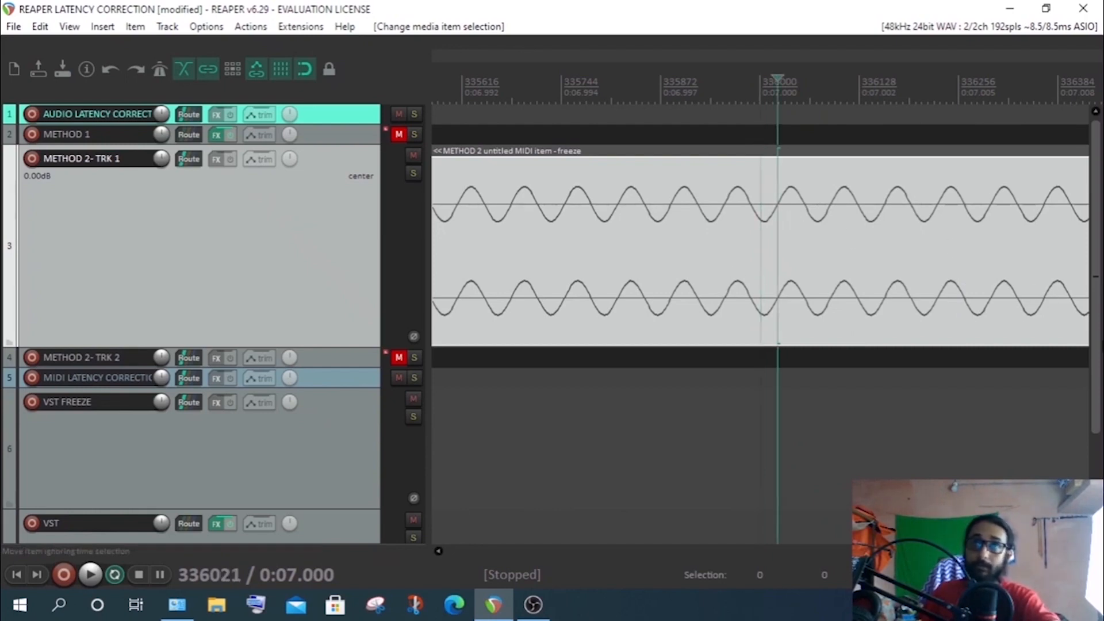
{"action": "left_click", "coordinate": [805, 265]}
{"action": "left_click", "coordinate": [832, 265]}
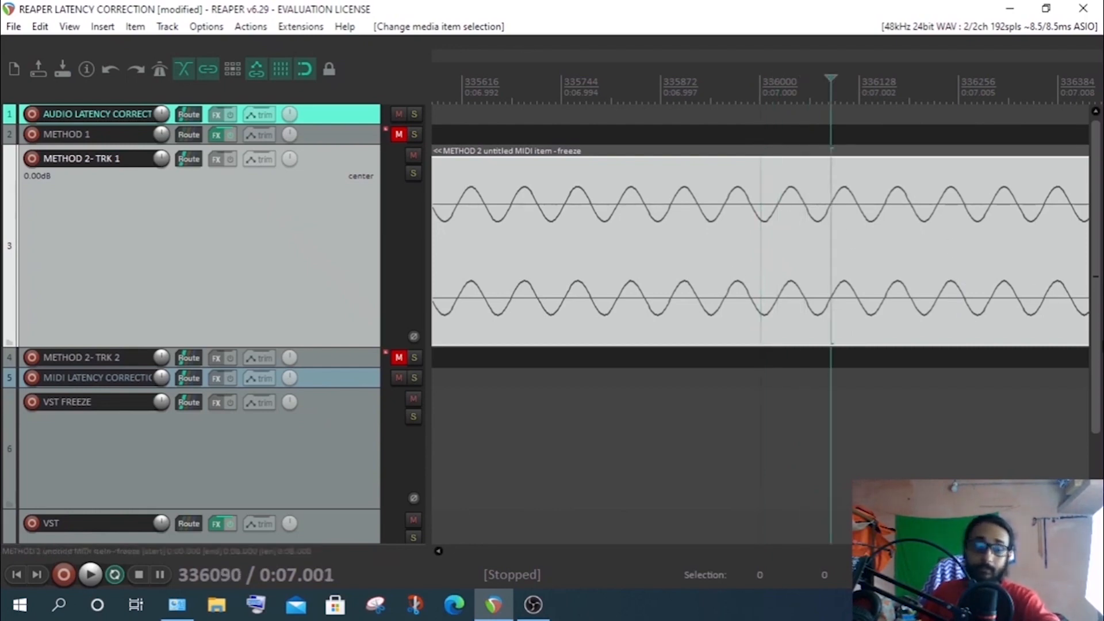
{"action": "left_click", "coordinate": [858, 264]}
{"action": "left_click", "coordinate": [885, 265]}
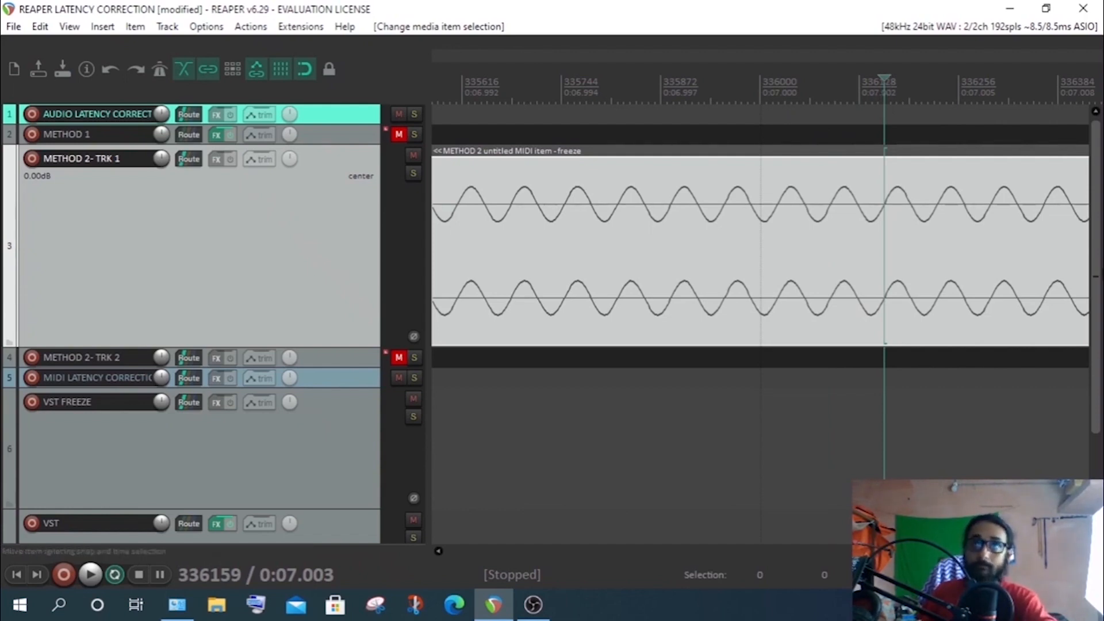
- Step the edit cursor backward through the zero crossings on METHOD 2- TRK 1 to sample 335815
{"action": "left_click", "coordinate": [858, 204]}
{"action": "key", "text": "shift+z"}
{"action": "key", "text": "shift+z"}
{"action": "key", "text": "shift+z"}
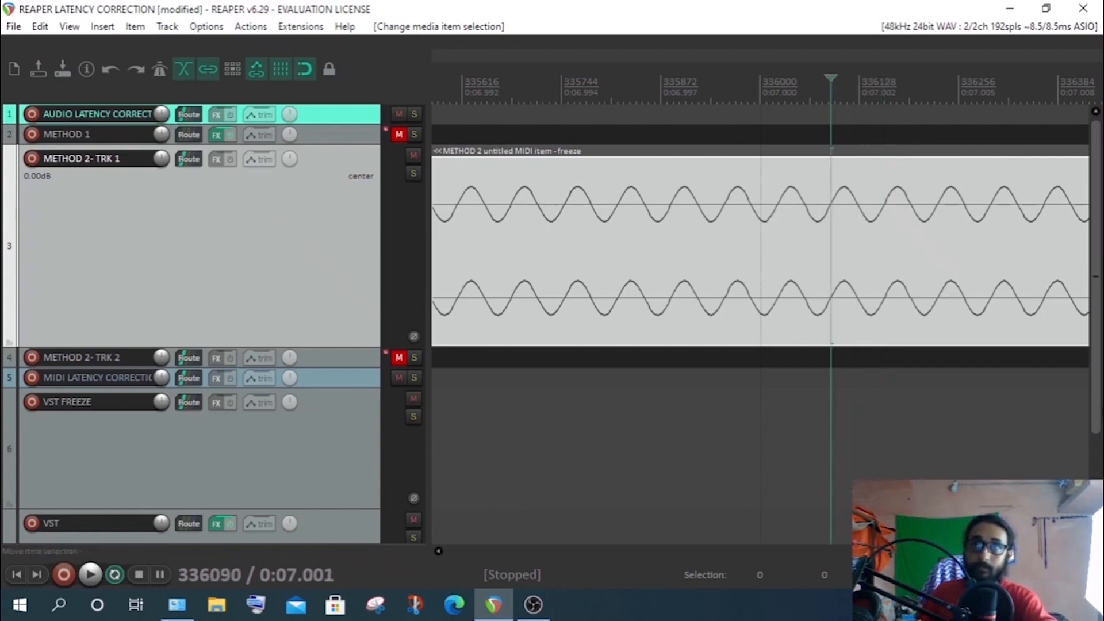
{"action": "key", "text": "shift+z"}
{"action": "key", "text": "shift+z"}
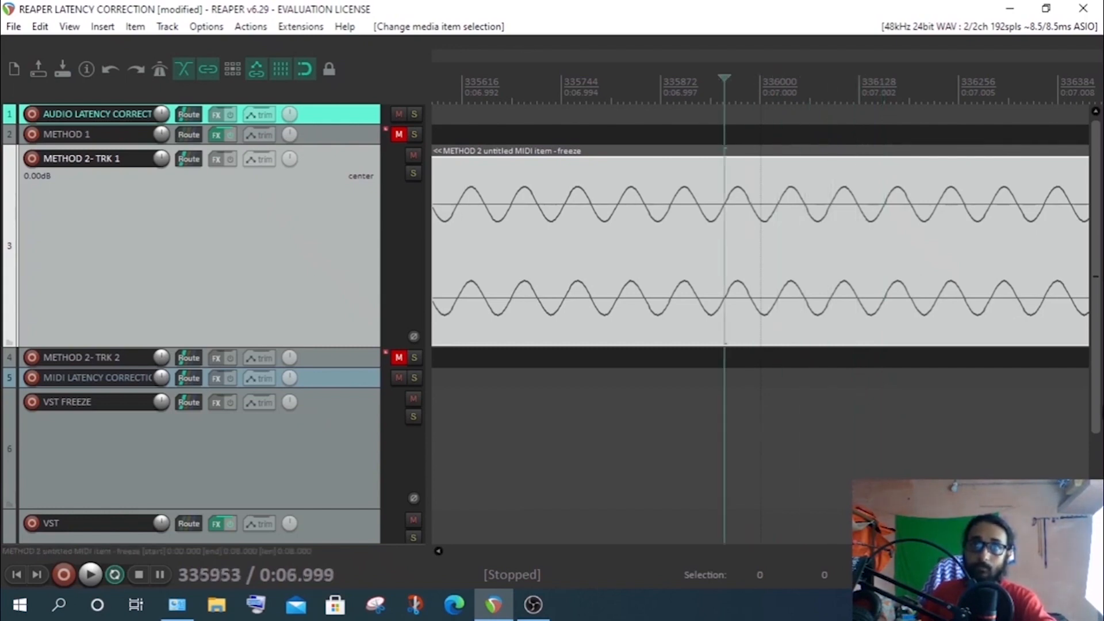
{"action": "key", "text": "shift+z"}
{"action": "key", "text": "shift+z"}
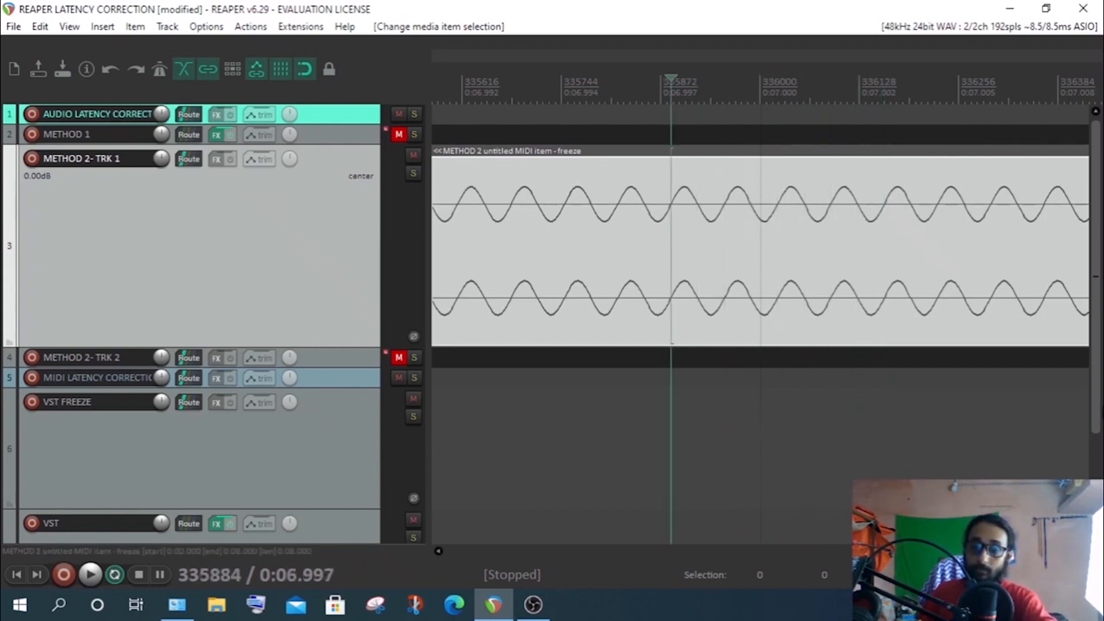
{"action": "key", "text": "shift+z"}
{"action": "key", "text": "shift+z"}
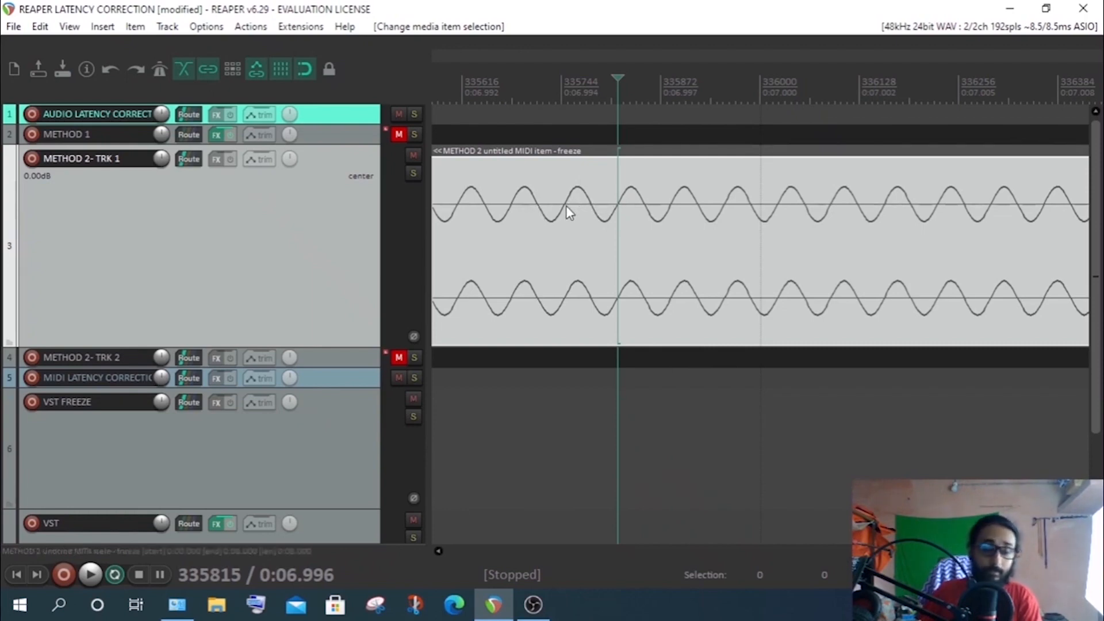
- Bring the VST FREEZE and VST tracks' notes into view and place the edit cursor at the project start
{"action": "scroll", "coordinate": [715, 249], "scroll_direction": "down", "scroll_amount": 10}
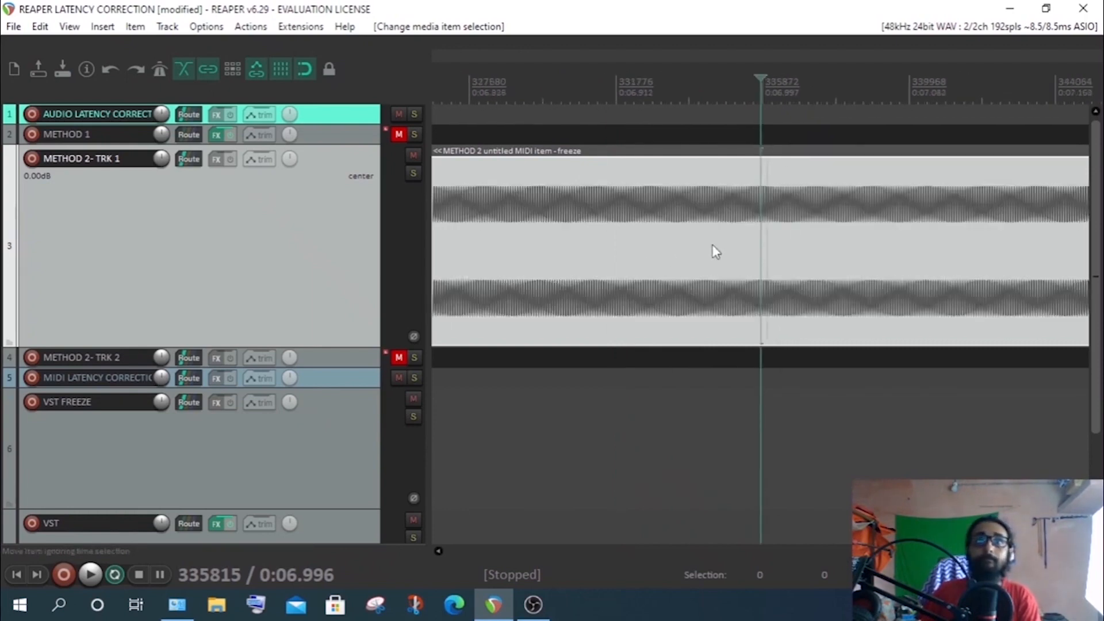
{"action": "scroll", "coordinate": [786, 251], "scroll_direction": "down", "scroll_amount": 5}
{"action": "scroll", "coordinate": [568, 244], "scroll_direction": "down", "scroll_amount": 2}
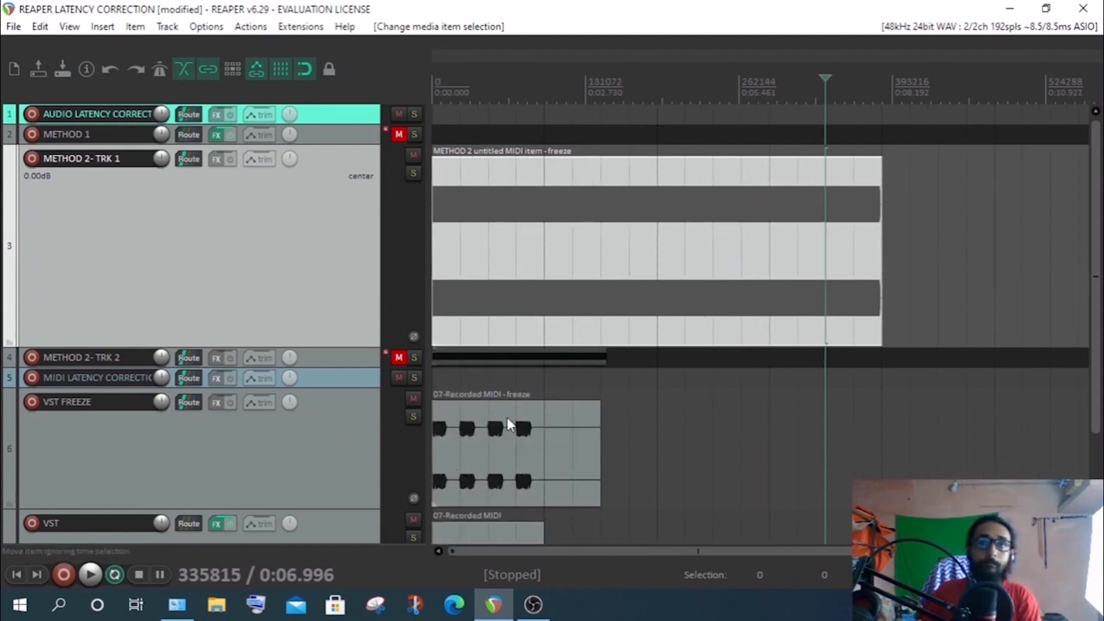
{"action": "scroll", "coordinate": [509, 416], "scroll_direction": "up", "scroll_amount": 3}
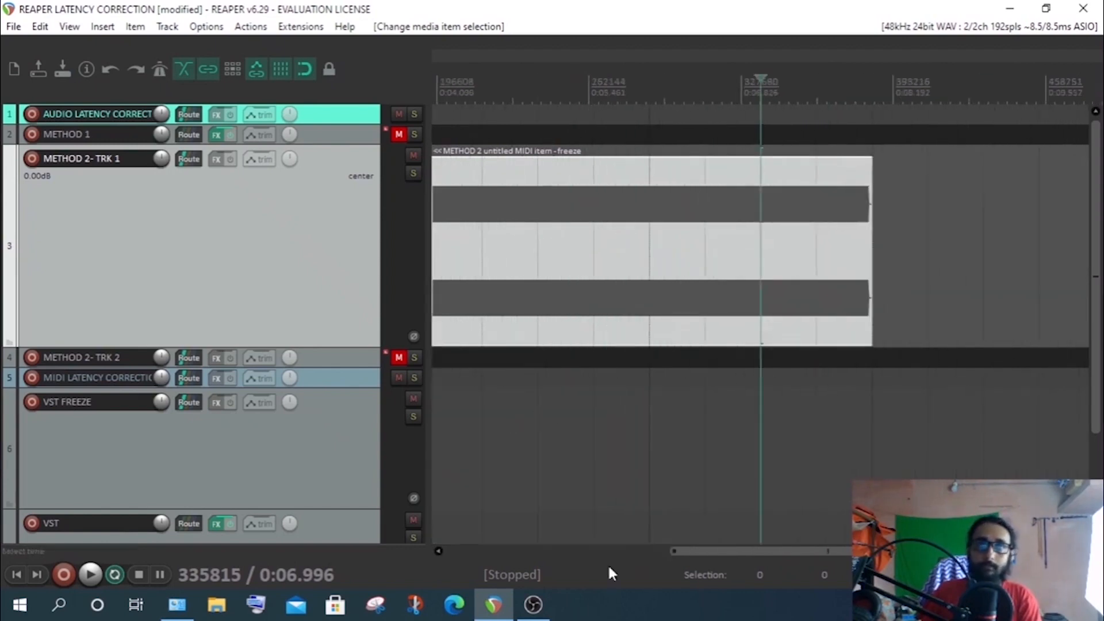
{"action": "left_click_drag", "start_coordinate": [731, 551], "coordinate": [496, 554]}
{"action": "left_click_drag", "start_coordinate": [1095, 278], "coordinate": [1095, 340]}
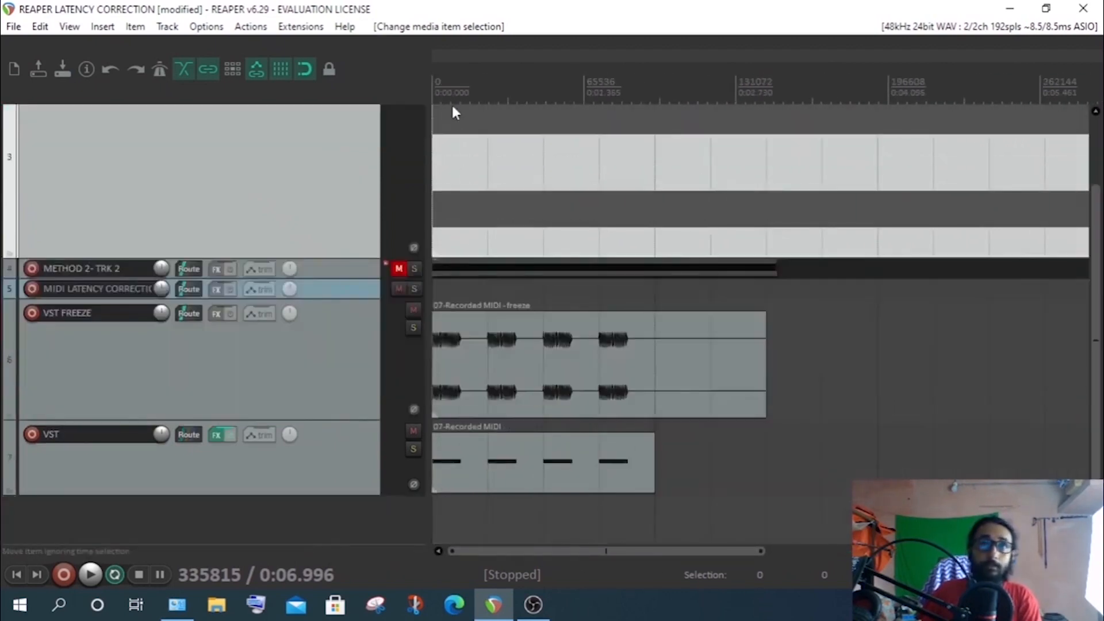
{"action": "left_click", "coordinate": [454, 86]}
{"action": "scroll", "coordinate": [461, 98], "scroll_direction": "up", "scroll_amount": 4}
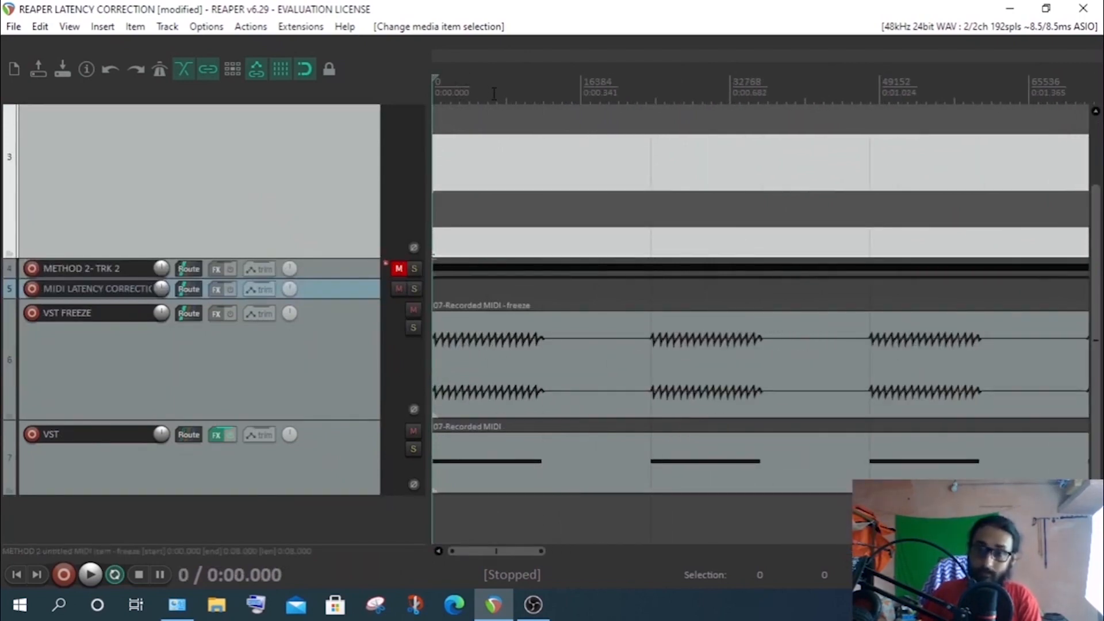
{"action": "scroll", "coordinate": [651, 371], "scroll_direction": "down", "scroll_amount": 4}
- Select the frozen item on VST FREEZE, place the edit cursor at its third note and compare the onset with the MIDI note
{"action": "left_click", "coordinate": [517, 372]}
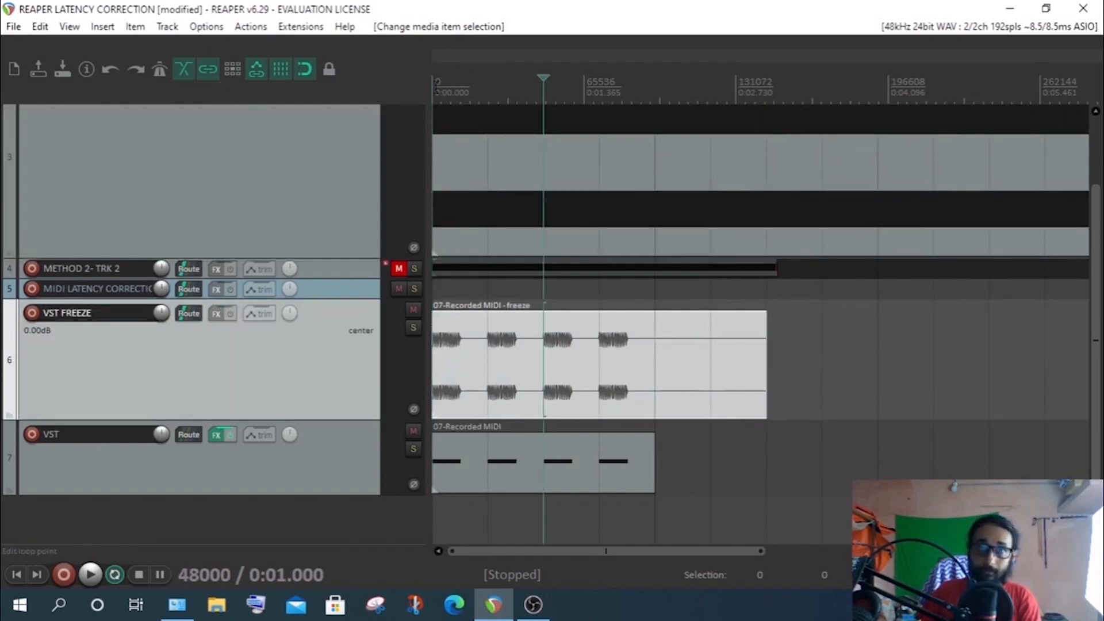
{"action": "left_click", "coordinate": [436, 85]}
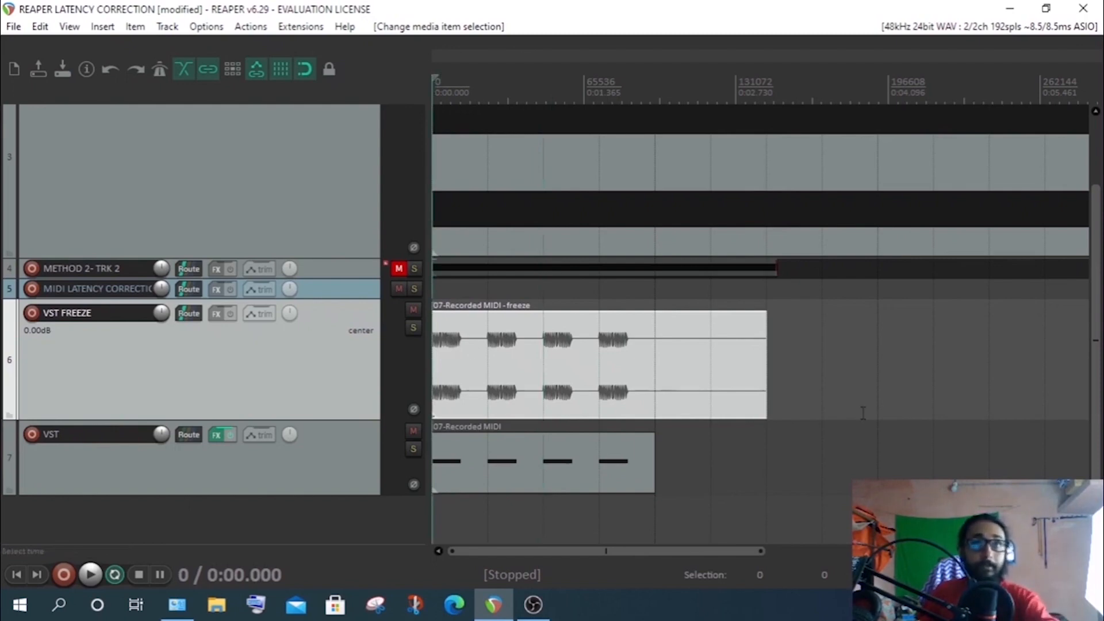
{"action": "left_click", "coordinate": [475, 412]}
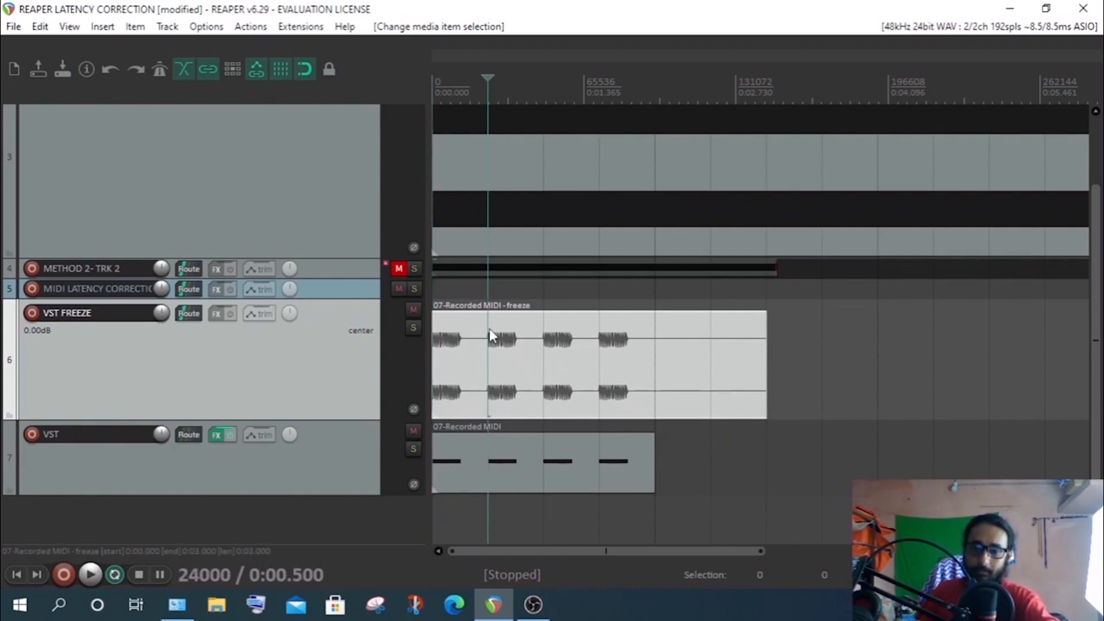
{"action": "left_click", "coordinate": [547, 397]}
{"action": "scroll", "coordinate": [849, 374], "scroll_direction": "up", "scroll_amount": 10}
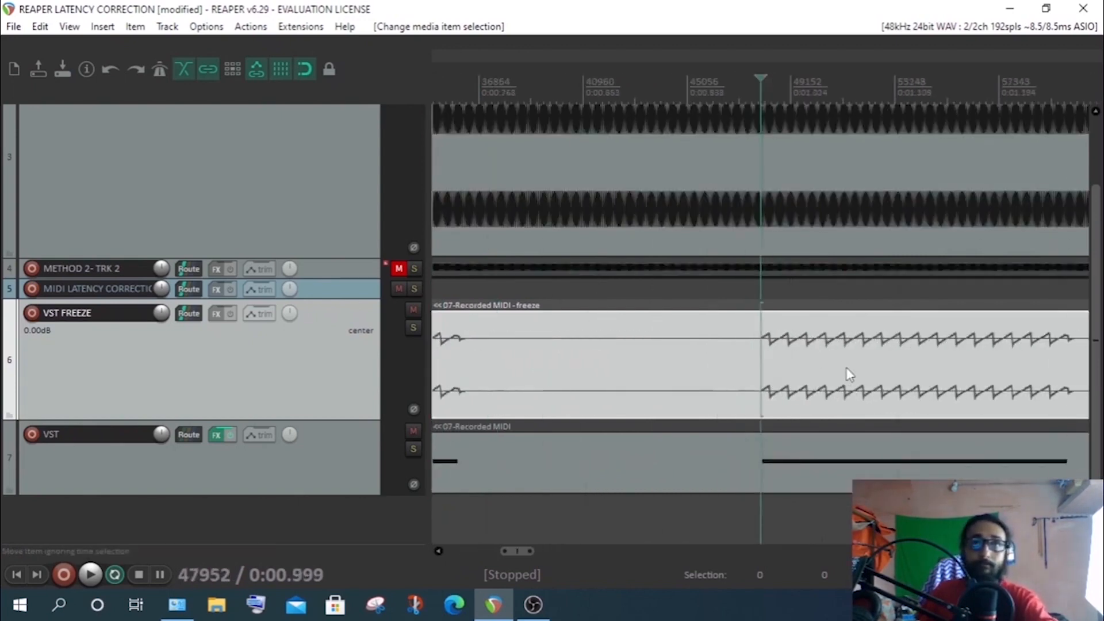
{"action": "scroll", "coordinate": [849, 374], "scroll_direction": "up", "scroll_amount": 4}
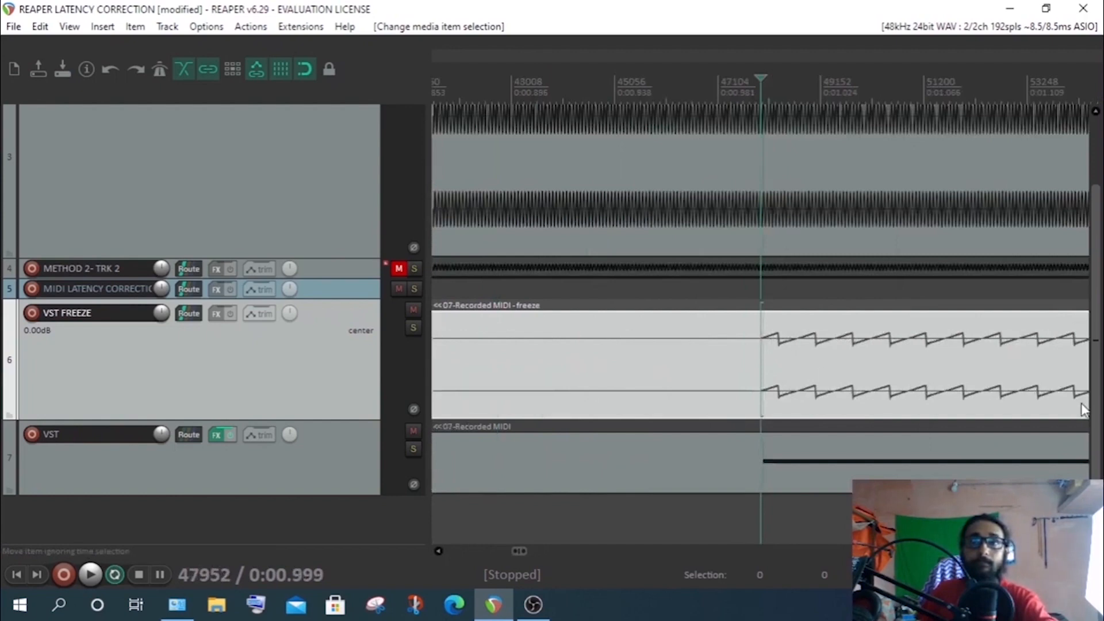
{"action": "scroll", "coordinate": [772, 345], "scroll_direction": "down", "scroll_amount": 4}
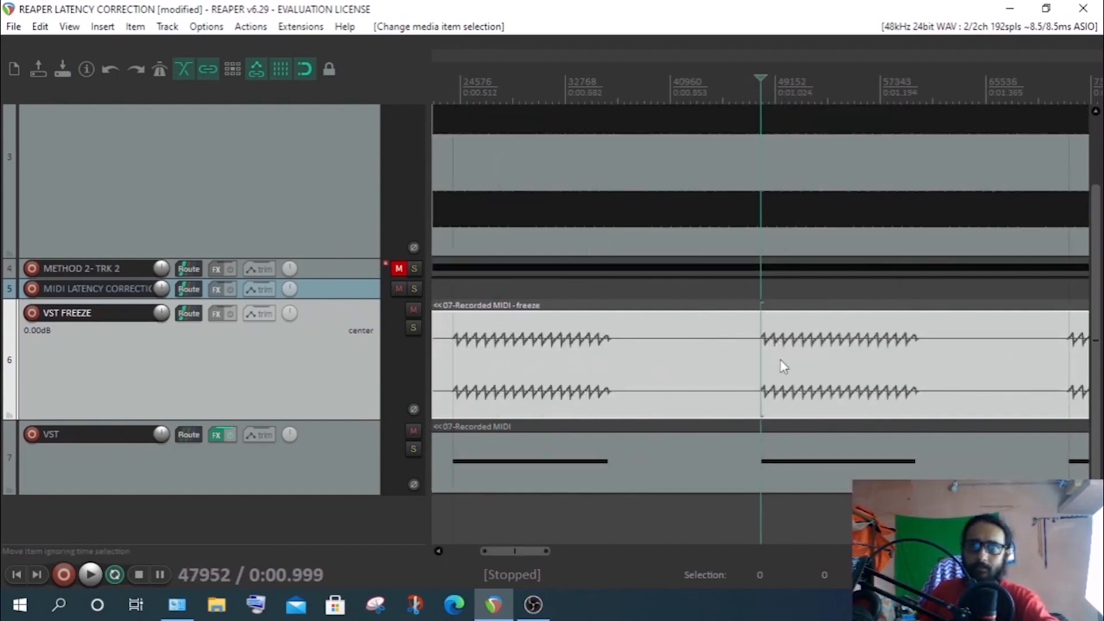
{"action": "scroll", "coordinate": [991, 376], "scroll_direction": "down", "scroll_amount": 5}
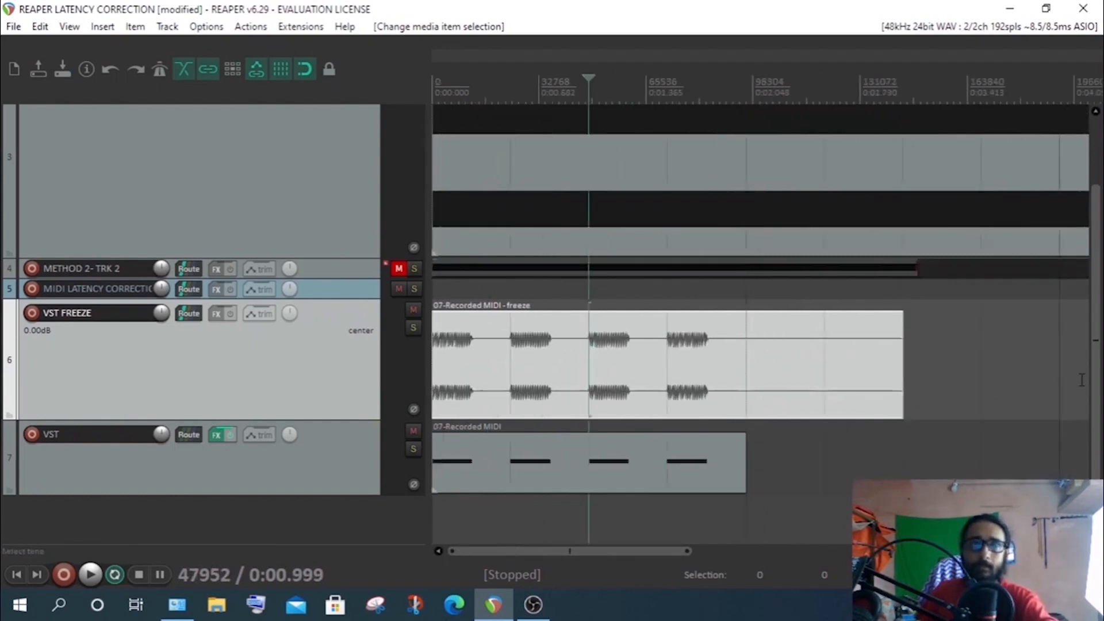
- Jump the edit cursor to the fourth note's transient in the frozen item and examine its alignment with the MIDI note
{"action": "key", "text": "Tab"}
{"action": "scroll", "coordinate": [725, 361], "scroll_direction": "up", "scroll_amount": 4}
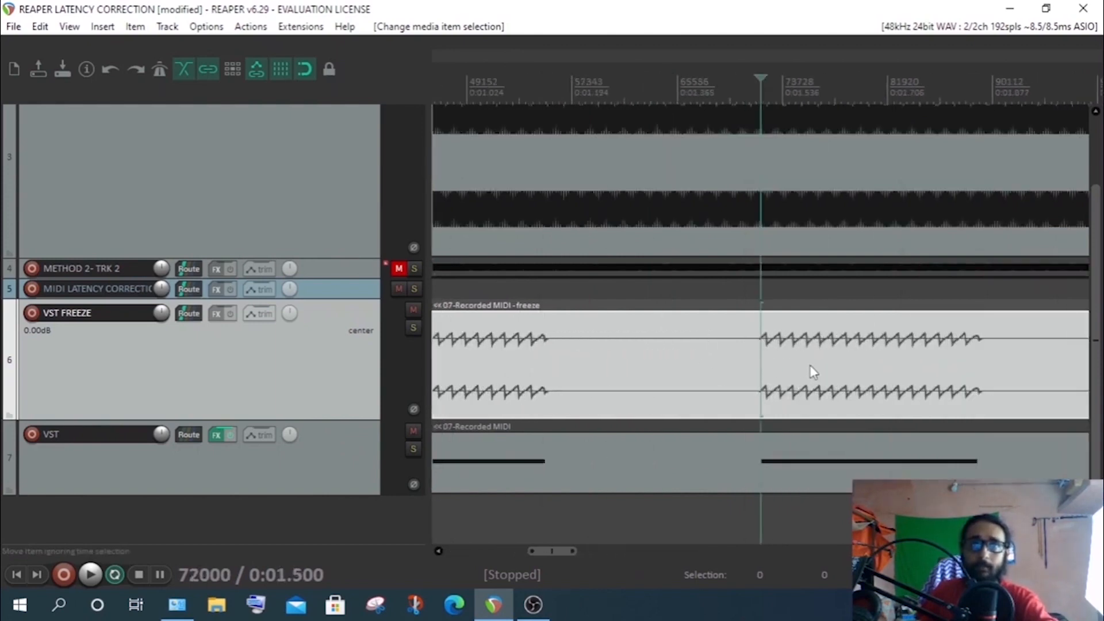
{"action": "scroll", "coordinate": [692, 377], "scroll_direction": "down", "scroll_amount": 5}
- Return the edit cursor to the project start and jump to the second note's transient in the frozen item
{"action": "key", "text": "w"}
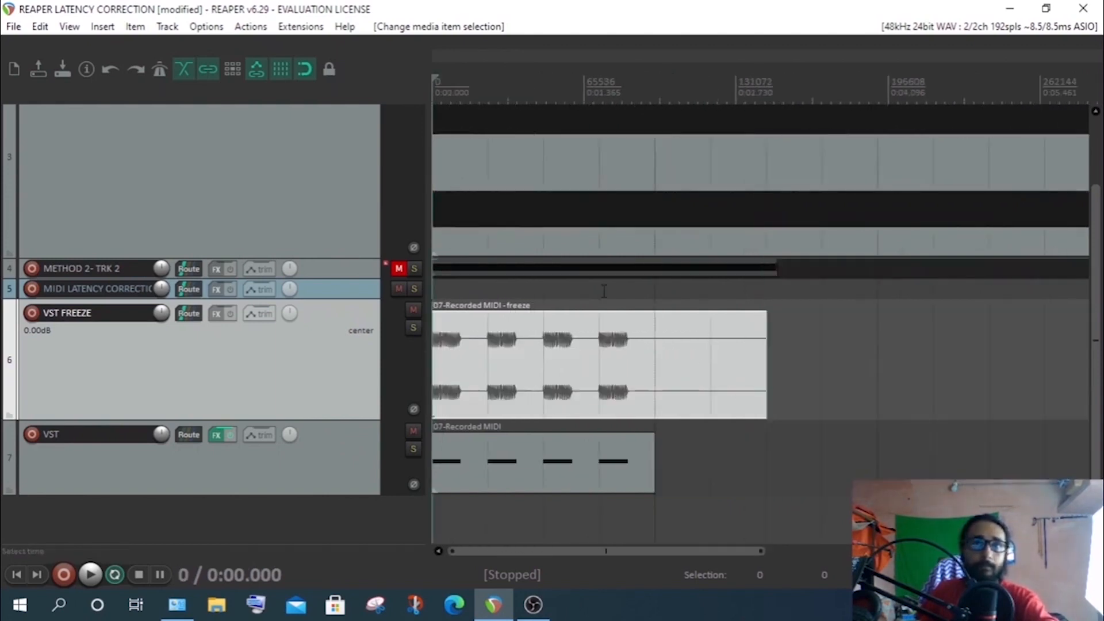
{"action": "scroll", "coordinate": [604, 291], "scroll_direction": "up", "scroll_amount": 3}
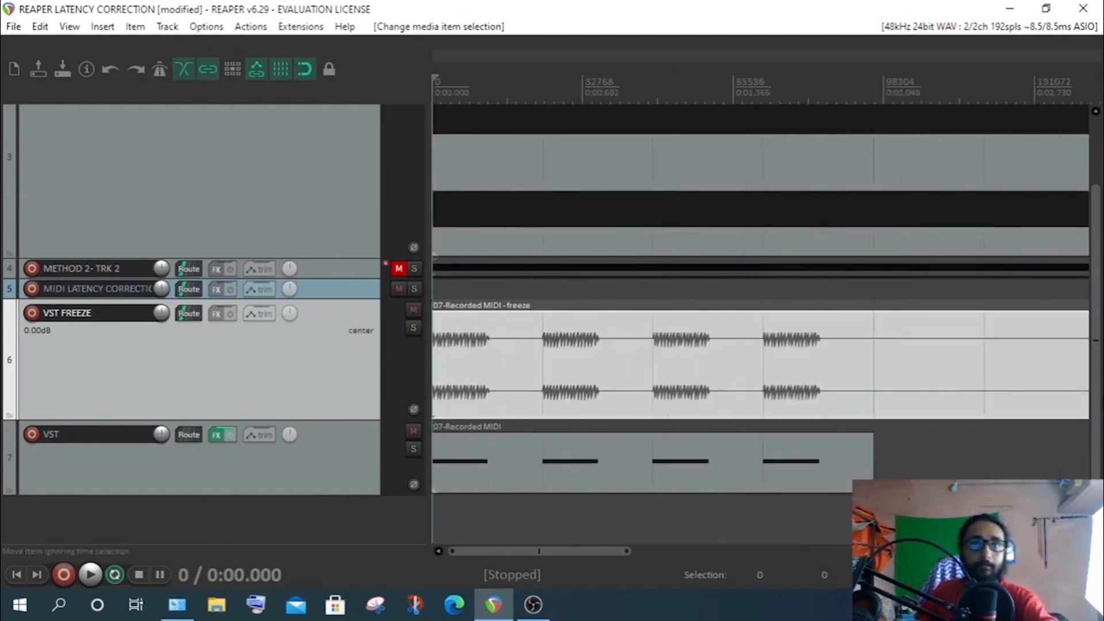
{"action": "key", "text": "Tab"}
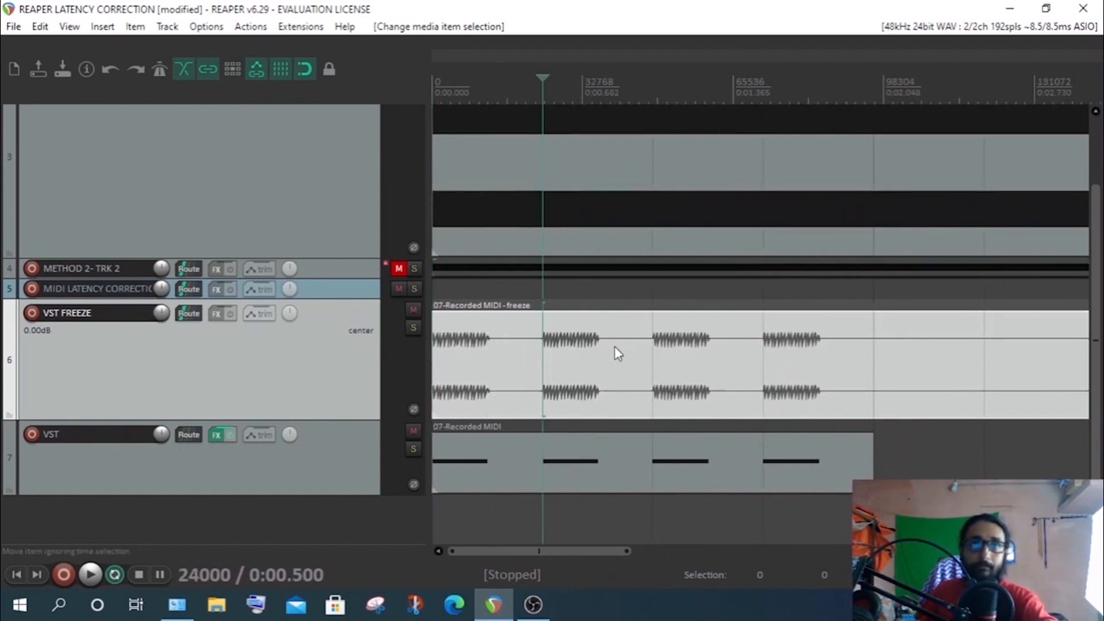
- Examine the second note's onset in the frozen item at sample level against the matching MIDI note on the VST track
{"action": "scroll", "coordinate": [616, 352], "scroll_direction": "up", "scroll_amount": 6}
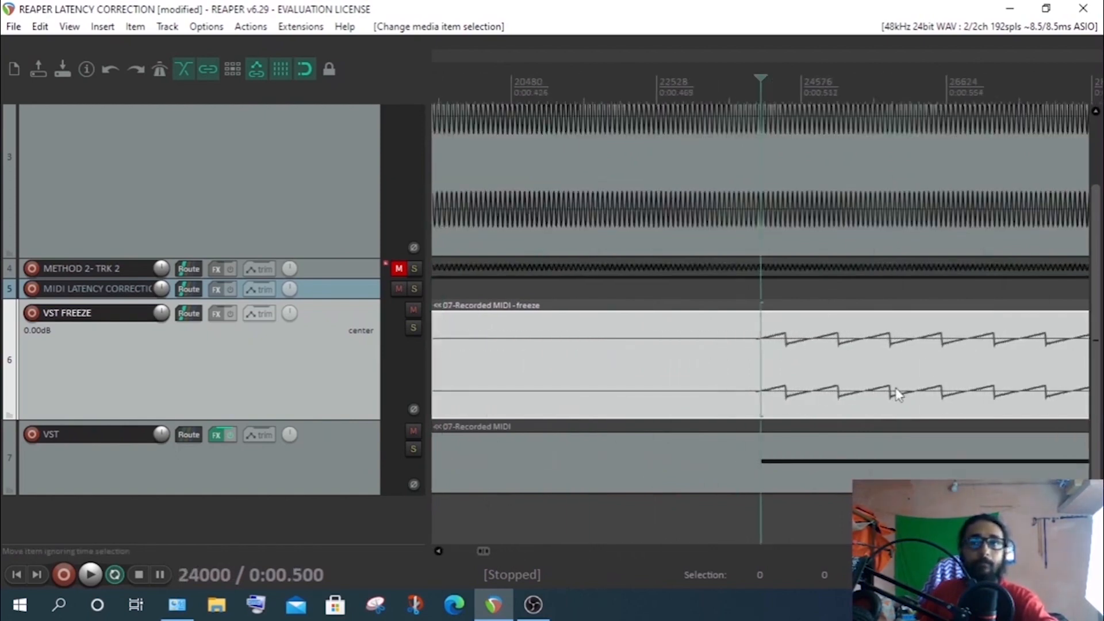
{"action": "scroll", "coordinate": [899, 394], "scroll_direction": "up", "scroll_amount": 5}
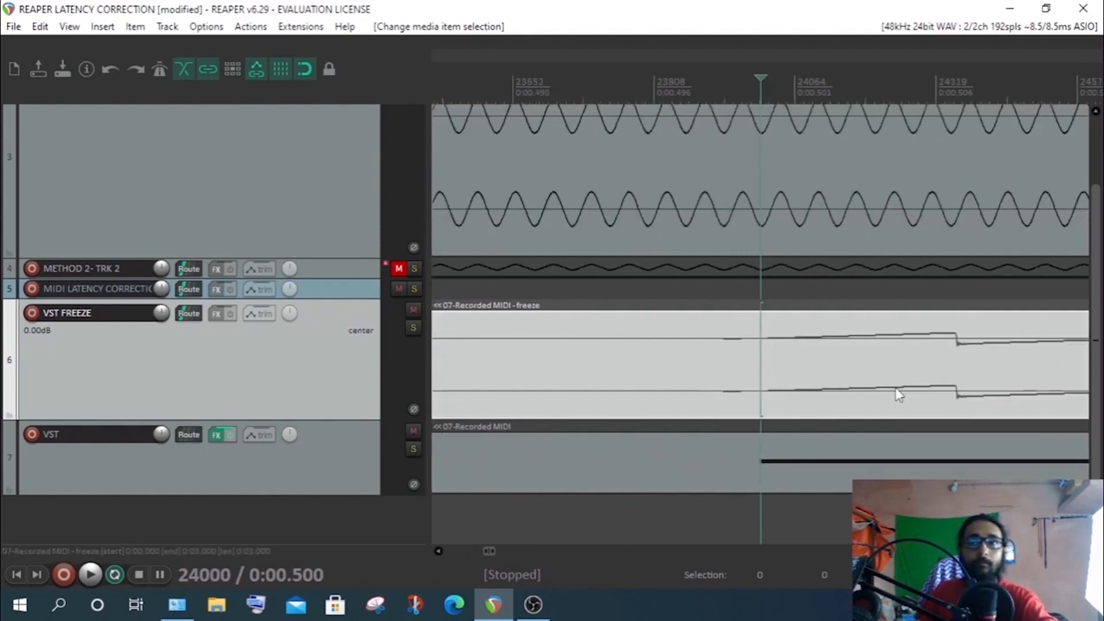
{"action": "scroll", "coordinate": [899, 394], "scroll_direction": "up", "scroll_amount": 5}
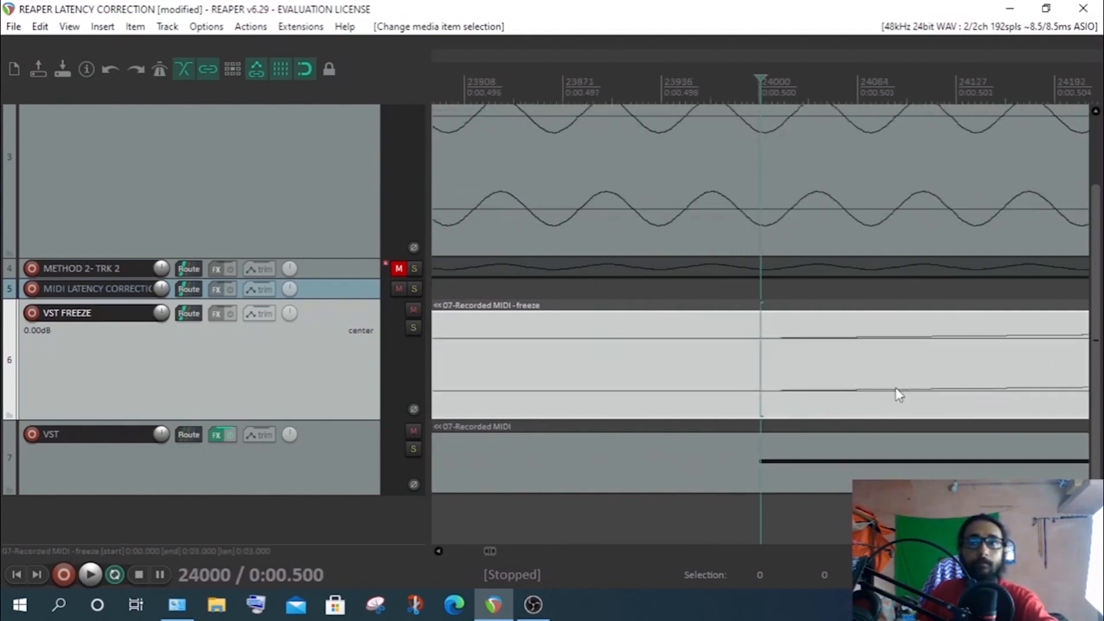
{"action": "scroll", "coordinate": [899, 394], "scroll_direction": "down", "scroll_amount": 2}
{"action": "scroll", "coordinate": [764, 345], "scroll_direction": "down", "scroll_amount": 3}
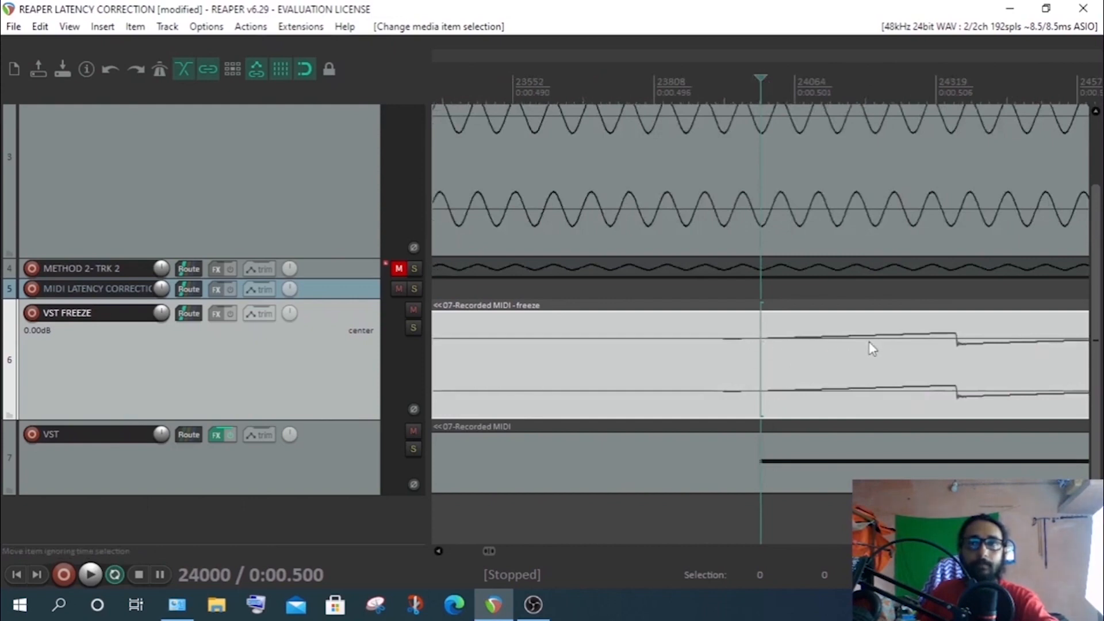
{"action": "scroll", "coordinate": [869, 350], "scroll_direction": "down", "scroll_amount": 2}
{"action": "scroll", "coordinate": [835, 367], "scroll_direction": "down", "scroll_amount": 4}
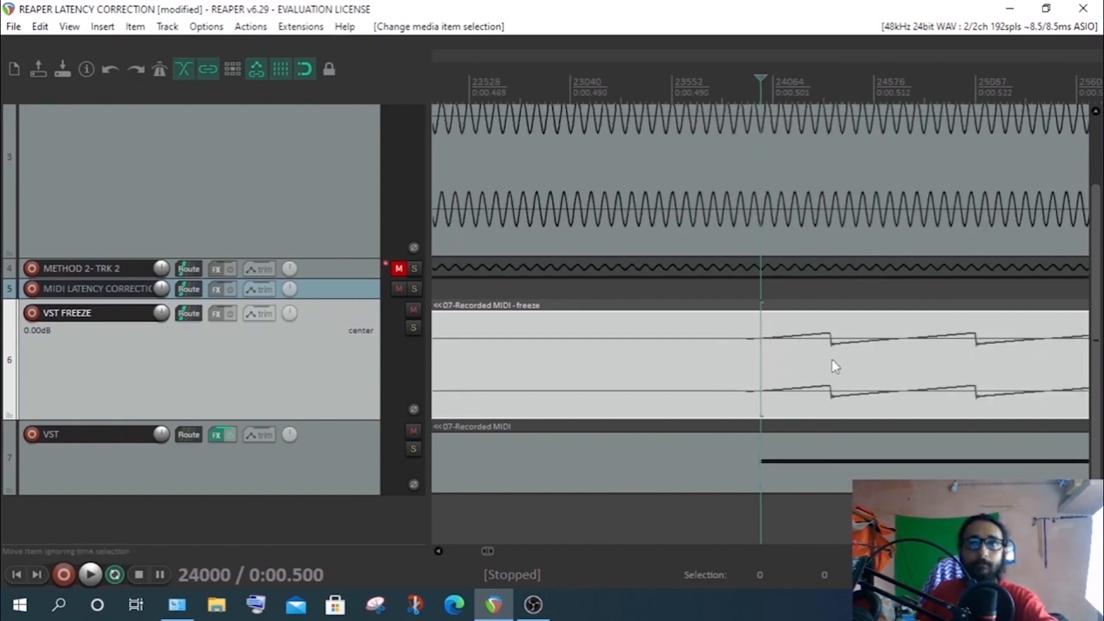
{"action": "scroll", "coordinate": [793, 350], "scroll_direction": "down", "scroll_amount": 1}
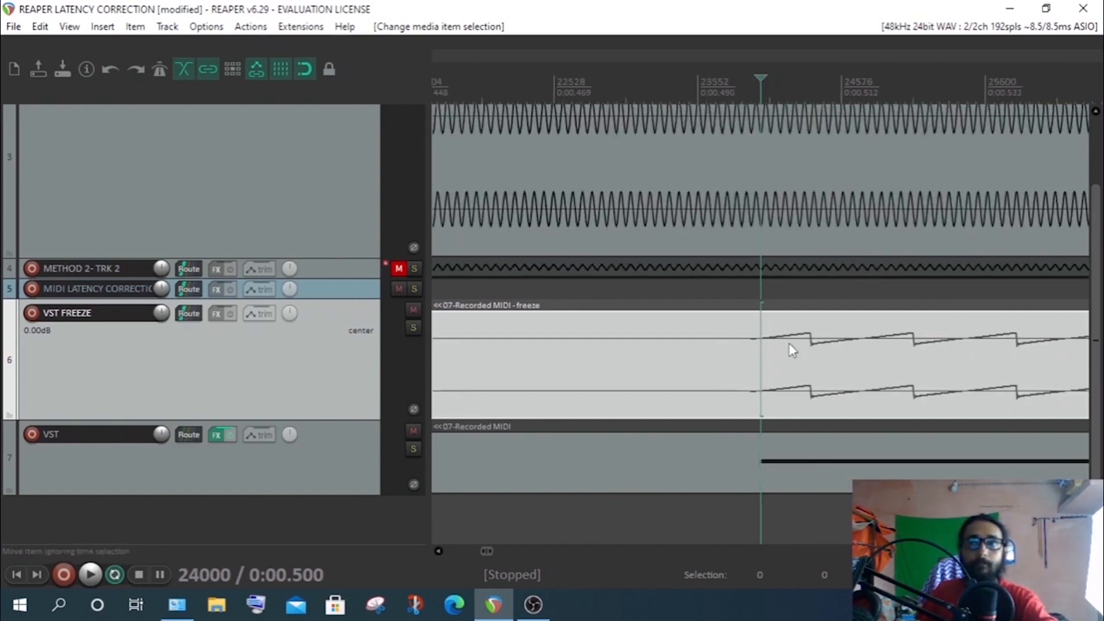
{"action": "scroll", "coordinate": [806, 345], "scroll_direction": "down", "scroll_amount": 3}
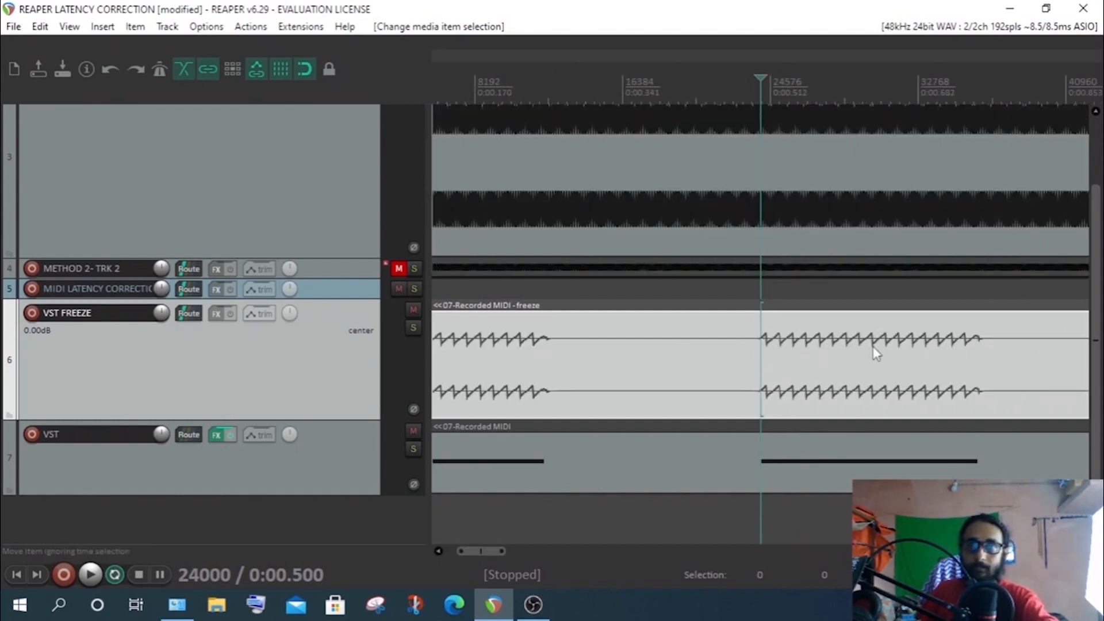
{"action": "scroll", "coordinate": [914, 357], "scroll_direction": "down", "scroll_amount": 2}
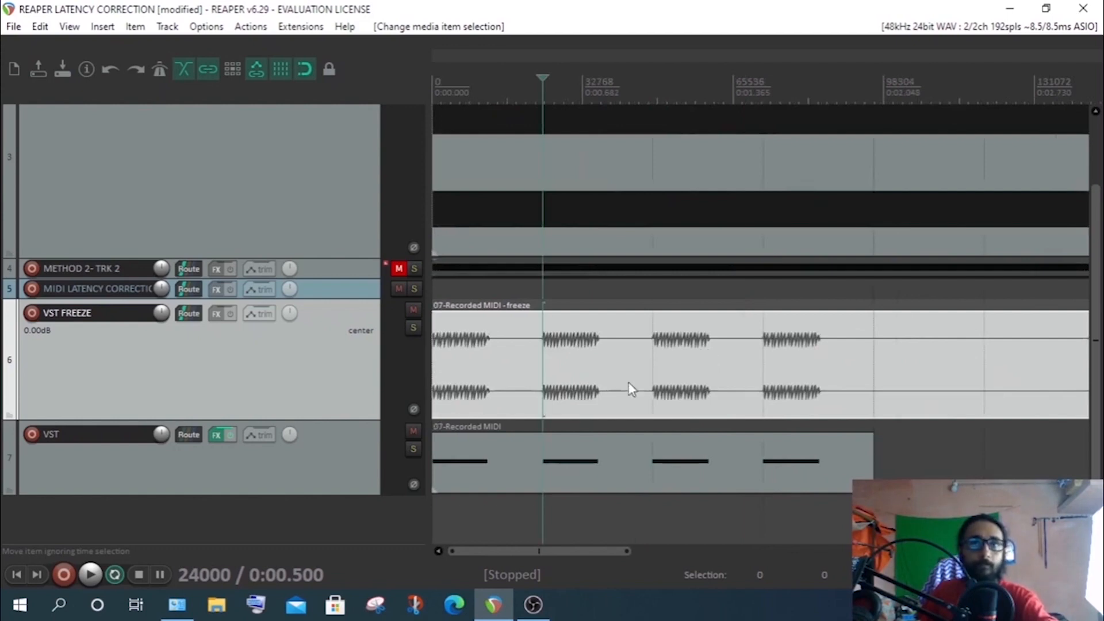
- Jump the edit cursor to the third note's transient in the frozen item and compare it closely with the MIDI note's start
{"action": "left_click", "coordinate": [634, 343]}
{"action": "scroll", "coordinate": [717, 343], "scroll_direction": "up", "scroll_amount": 4}
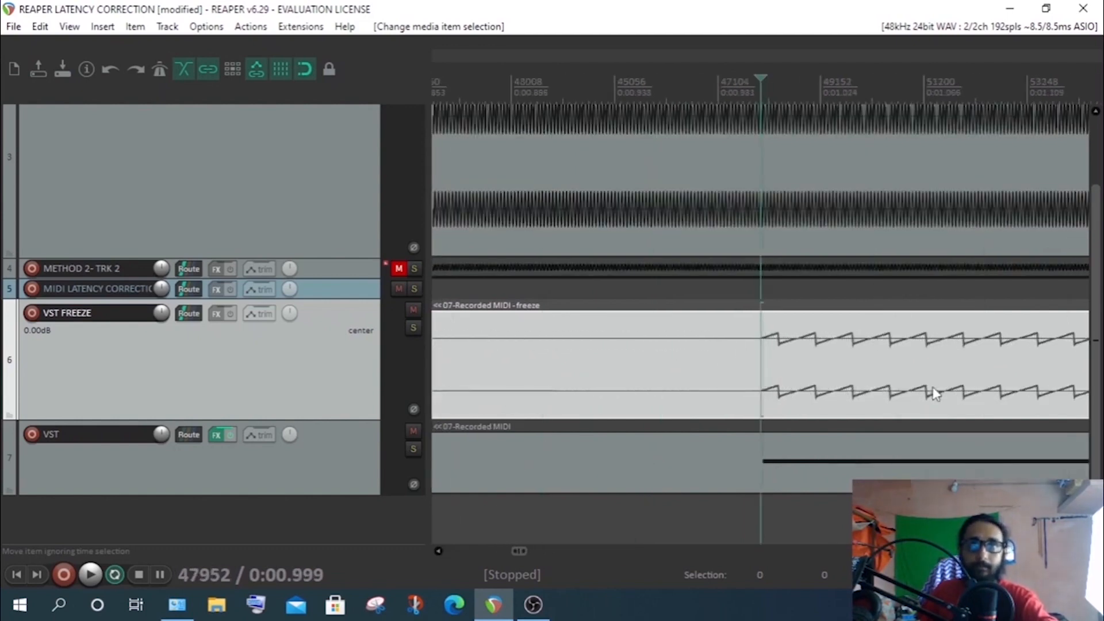
{"action": "scroll", "coordinate": [934, 394], "scroll_direction": "up", "scroll_amount": 3}
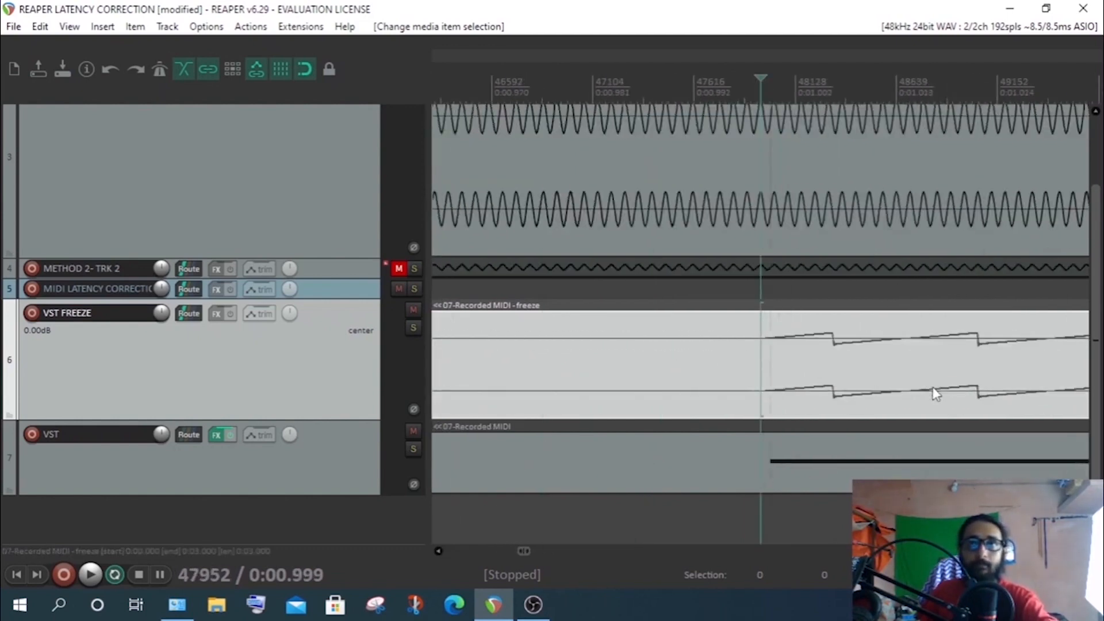
{"action": "scroll", "coordinate": [934, 394], "scroll_direction": "up", "scroll_amount": 5}
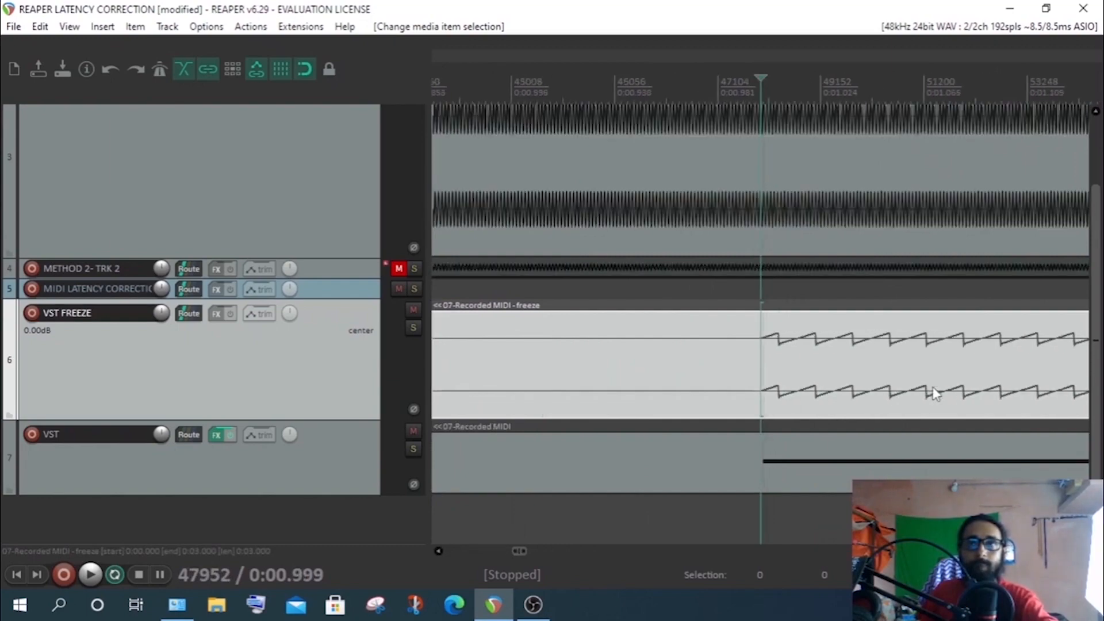
{"action": "scroll", "coordinate": [935, 394], "scroll_direction": "down", "scroll_amount": 9}
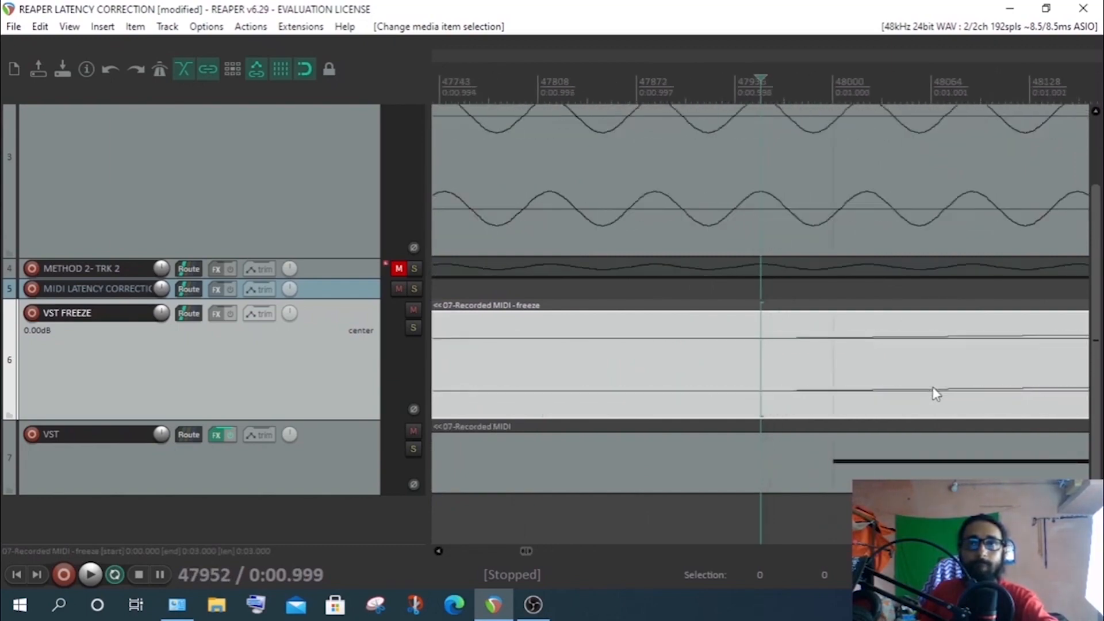
{"action": "scroll", "coordinate": [933, 387], "scroll_direction": "down", "scroll_amount": 2}
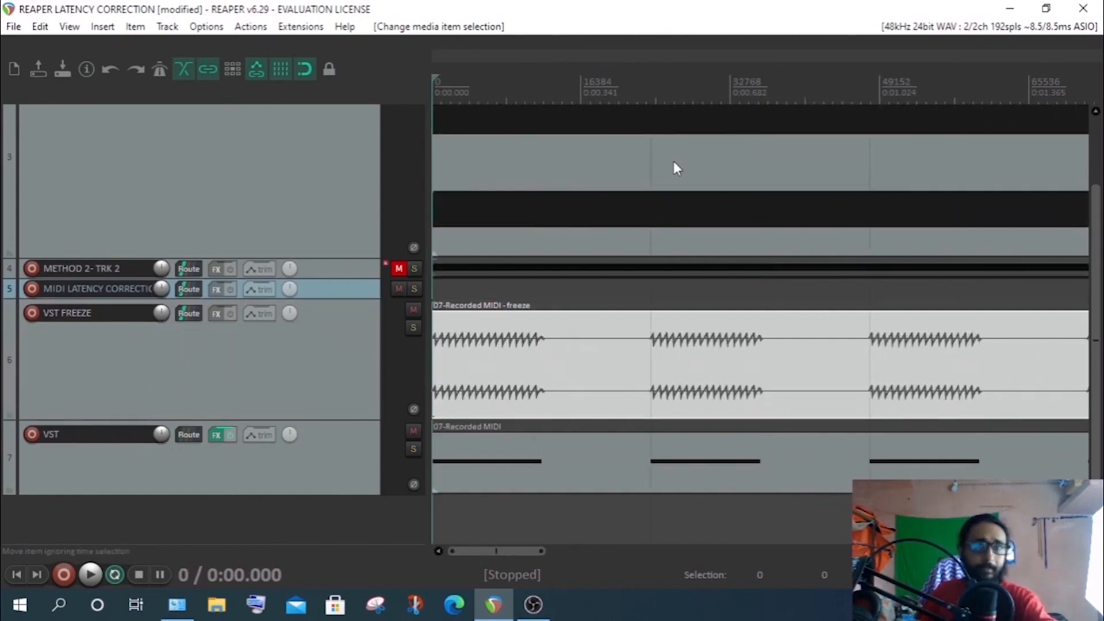
- Step the edit cursor through the frozen item's second and third transients, restart from the project start, and finish on the second note's transient
{"action": "left_click", "coordinate": [654, 263]}
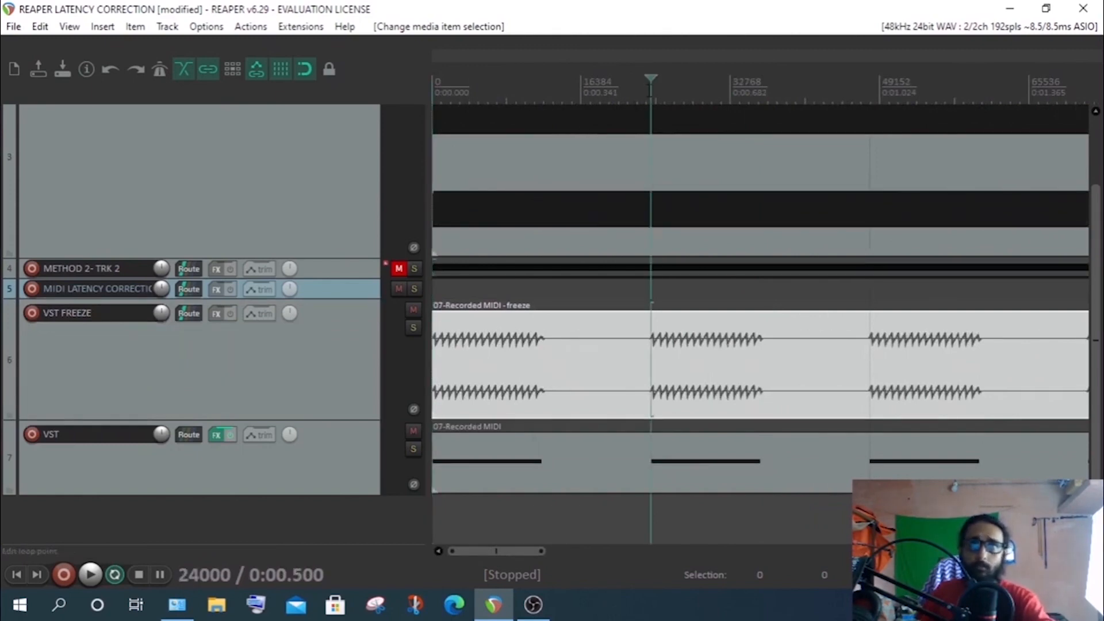
{"action": "left_click", "coordinate": [889, 193]}
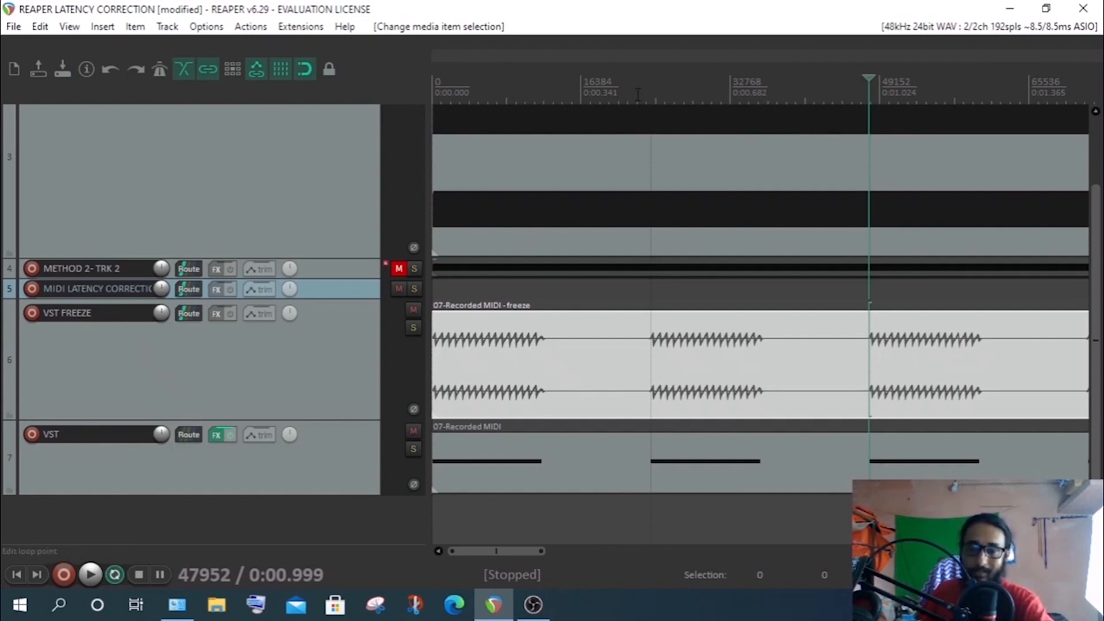
{"action": "key", "text": "Home"}
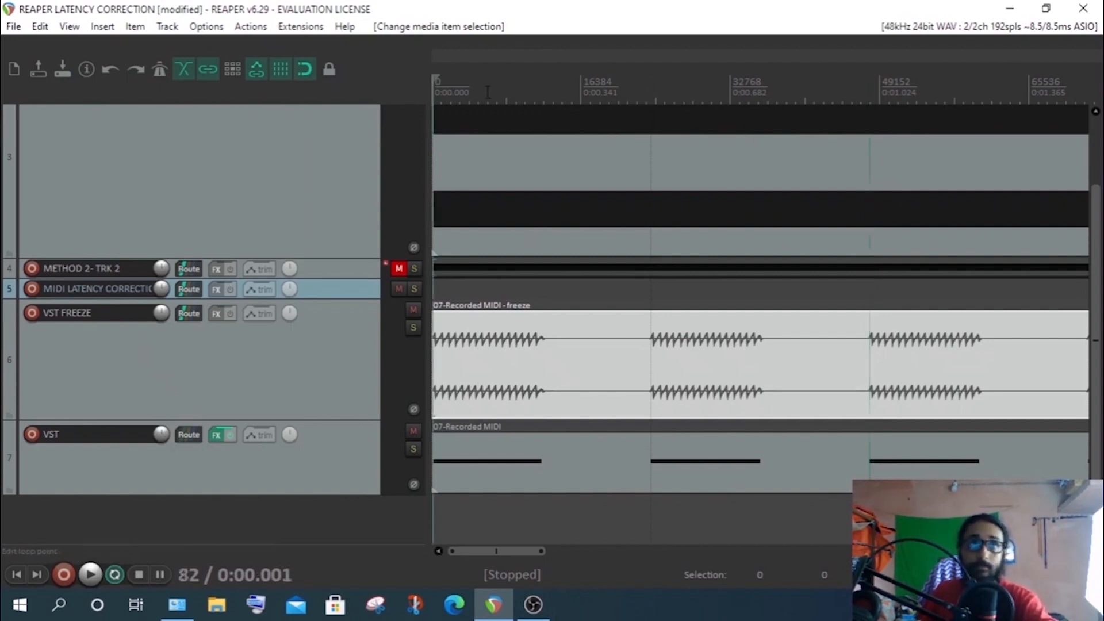
{"action": "key", "text": "Tab"}
{"action": "key", "text": "Tab"}
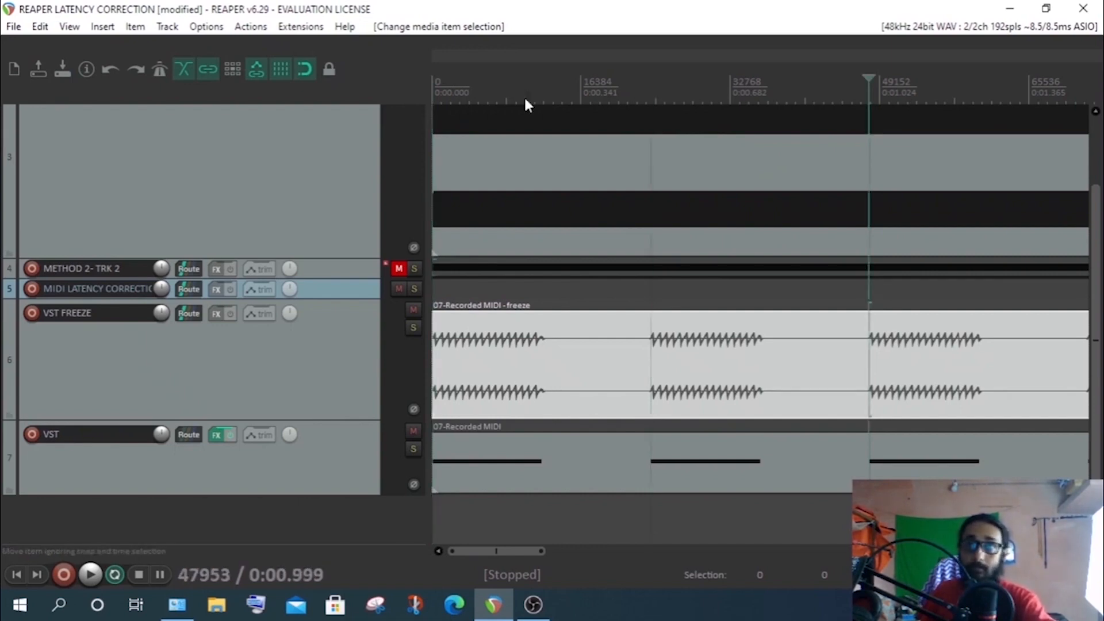
{"action": "key", "text": "shift+Tab"}
{"action": "key", "text": "shift+Tab"}
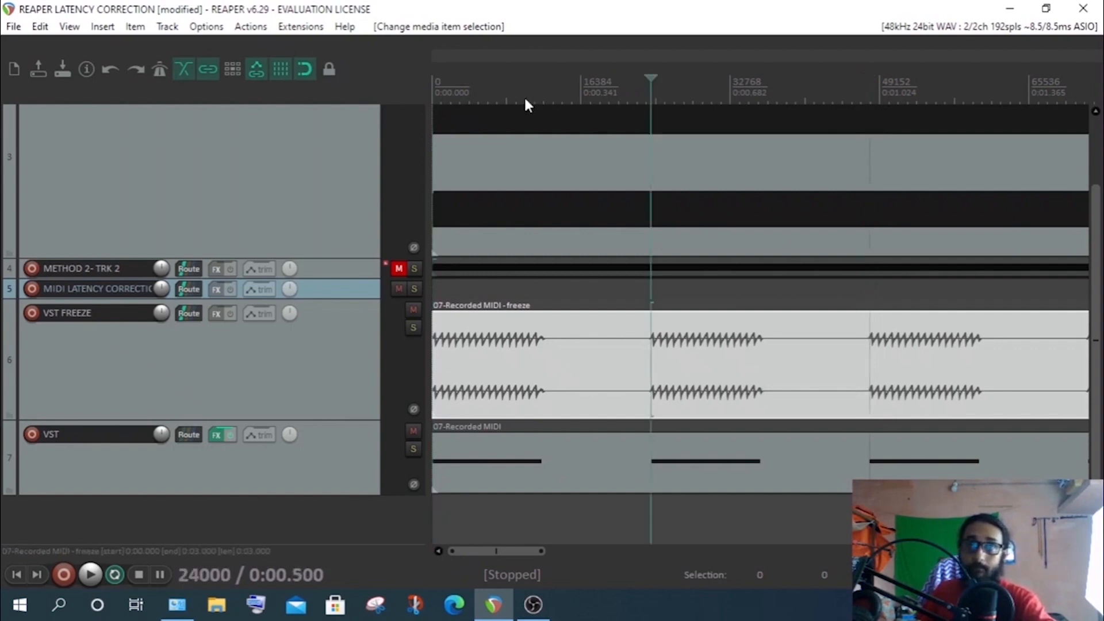
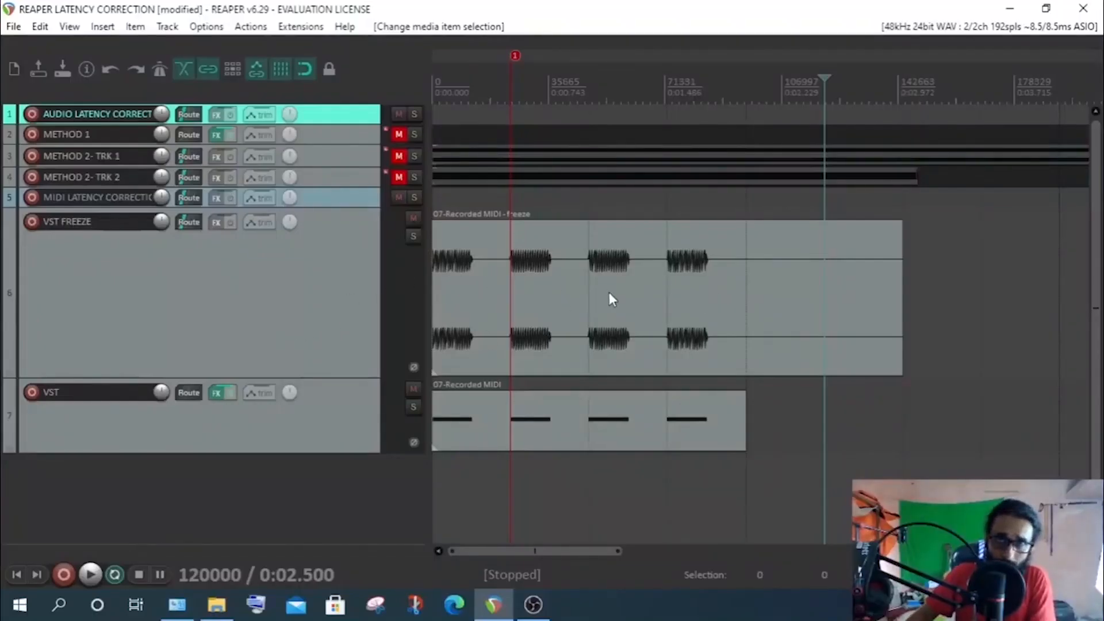
- Reduce the VST FREEZE track's height to about a third and clear the track selection
{"action": "scroll", "coordinate": [638, 328], "scroll_direction": "up", "scroll_amount": 2}
{"action": "scroll", "coordinate": [488, 286], "scroll_direction": "down", "scroll_amount": 3}
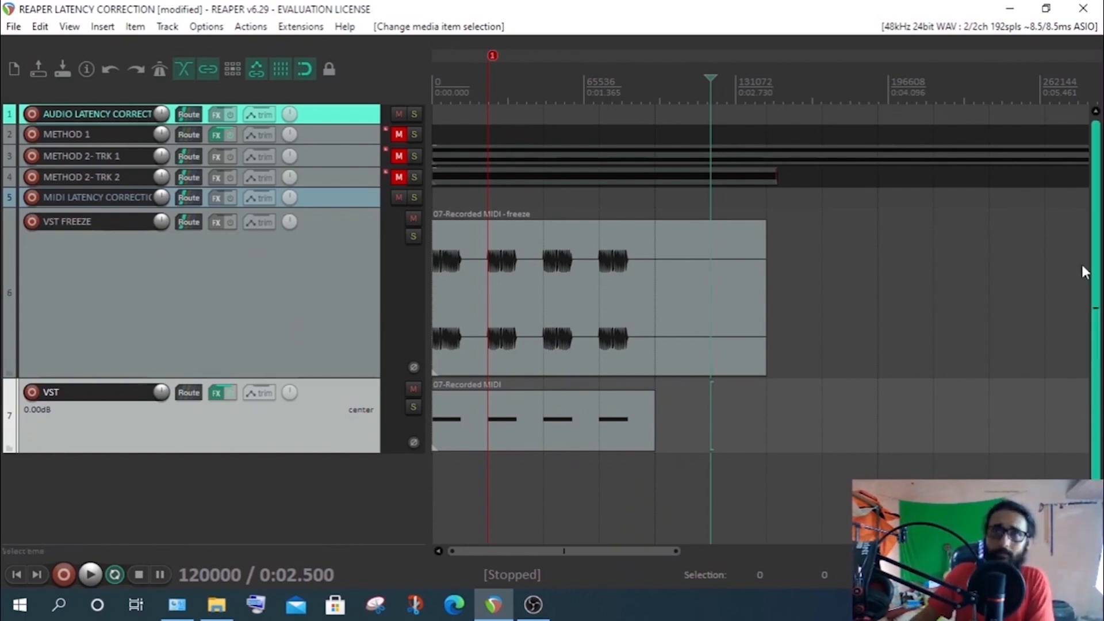
{"action": "left_click", "coordinate": [323, 130]}
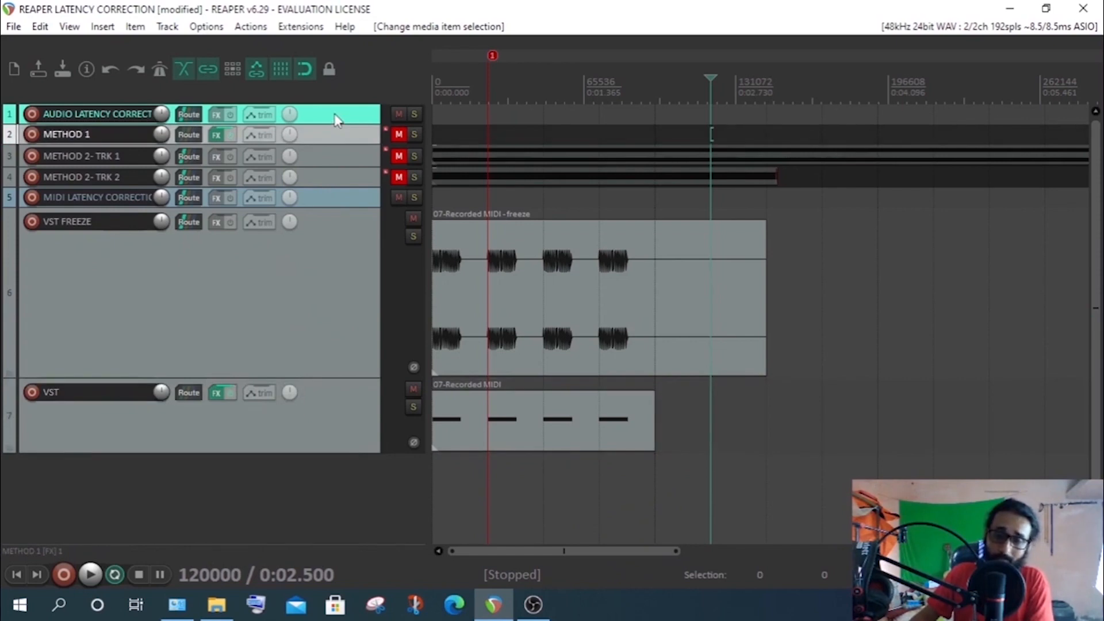
{"action": "left_click", "coordinate": [281, 305]}
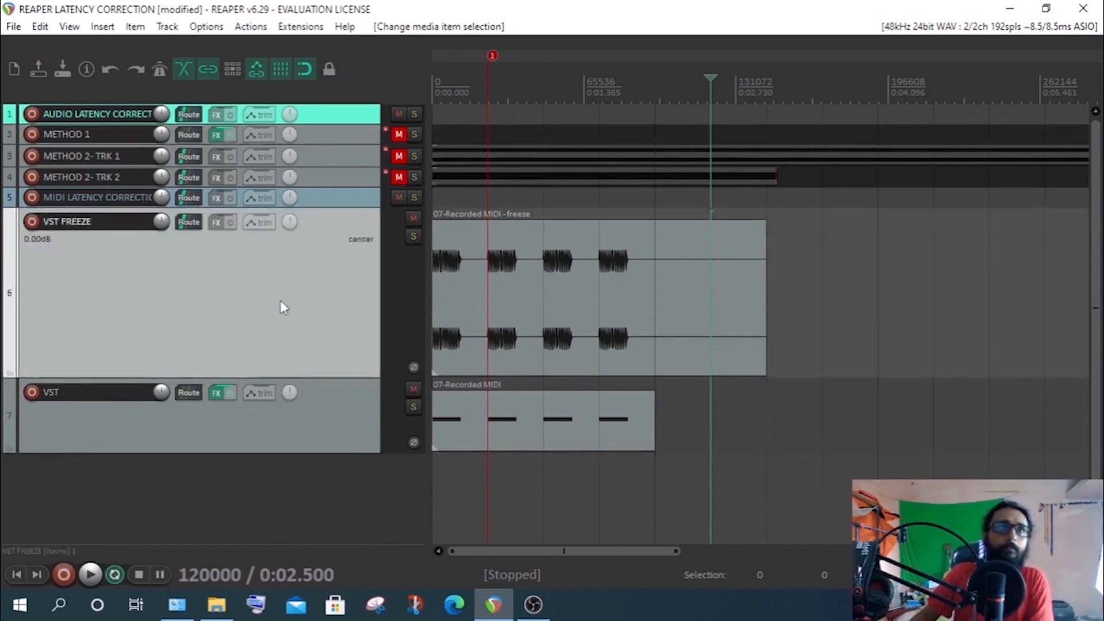
{"action": "left_click", "coordinate": [302, 424]}
{"action": "left_click", "coordinate": [305, 337]}
{"action": "left_click_drag", "start_coordinate": [324, 378], "coordinate": [332, 257]}
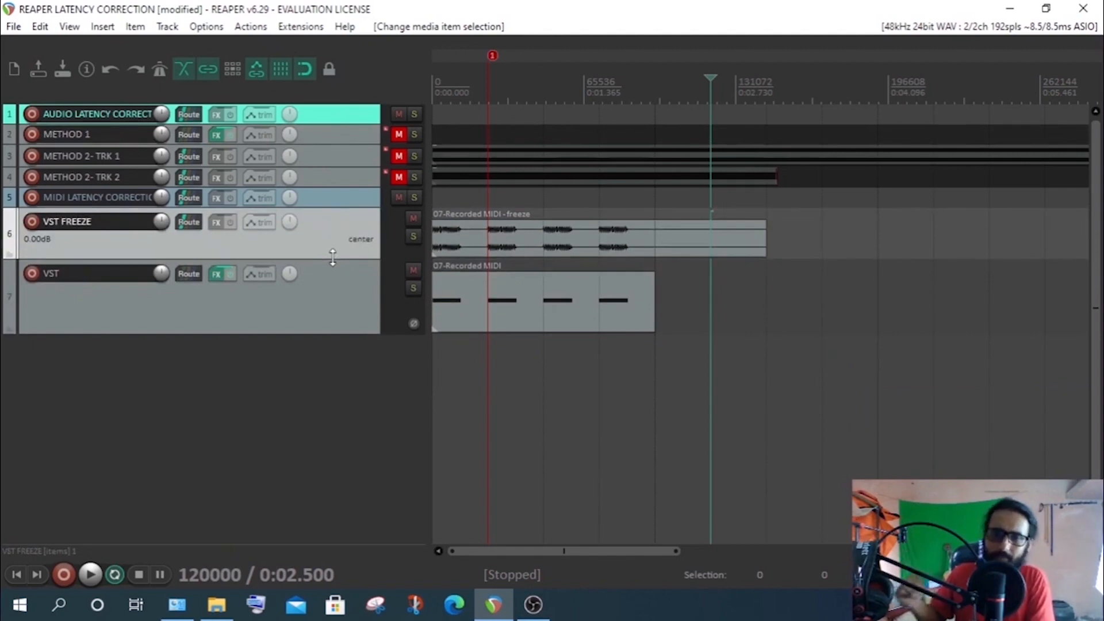
{"action": "left_click", "coordinate": [284, 311]}
{"action": "left_click", "coordinate": [229, 352]}
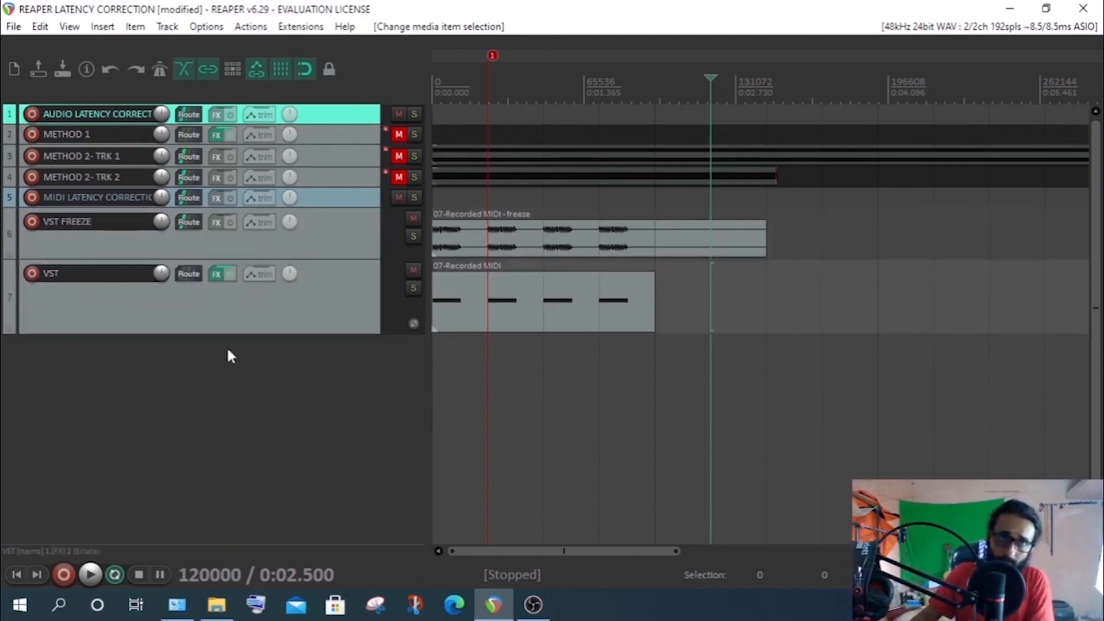